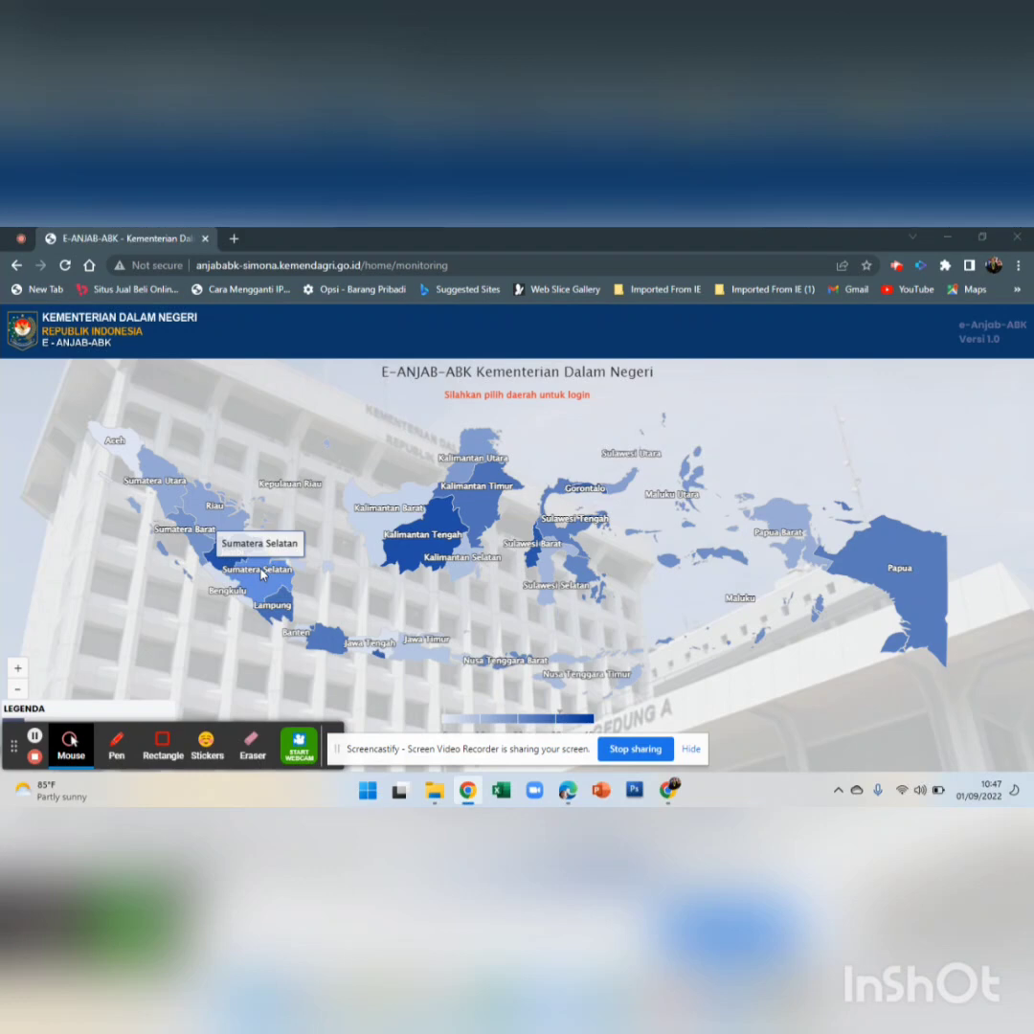
Open kabmusibanyuasin.anjab.kemendagri.go.id from the Sumatera Selatan region's Link Aplikasi list
left_click(262, 574)
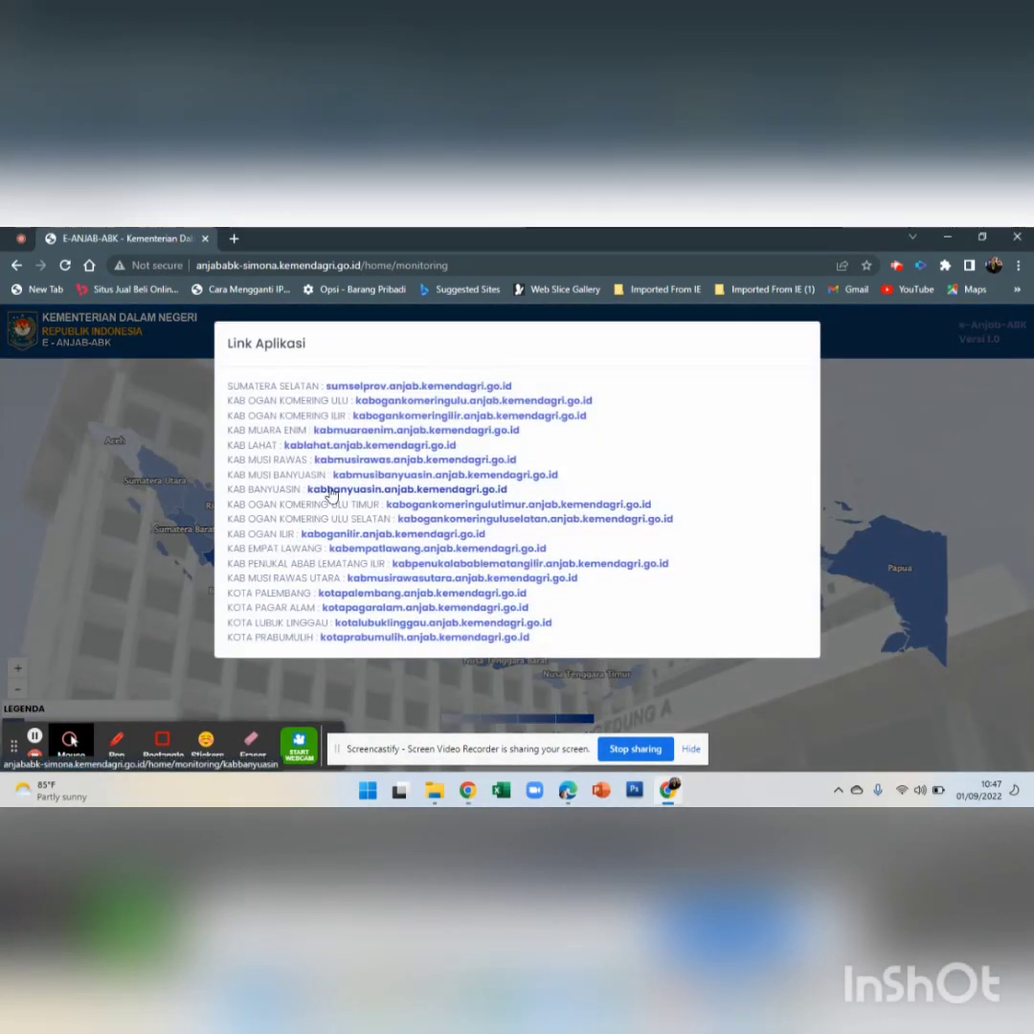
left_click(358, 476)
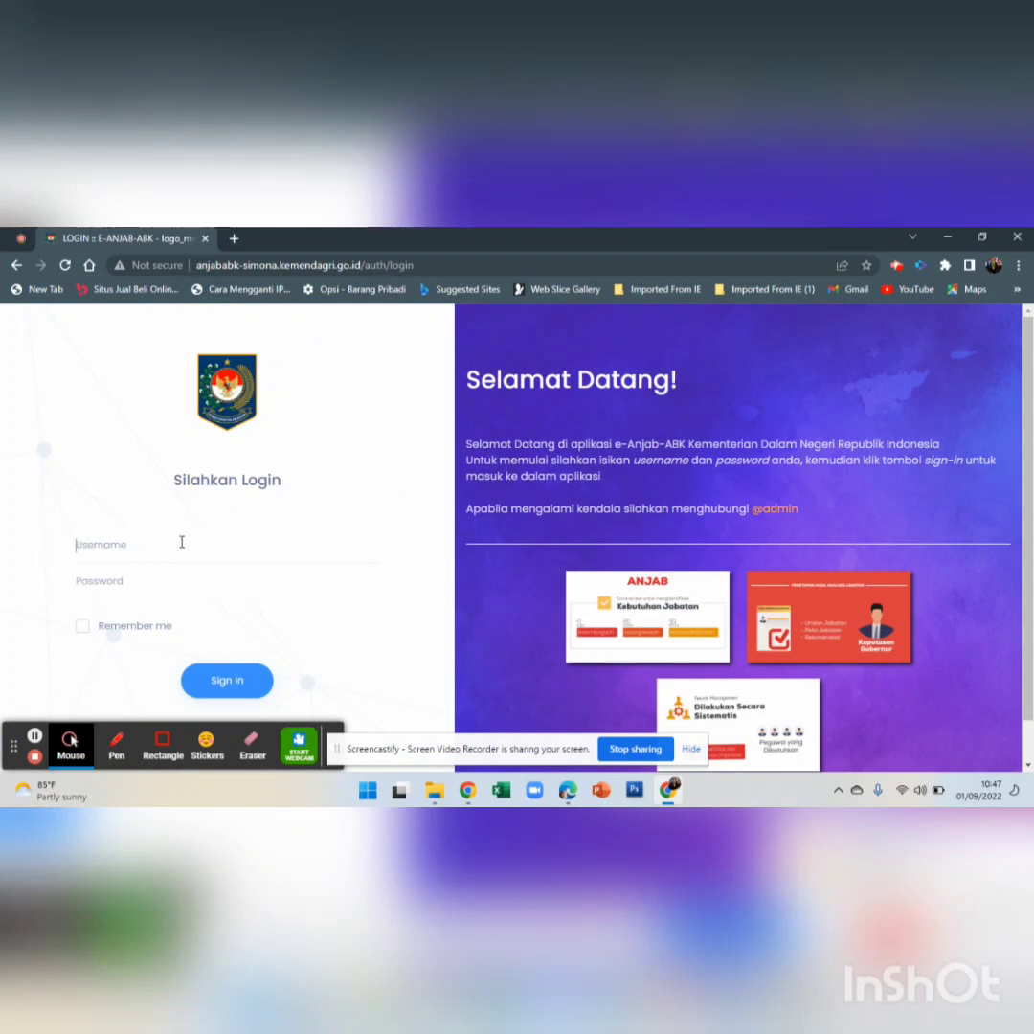
Enter the account username and password, attempt sign-in, and dismiss the Login Error
left_click(181, 542)
type("ujicoba")
left_click(144, 586)
type("123456")
left_click(217, 688)
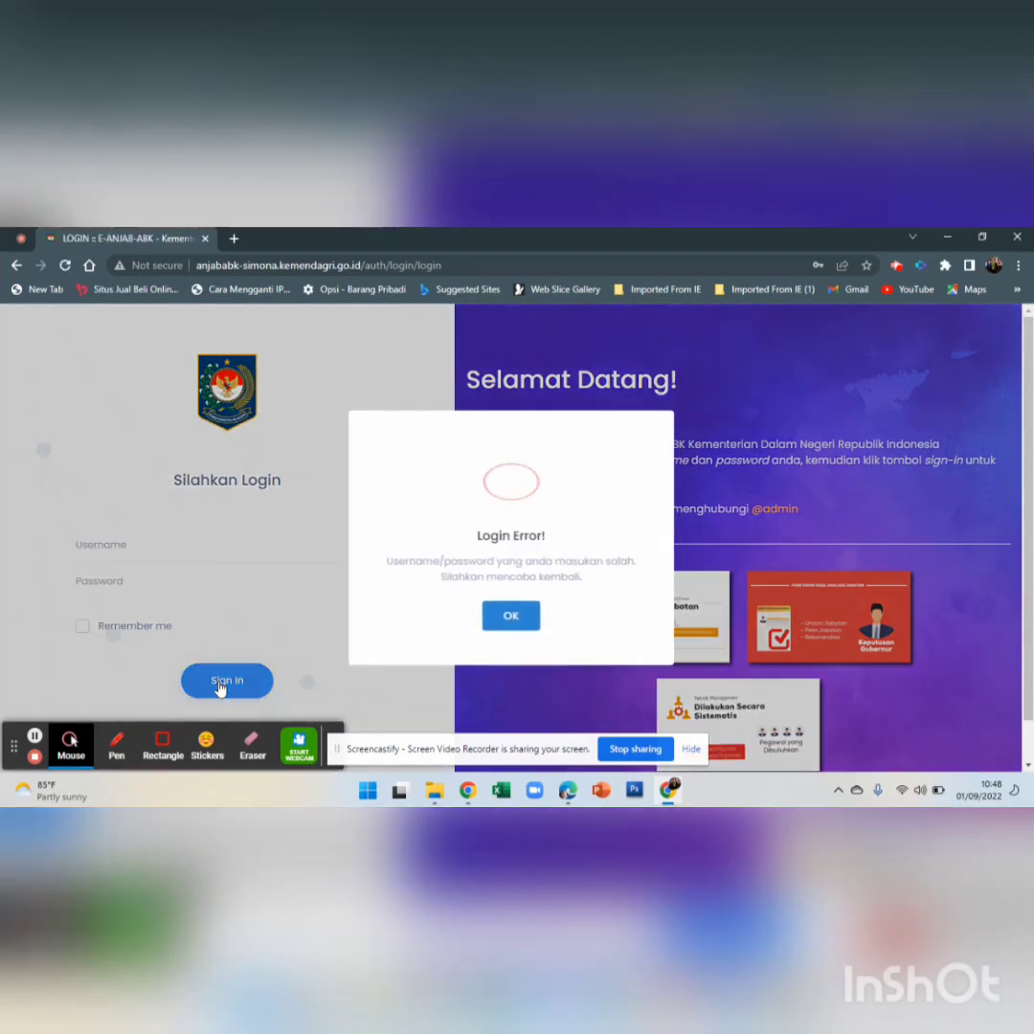
left_click(511, 618)
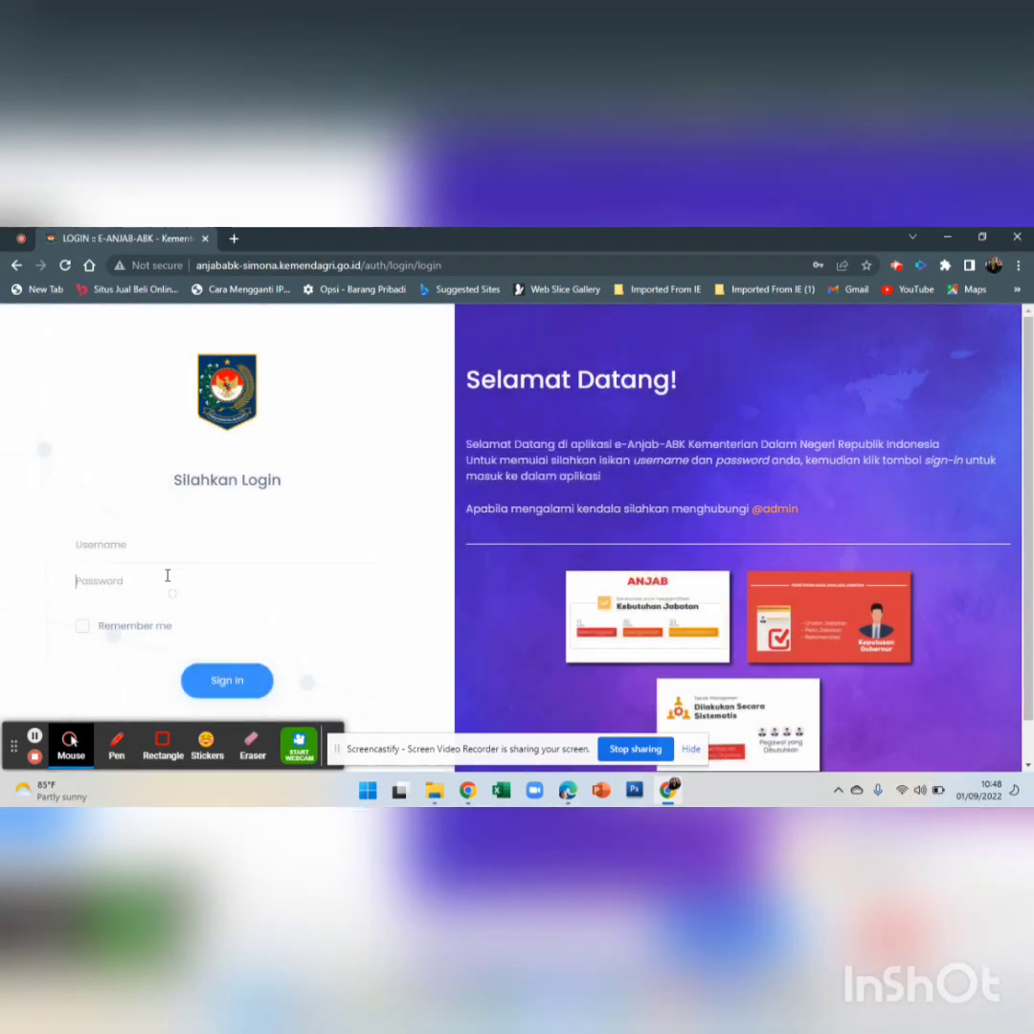
Re-enter the username in capitals and the password, then sign in to the Pemda dashboard
left_click(166, 545)
type("UJICOBA")
key("Tab")
type("•")
key("XF86AudioMute")
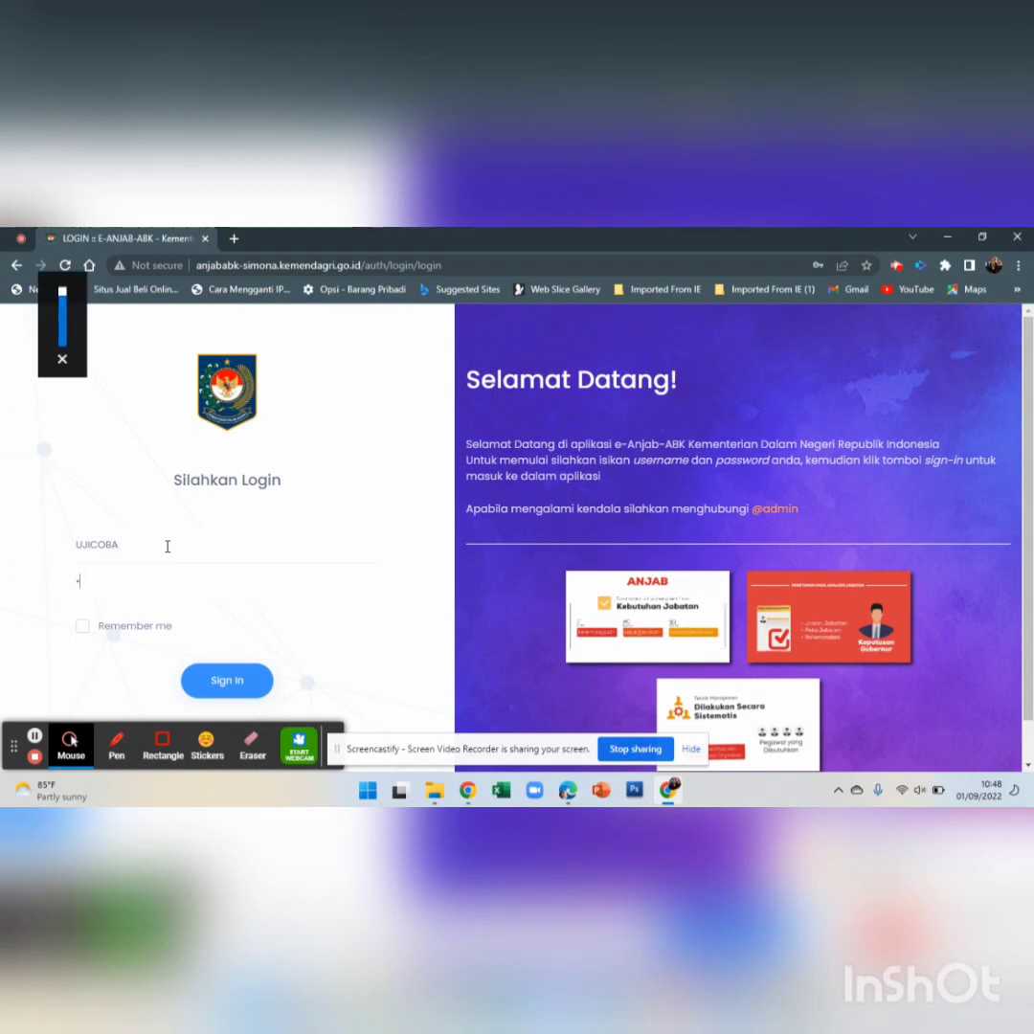
key("BackSpace")
type("•••")
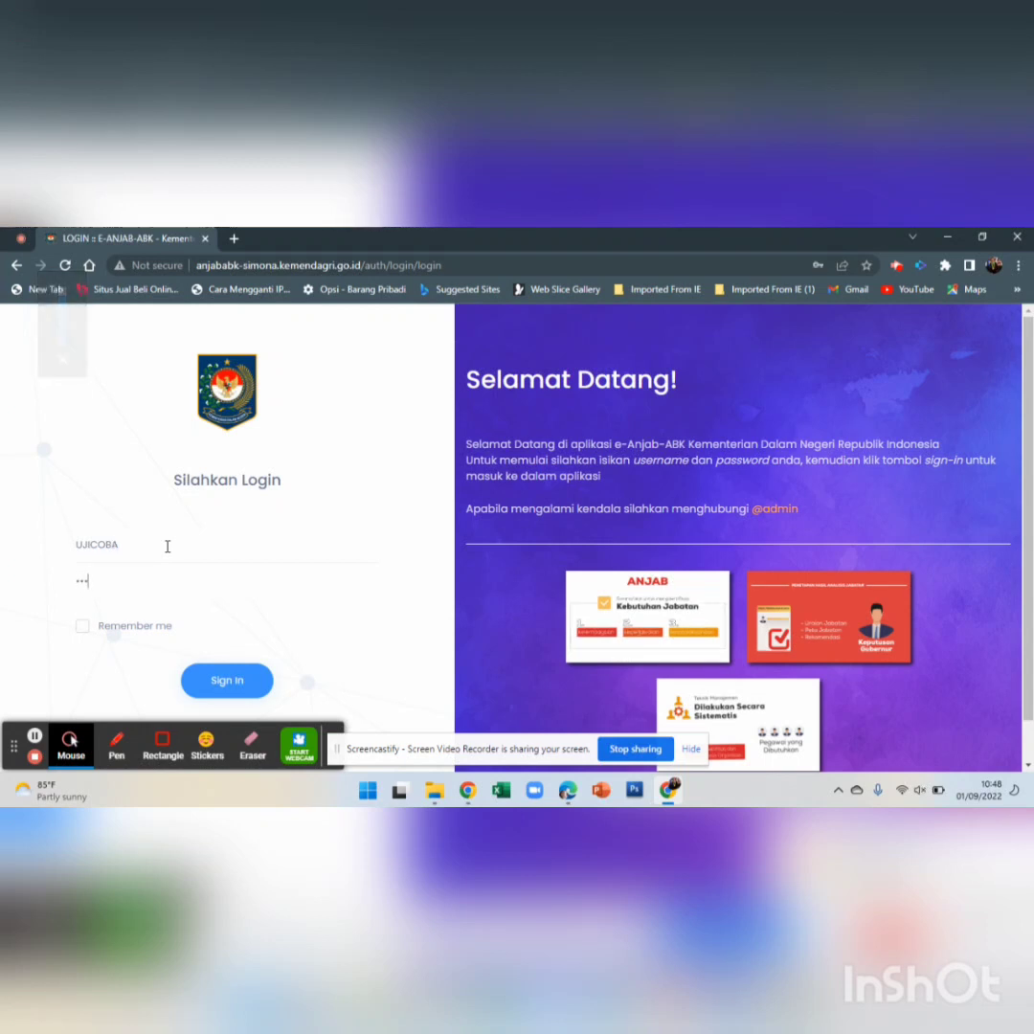
type("•••")
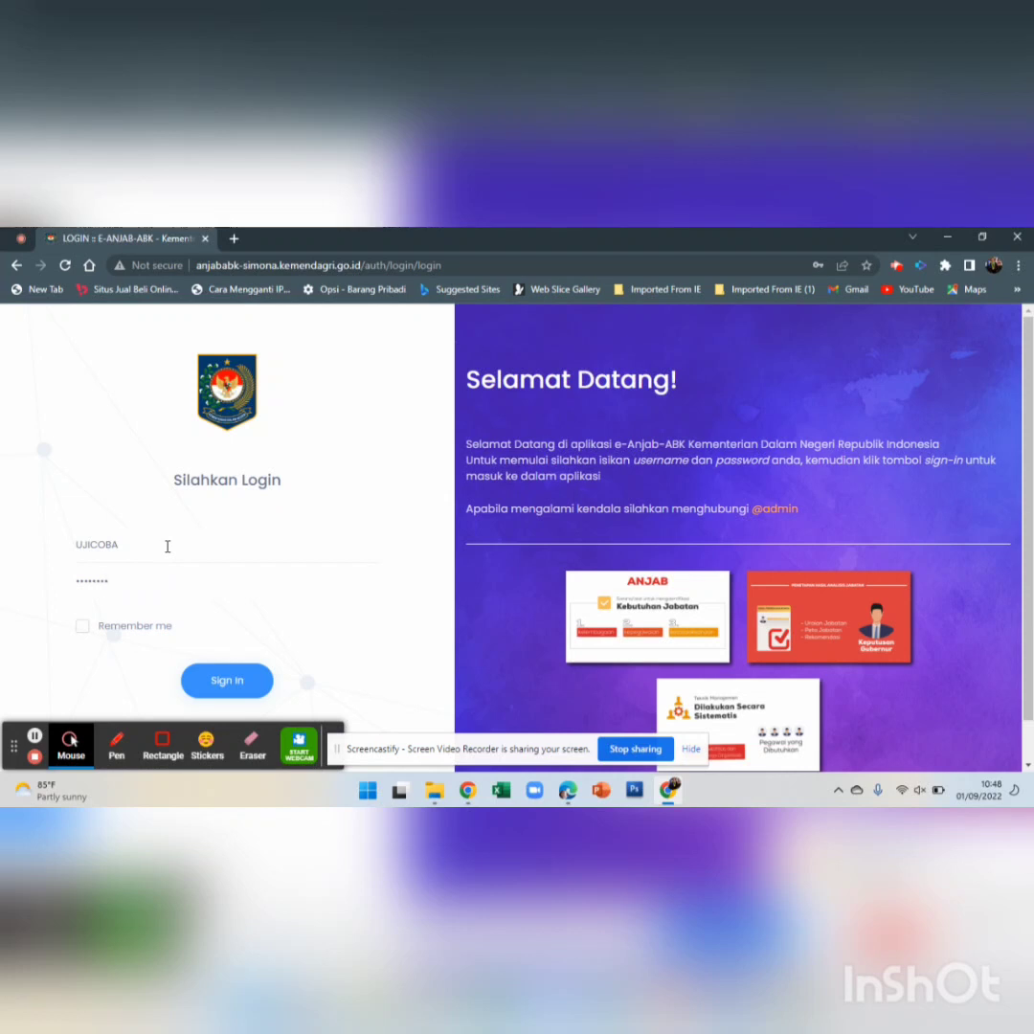
left_click(183, 671)
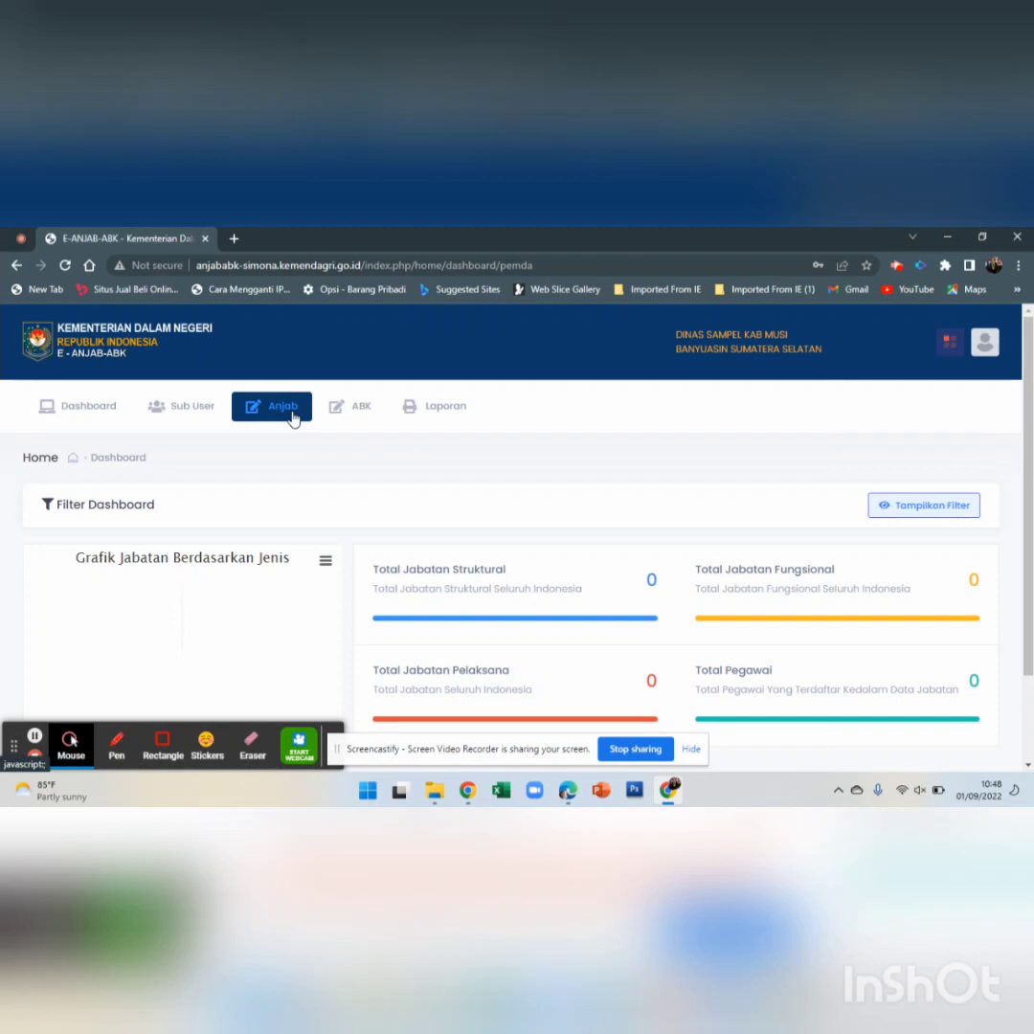
Go to Anjab > Entry Data Jabatan and expand the DINAS SAMPEL row
left_click(292, 418)
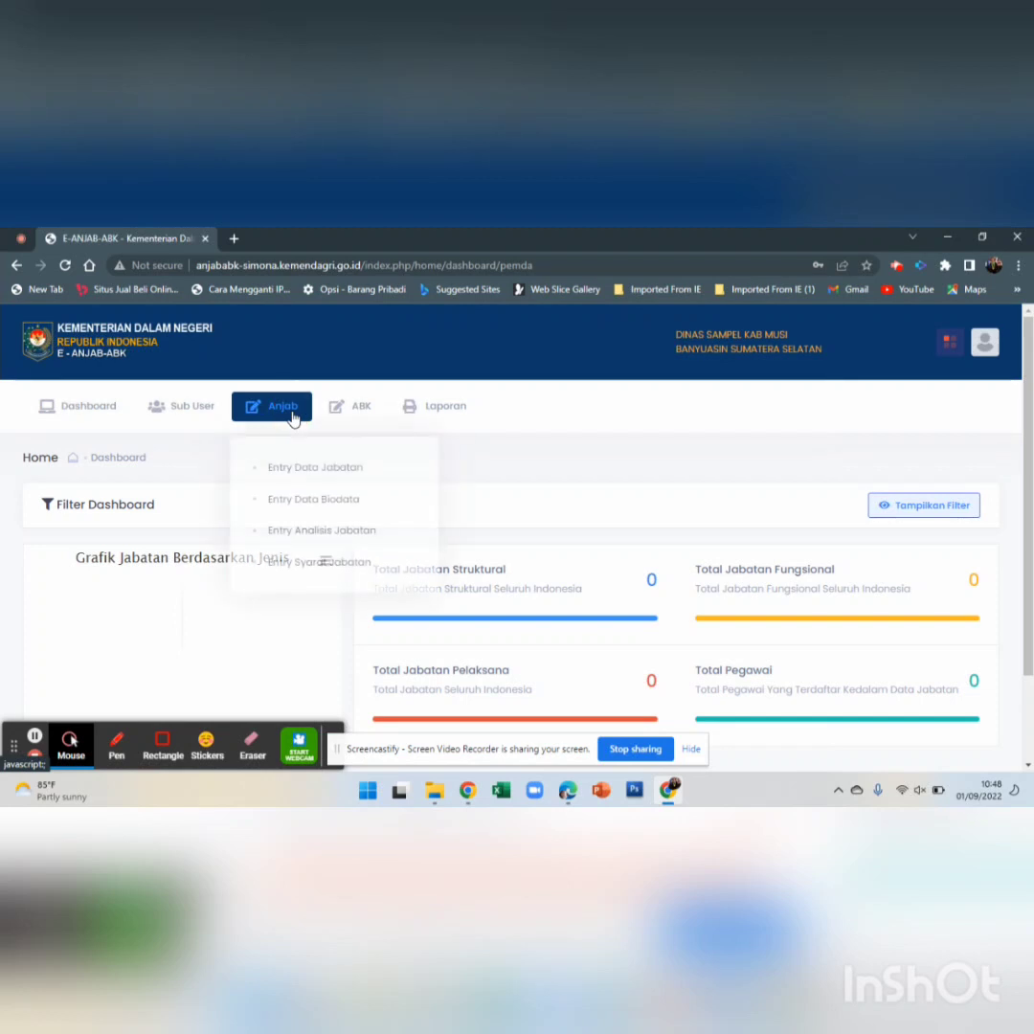
left_click(316, 464)
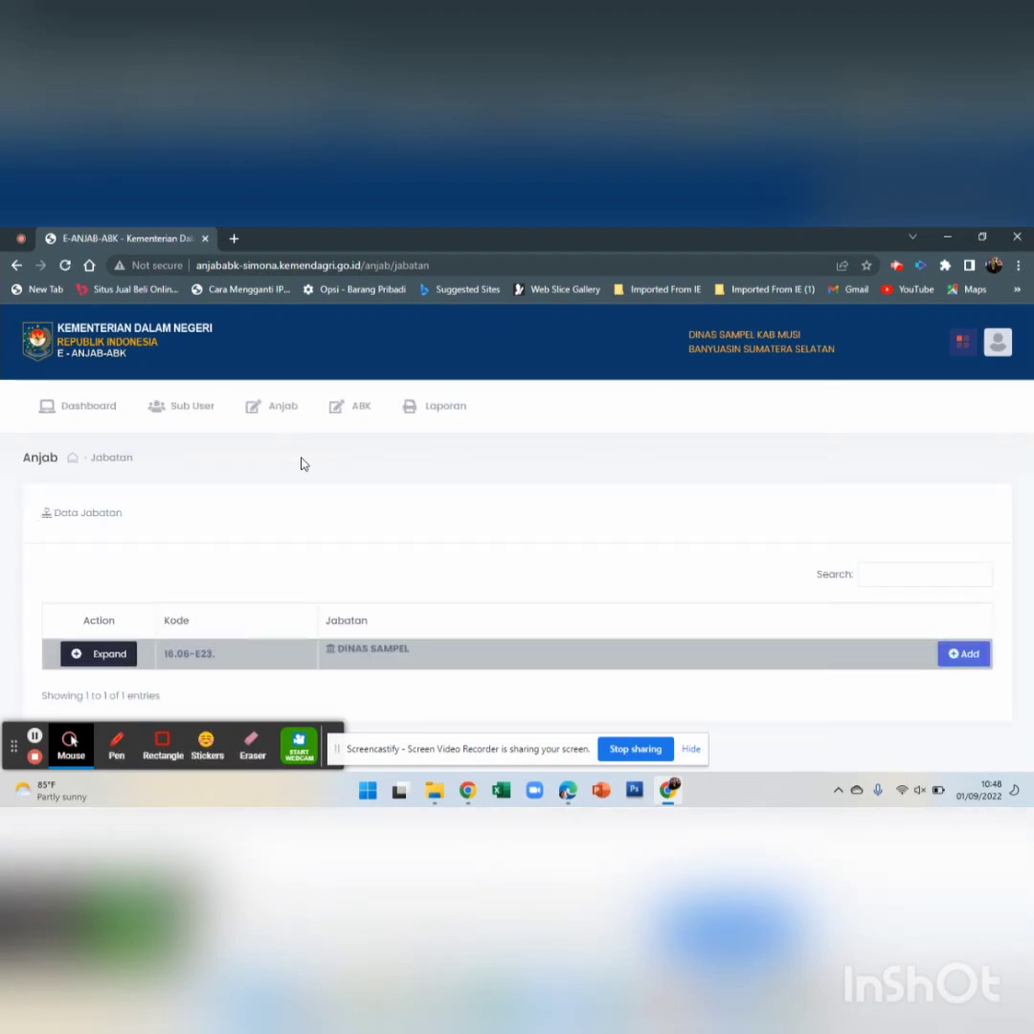
left_click(109, 654)
Start a new position under DINAS SAMPEL: Jabatan Pimpinan Tinggi / Administrasi, Kepala Dinas, Eselon IIA
left_click(958, 658)
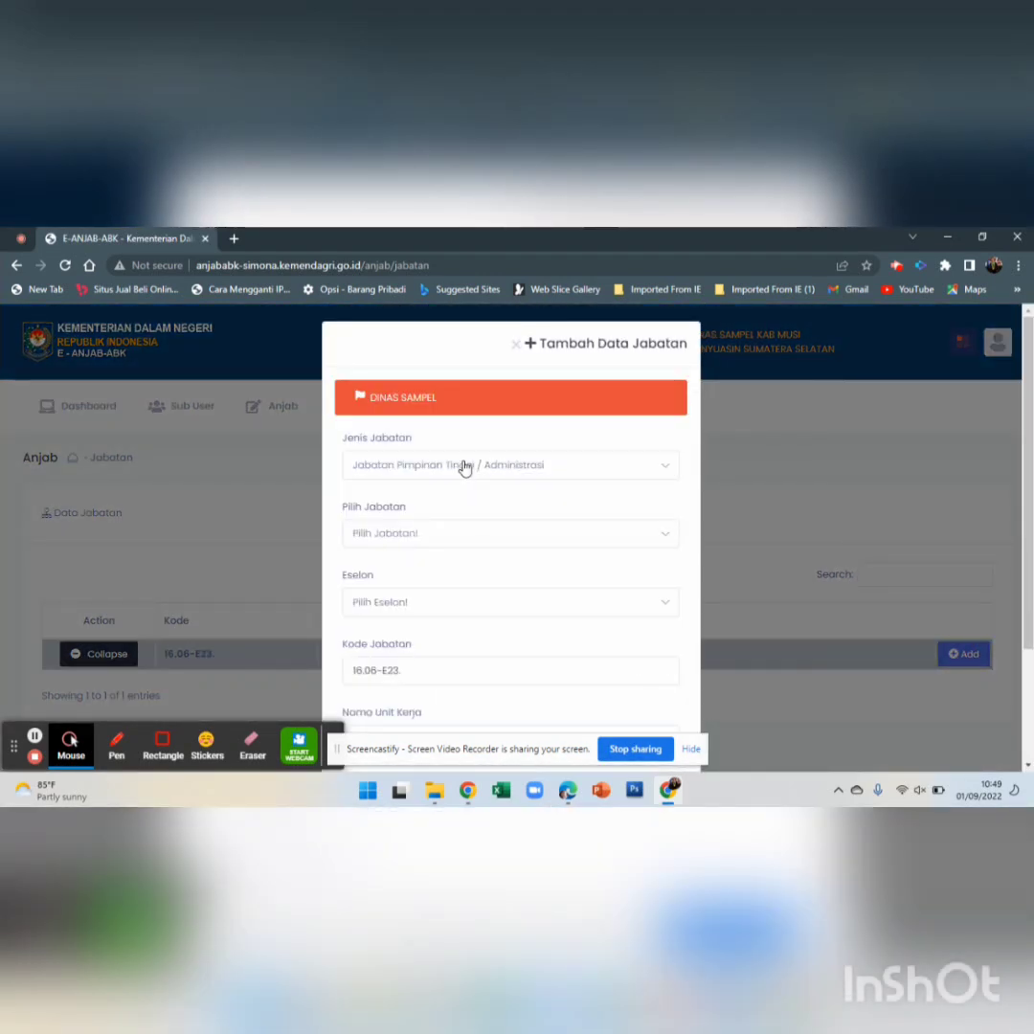
left_click(396, 473)
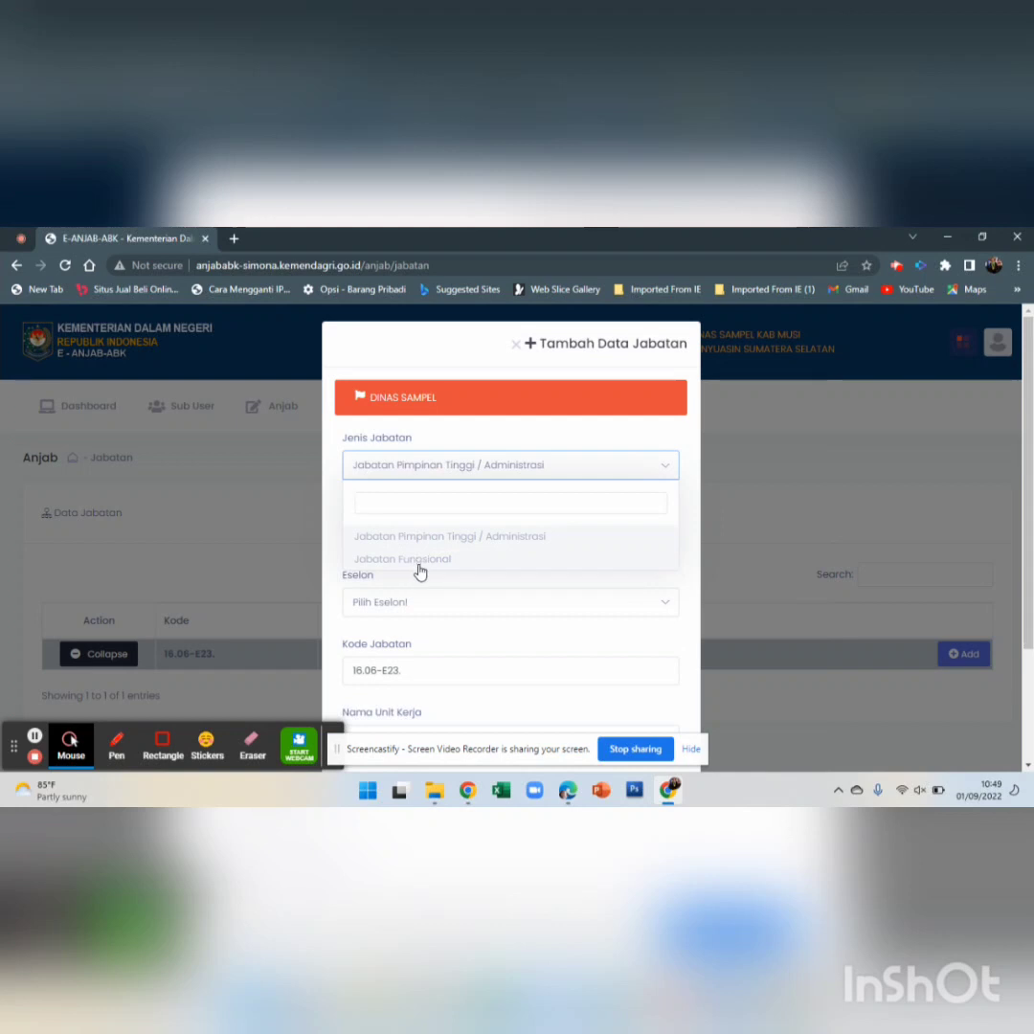
left_click(439, 473)
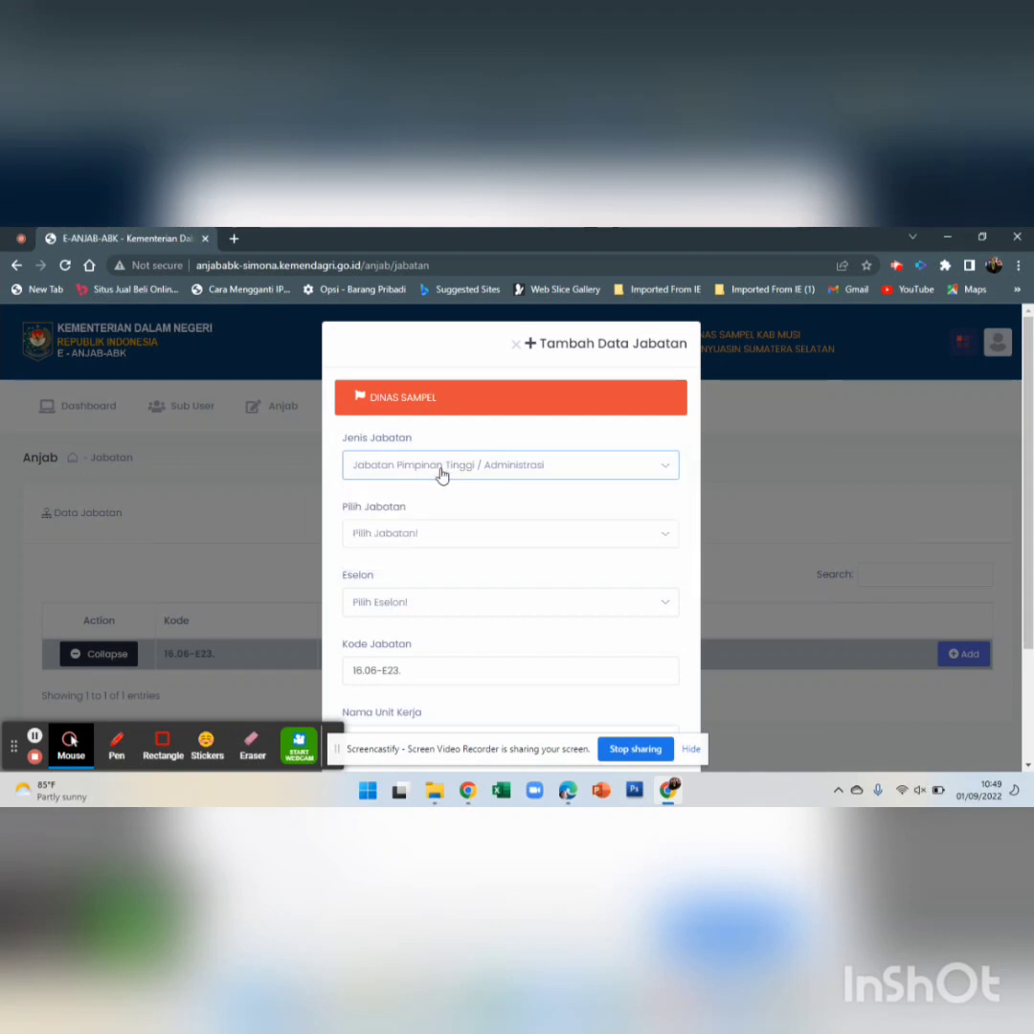
left_click(433, 534)
left_click(390, 627)
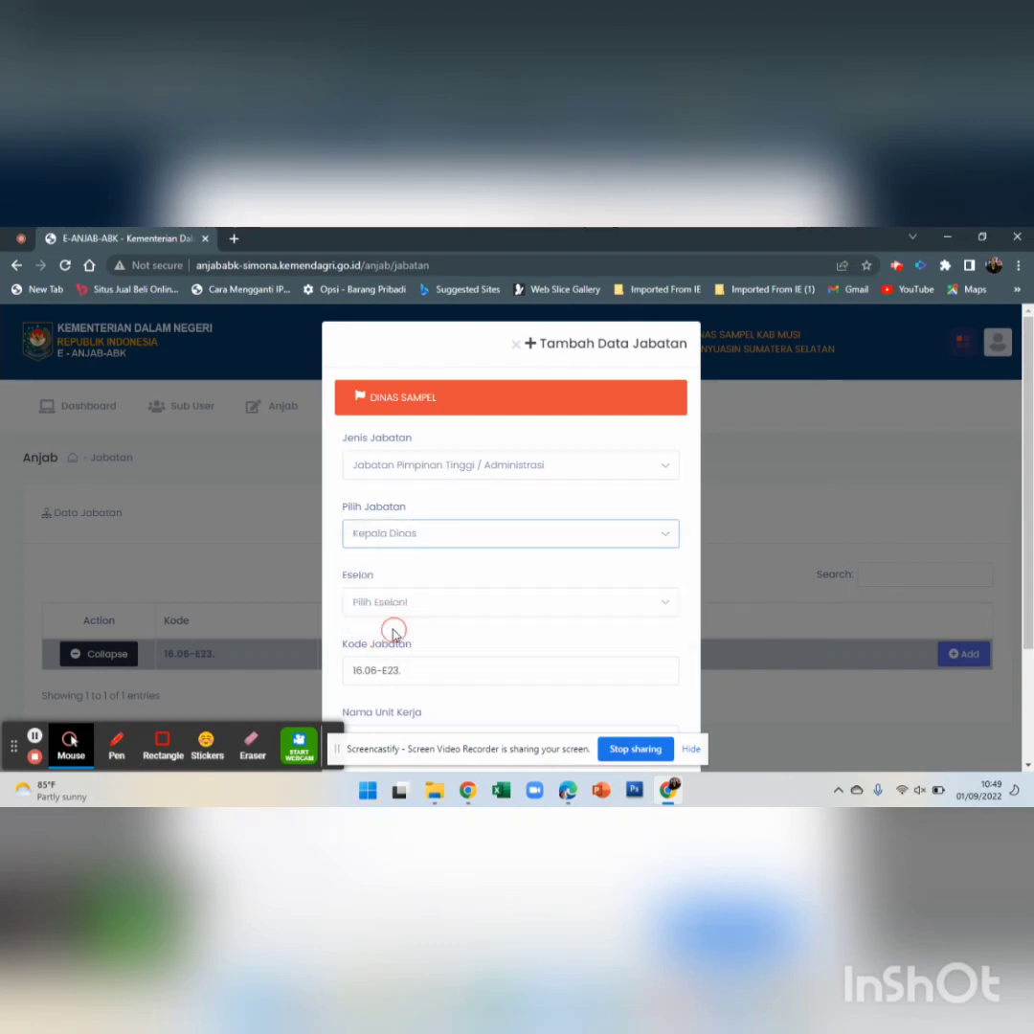
left_click(396, 603)
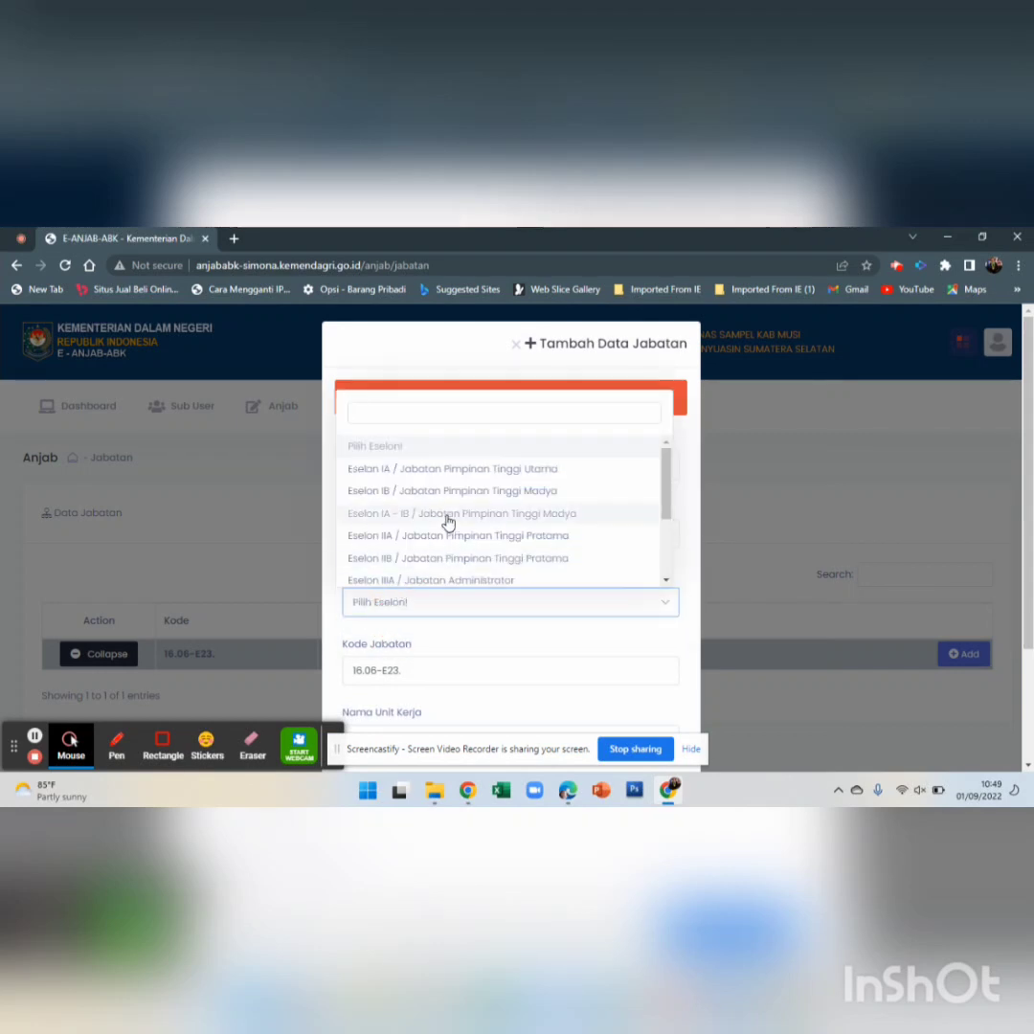
scroll(448, 499, "down", 2)
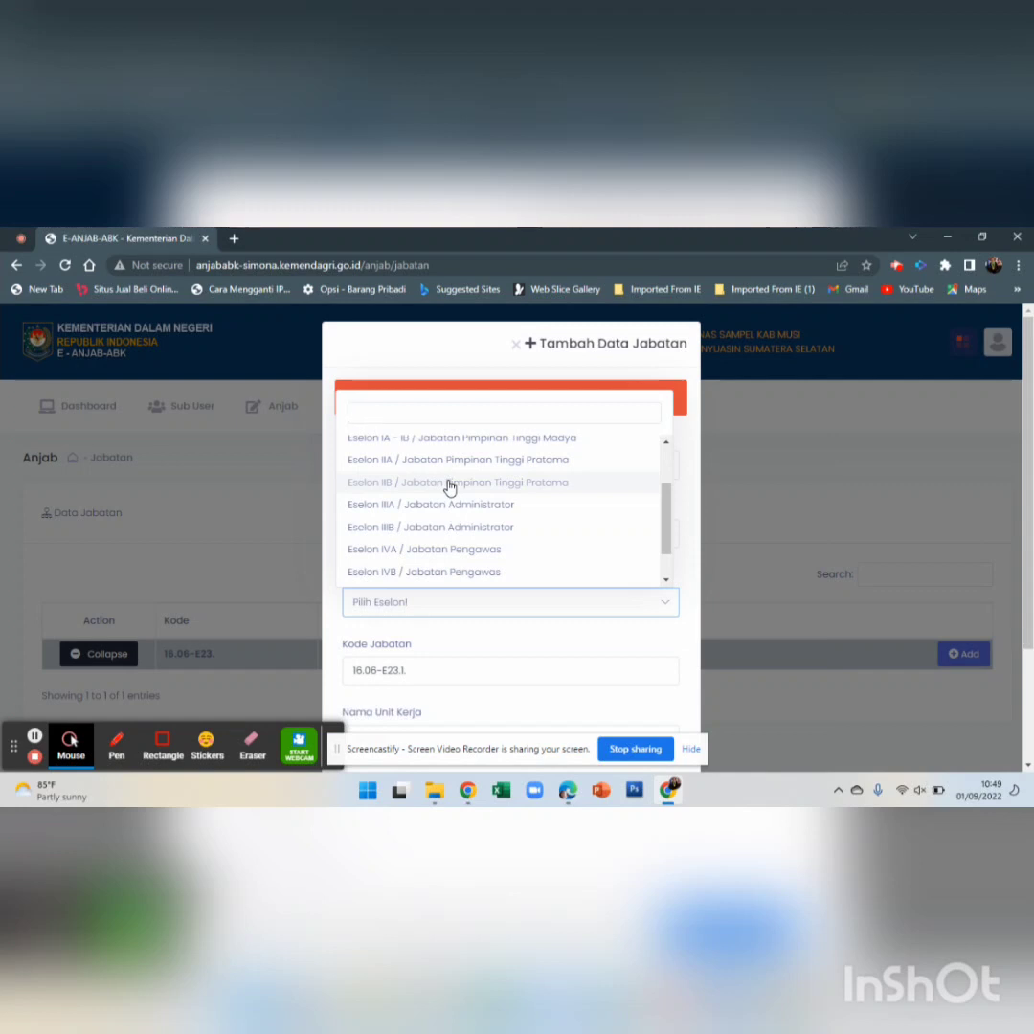
left_click(448, 465)
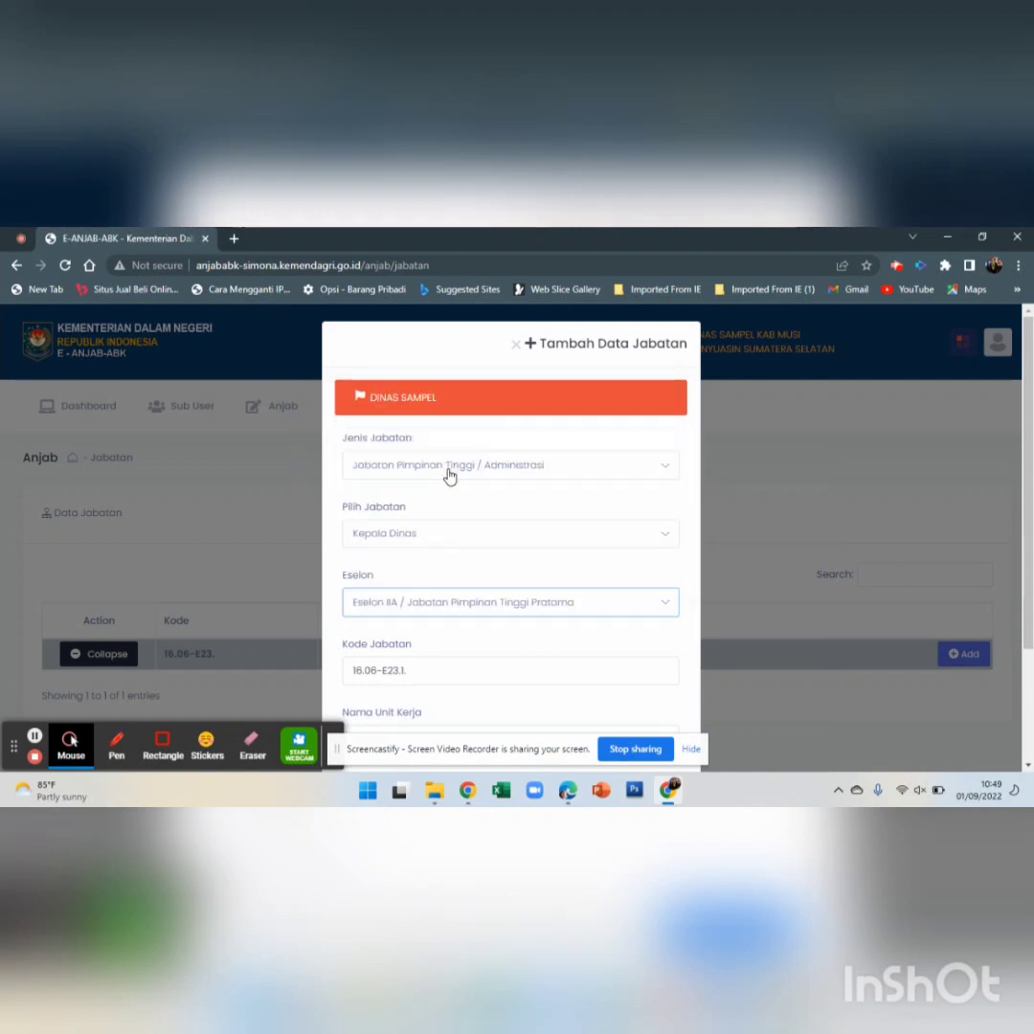
left_click(445, 541)
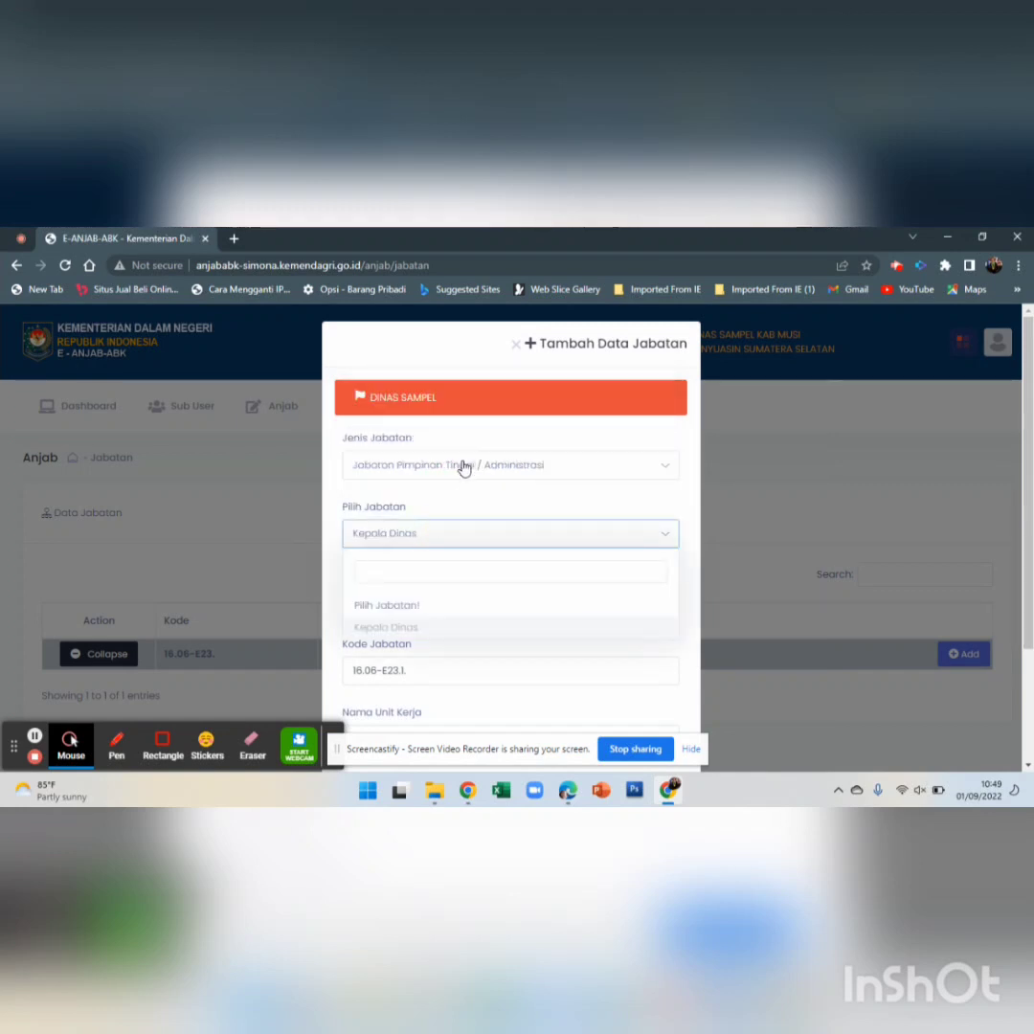
left_click(427, 628)
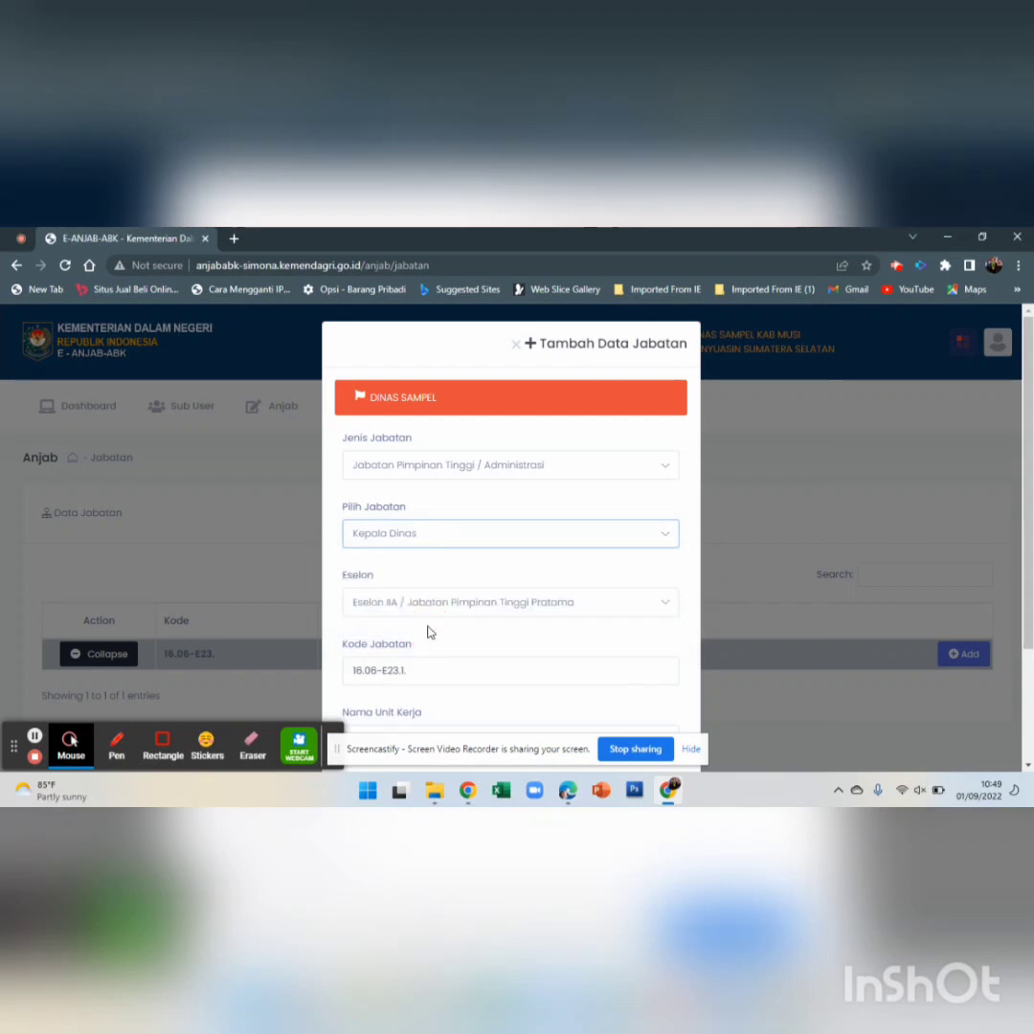
left_click(423, 611)
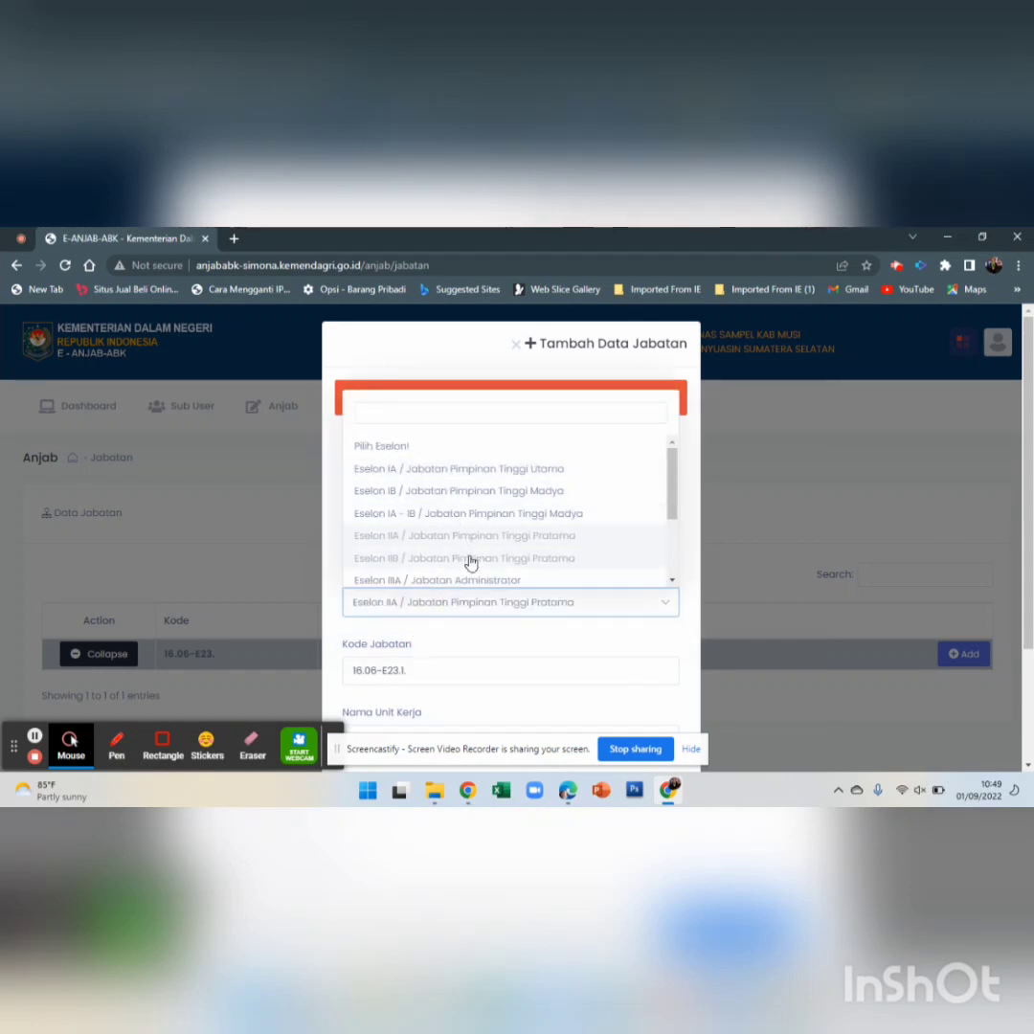
left_click(561, 663)
scroll(417, 662, "down", 1)
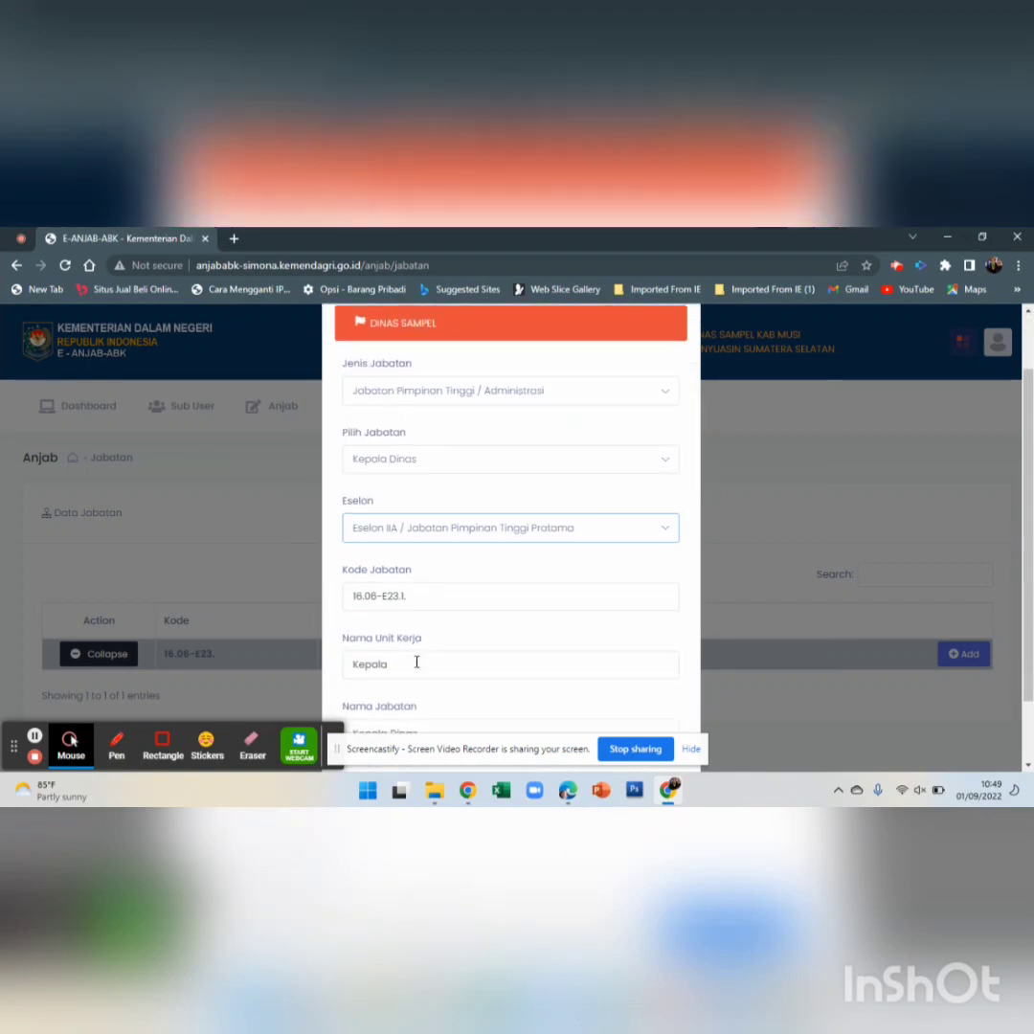
scroll(402, 594, "down", 1)
scroll(388, 527, "up", 3)
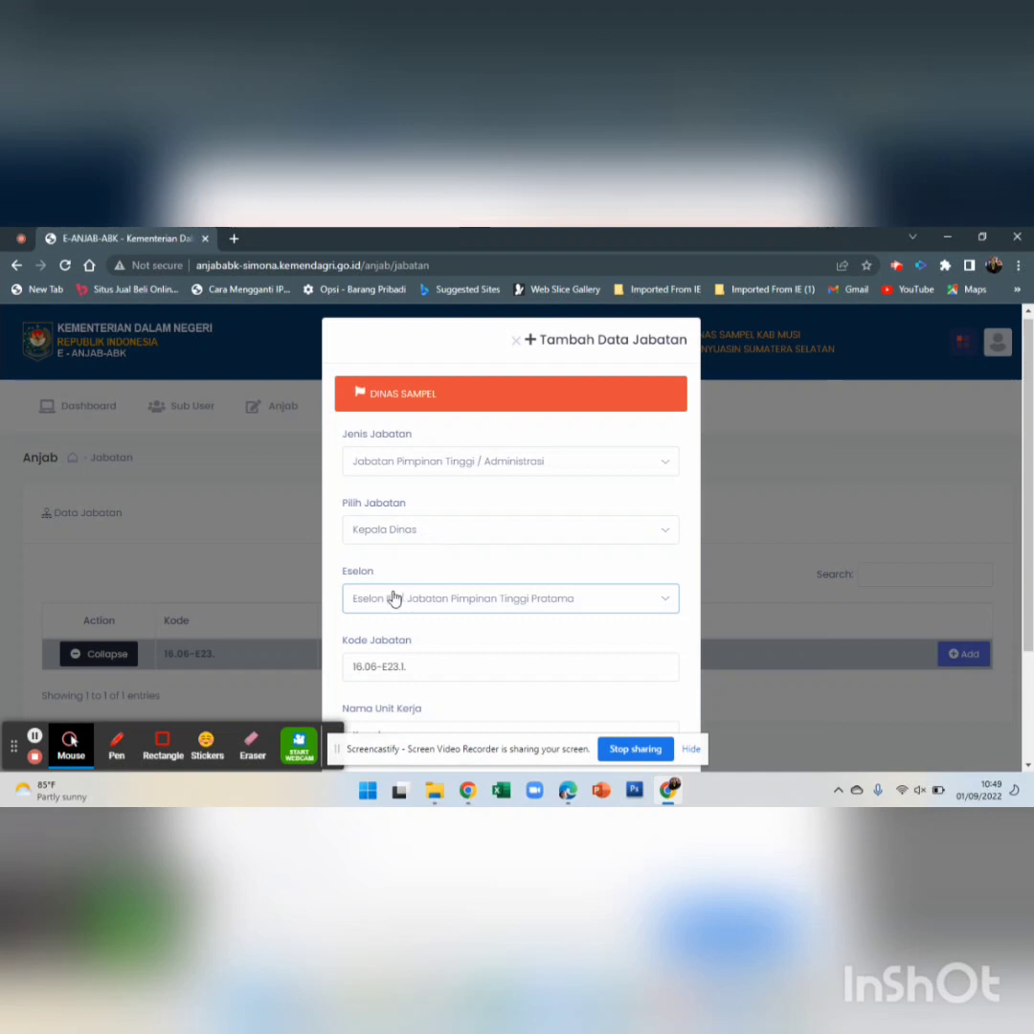
scroll(383, 593, "down", 2)
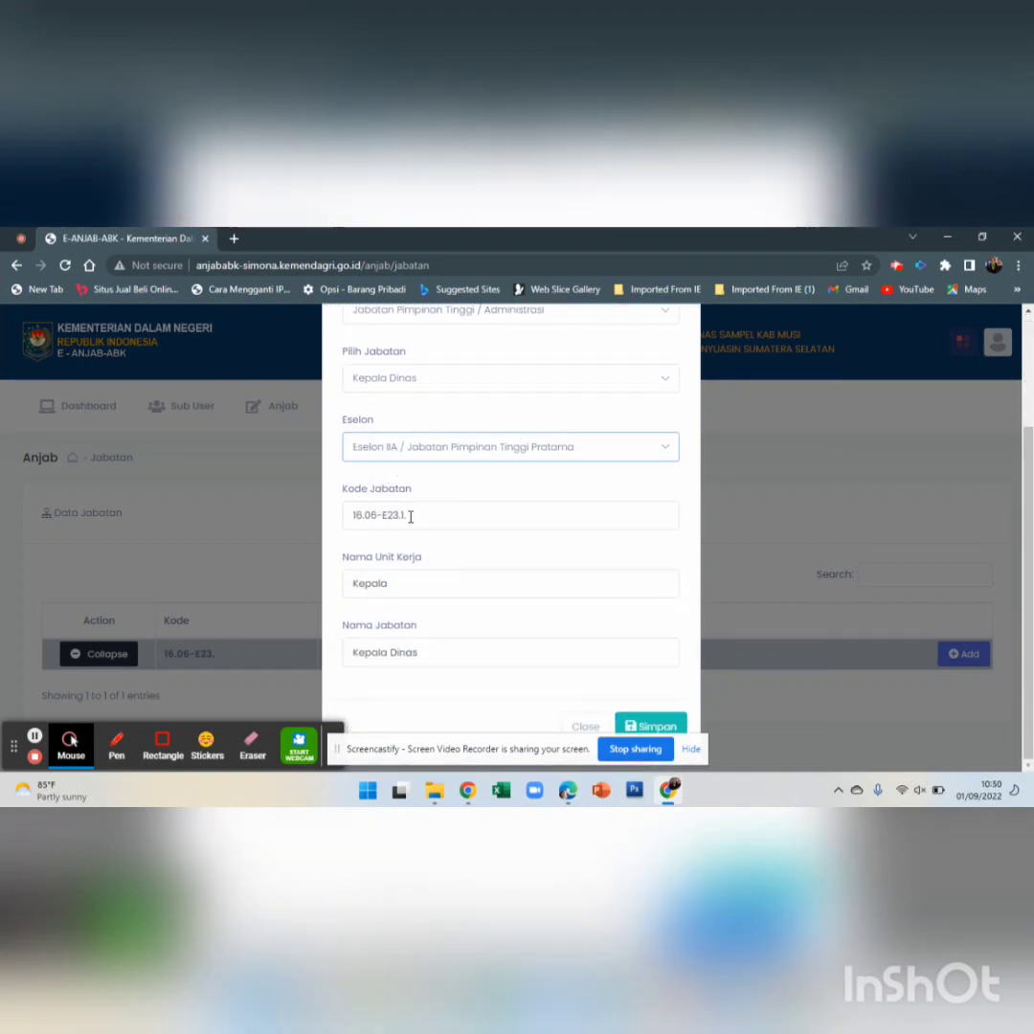
Name the unit DINAS SAMPEL and the position Kepala Dinas Sampel, then save
left_click(417, 585)
left_click_drag(418, 585, 316, 590)
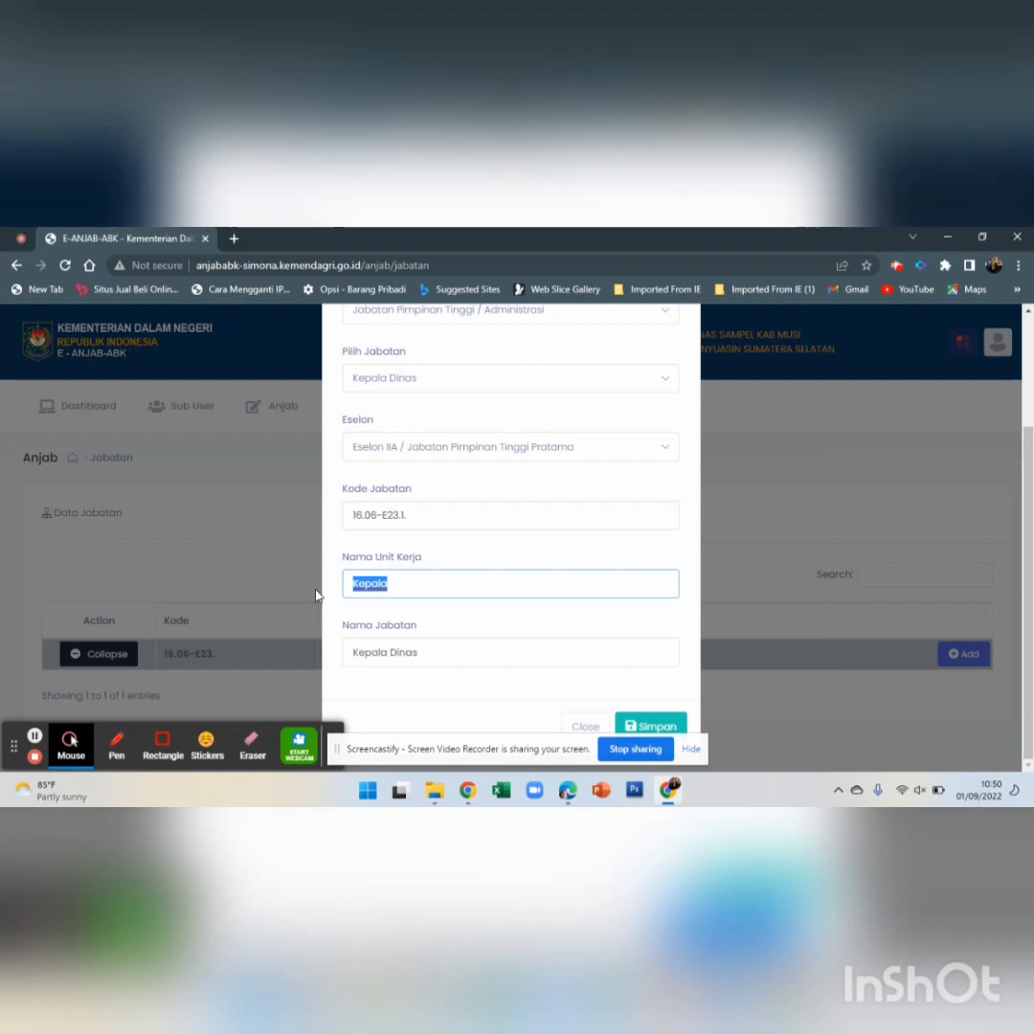
type("Dinas")
key("BackSpace")
key("BackSpace")
key("BackSpace")
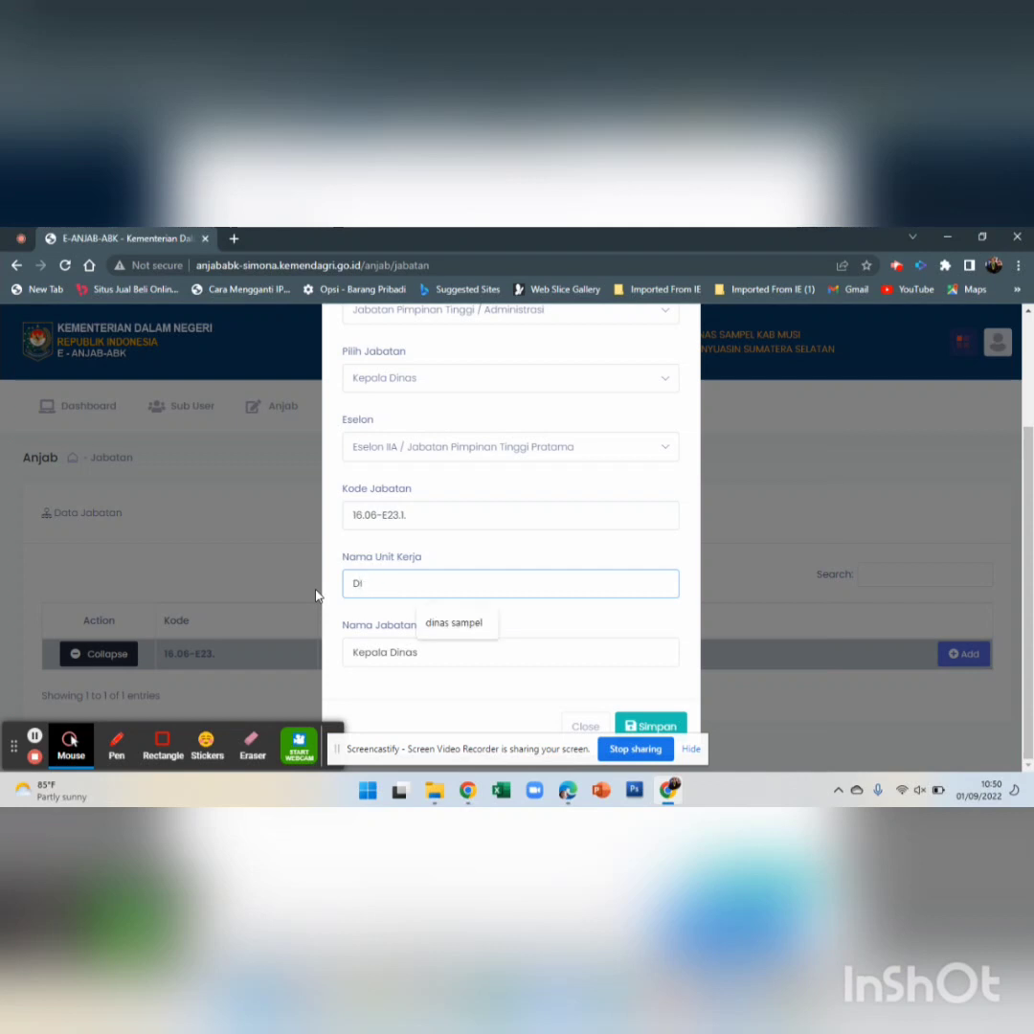
type("NAS SAMPEL")
left_click(445, 660)
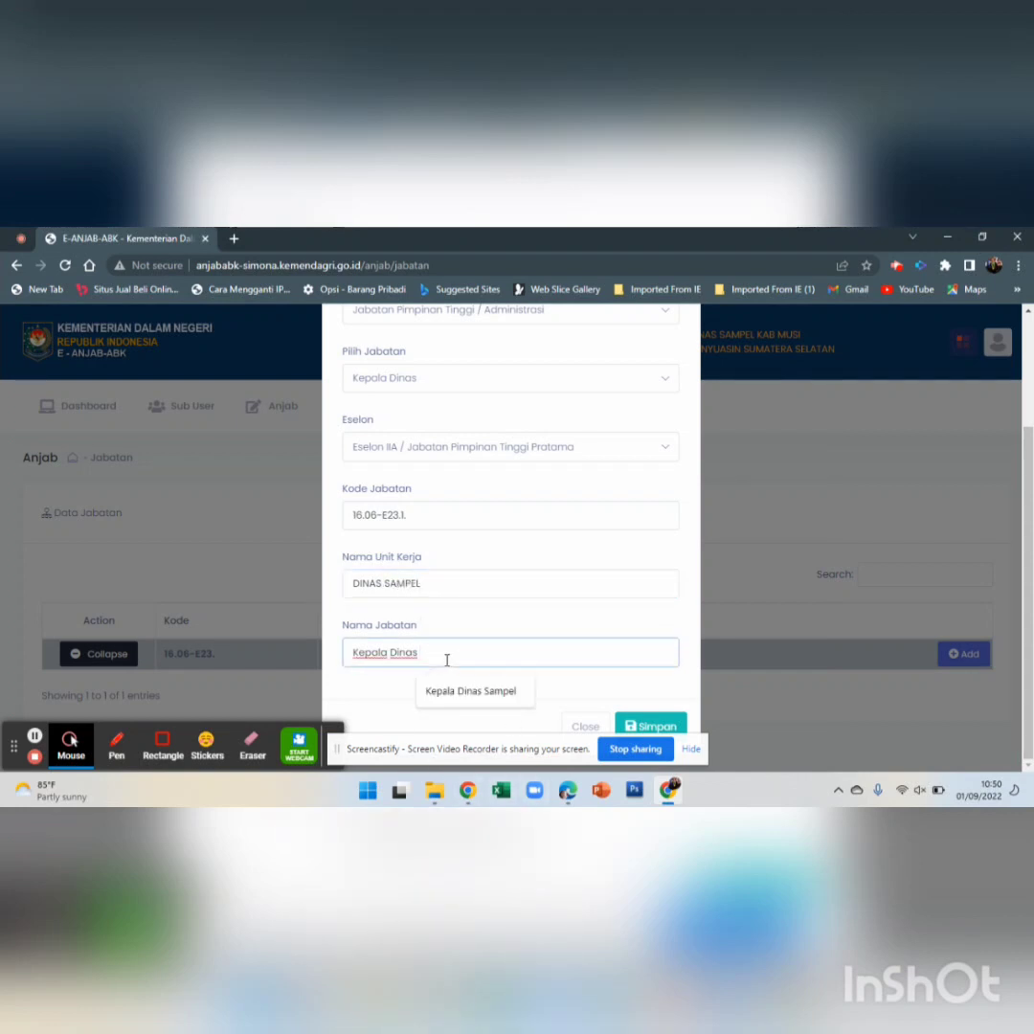
type("am")
key("BackSpace")
key("BackSpace")
key("BackSpace")
type("Sampel")
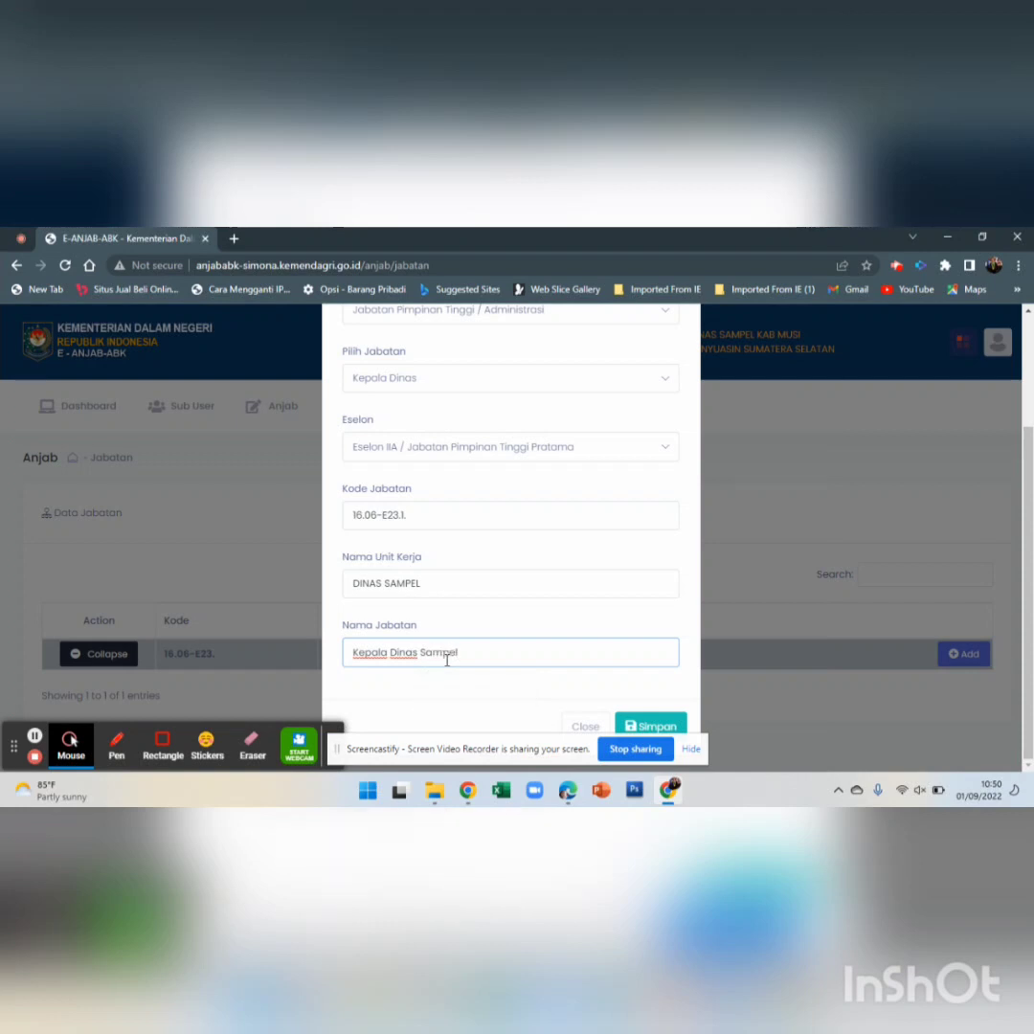
left_click(650, 725)
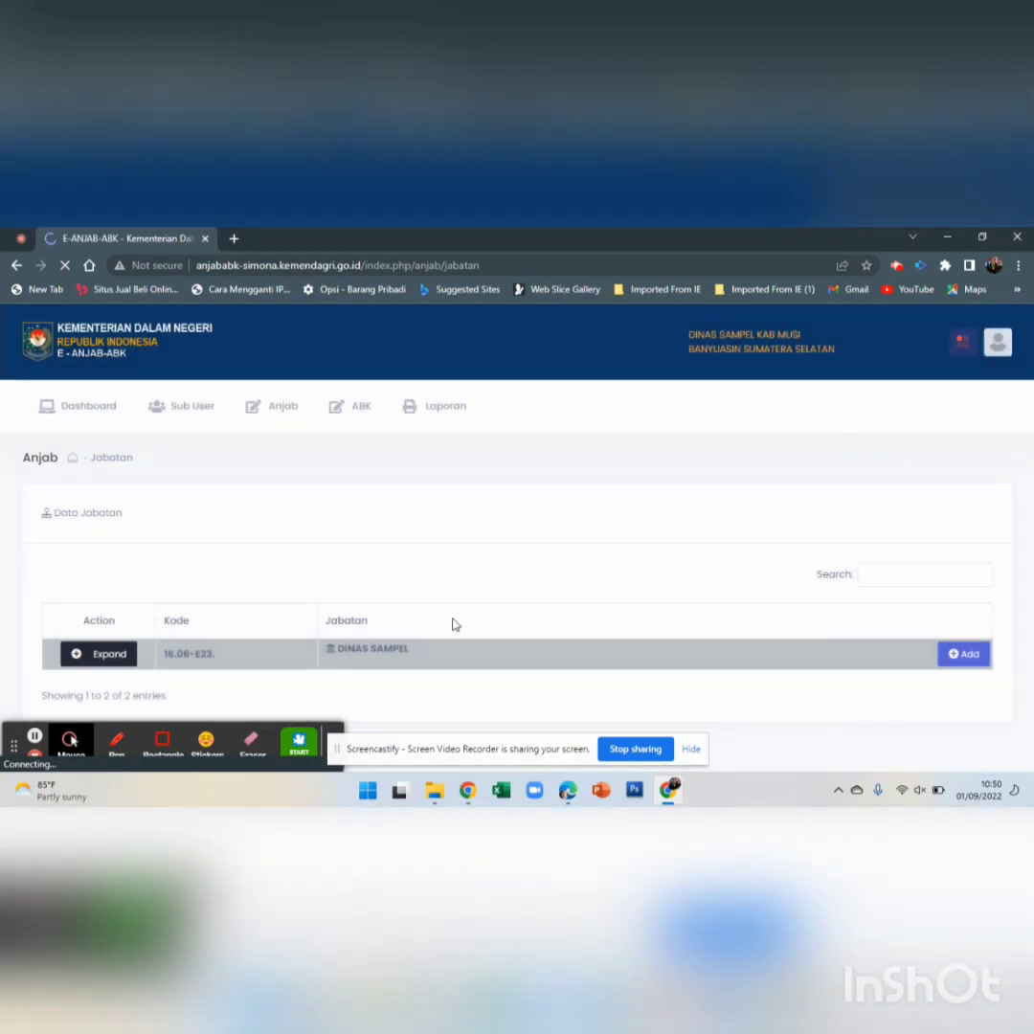
left_click(83, 660)
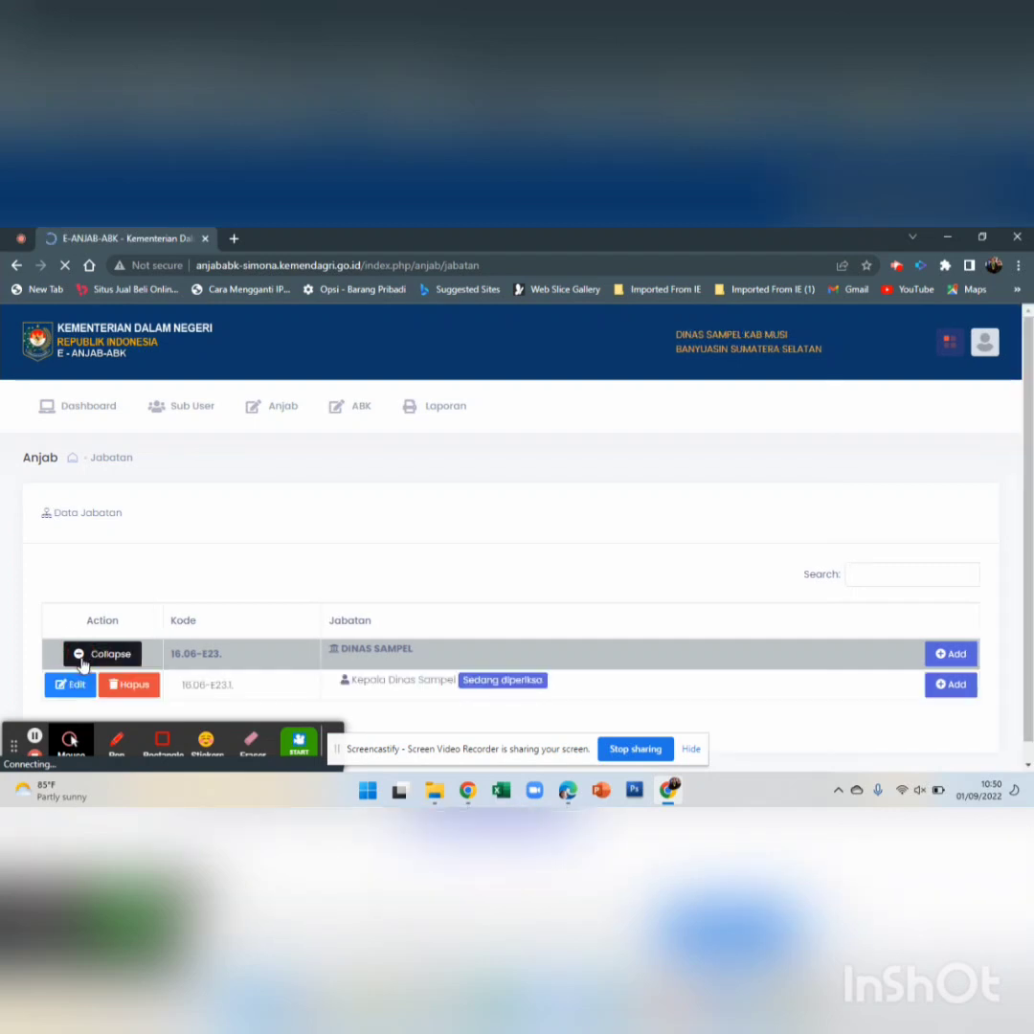
scroll(570, 642, "down", 1)
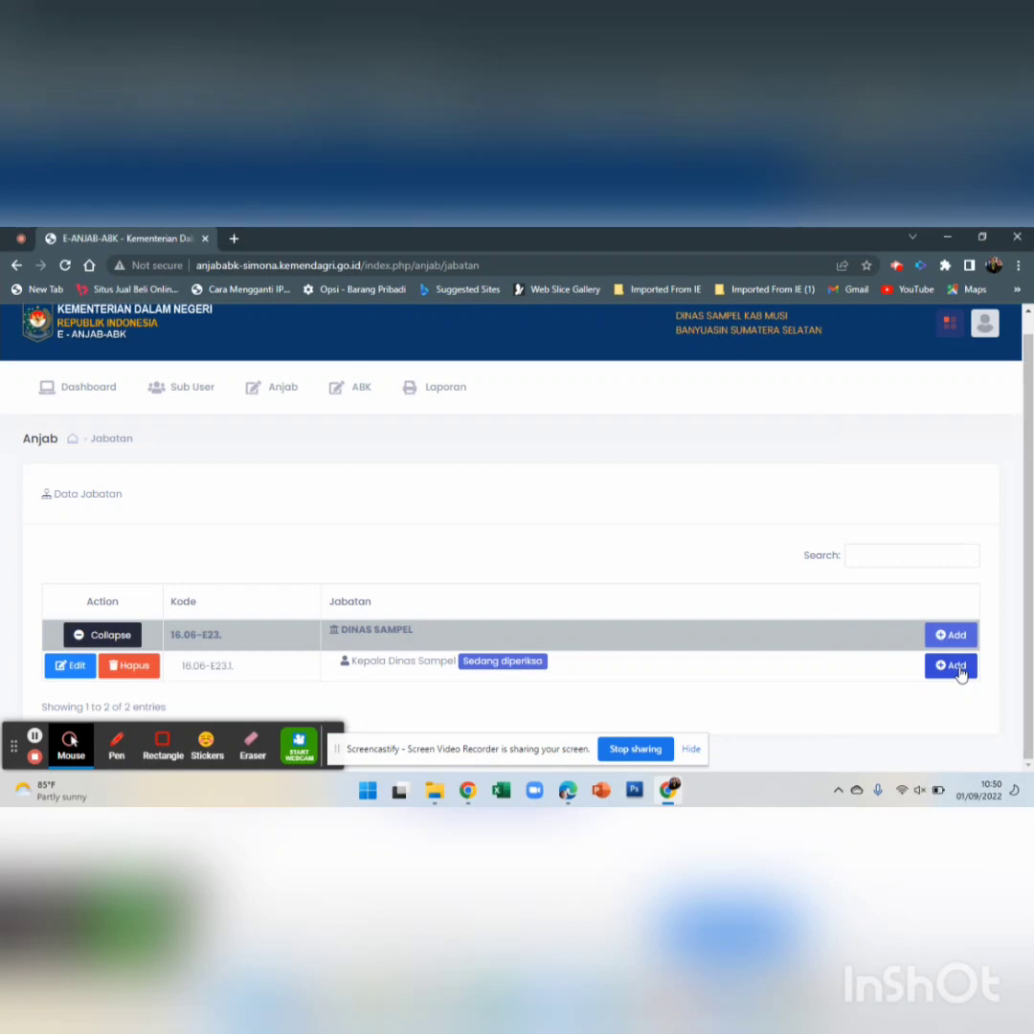
left_click(959, 671)
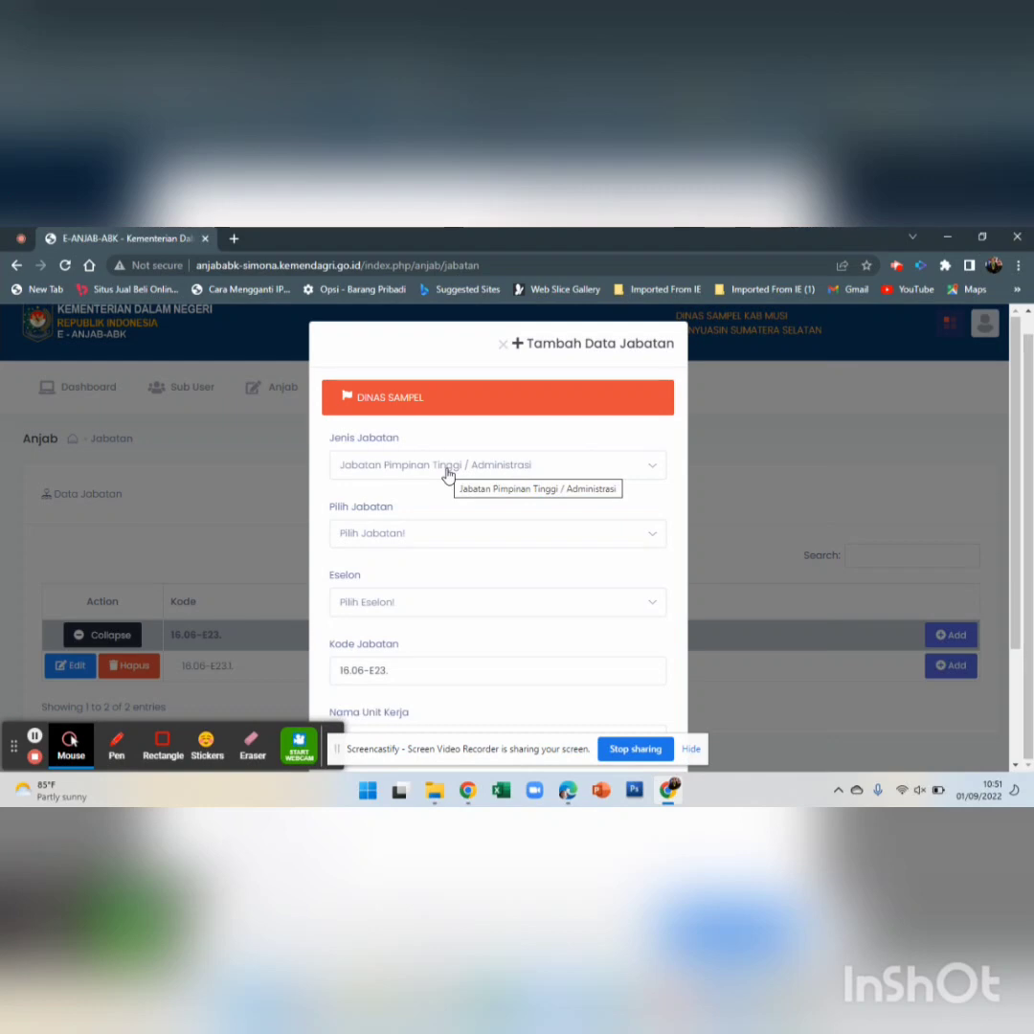
left_click(733, 498)
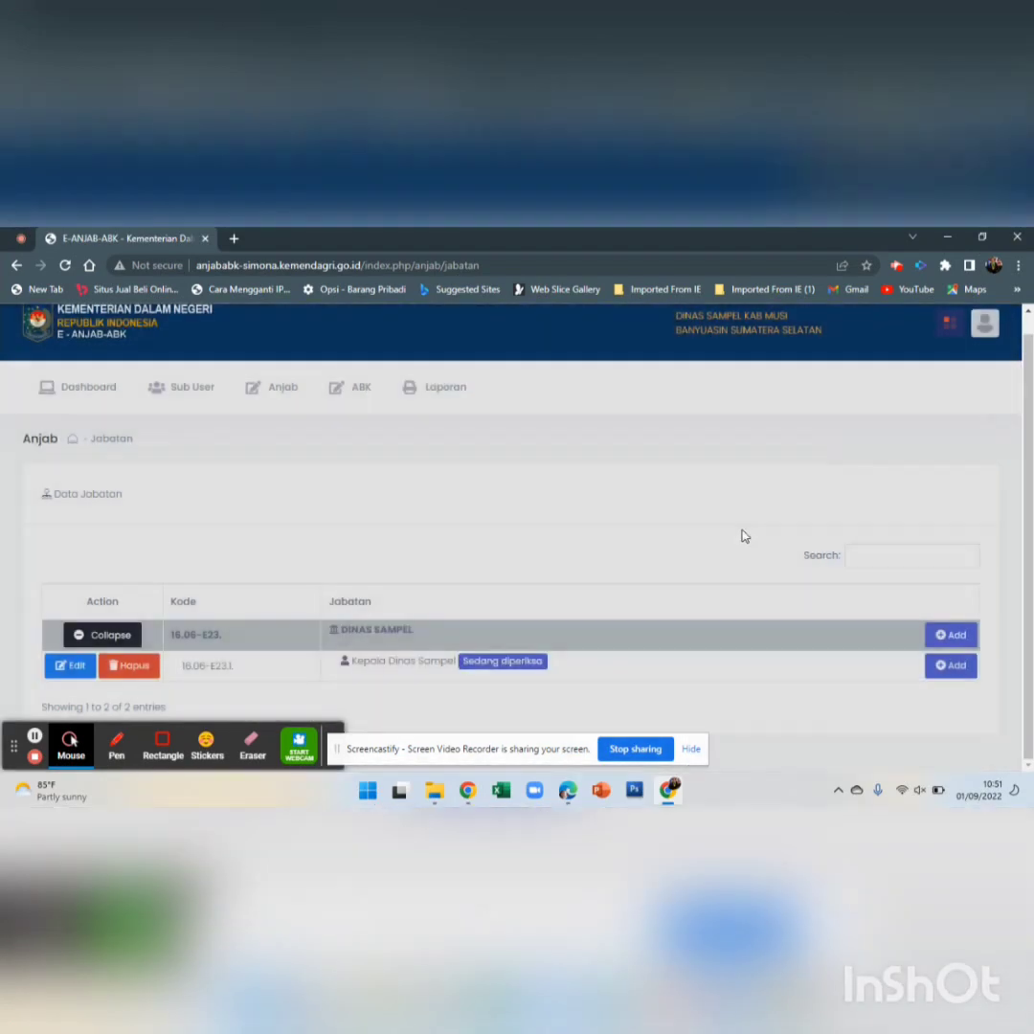
Start a position under Kepala Dinas Sampel as Sekretaris Dinas with Eselon IIIA Jabatan Administrator
left_click(954, 666)
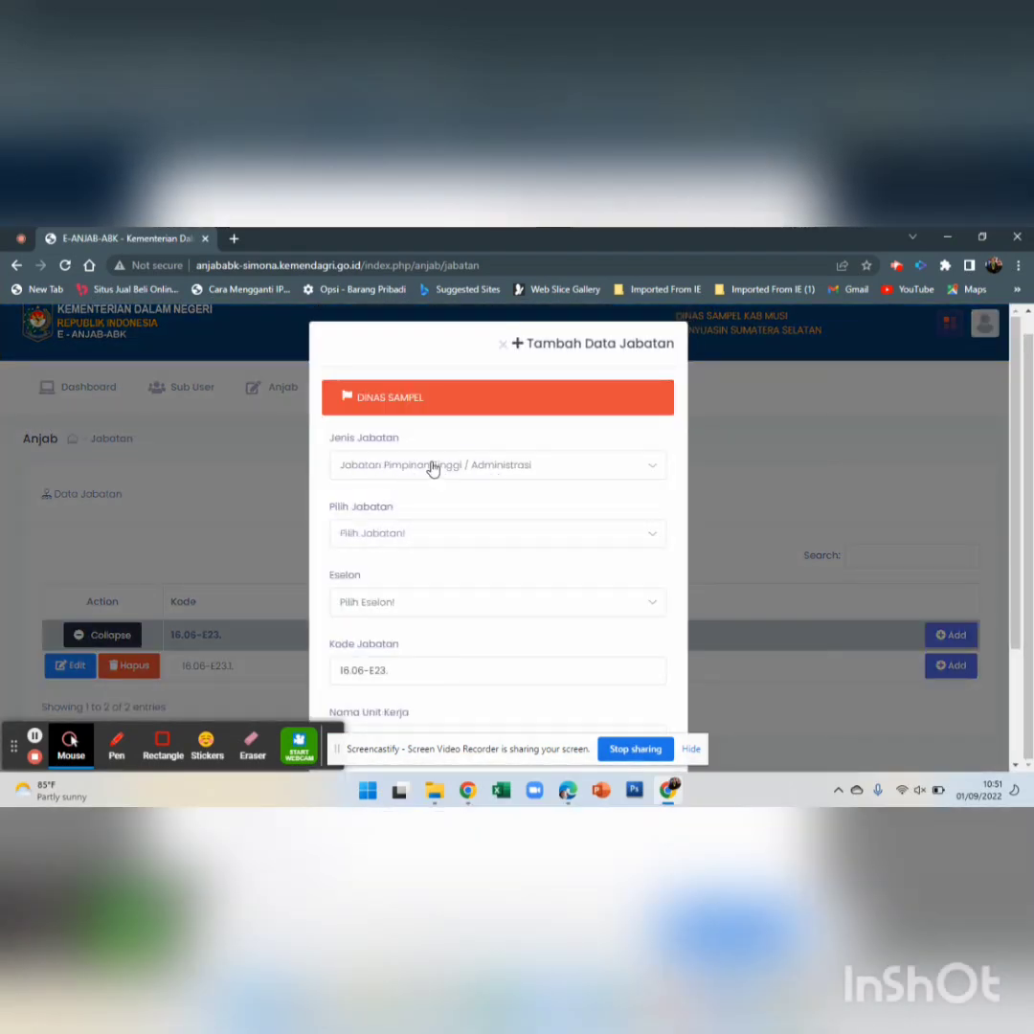
left_click(433, 467)
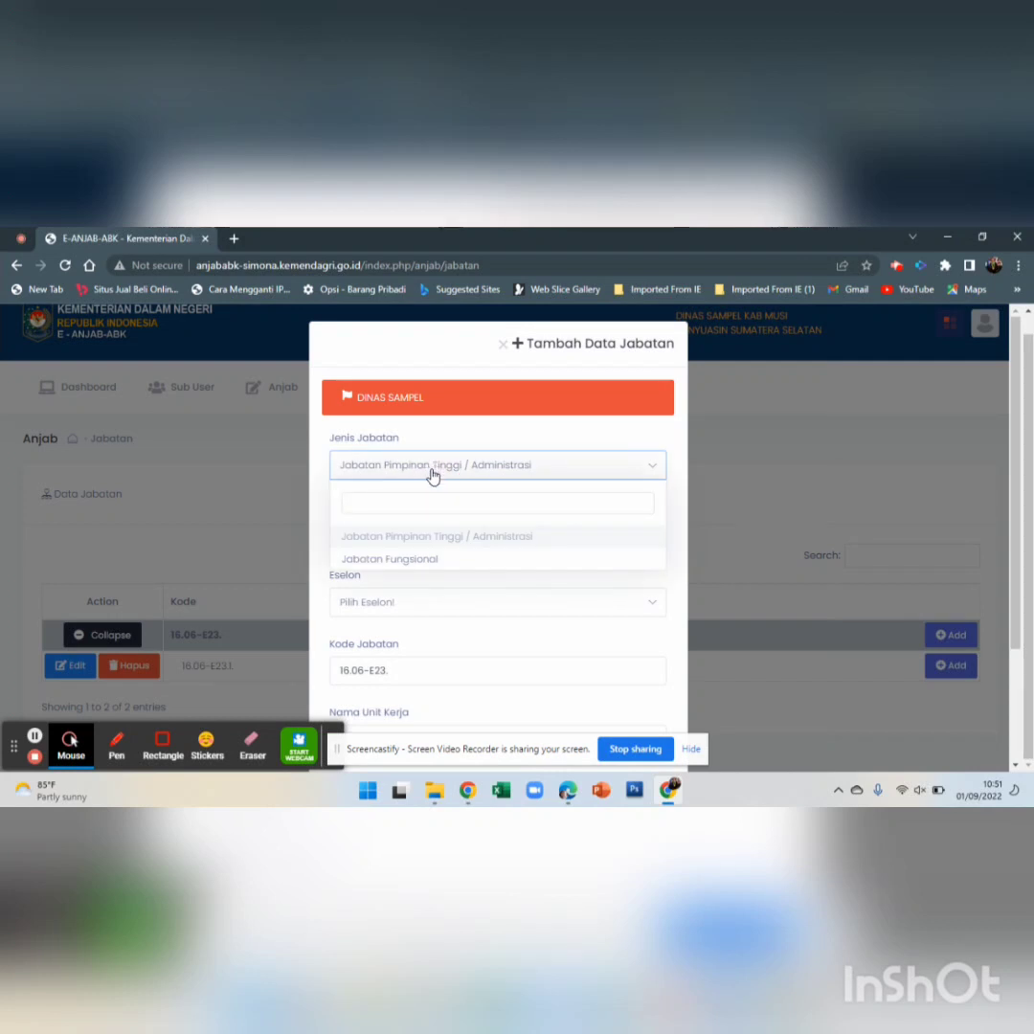
left_click(433, 474)
left_click(385, 534)
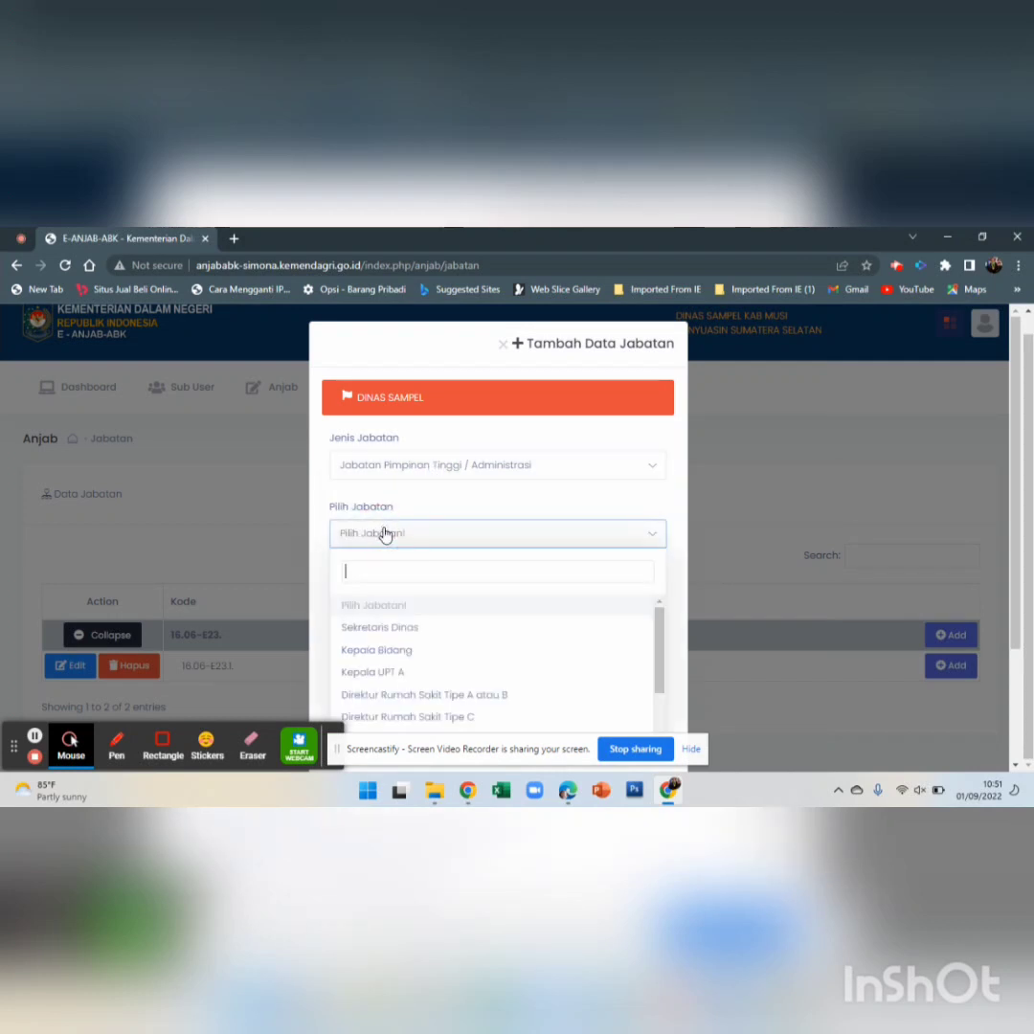
left_click(385, 534)
left_click(384, 534)
left_click(415, 628)
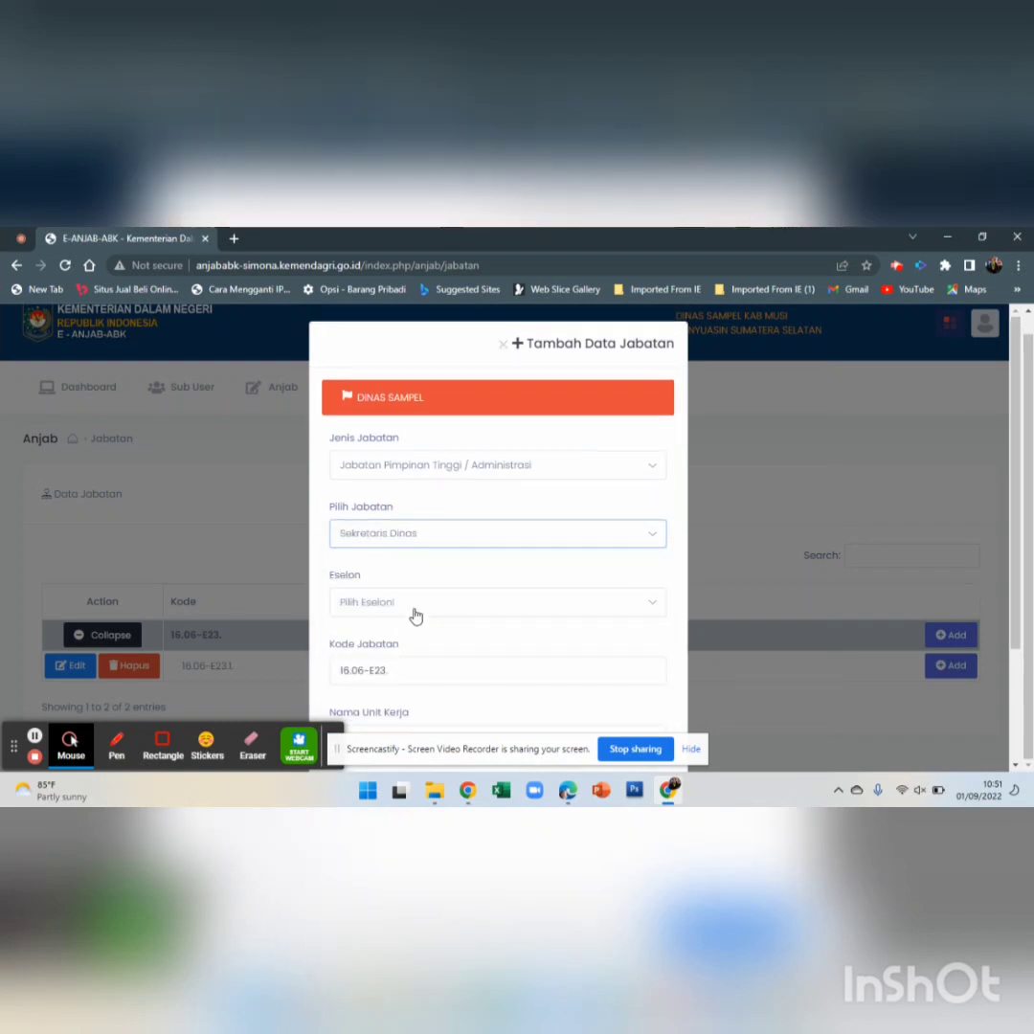
left_click(410, 542)
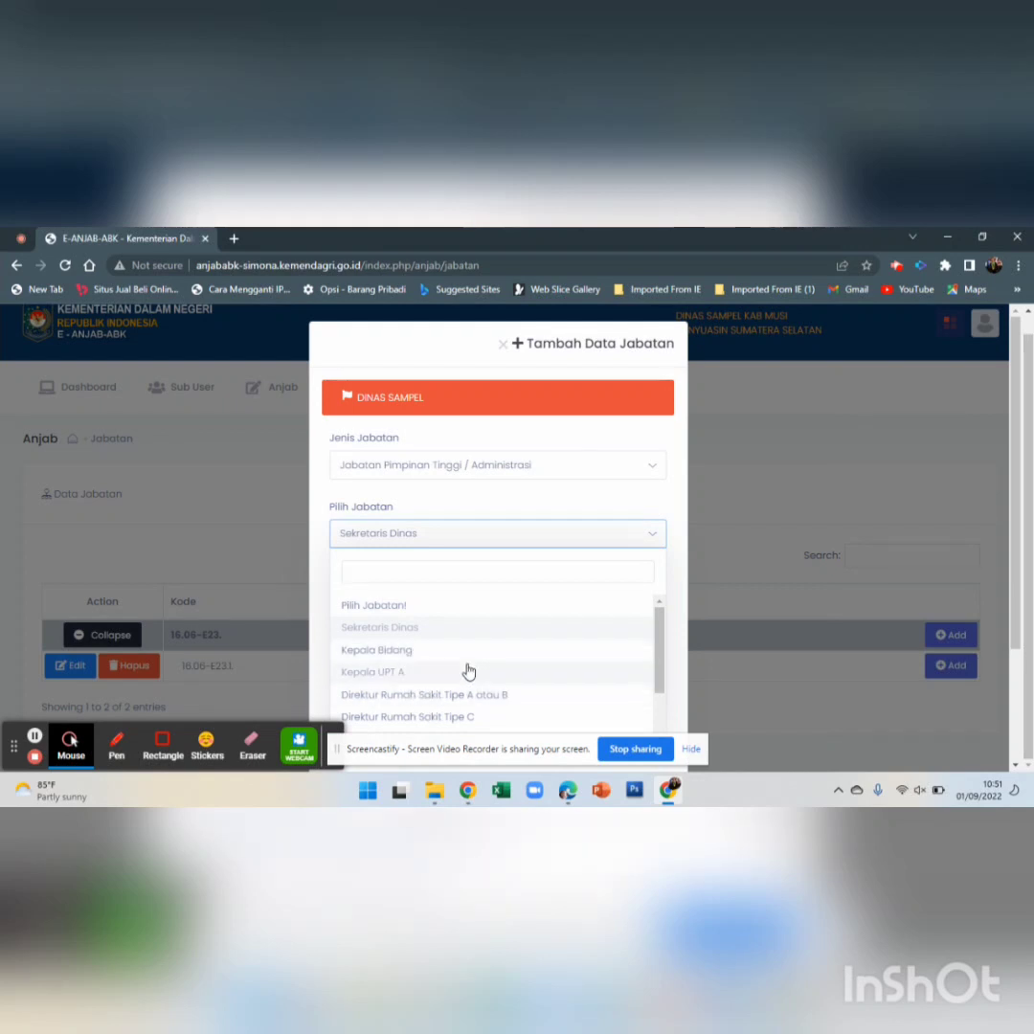
left_click(439, 544)
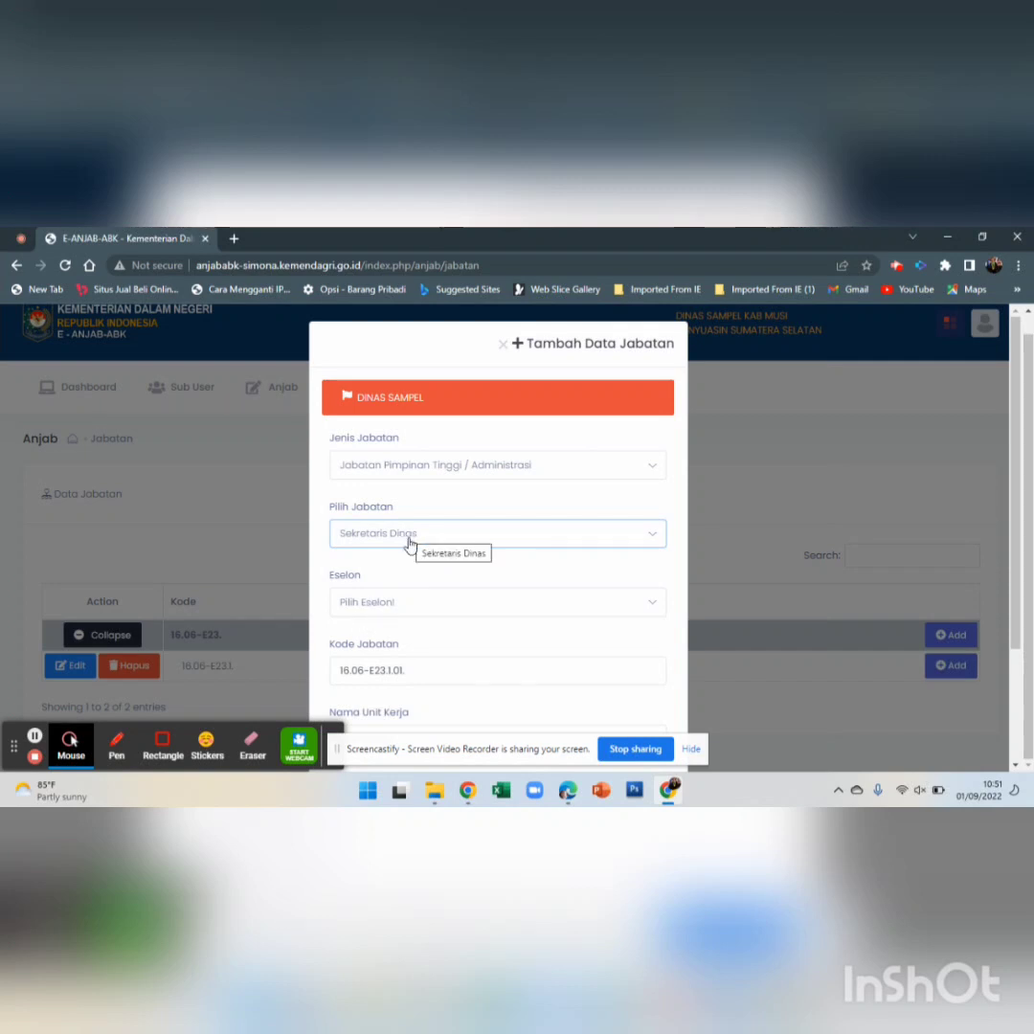
left_click(398, 599)
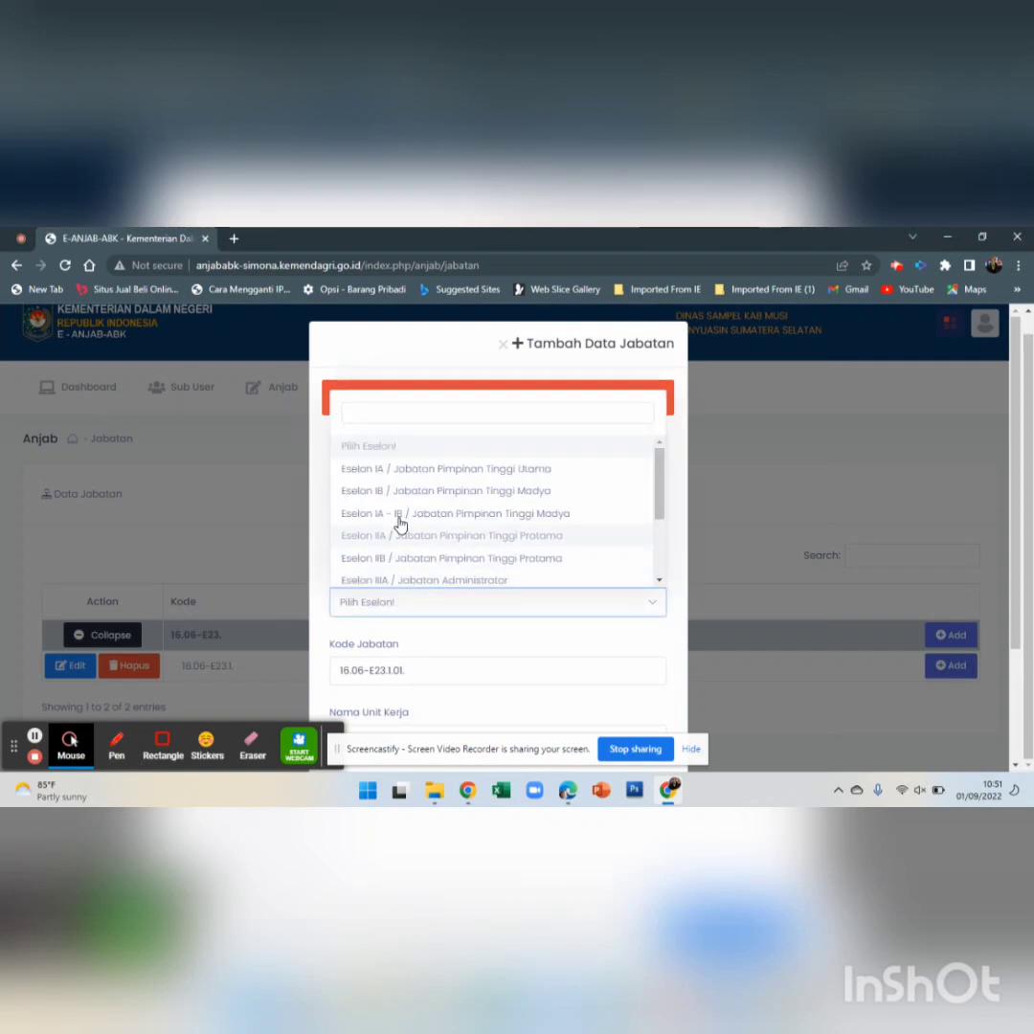
left_click(412, 559)
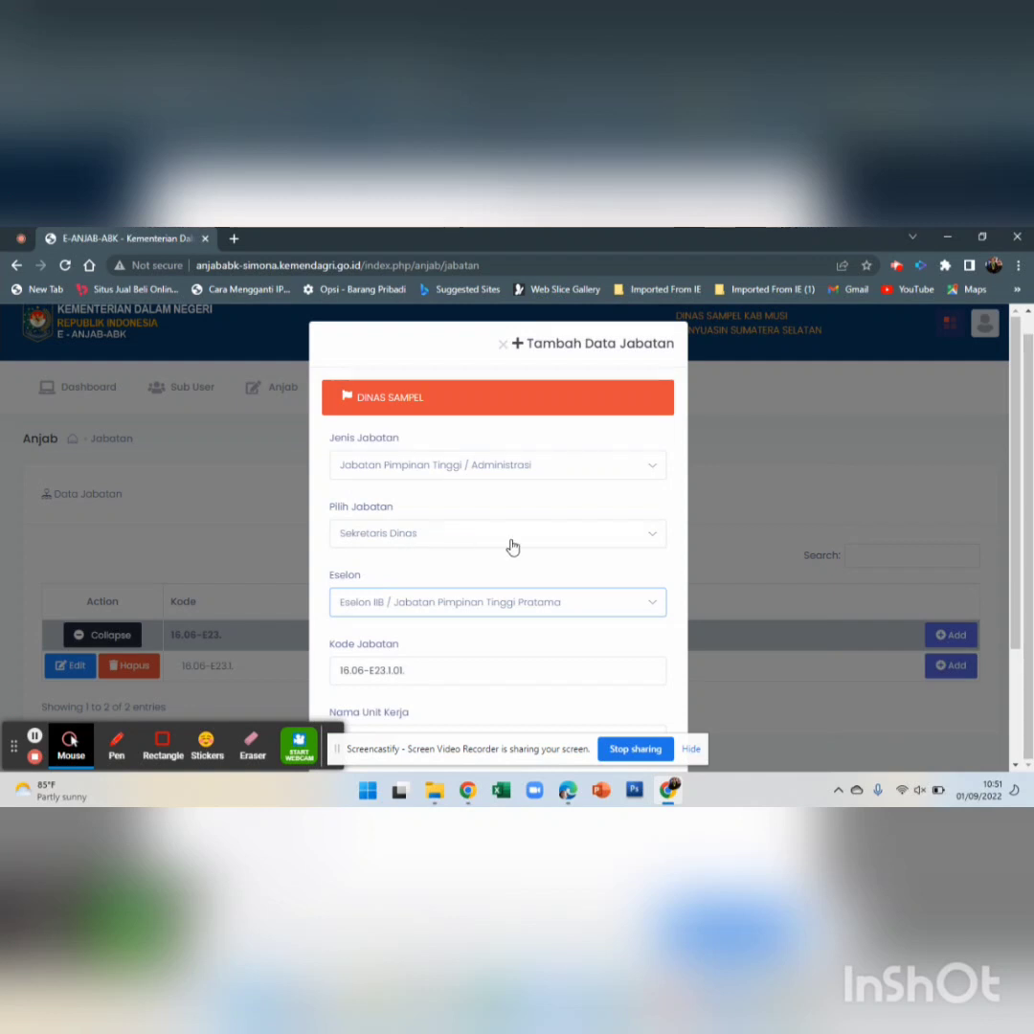
scroll(512, 547, "down", 3)
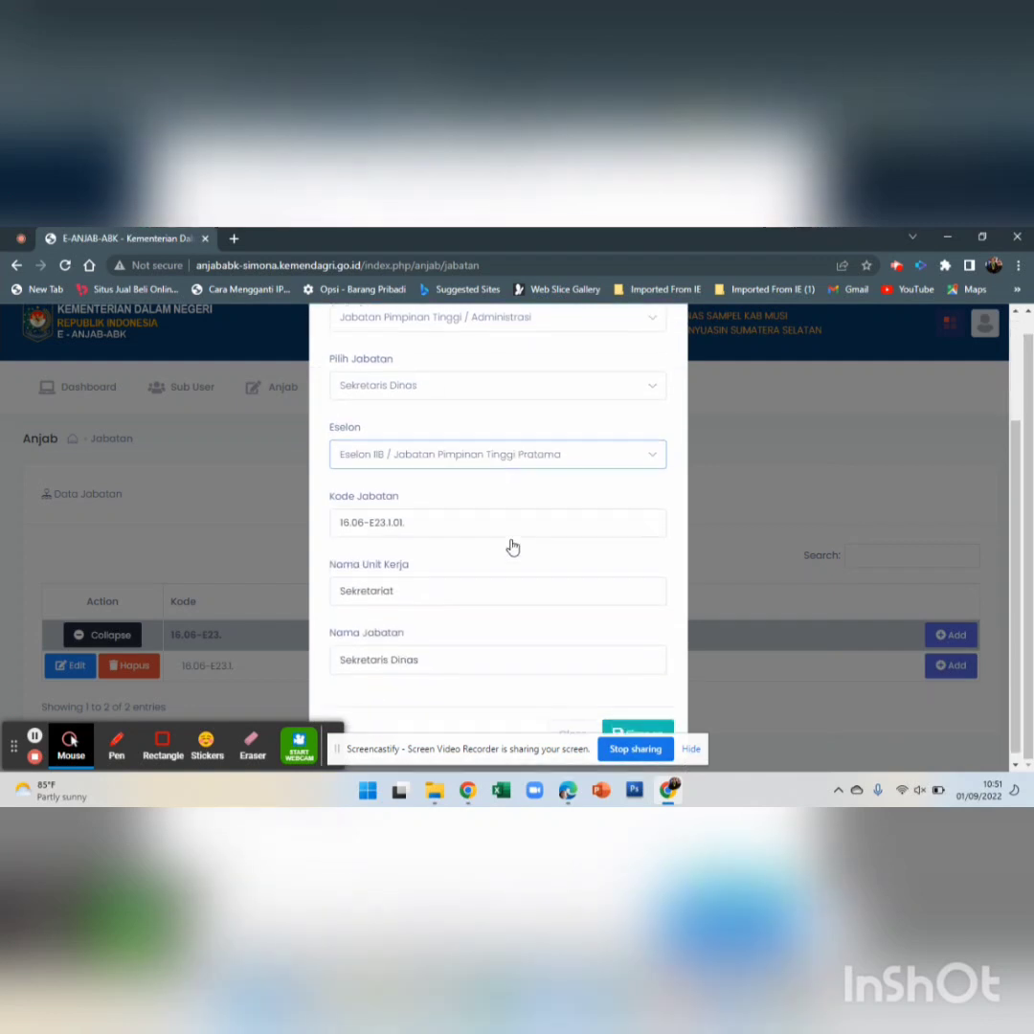
left_click(438, 458)
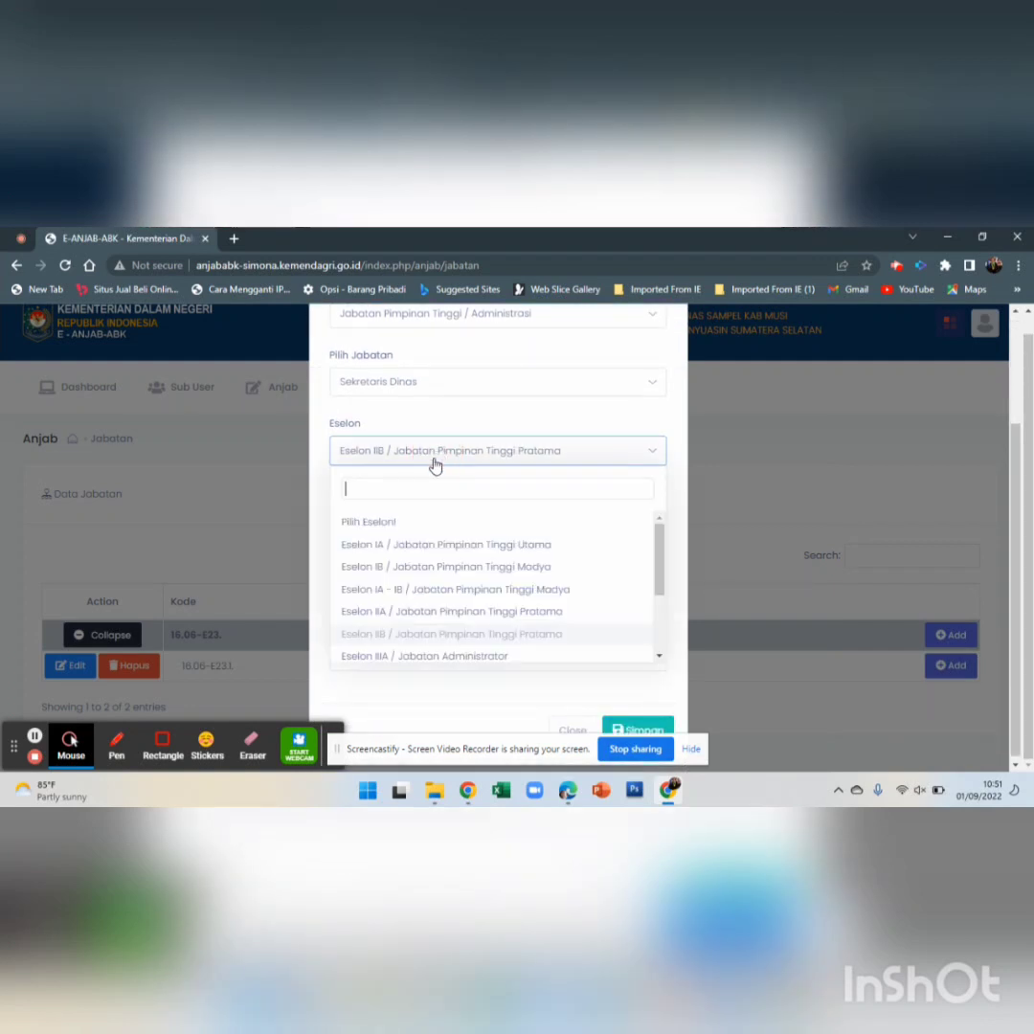
left_click(456, 657)
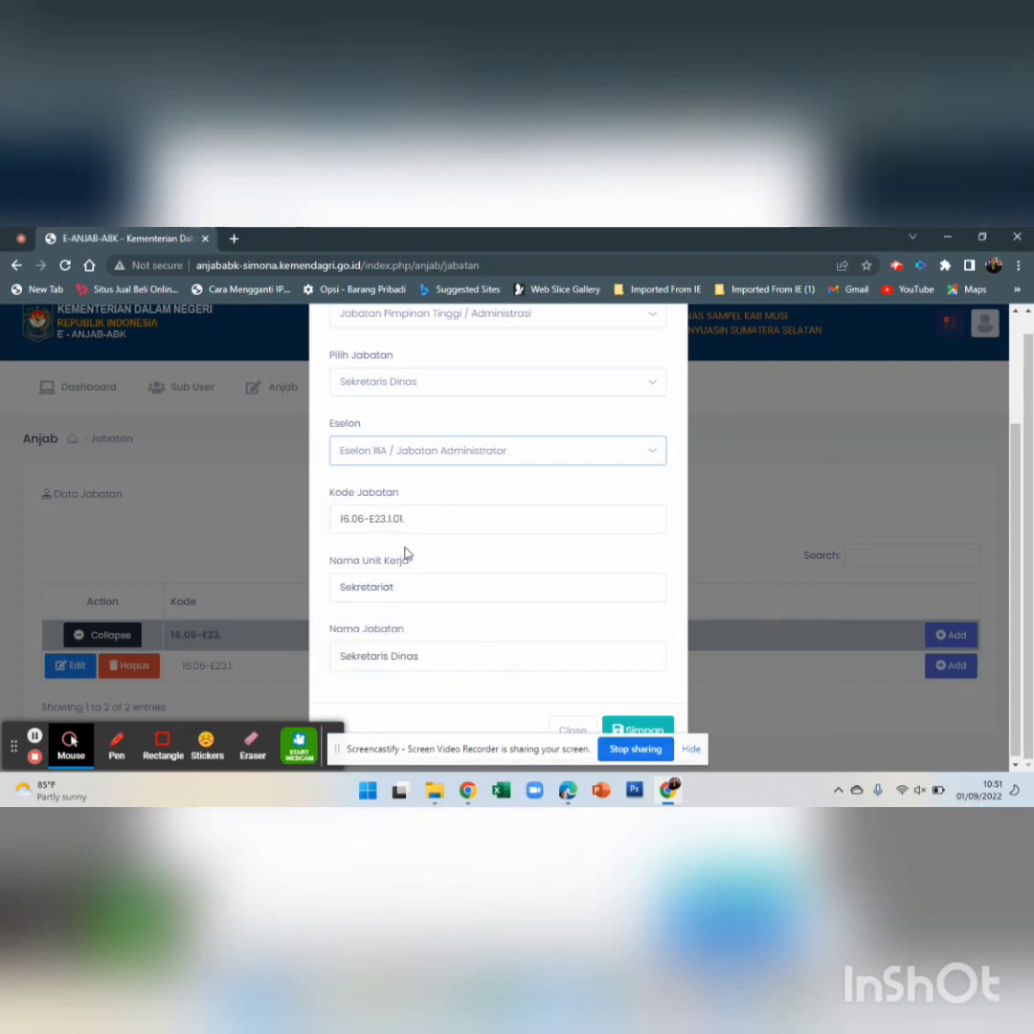
Name the unit Sekretariat dinas sampel and the position Sekretaris Dinas sampel, then submit
left_click(411, 593)
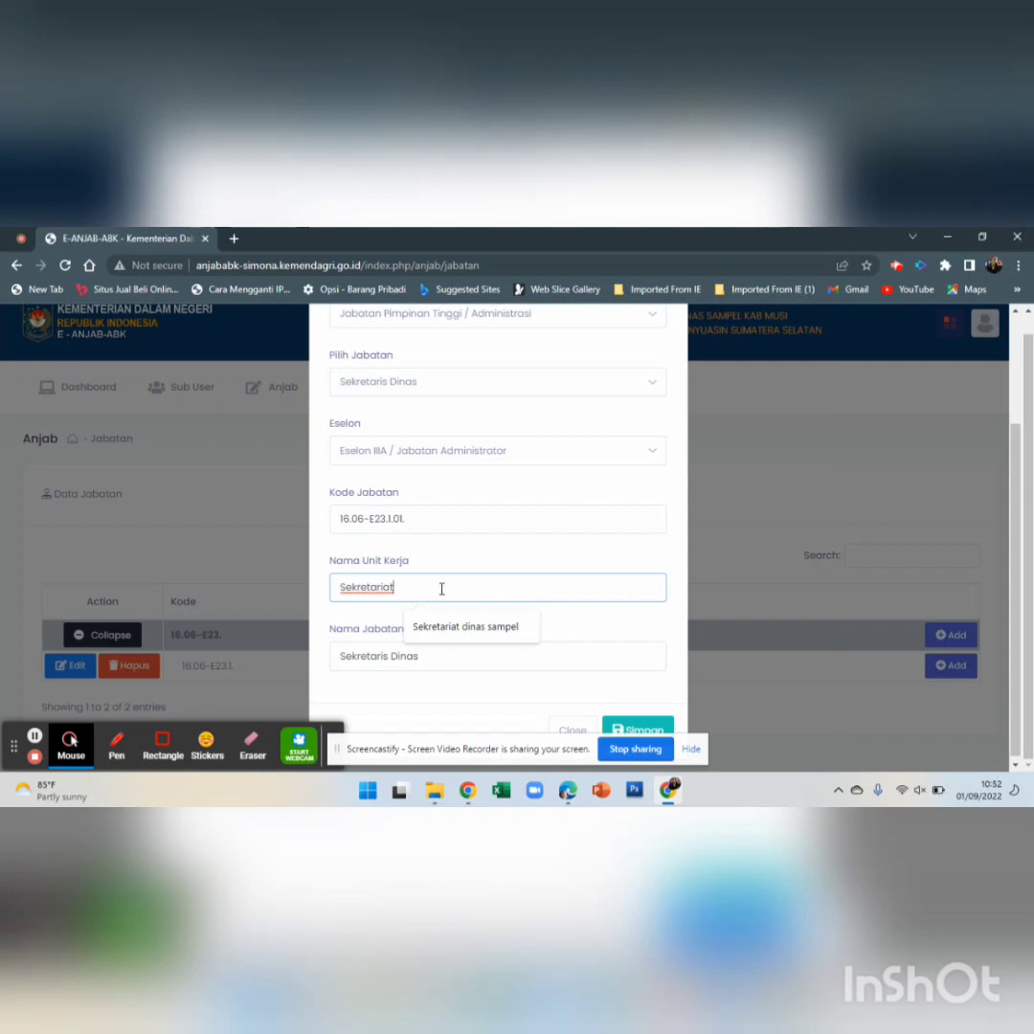
type("di")
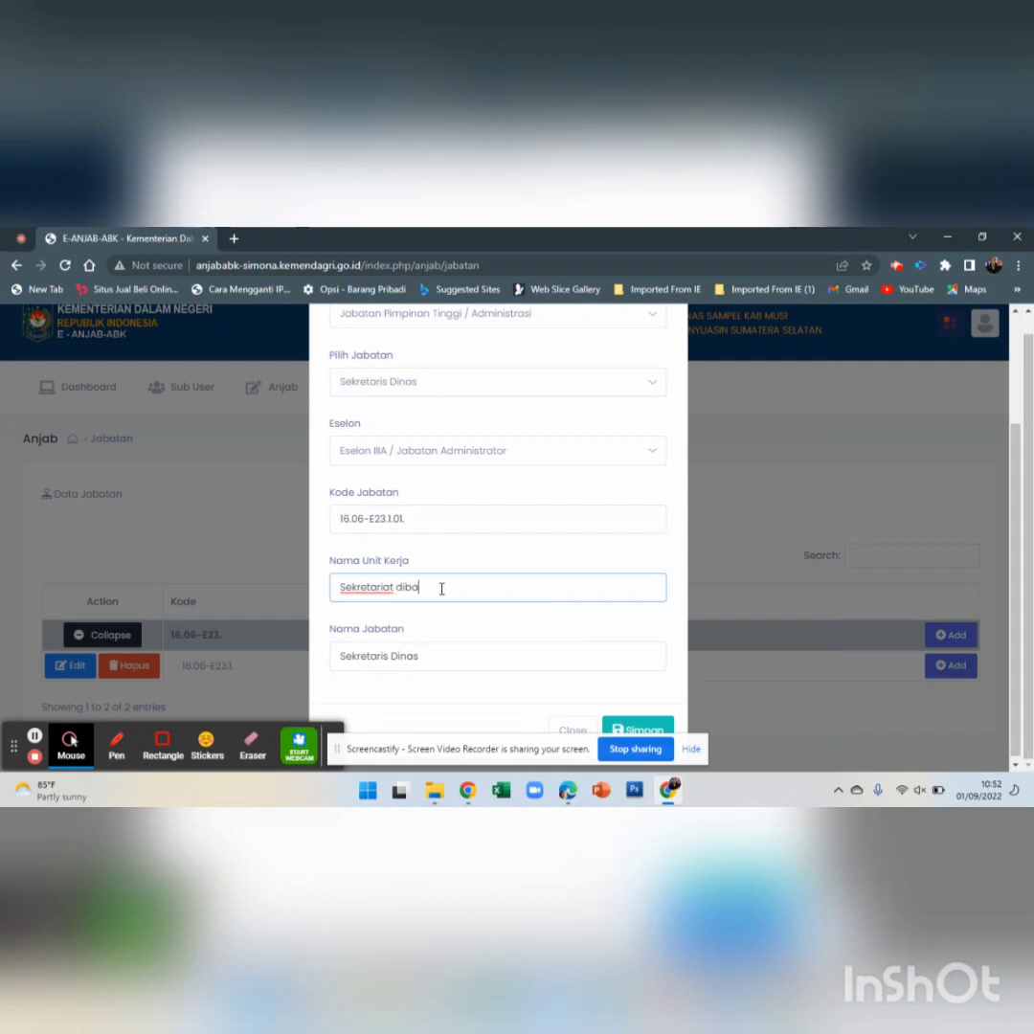
type("nas ")
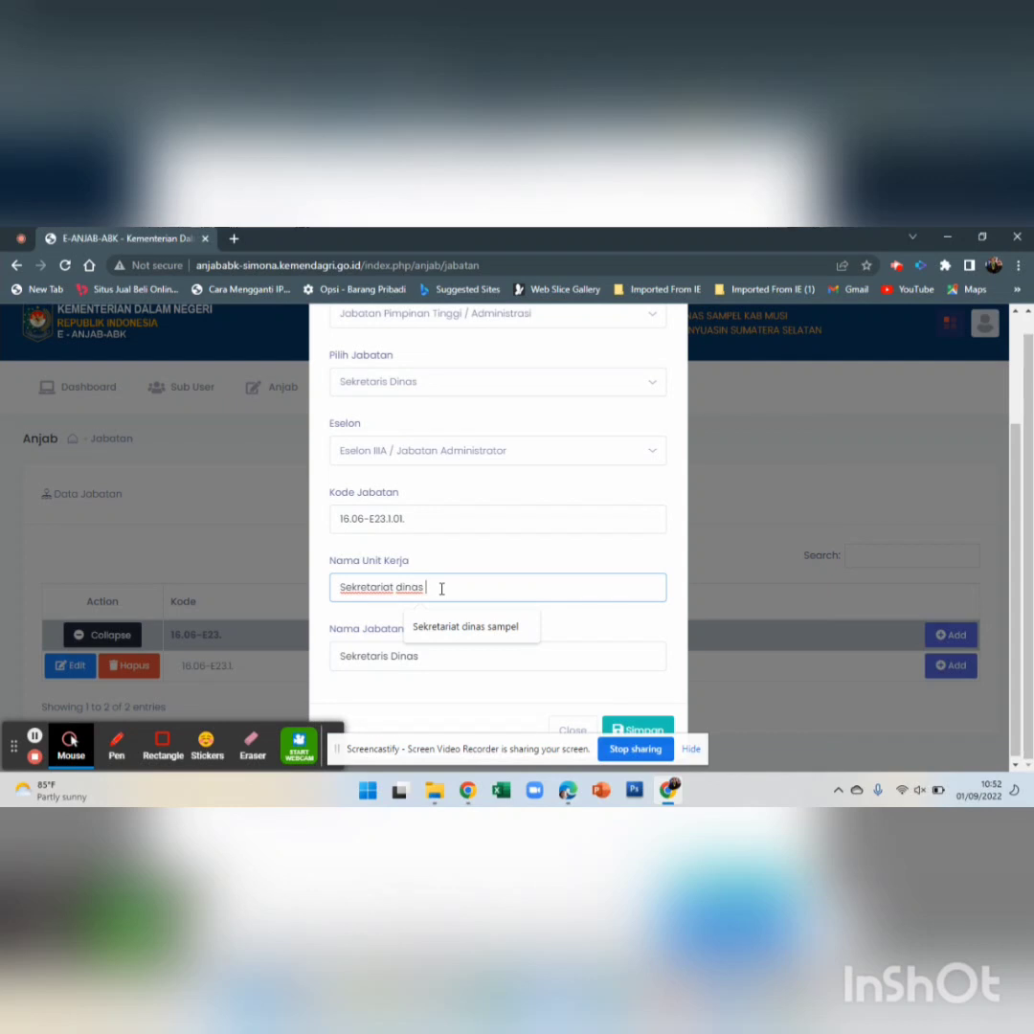
type("sampel")
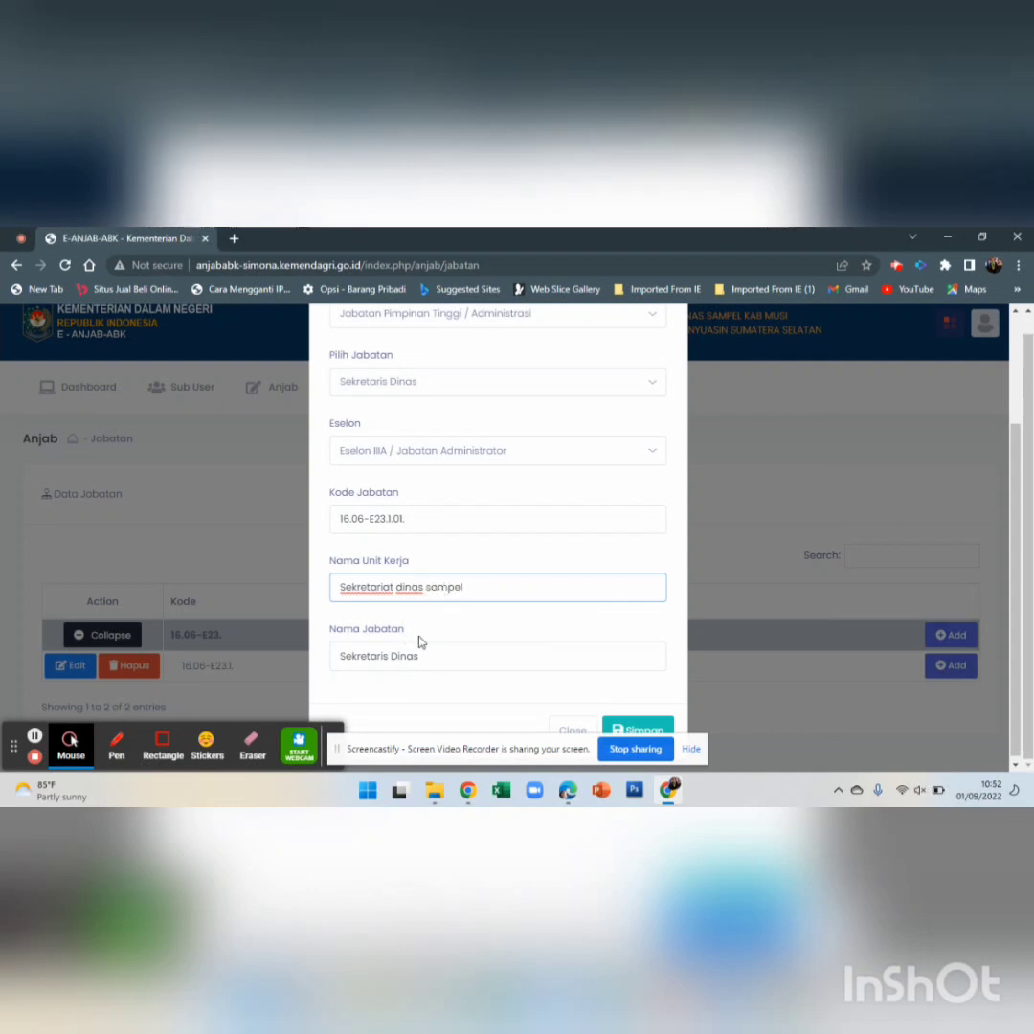
left_click(432, 657)
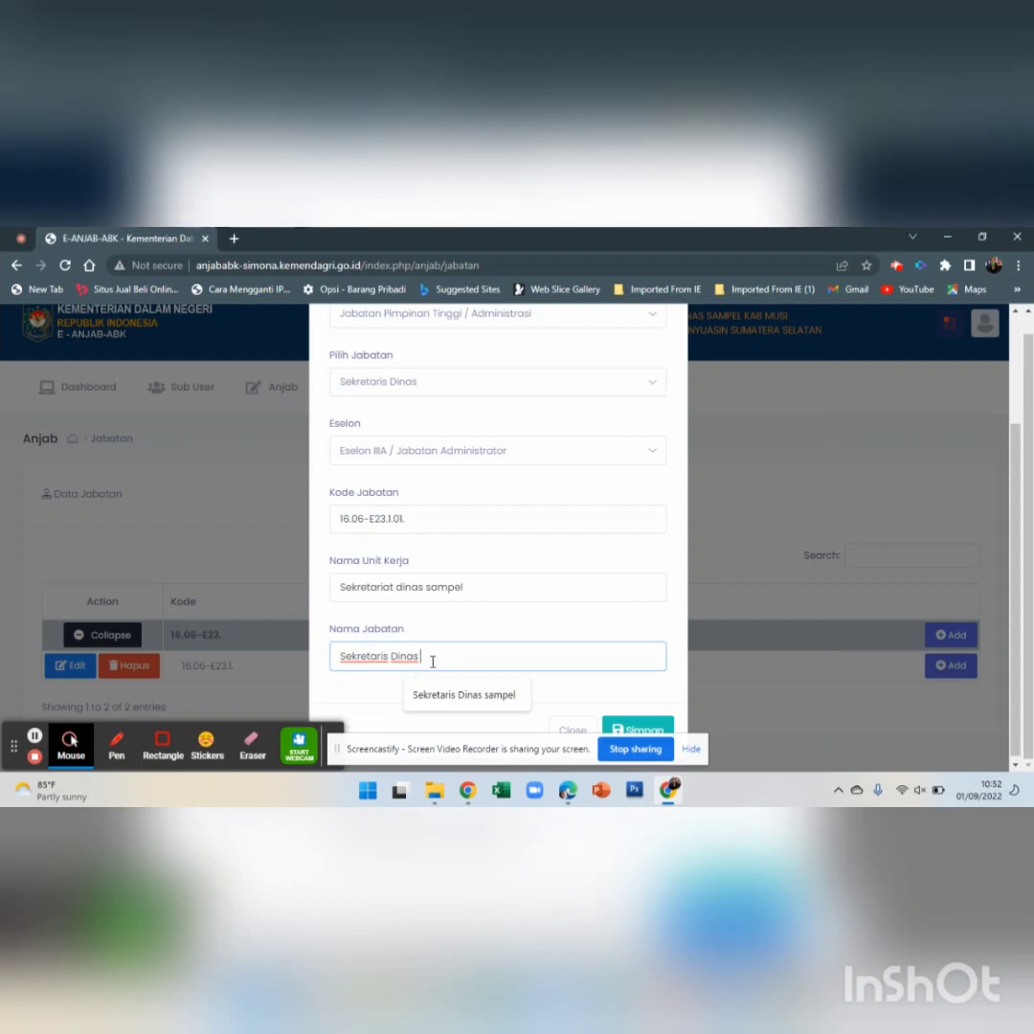
type("sampel")
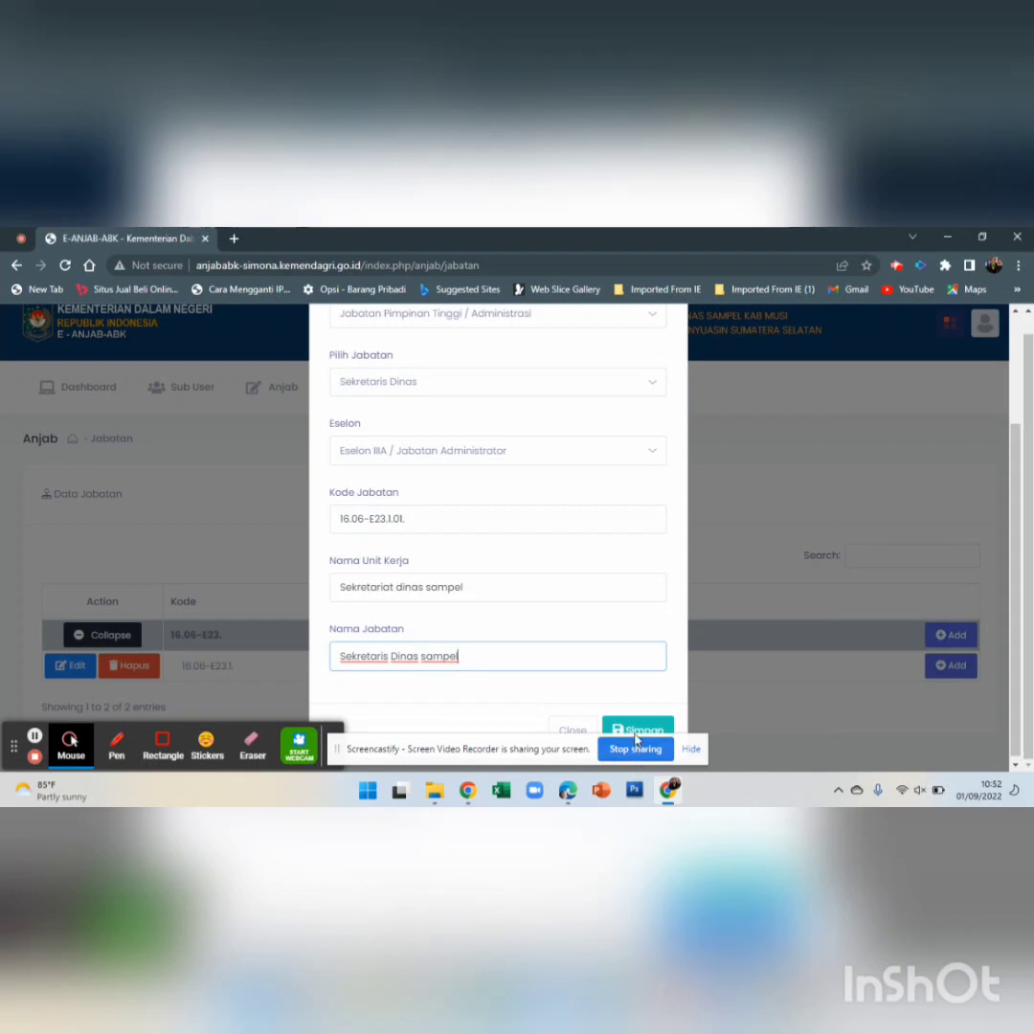
key("Return")
scroll(672, 622, "down", 1)
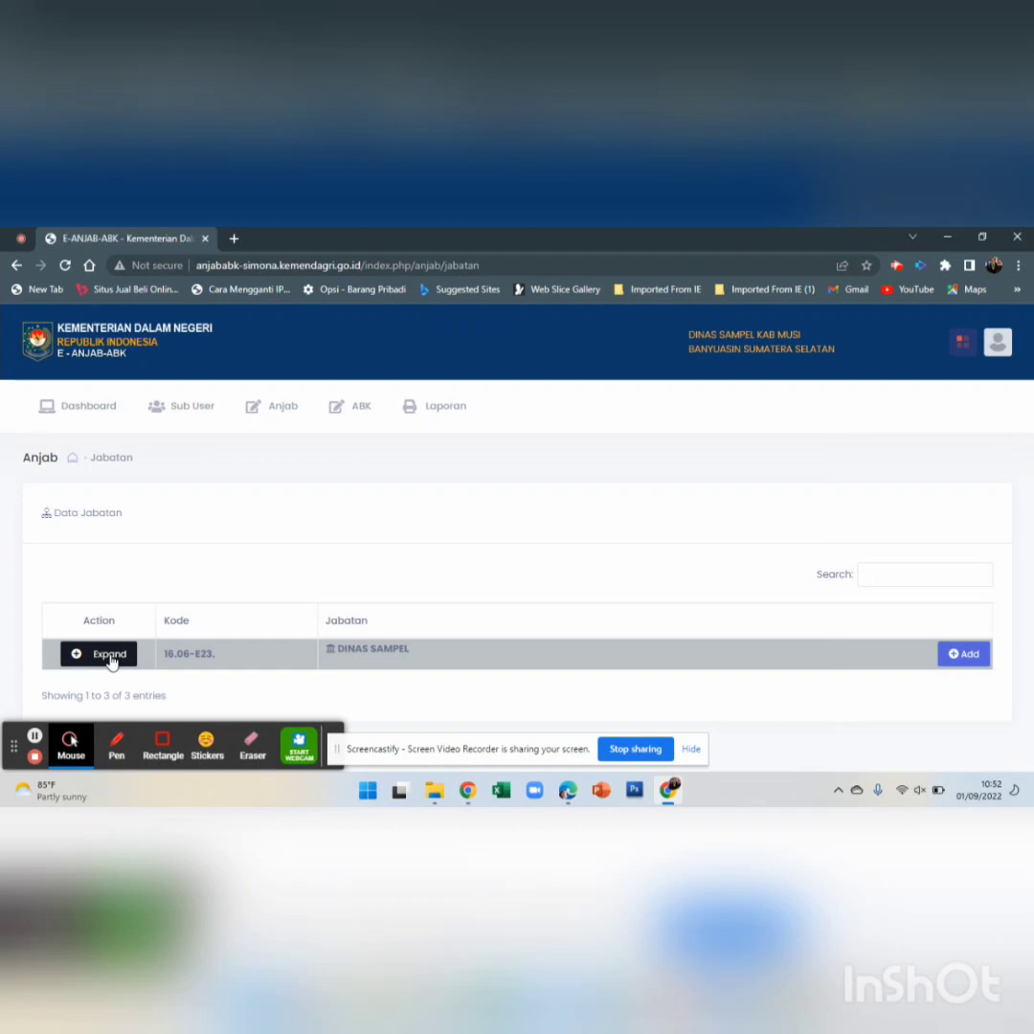
Expand DINAS SAMPEL to show Sekretaris Dinas sampel, opening and closing add-position forms unsaved
left_click(110, 656)
scroll(208, 619, "down", 1)
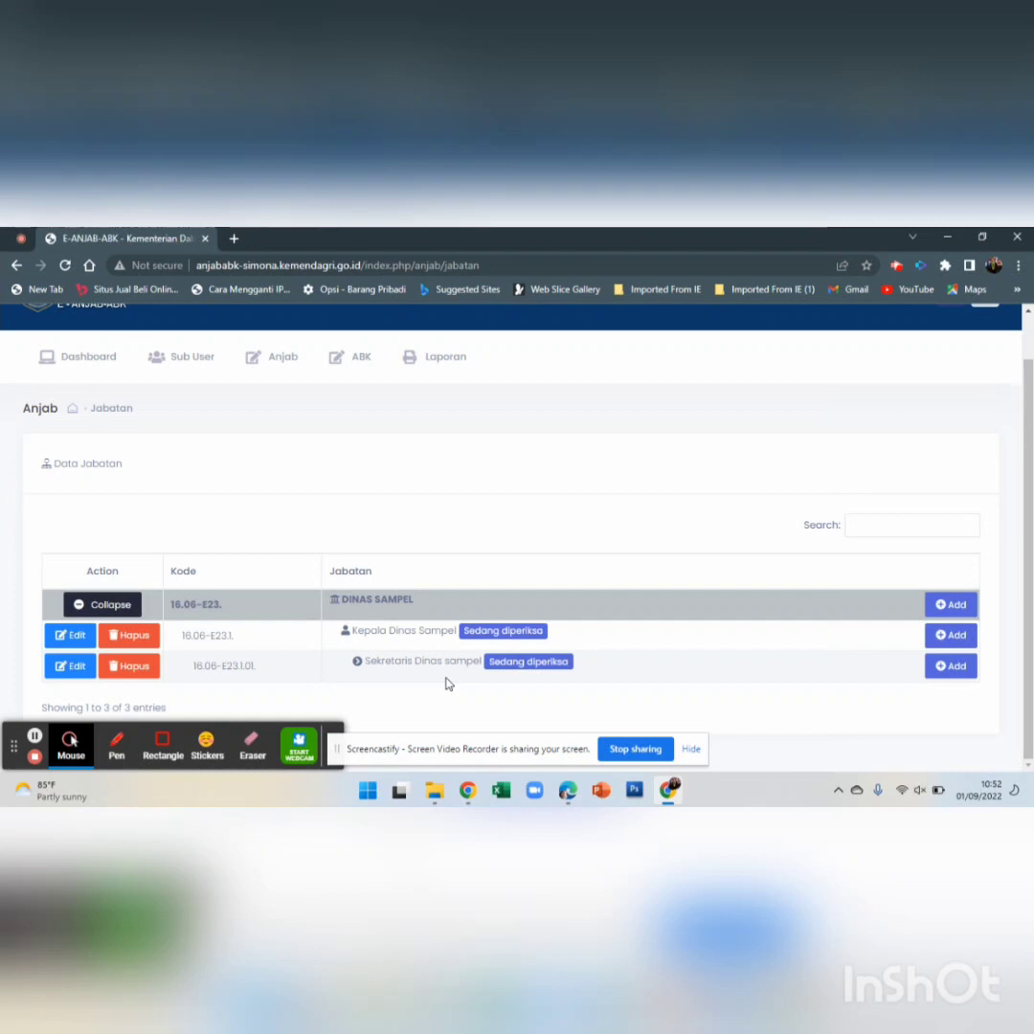
left_click(969, 670)
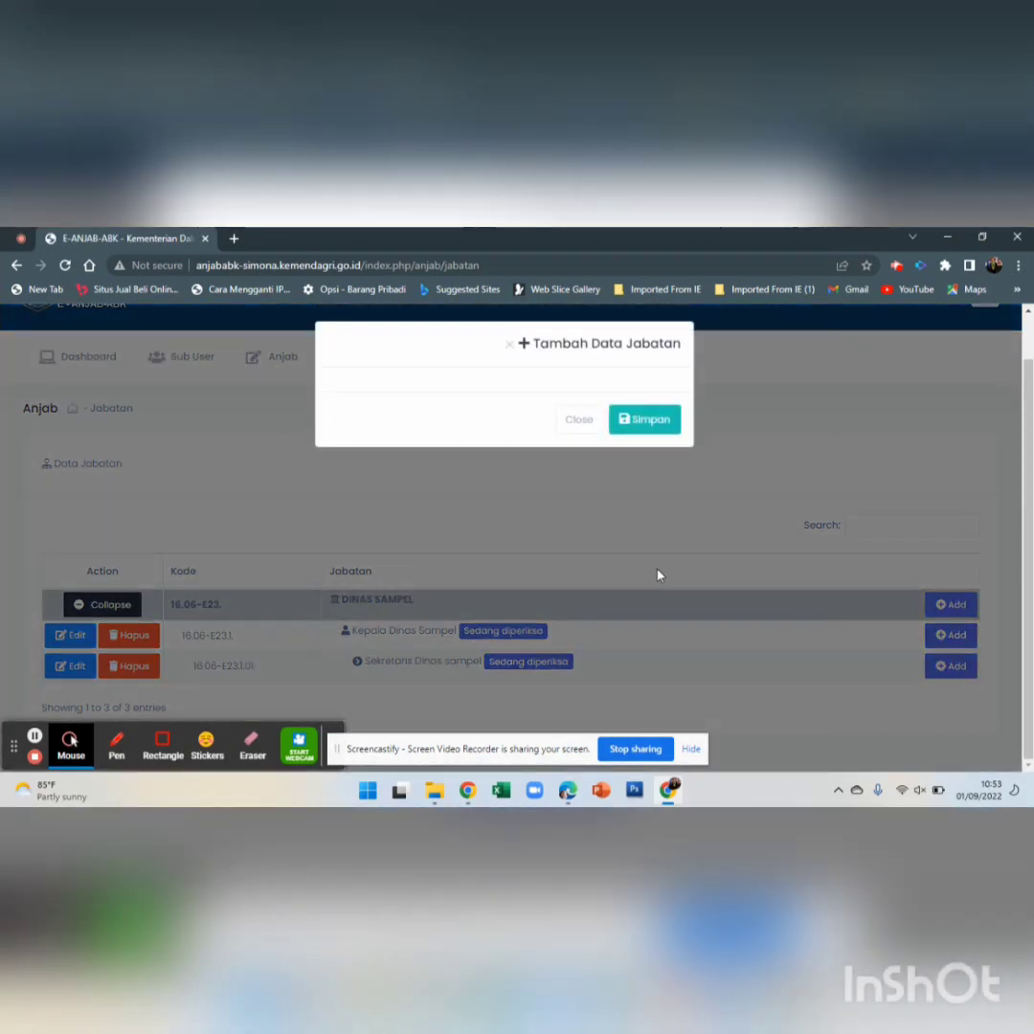
scroll(514, 536, "up", 1)
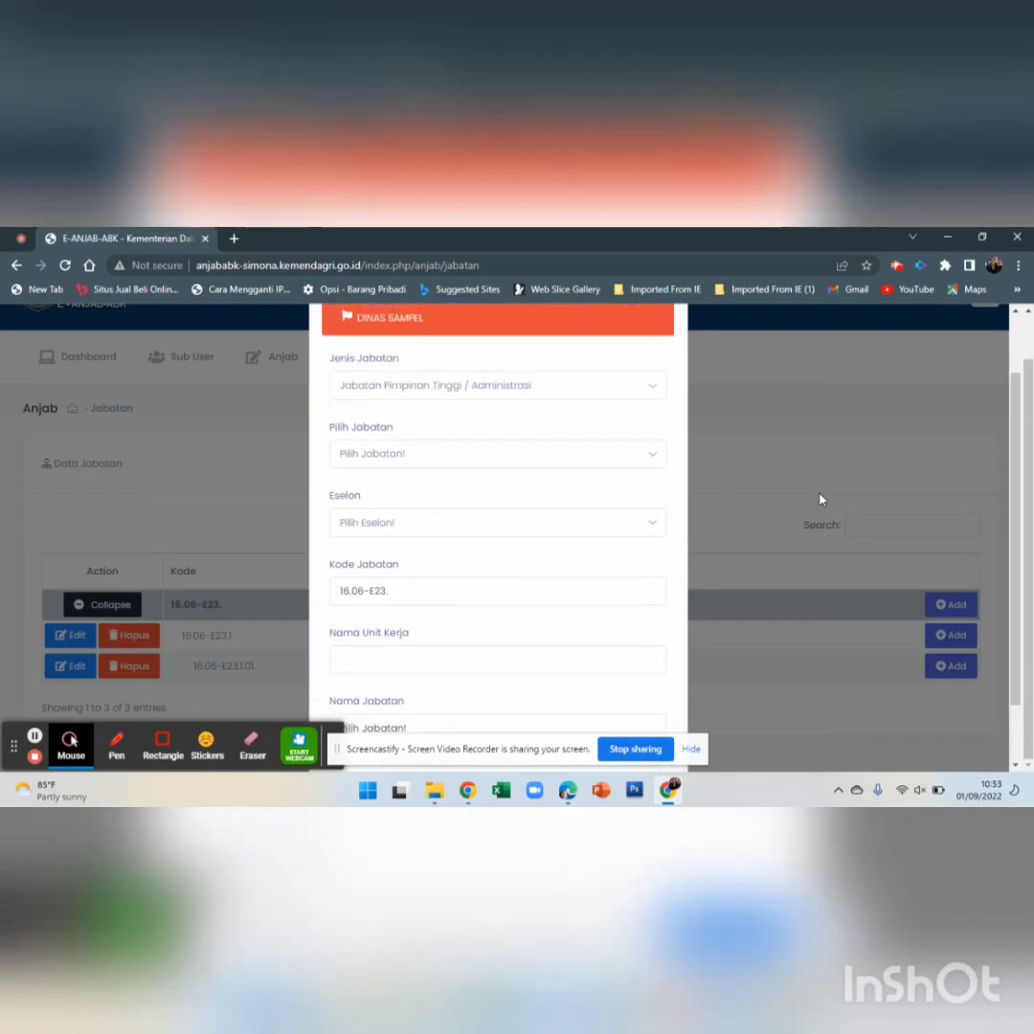
left_click(831, 453)
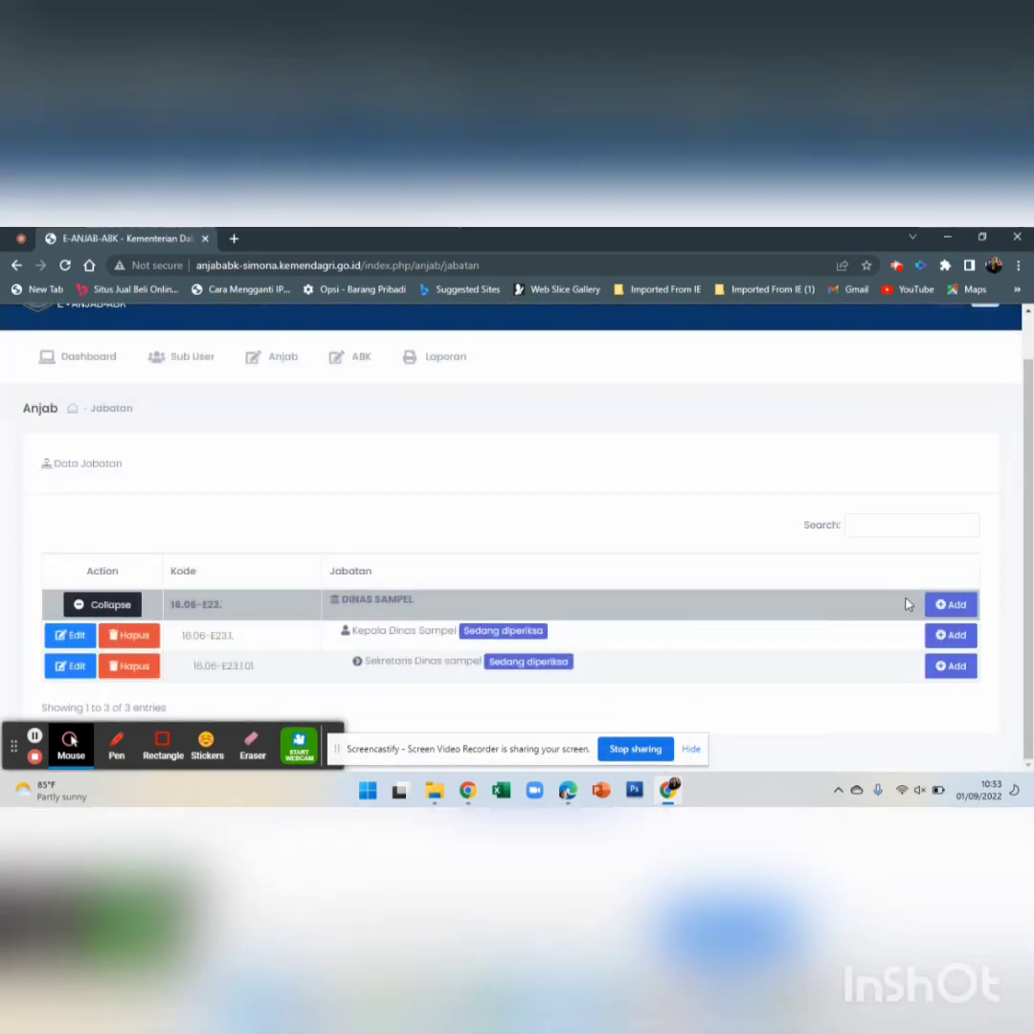
left_click(958, 637)
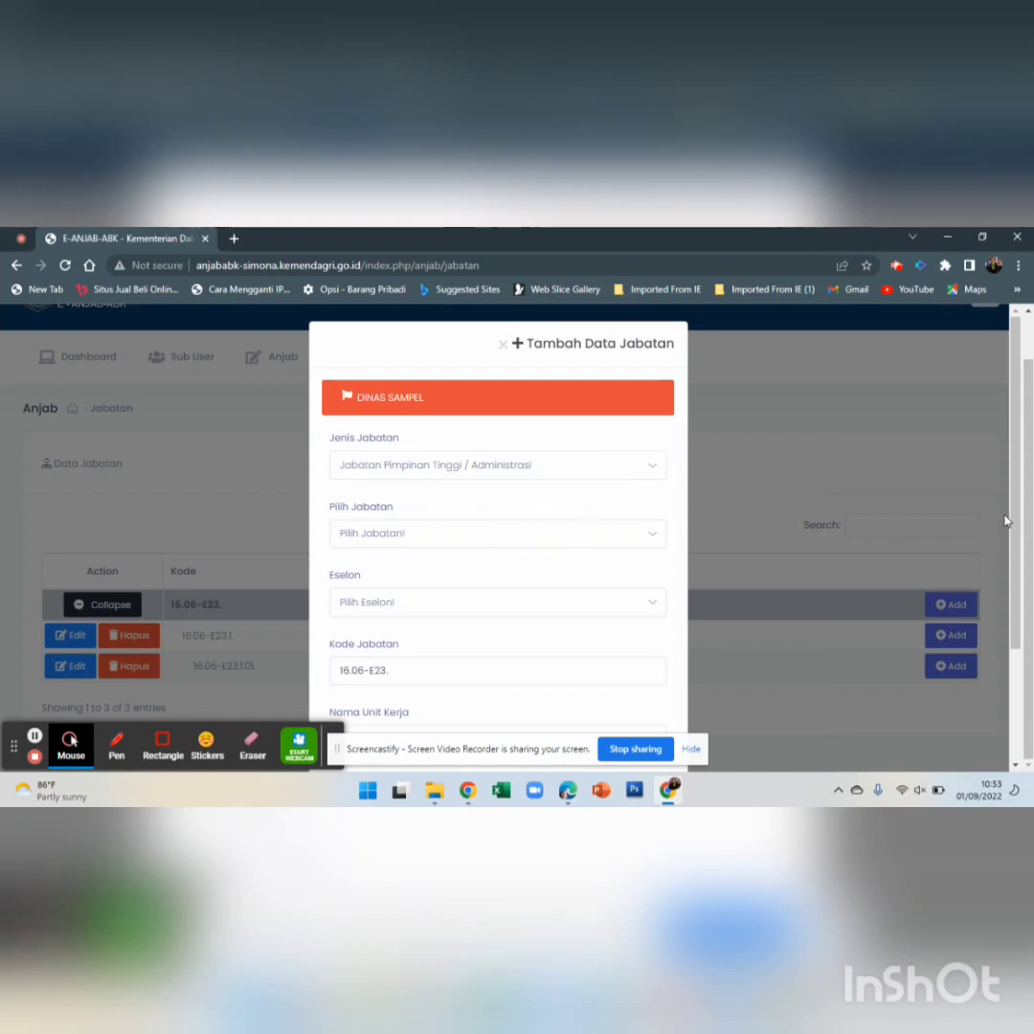
left_click(978, 613)
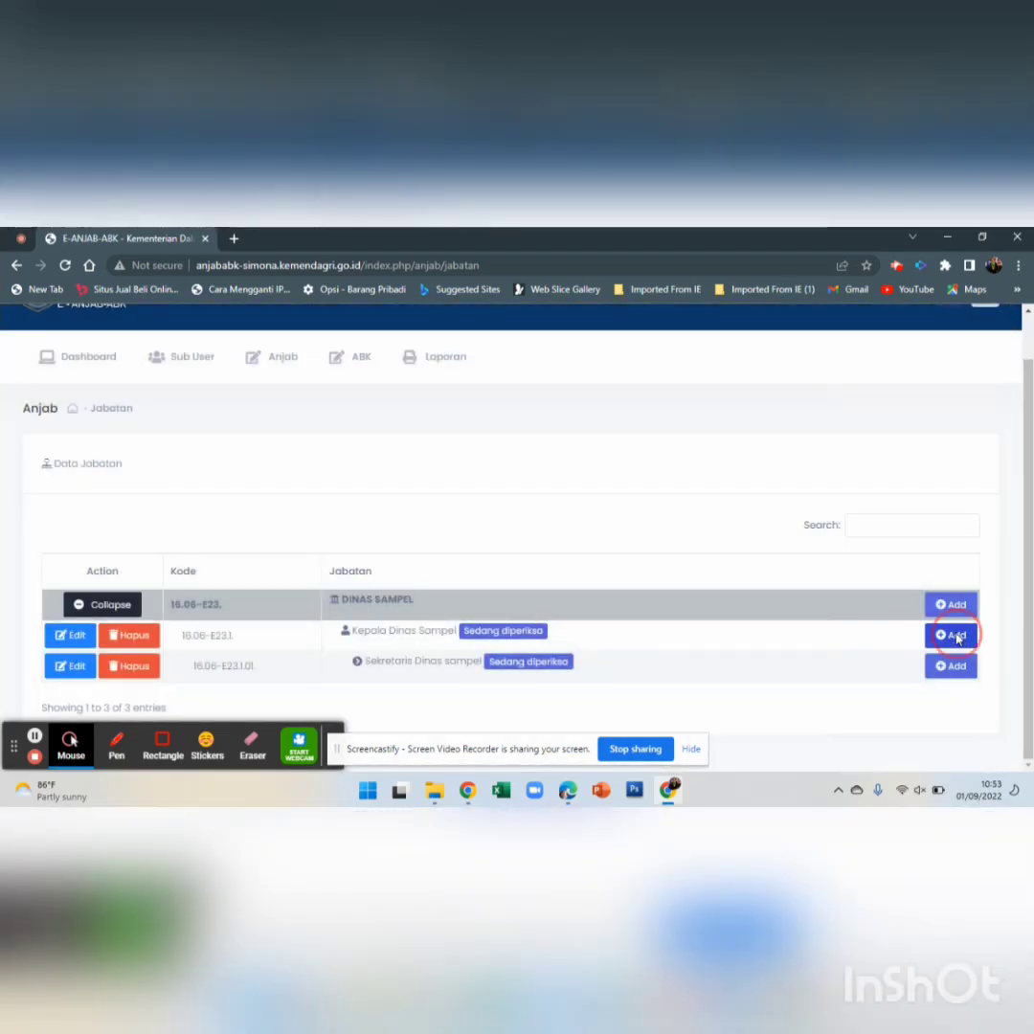
Start a position under Kepala Dinas Sampel as Kepala Bidang at Eselon IIIB / Jabatan Administrator
left_click(954, 636)
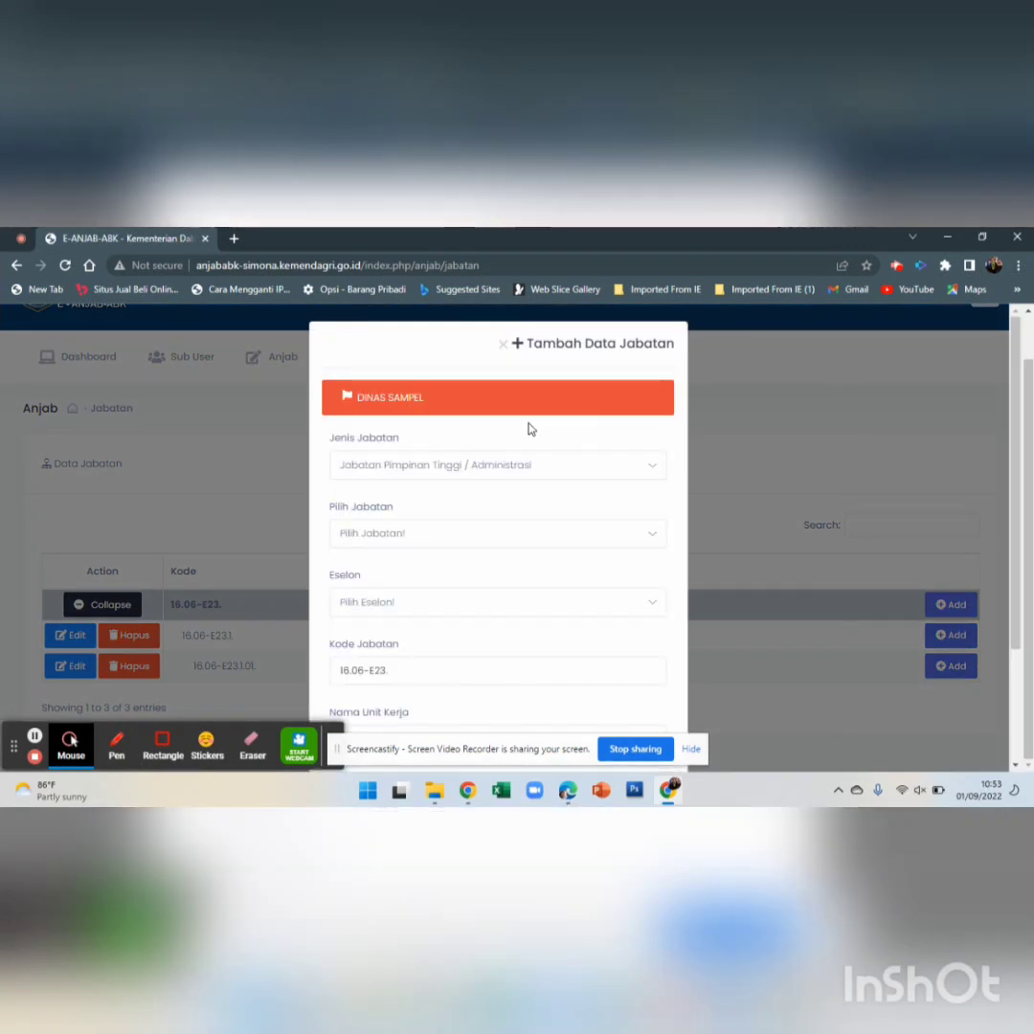
scroll(446, 459, "down", 3)
scroll(443, 421, "up", 2)
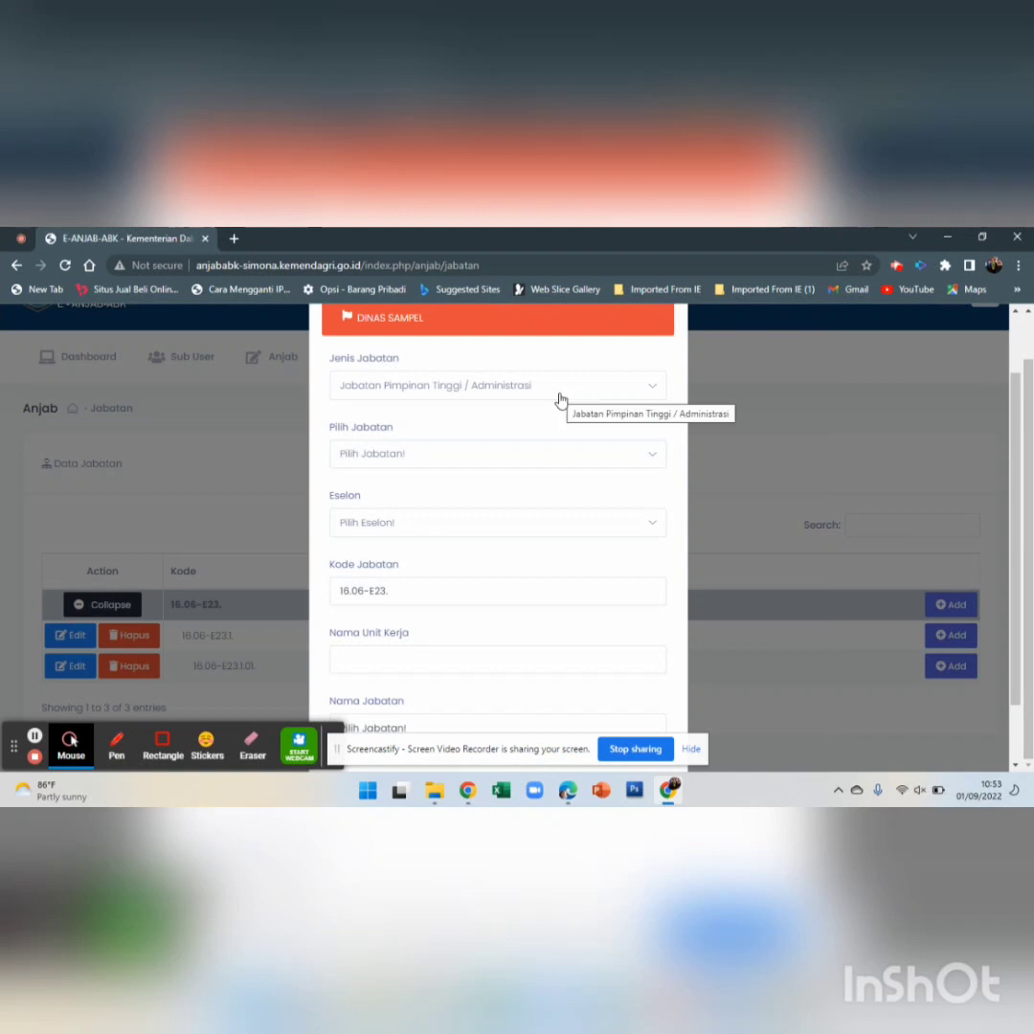
left_click(472, 462)
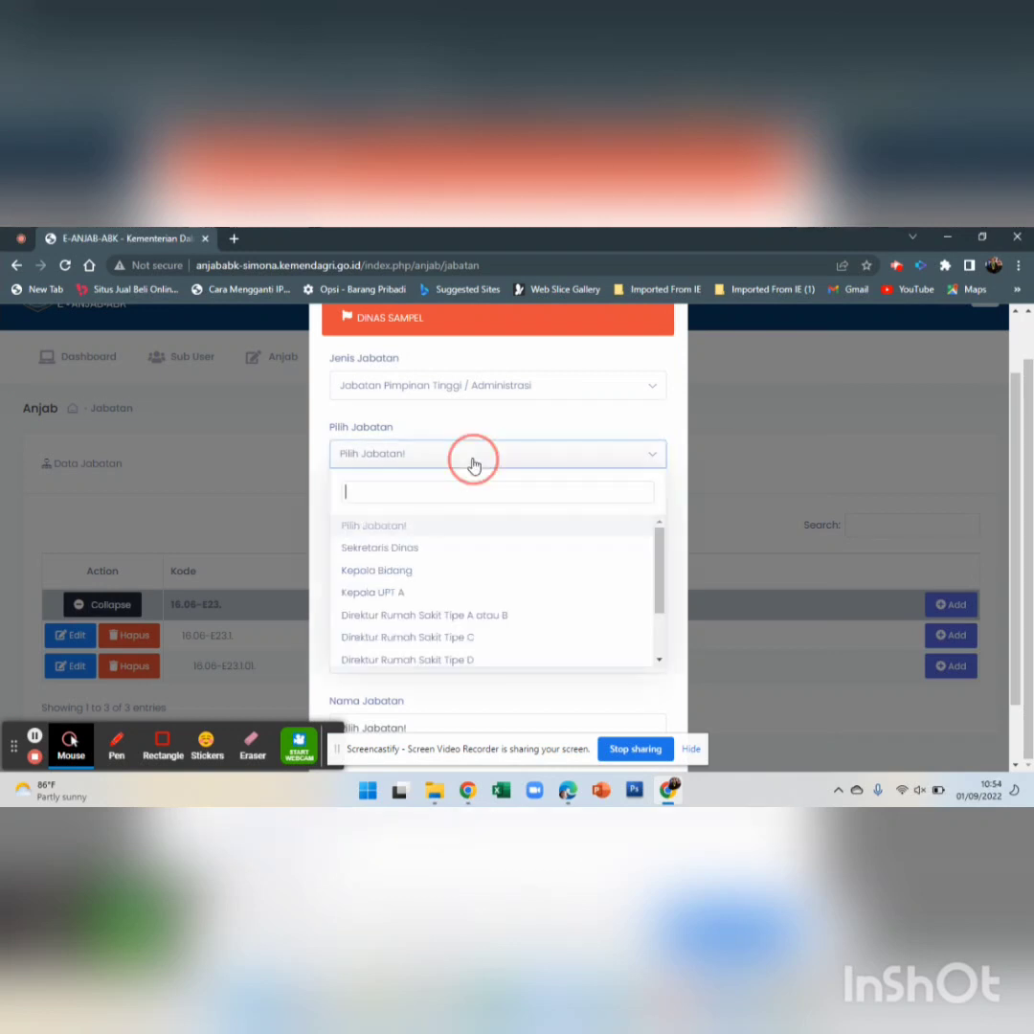
left_click(406, 578)
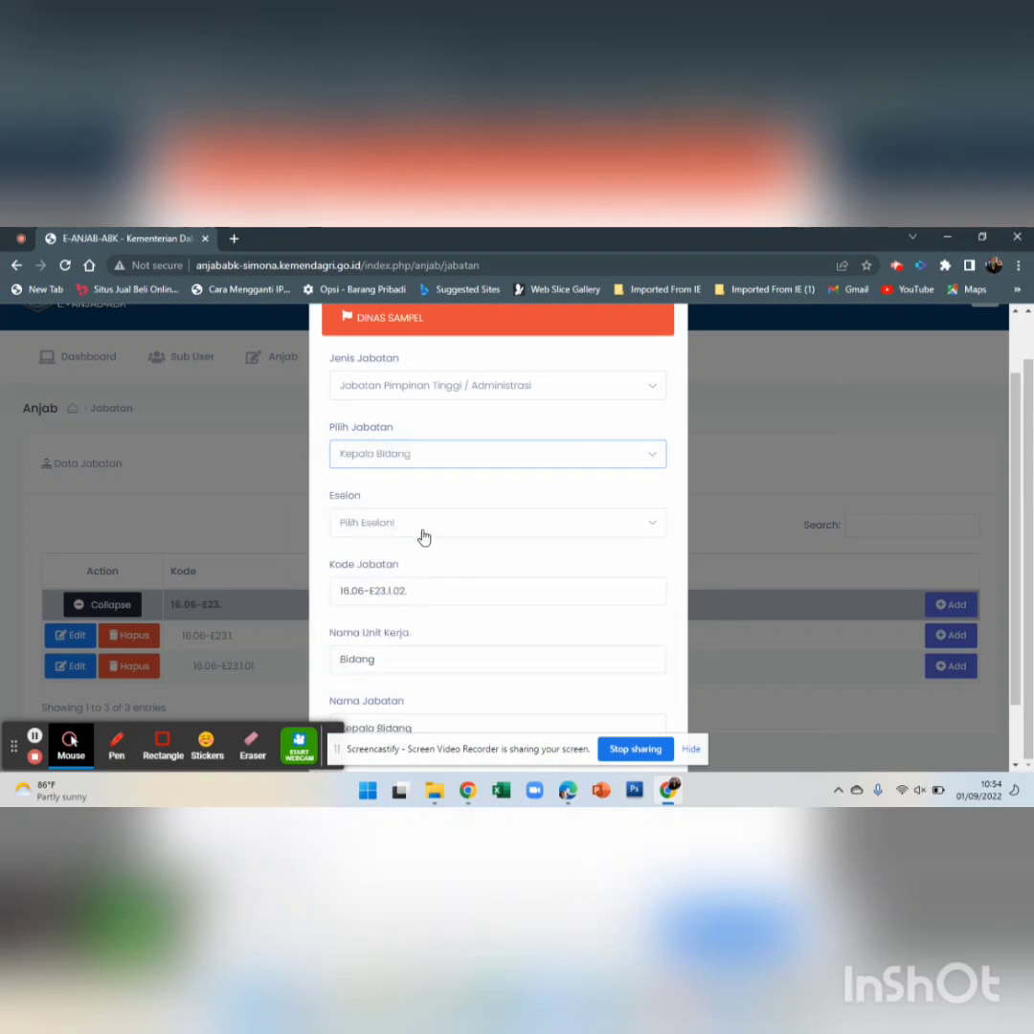
left_click(423, 536)
scroll(404, 621, "down", 2)
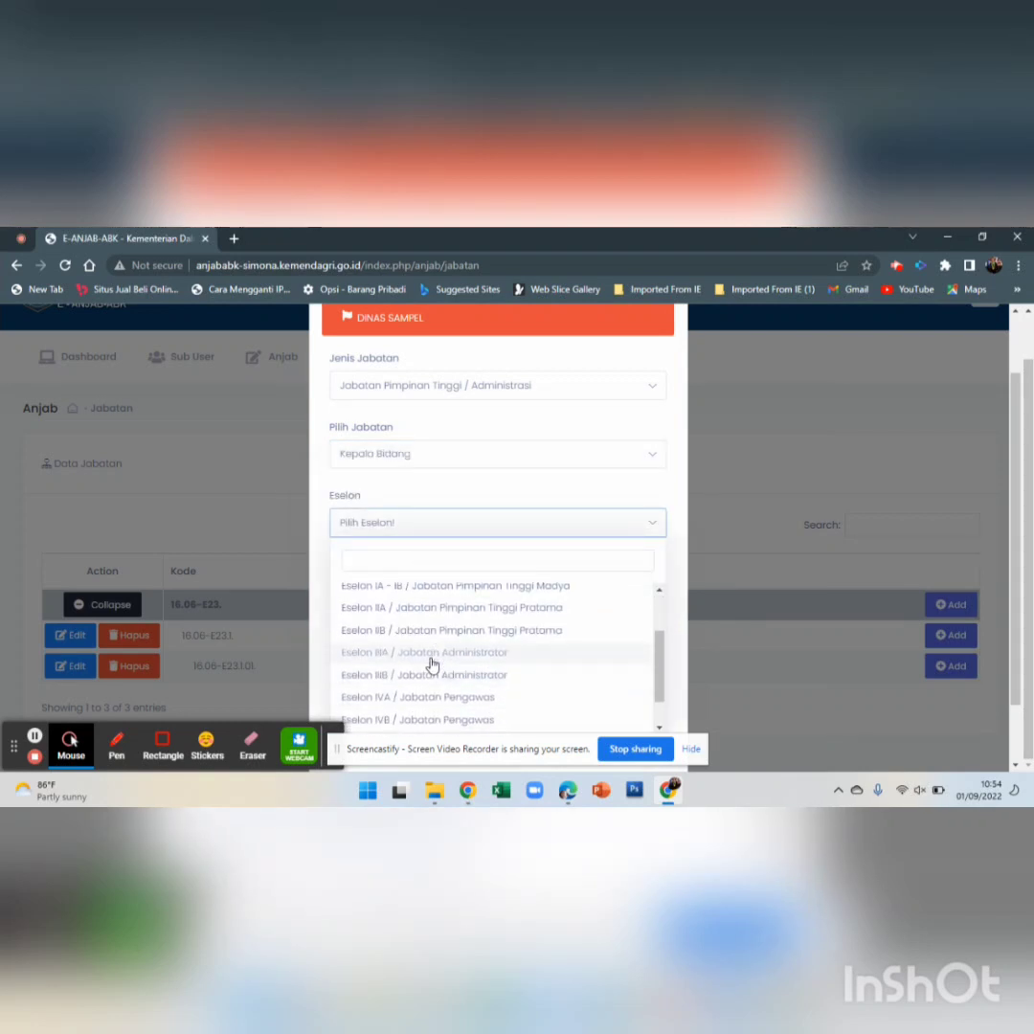
left_click(427, 675)
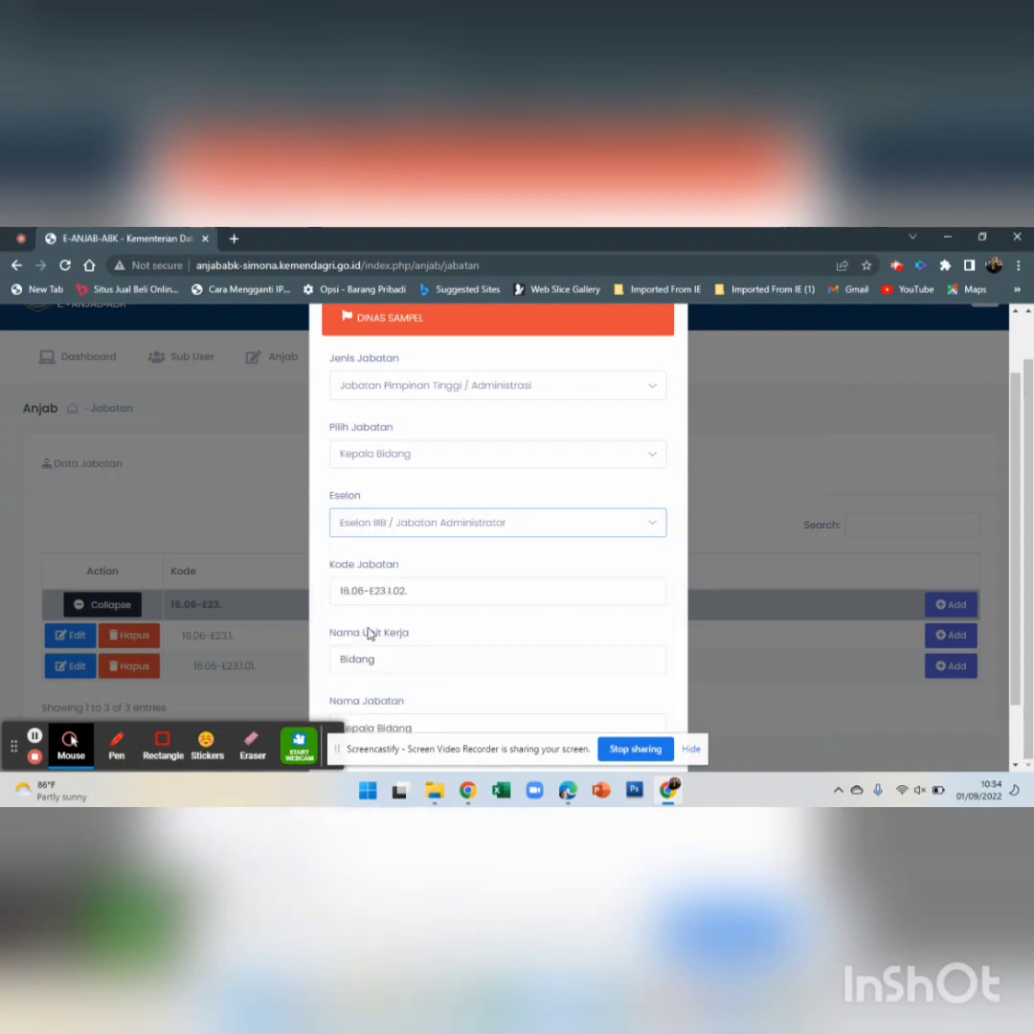
scroll(405, 483, "down", 1)
Name the unit Bidang 1 and the position Kepala Bidang 1, then save
left_click(435, 591)
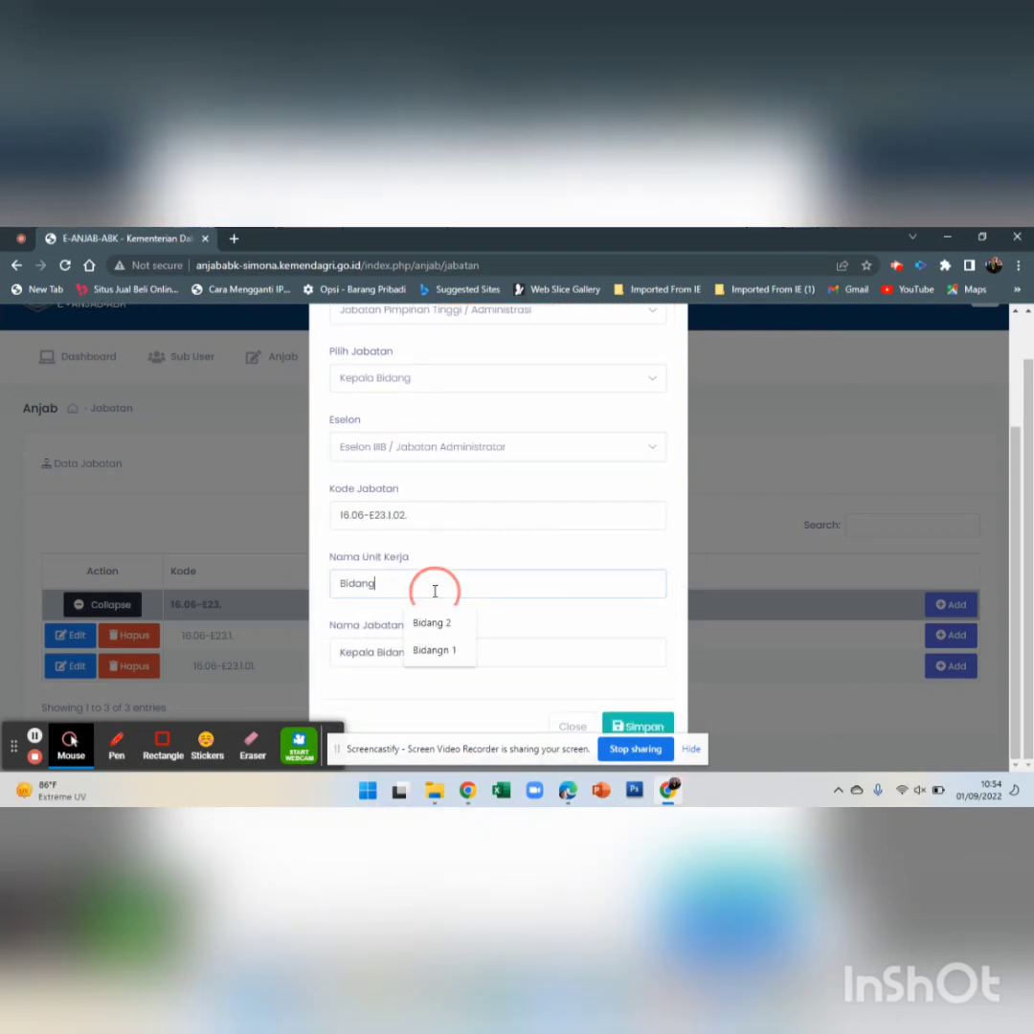
type("Bidang I")
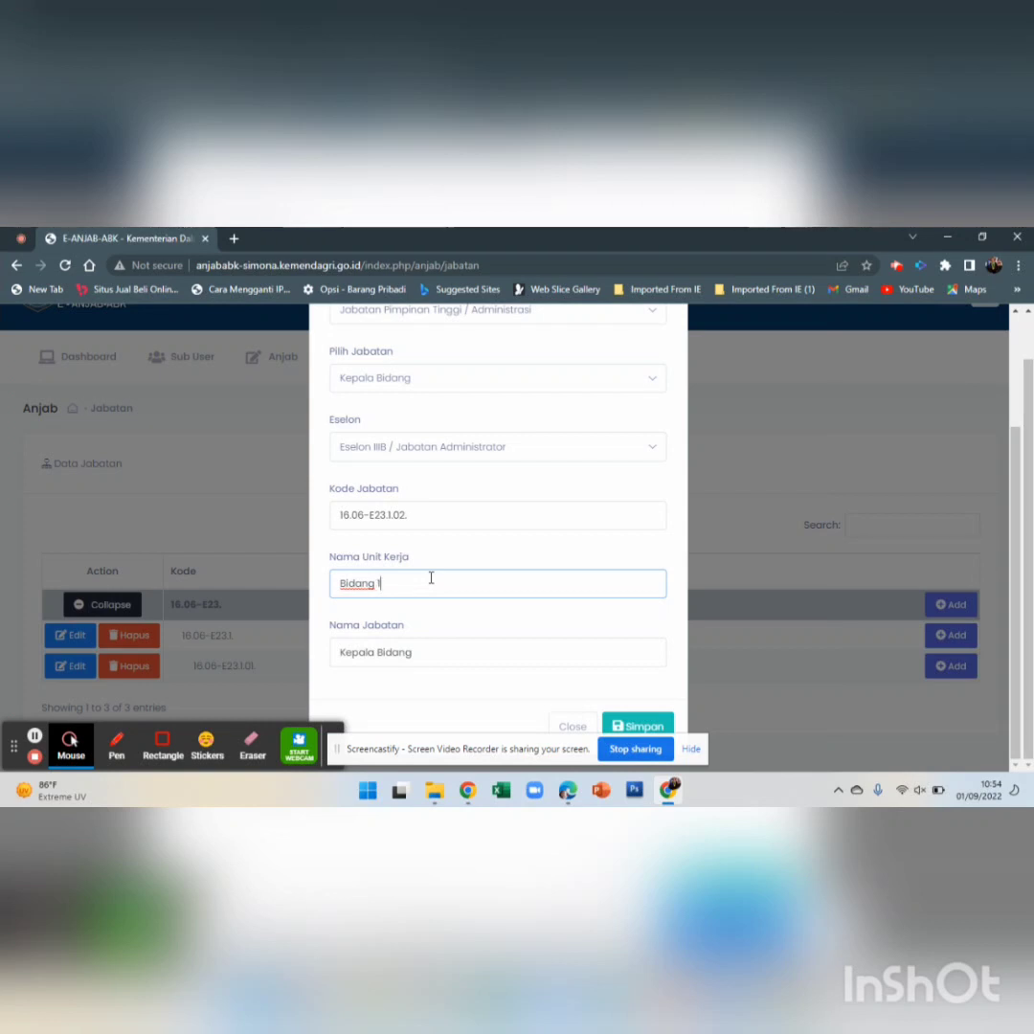
left_click(441, 644)
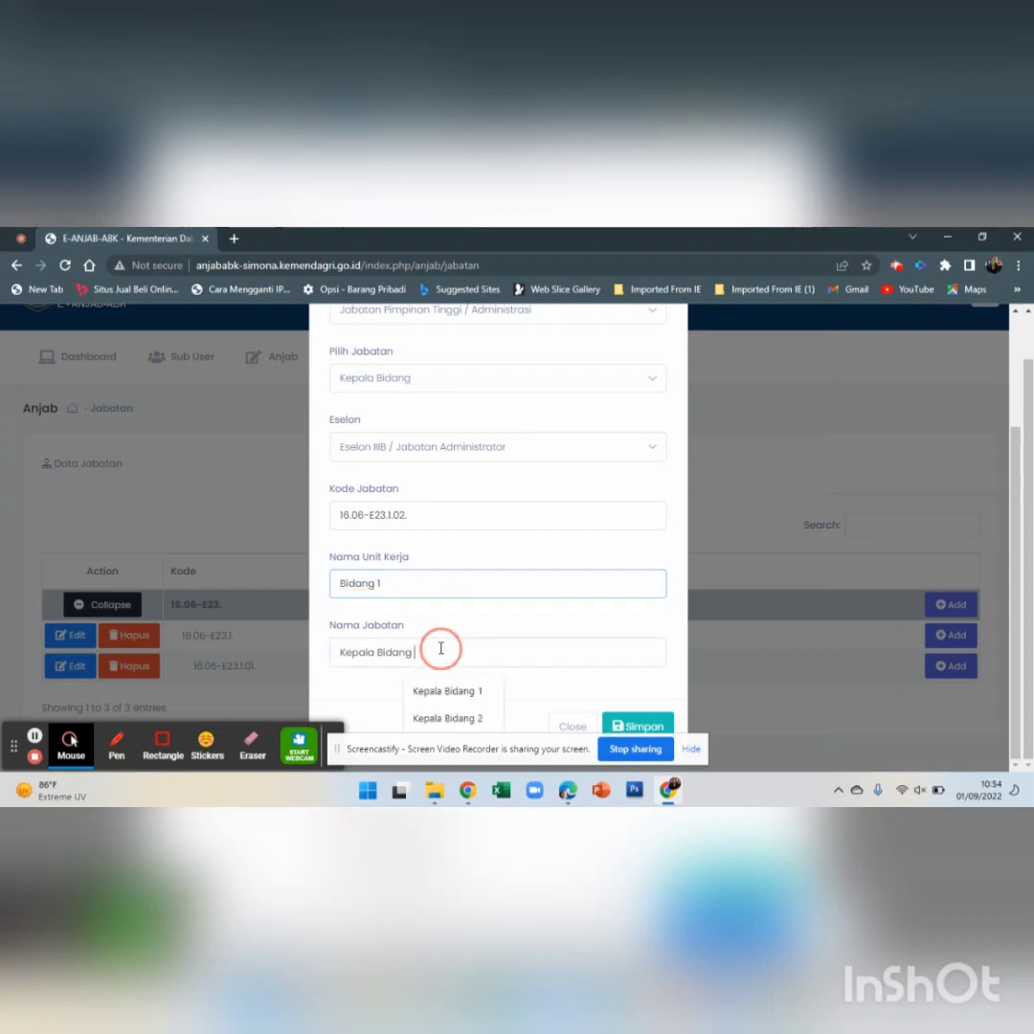
type("I")
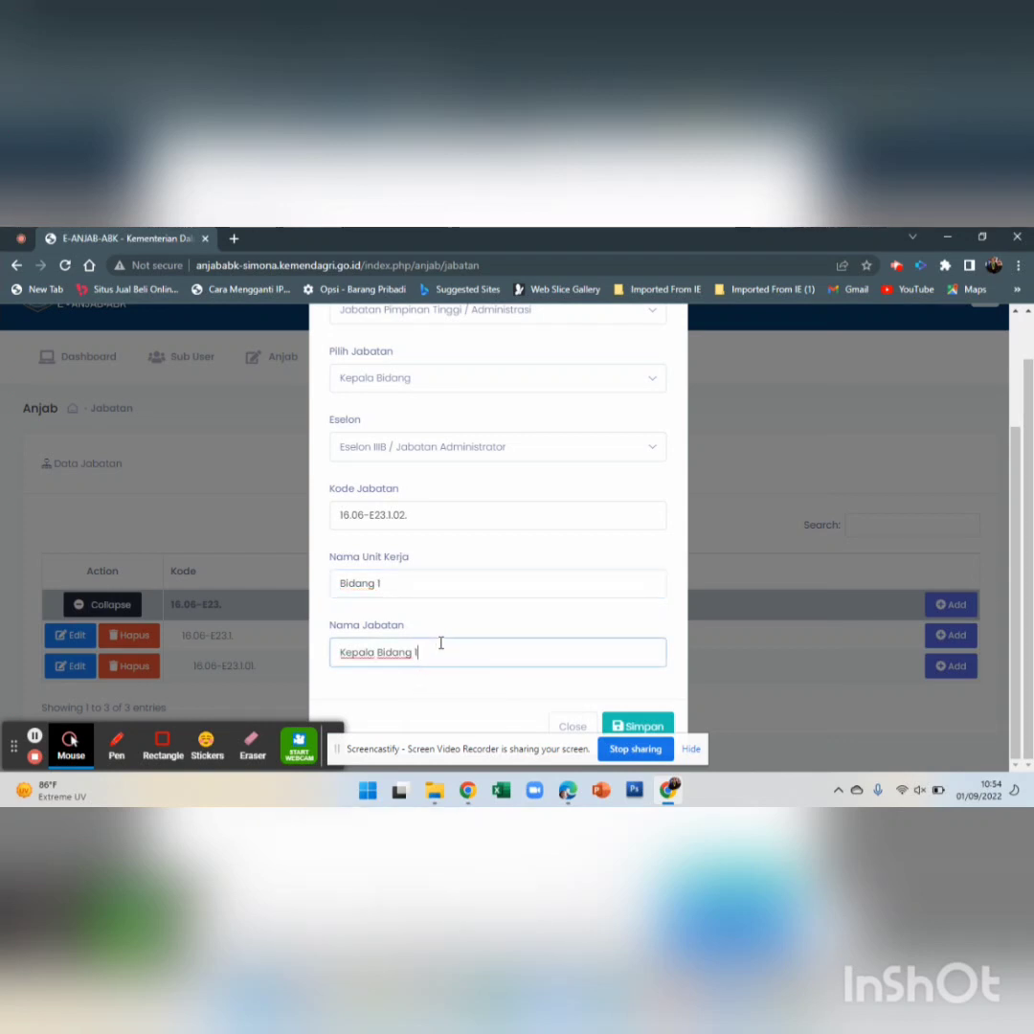
left_click(636, 720)
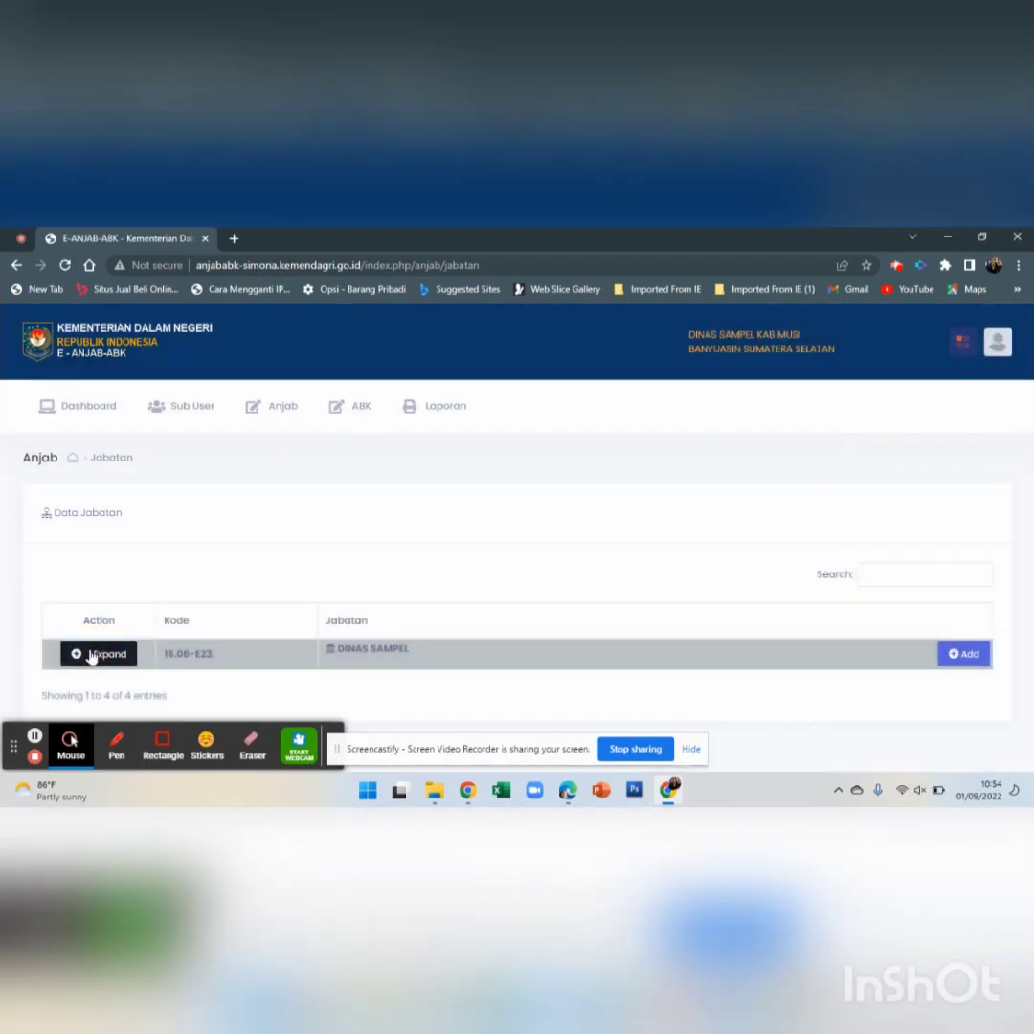
Expand DINAS SAMPEL to list all child positions, then start a new position under Kepala Bidang 2
left_click(94, 653)
scroll(304, 512, "down", 1)
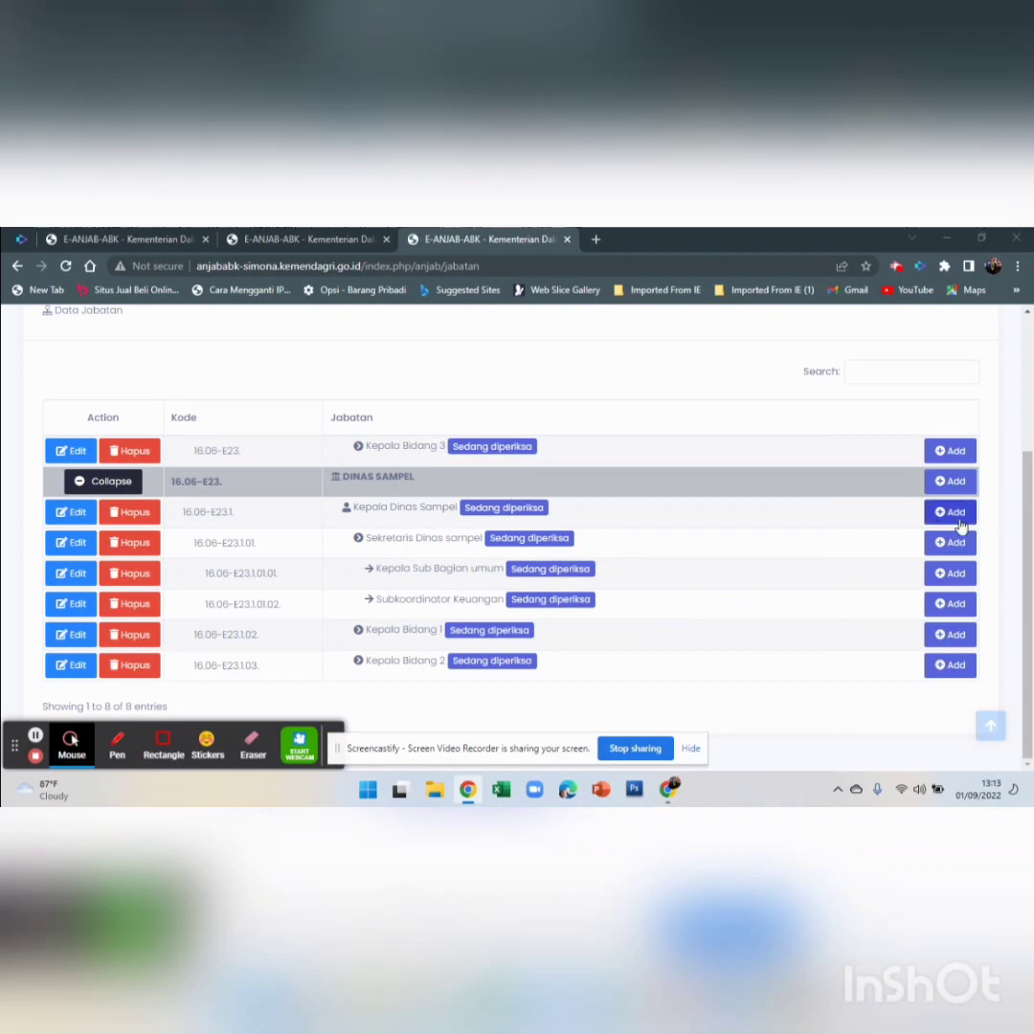
left_click(952, 672)
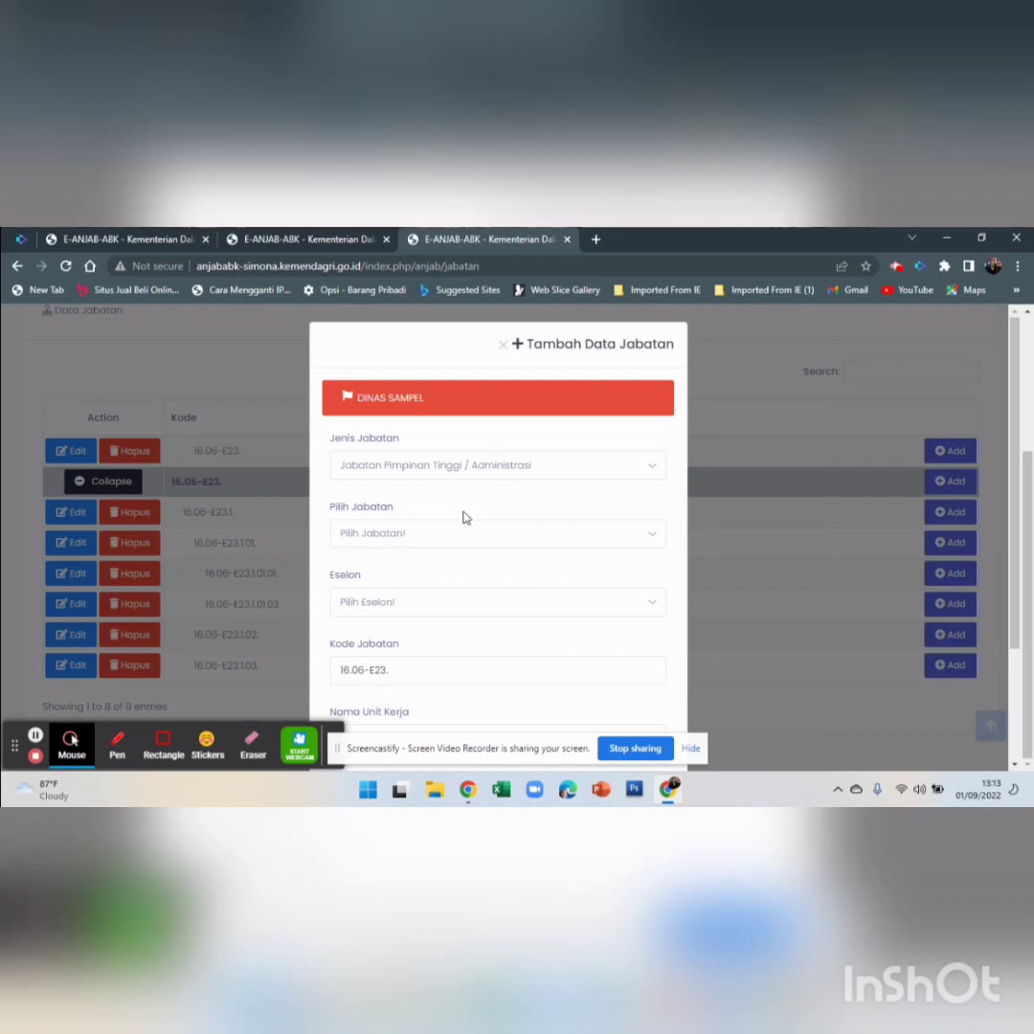
Choose Kepala Seksi as the position and Eselon IVA / Jabatan Pengawas (F), zooming the page out
scroll(463, 517, "down", 1)
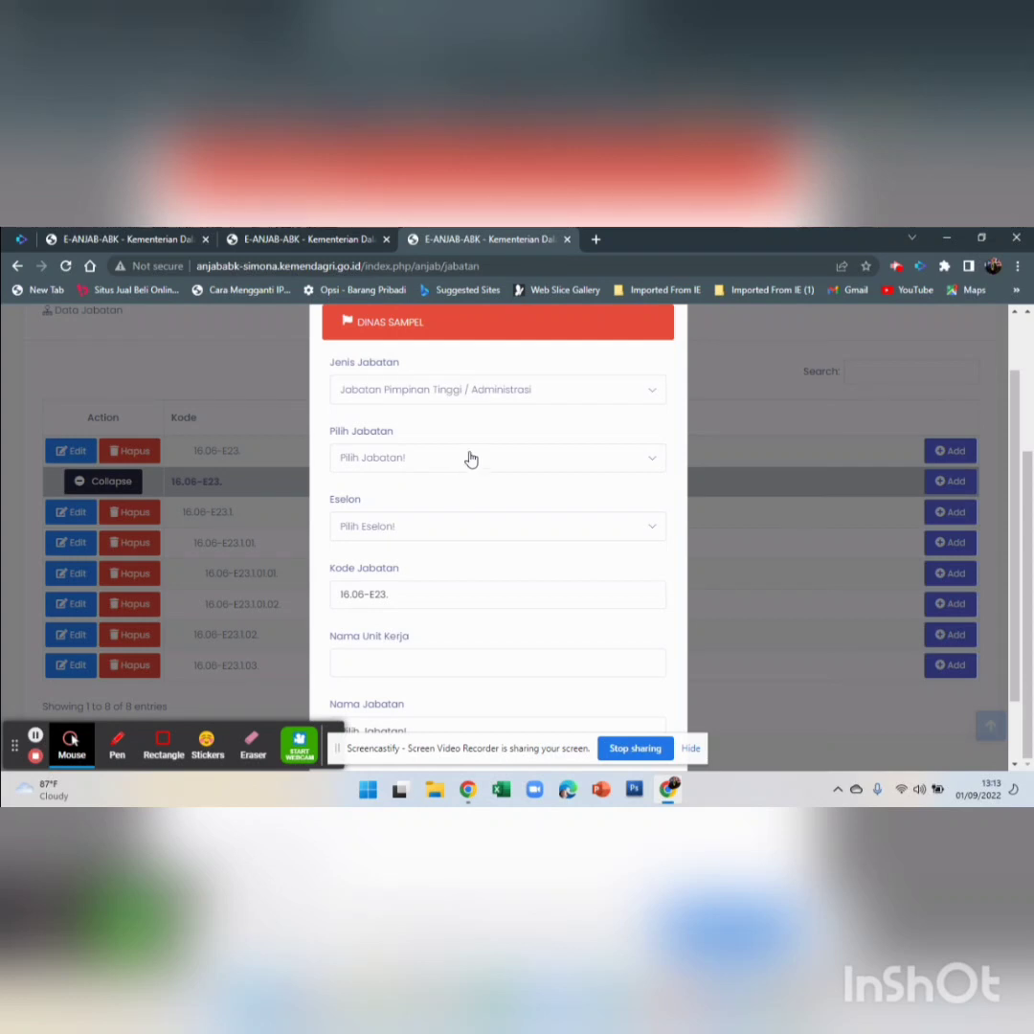
left_click(522, 465)
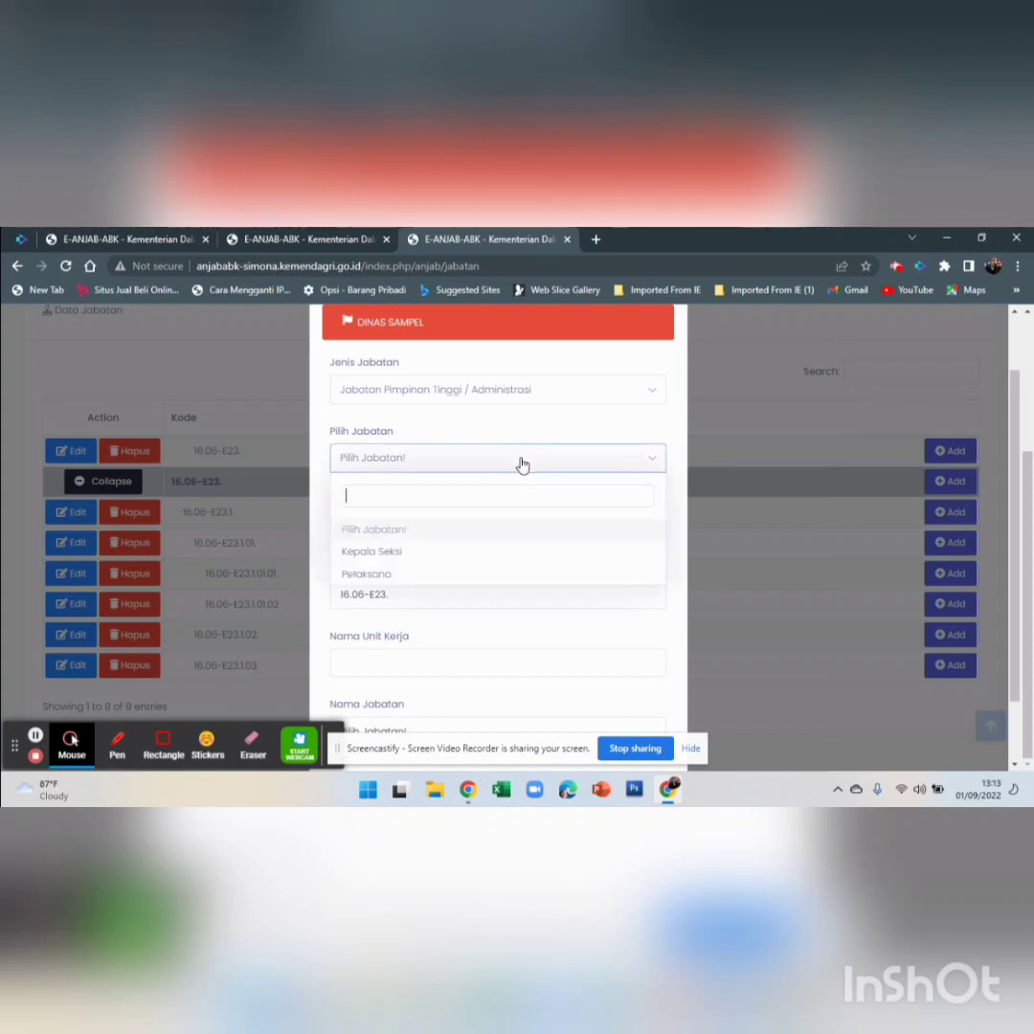
left_click(445, 556)
left_click(450, 537)
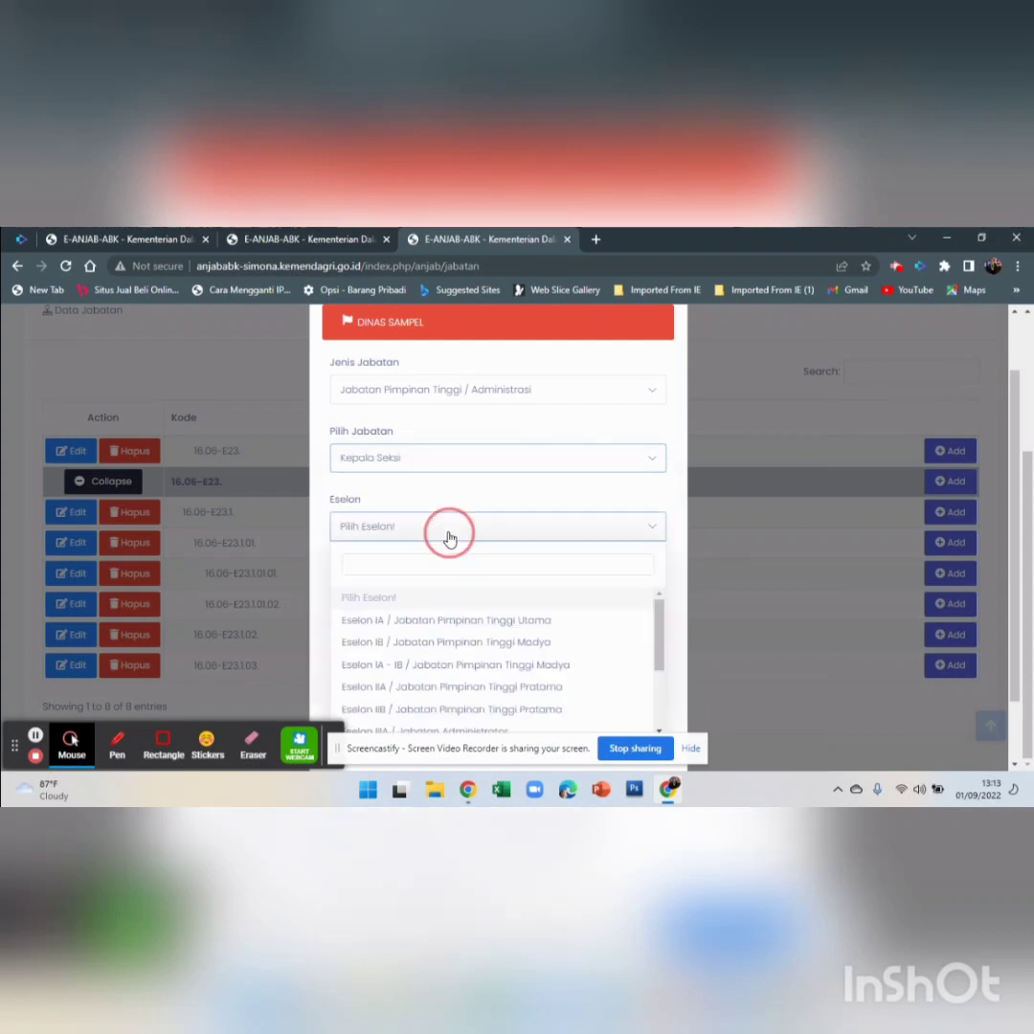
scroll(399, 595, "down", 3)
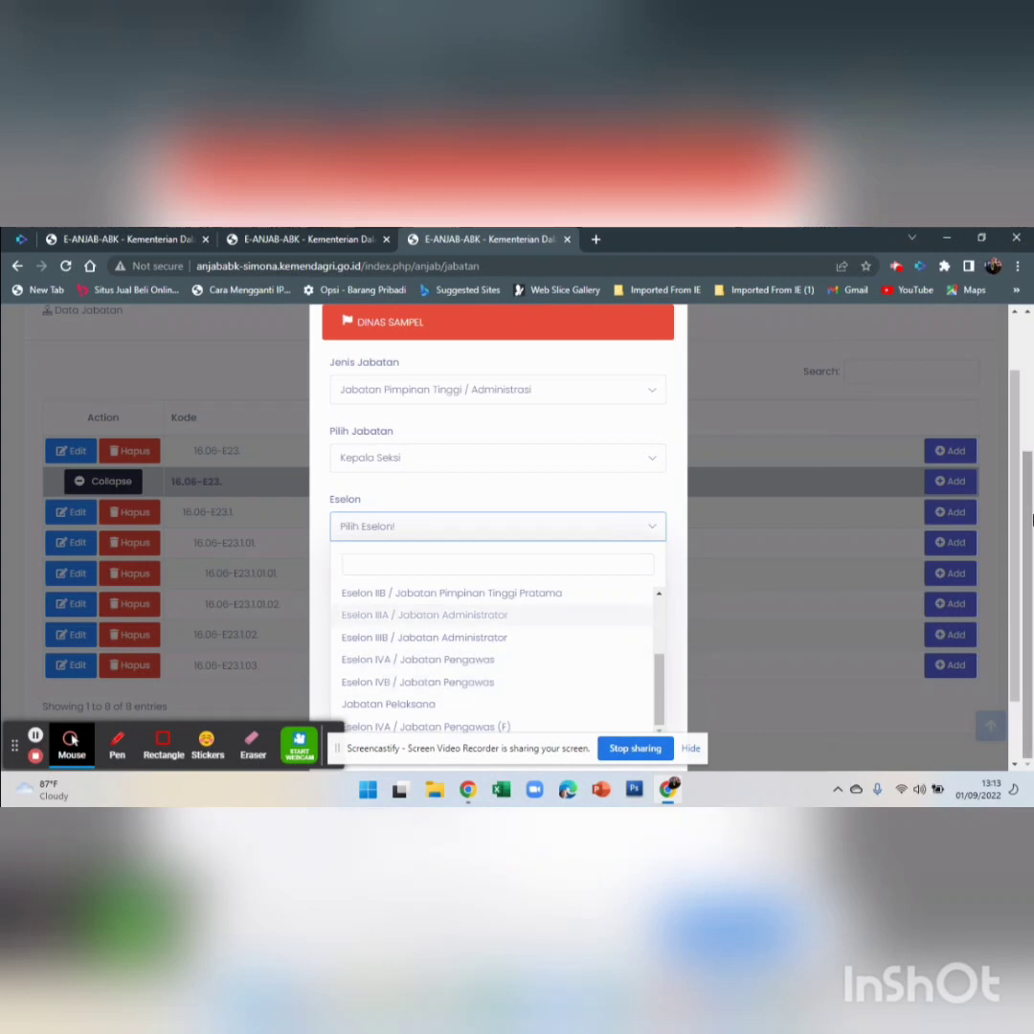
left_click_drag(1031, 508, 1032, 508)
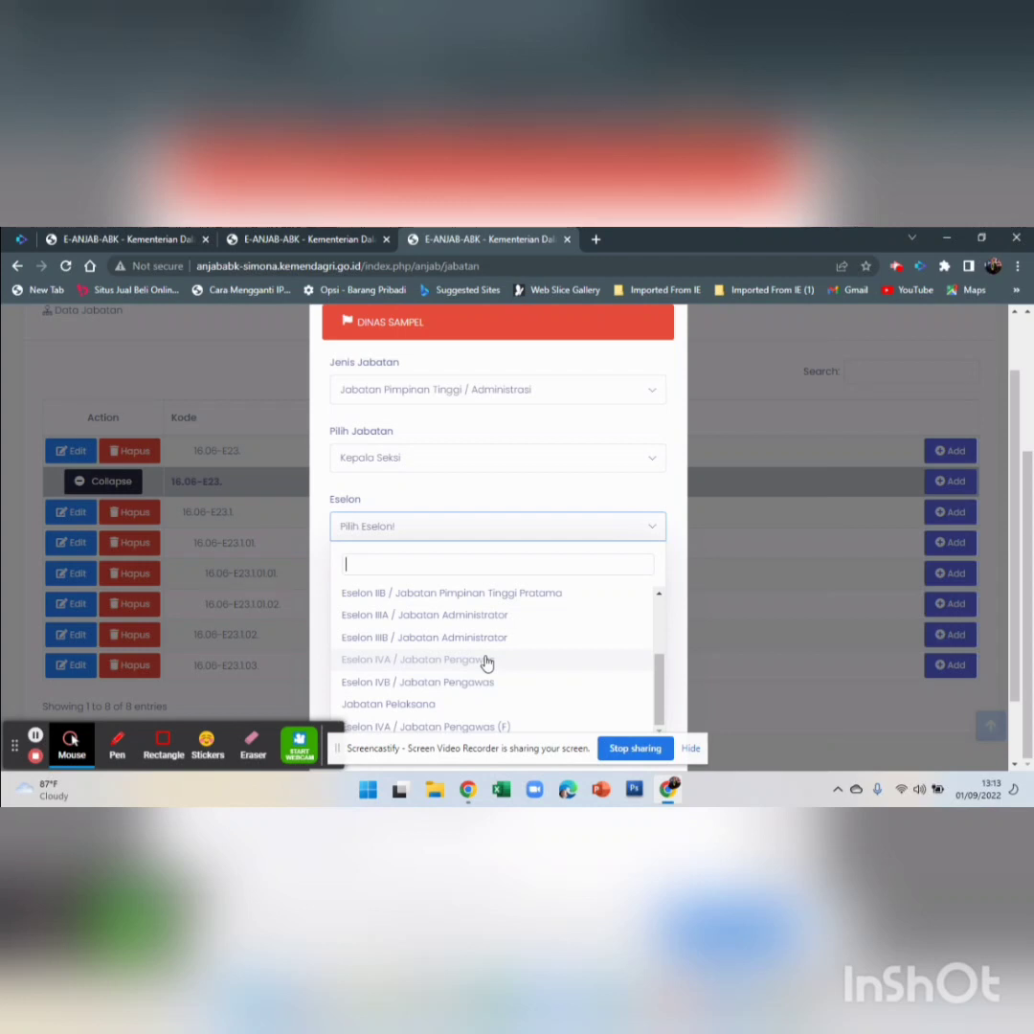
scroll(482, 666, "up", 5)
scroll(479, 670, "down", 5)
key("ctrl+minus")
scroll(575, 641, "up", 5)
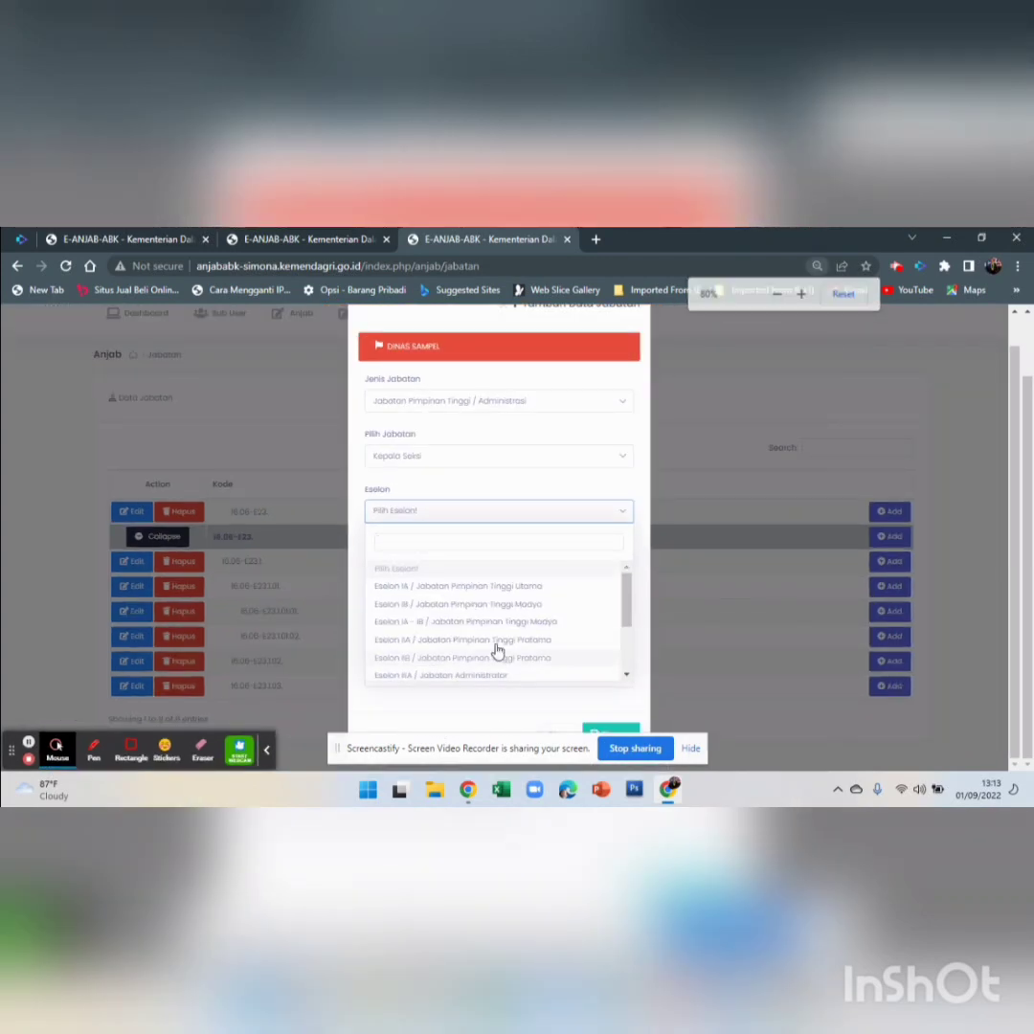
scroll(484, 661, "down", 5)
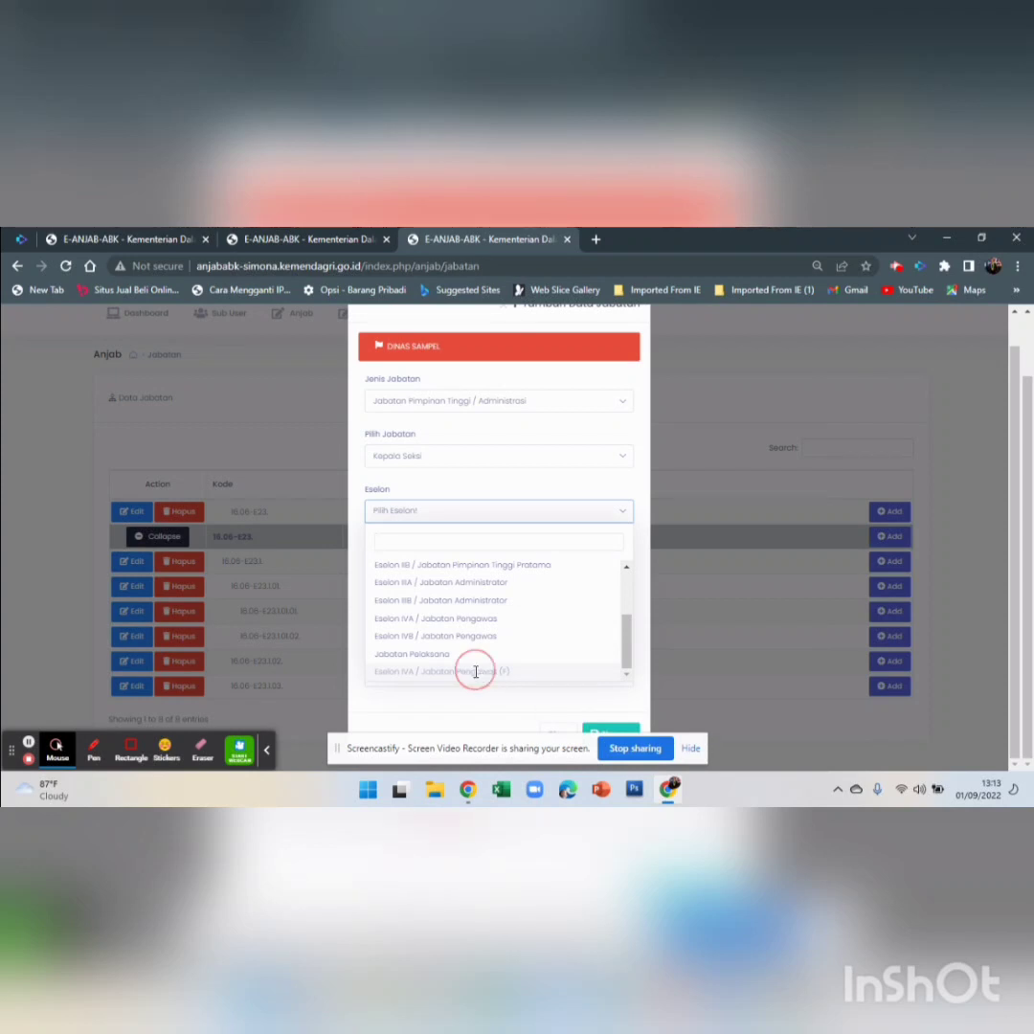
left_click(476, 671)
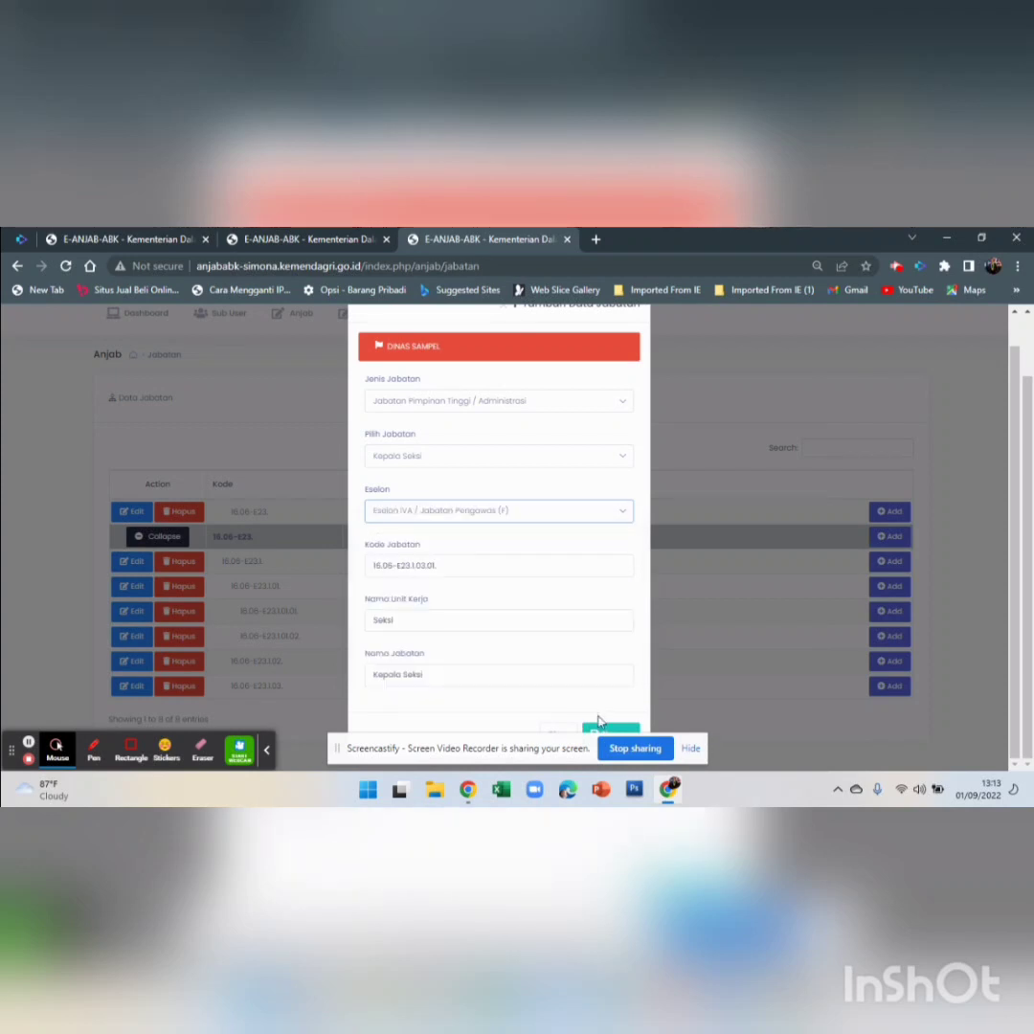
Replace the work unit name with 'kelompok jabatan substansi'
left_click(412, 619)
left_click_drag(413, 619, 331, 635)
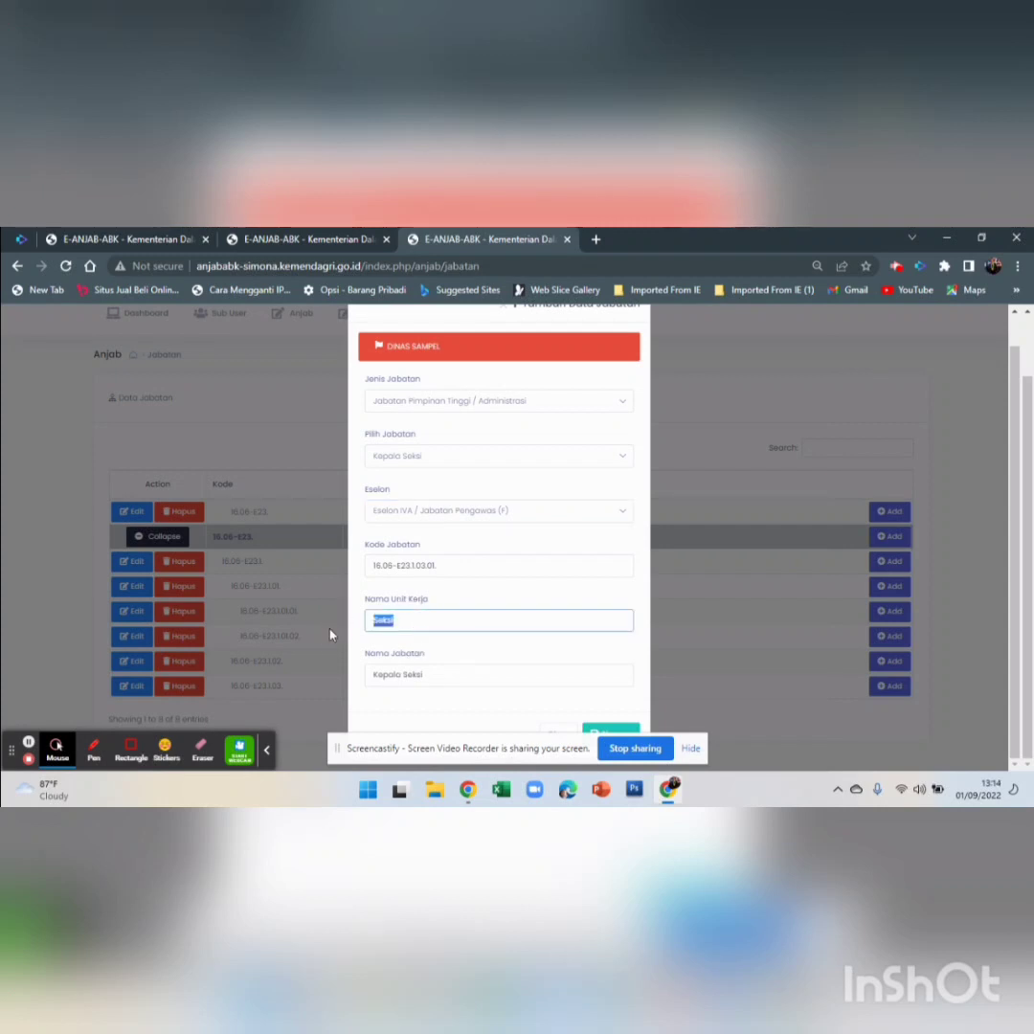
type("k")
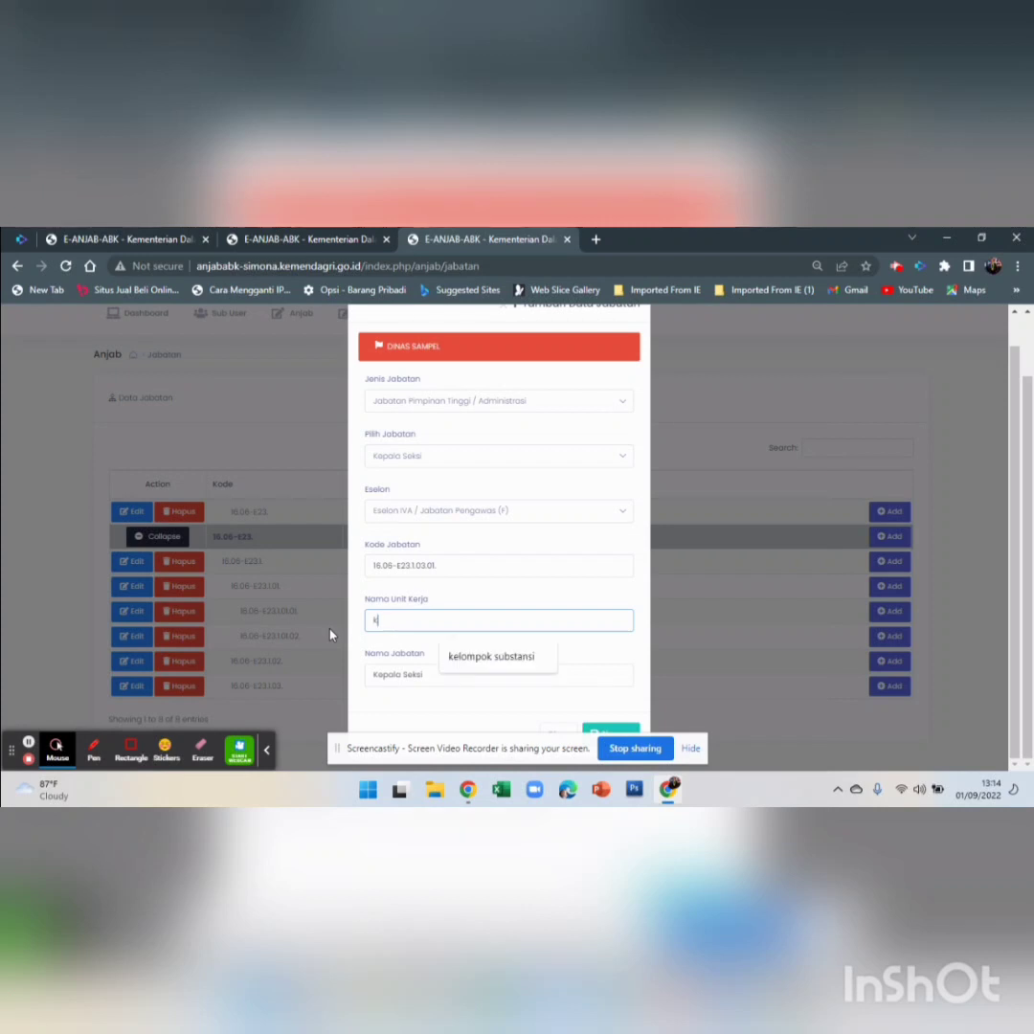
type("elompok")
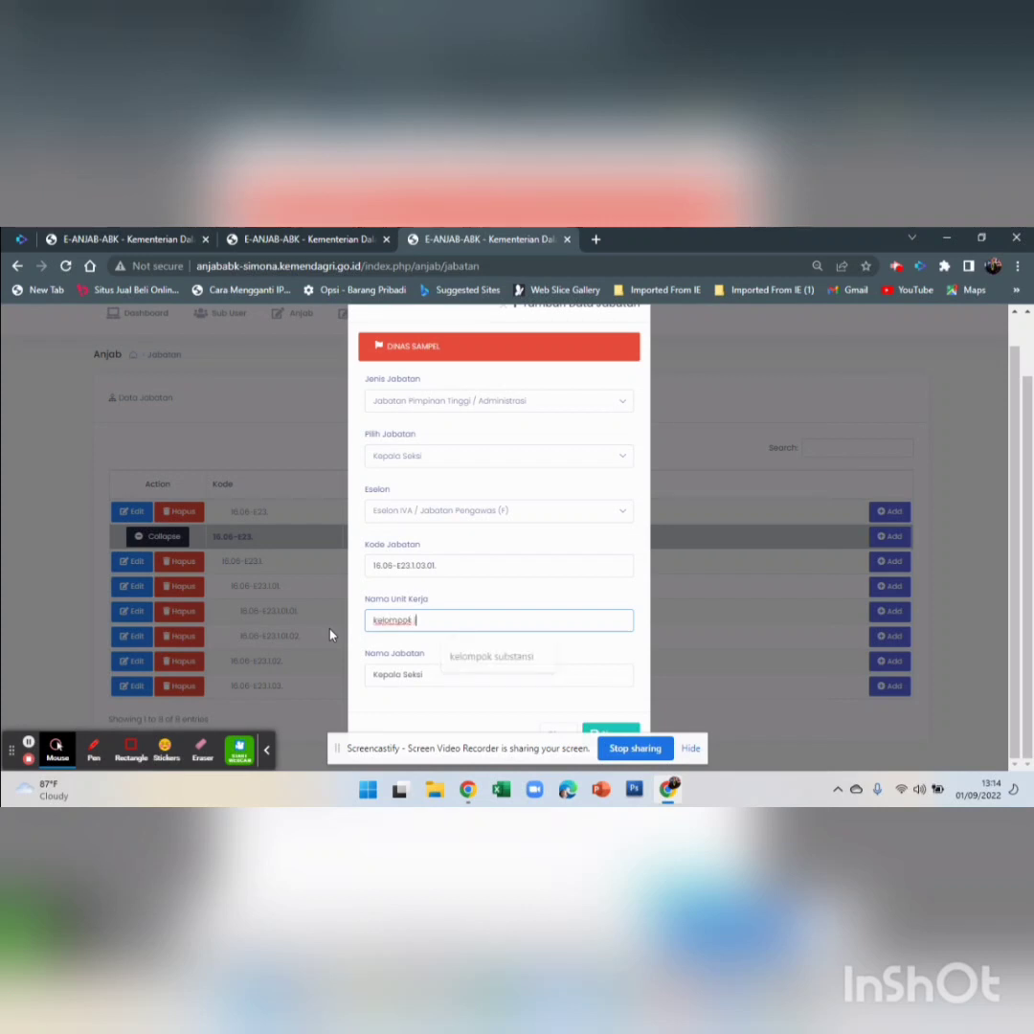
type(" jabatan")
type("subst")
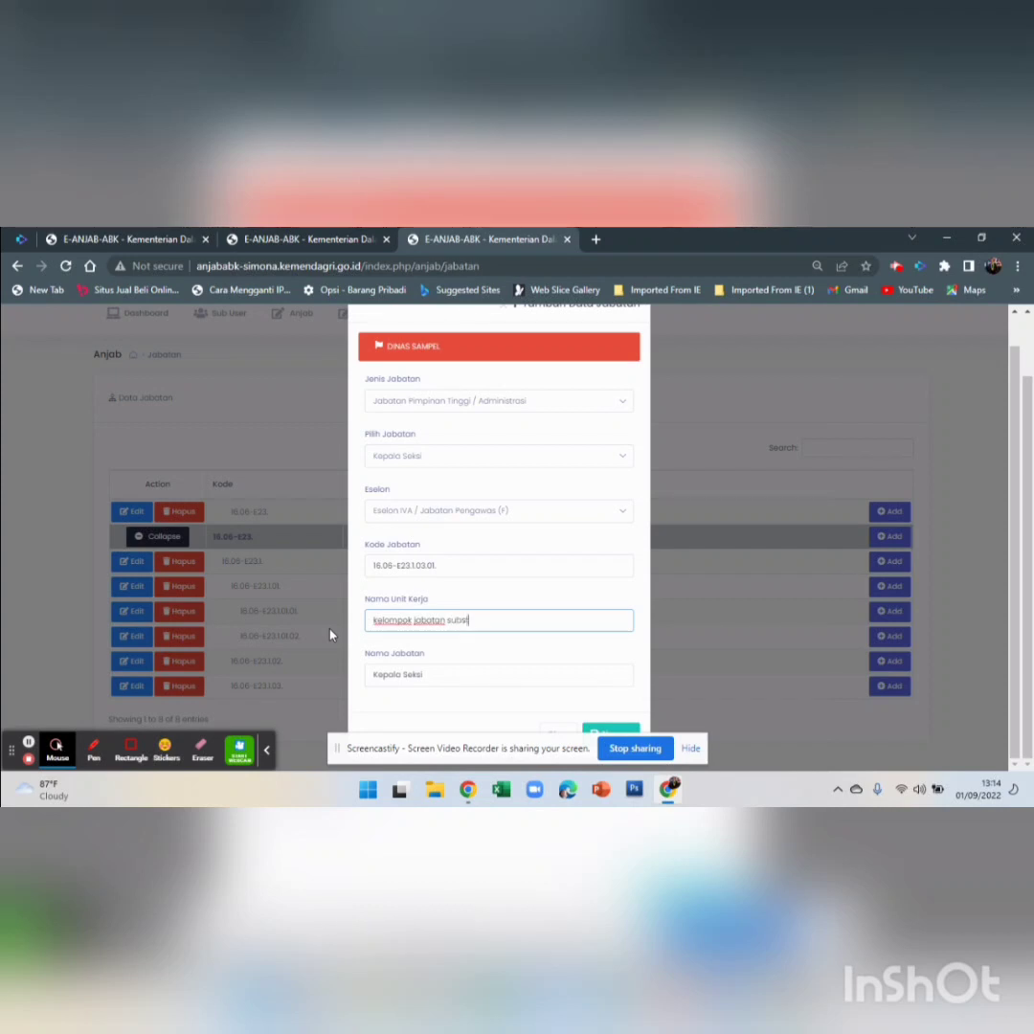
type("ansi")
Rename the position to 'subkoordinator sdm' and save it
left_click(428, 672)
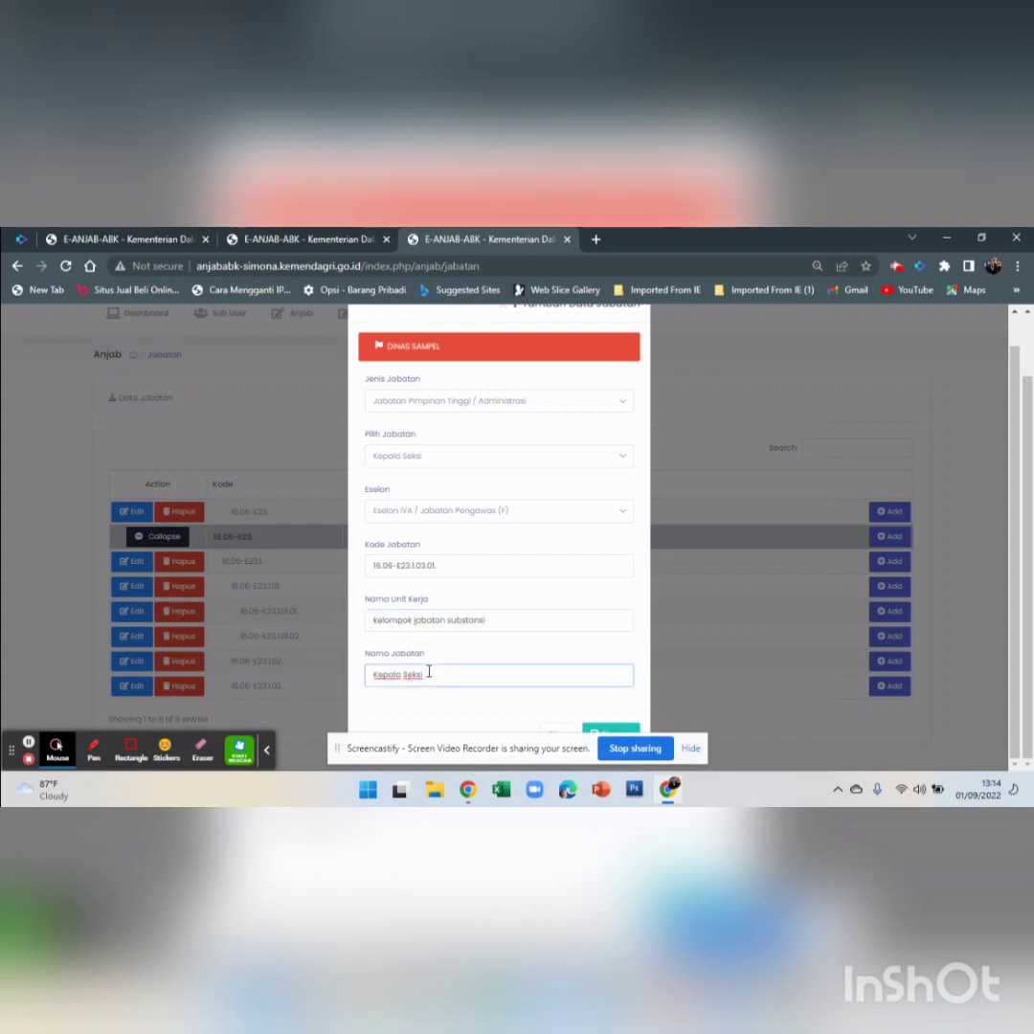
left_click_drag(428, 673, 371, 676)
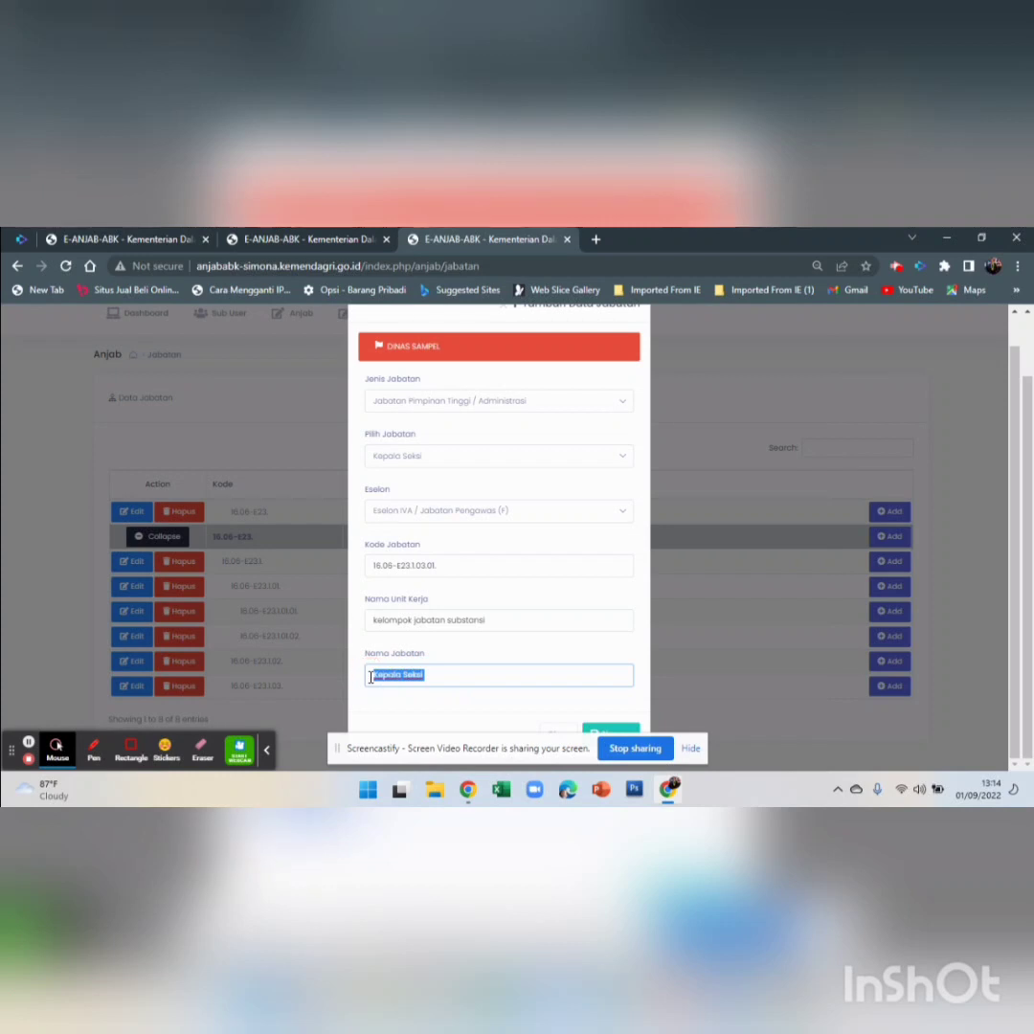
type("sub")
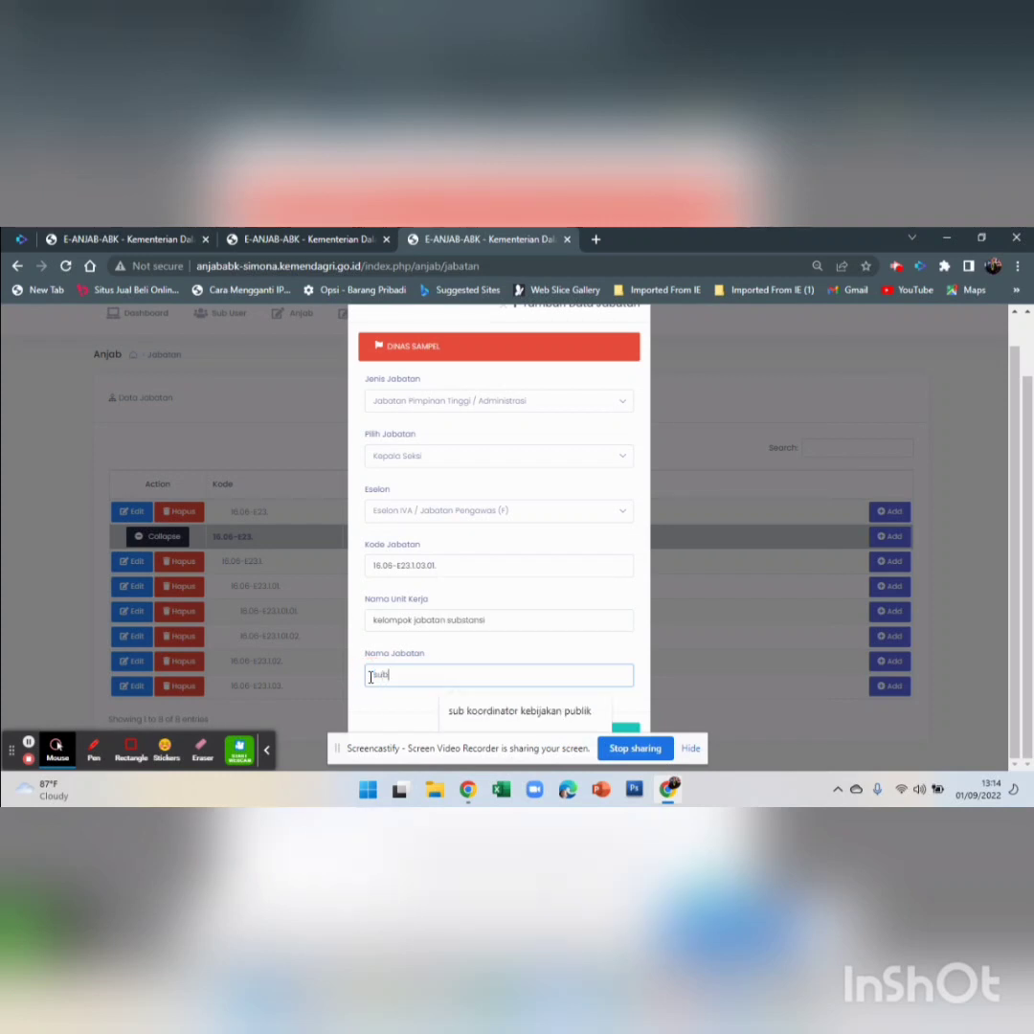
type("ki")
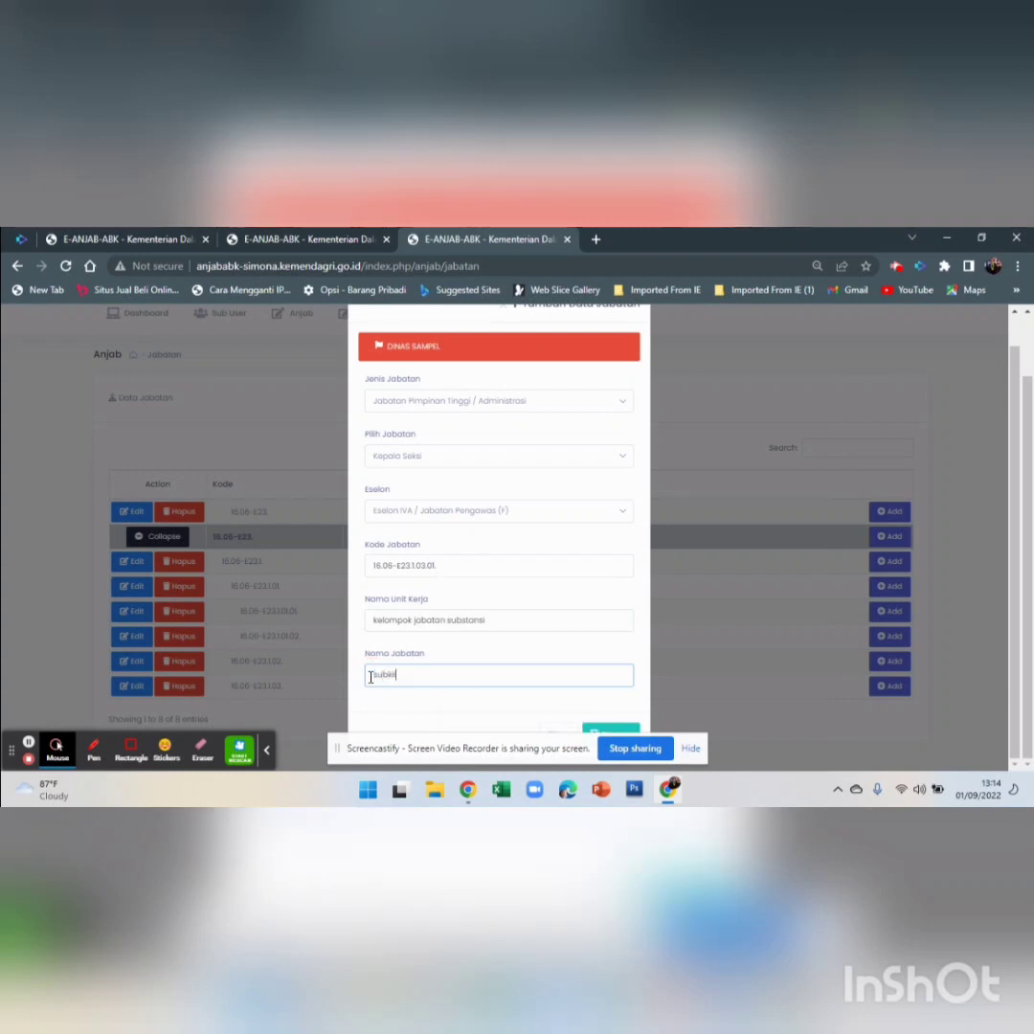
type("ordi")
key("BackSpace")
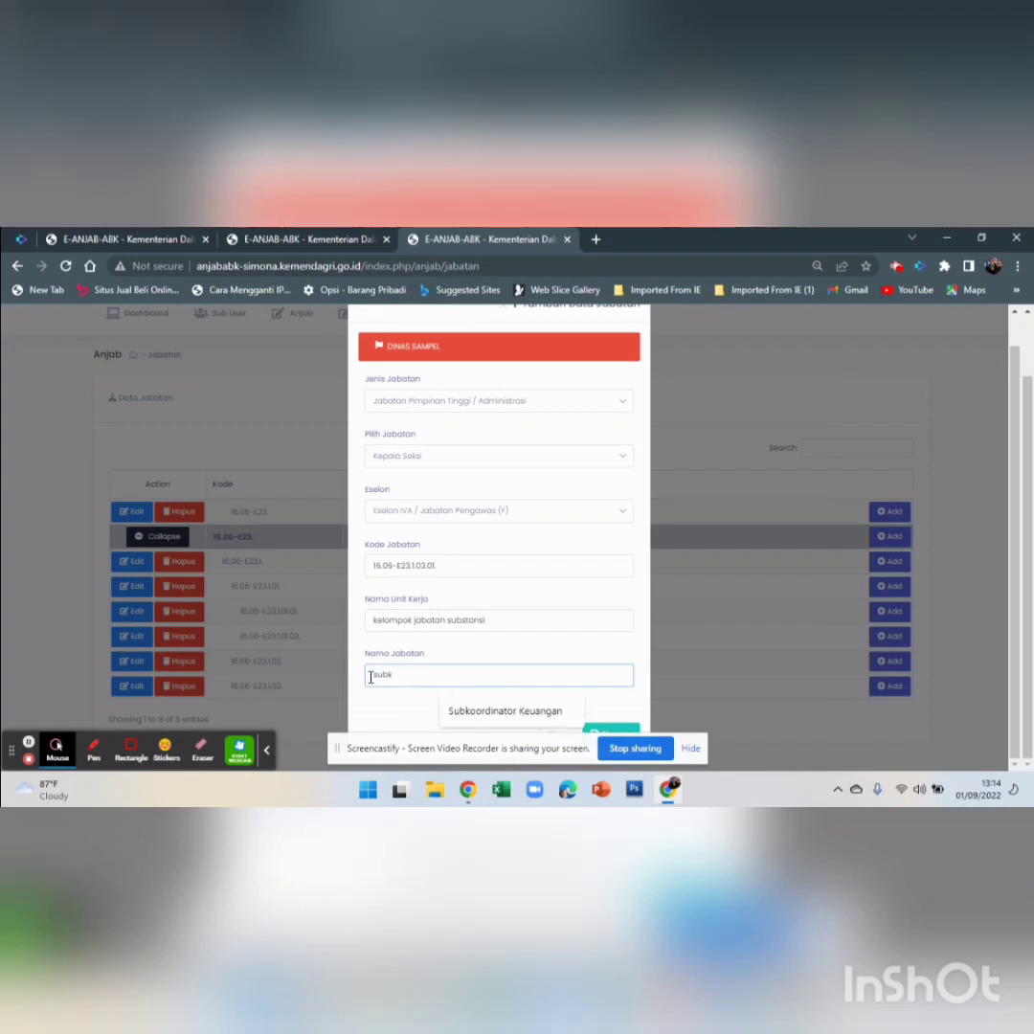
type("oordinator")
type("pe")
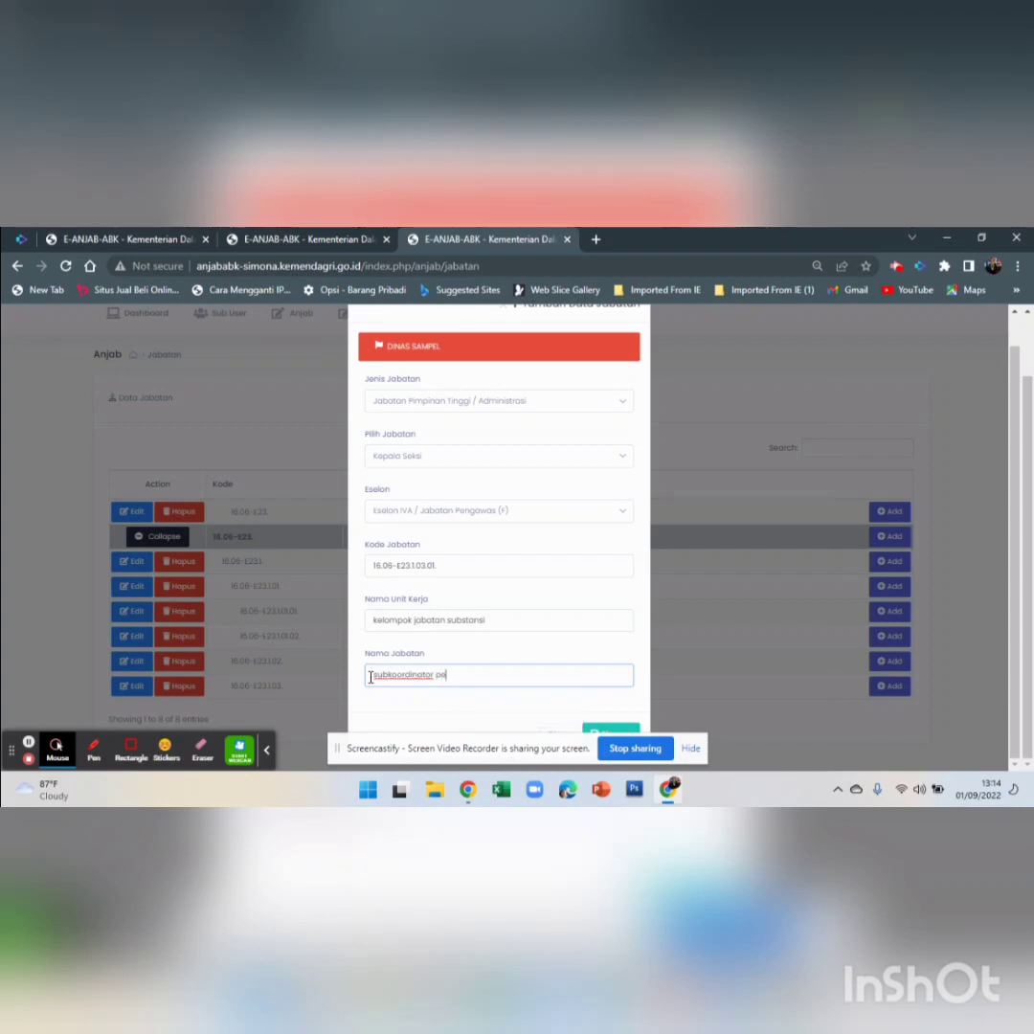
type("mbangunan")
key("BackSpace")
key("BackSpace")
key("BackSpace")
key("BackSpace")
key("BackSpace")
key("BackSpace")
key("BackSpace")
key("BackSpace")
key("BackSpace")
key("BackSpace")
key("BackSpace")
type("sdm")
left_click(618, 733)
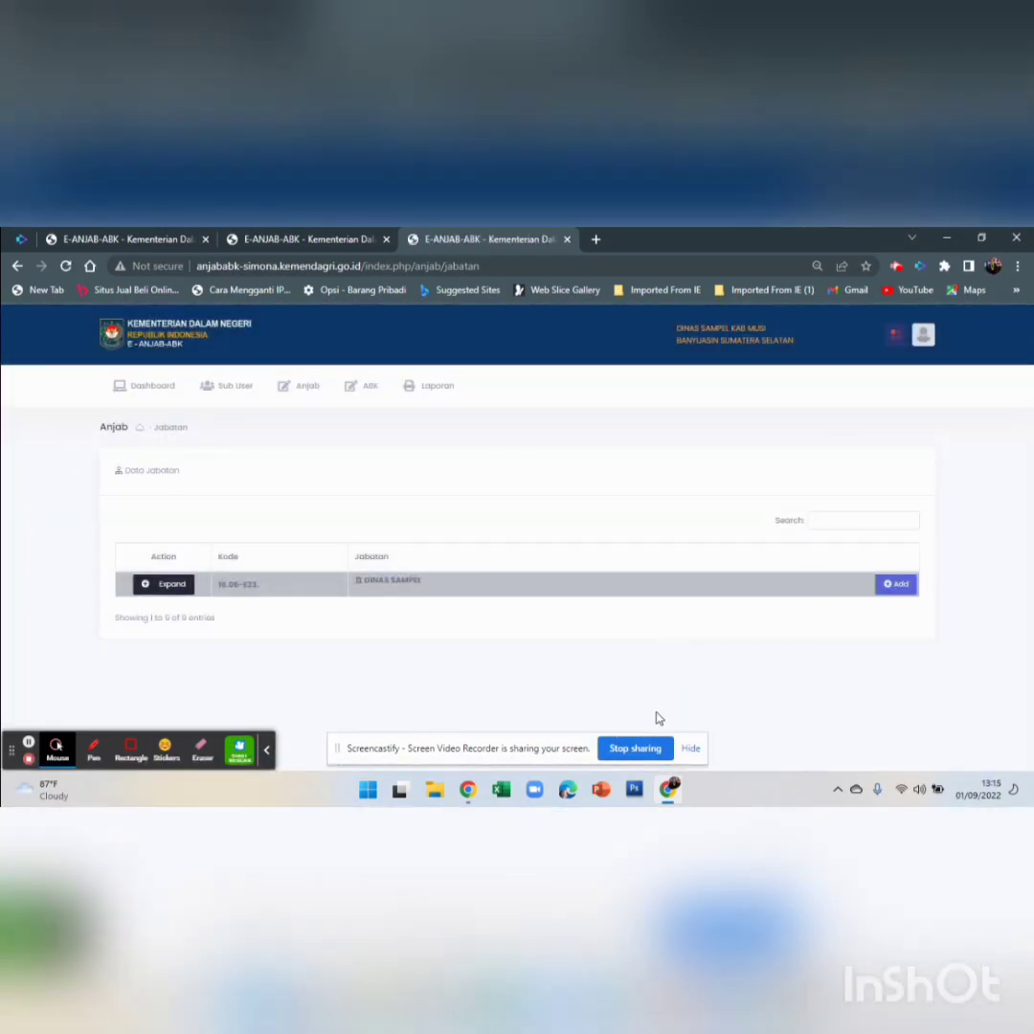
Check the new position under DINAS SAMPEL, then go to Anjab > Entry Data Biodata
left_click(169, 584)
scroll(524, 508, "down", 1)
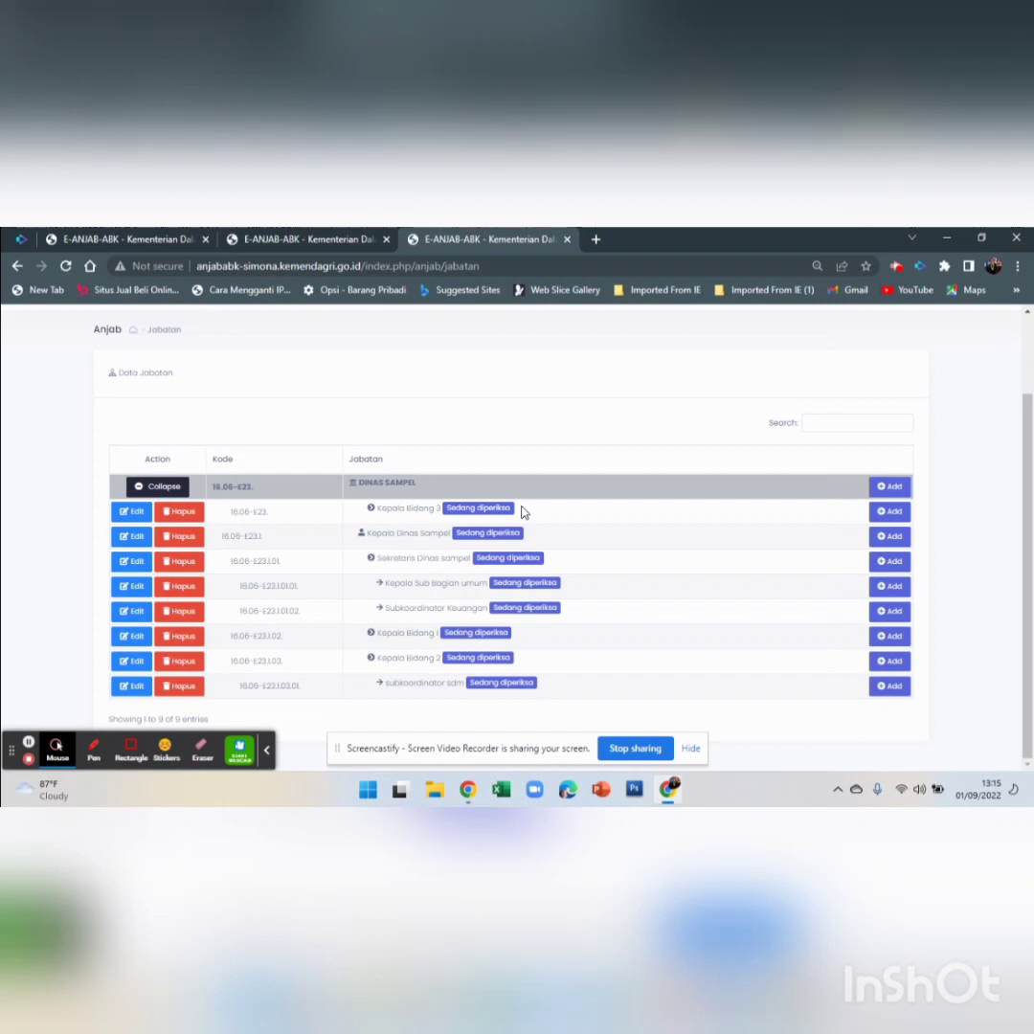
scroll(531, 498, "up", 1)
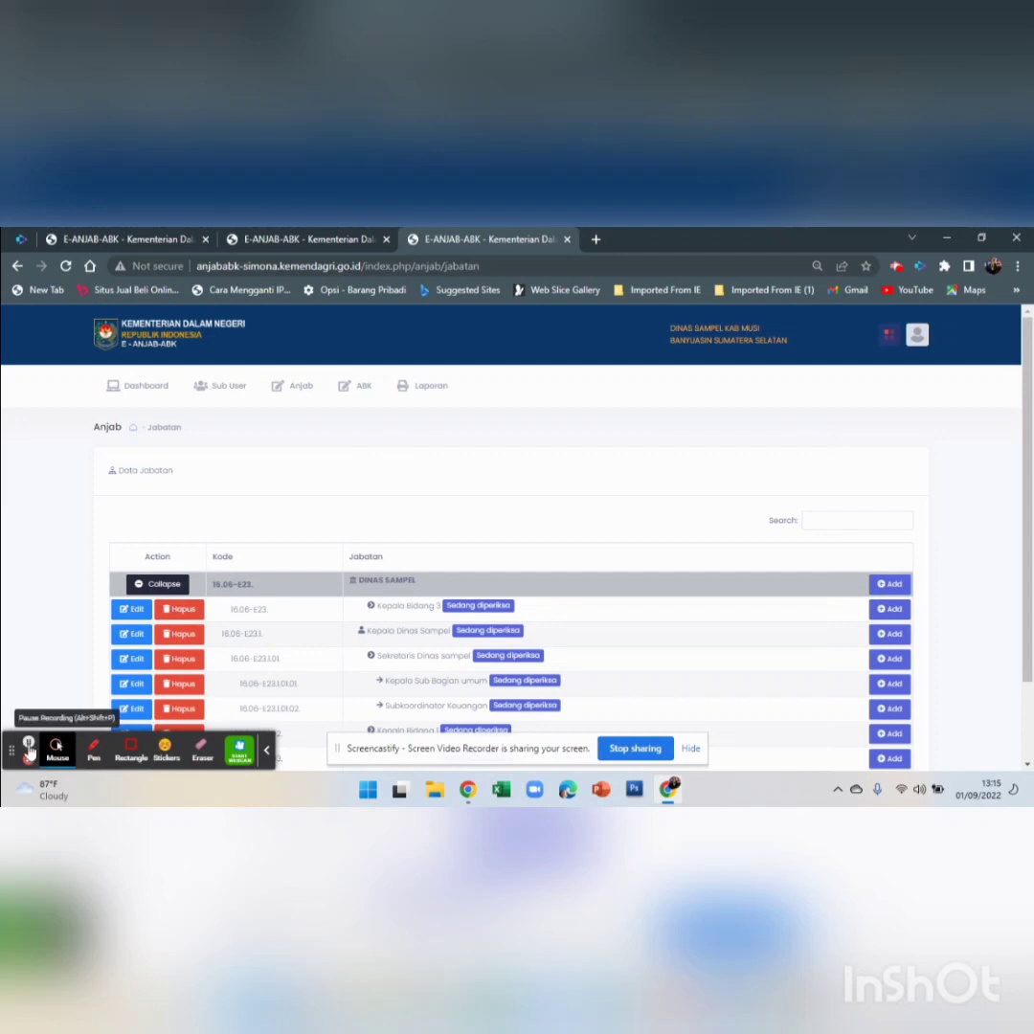
scroll(29, 751, "down", 1)
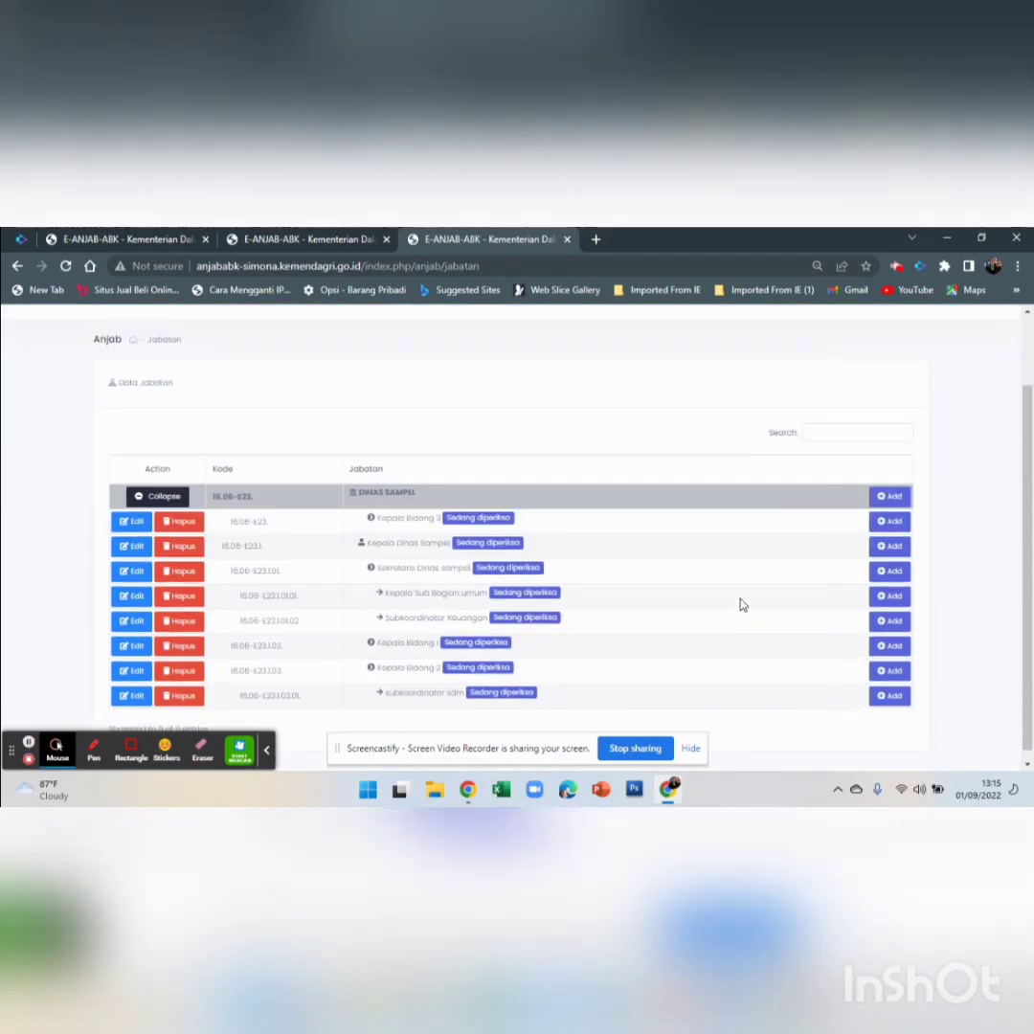
scroll(670, 584, "up", 1)
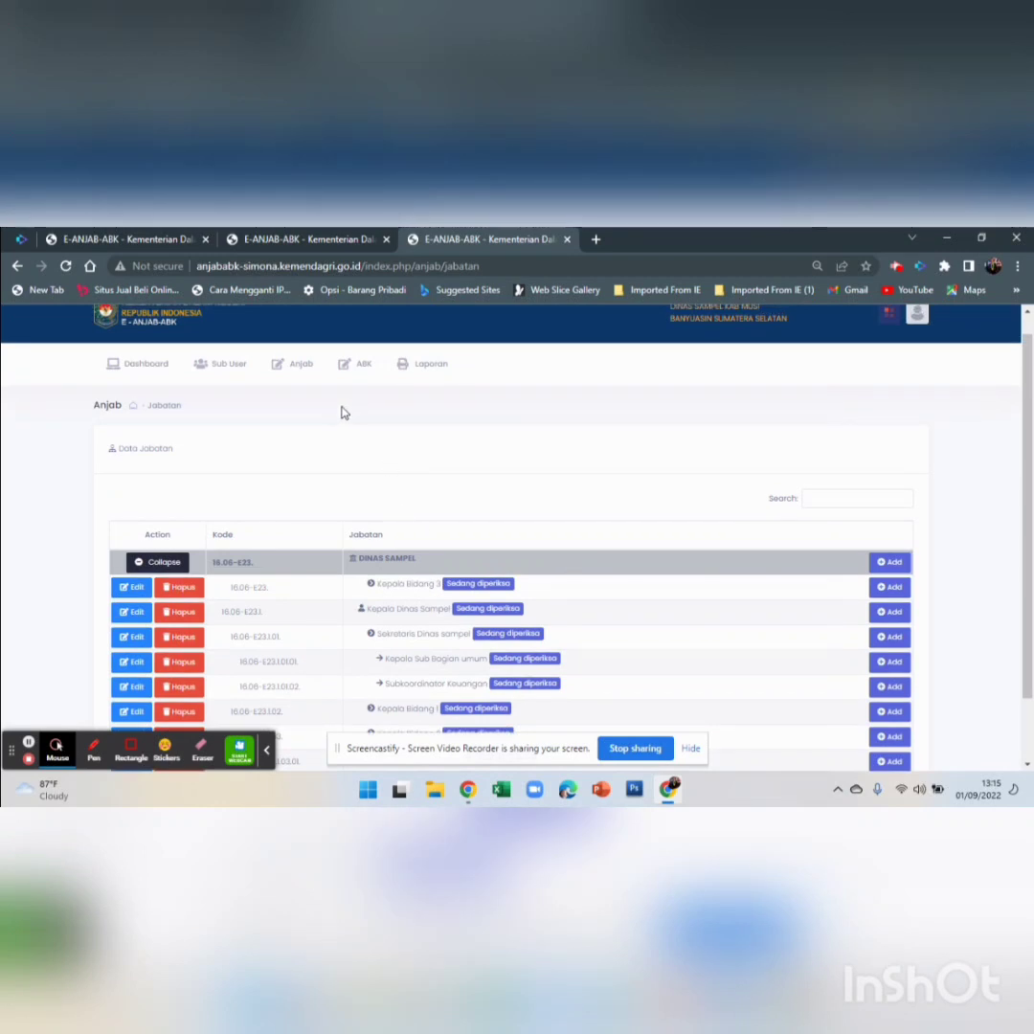
left_click(290, 374)
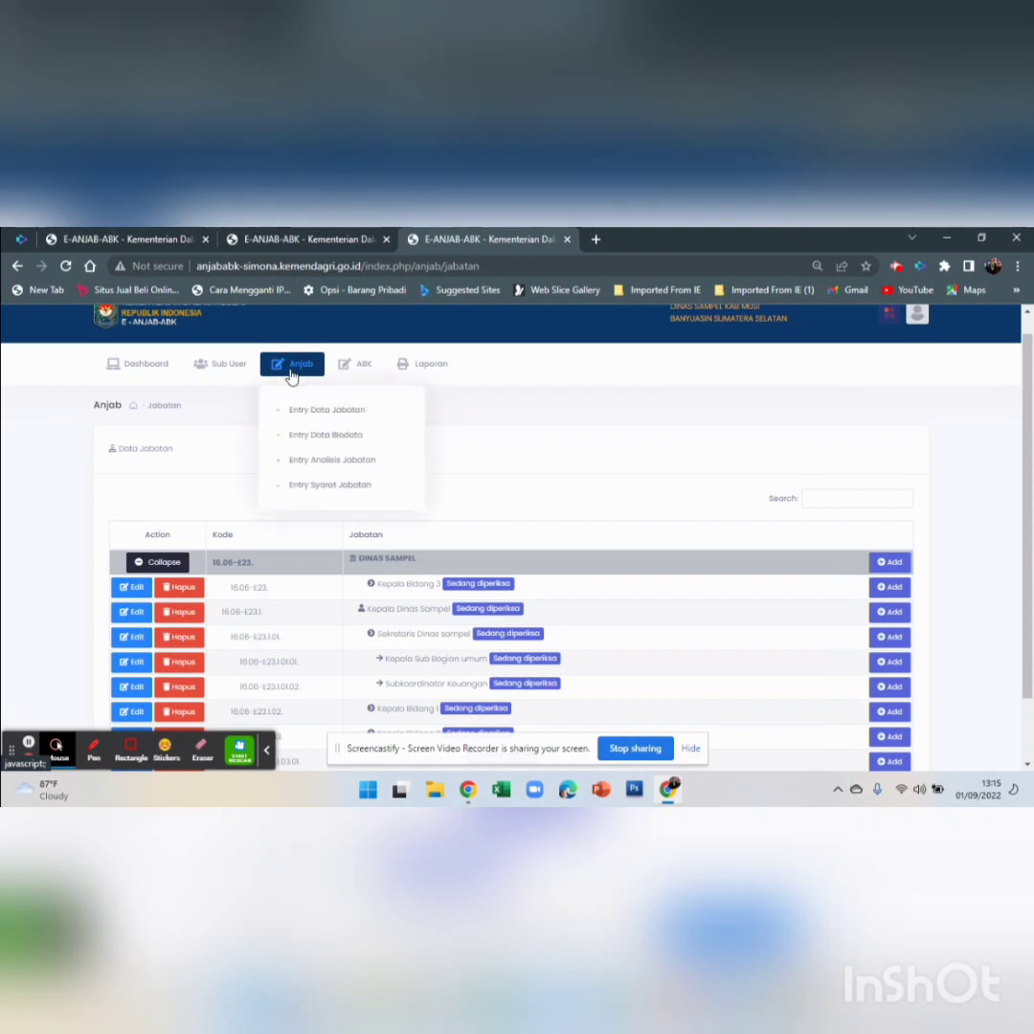
left_click(345, 434)
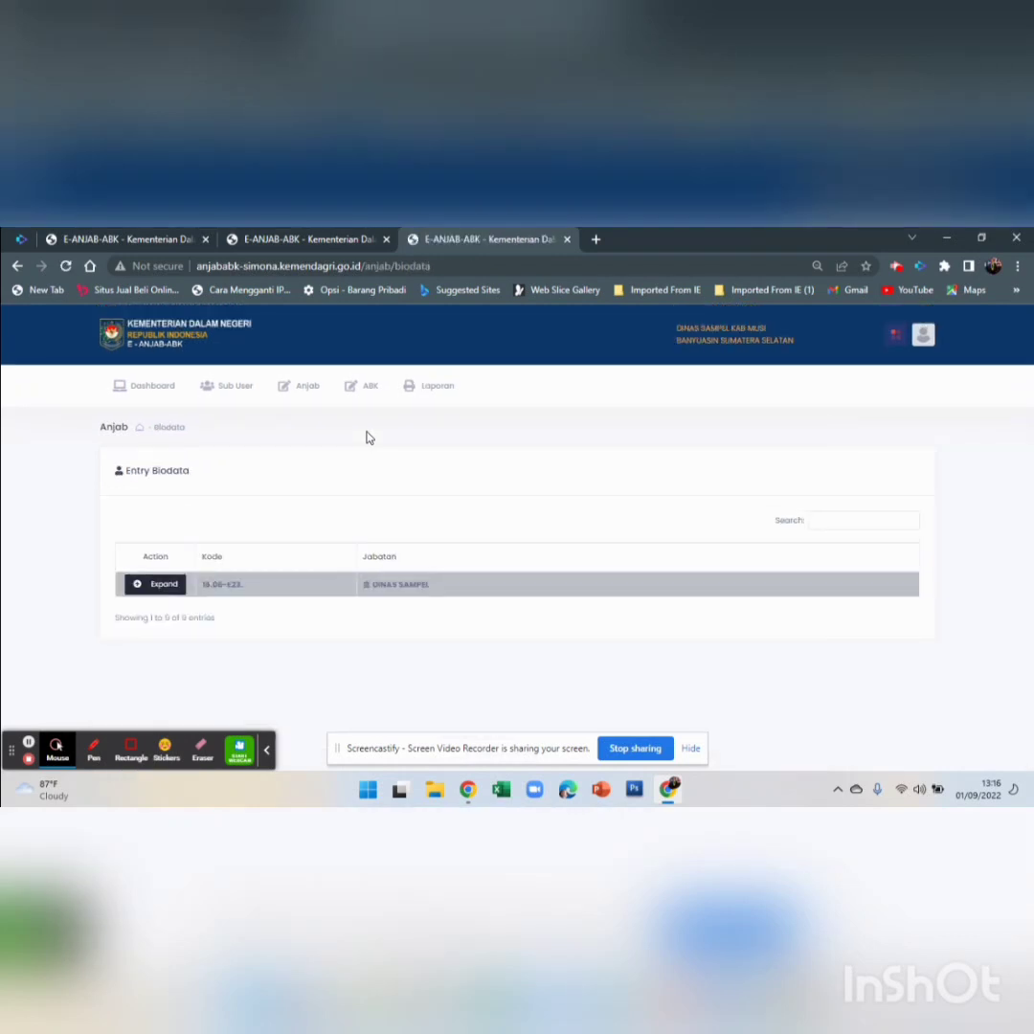
Expand the DINAS SAMPEL tree and open the Edit Data Pegawai form for a position
left_click(144, 585)
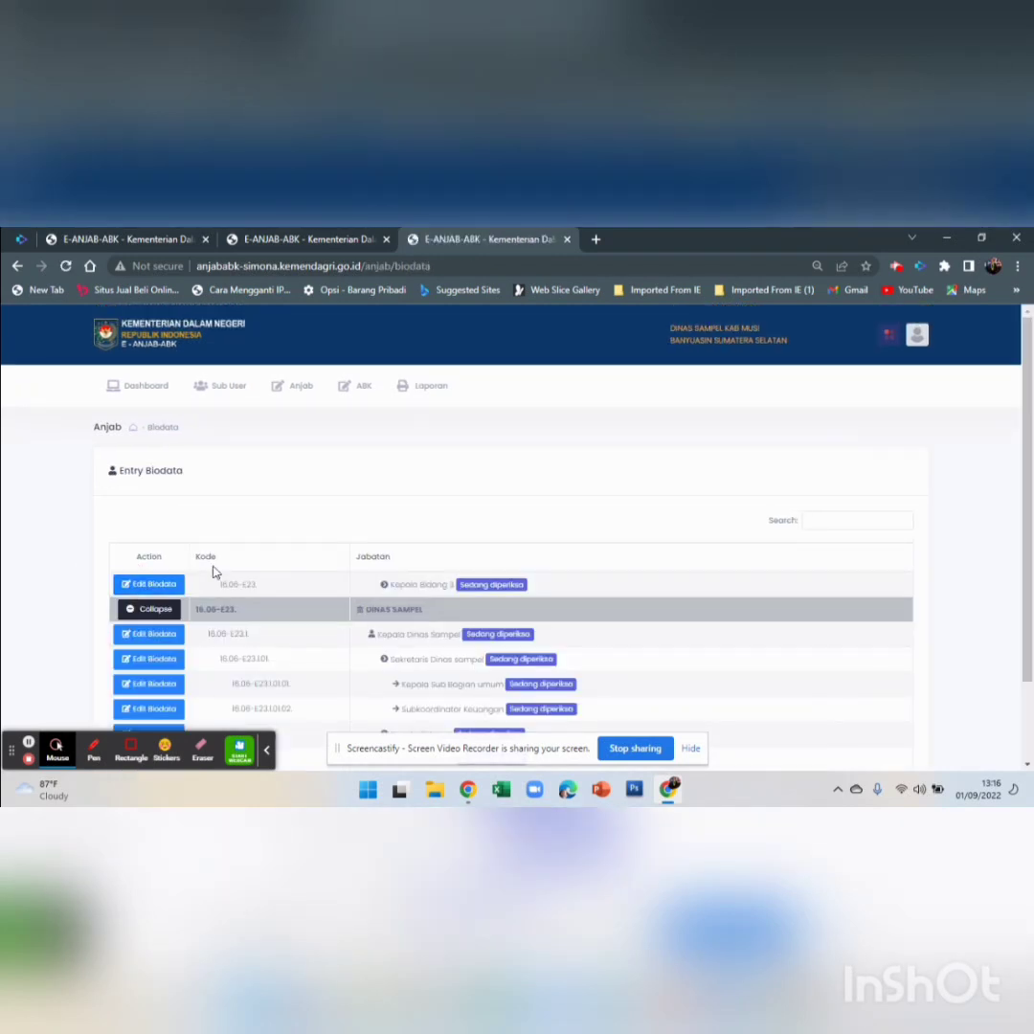
scroll(195, 566, "down", 1)
left_click(161, 536)
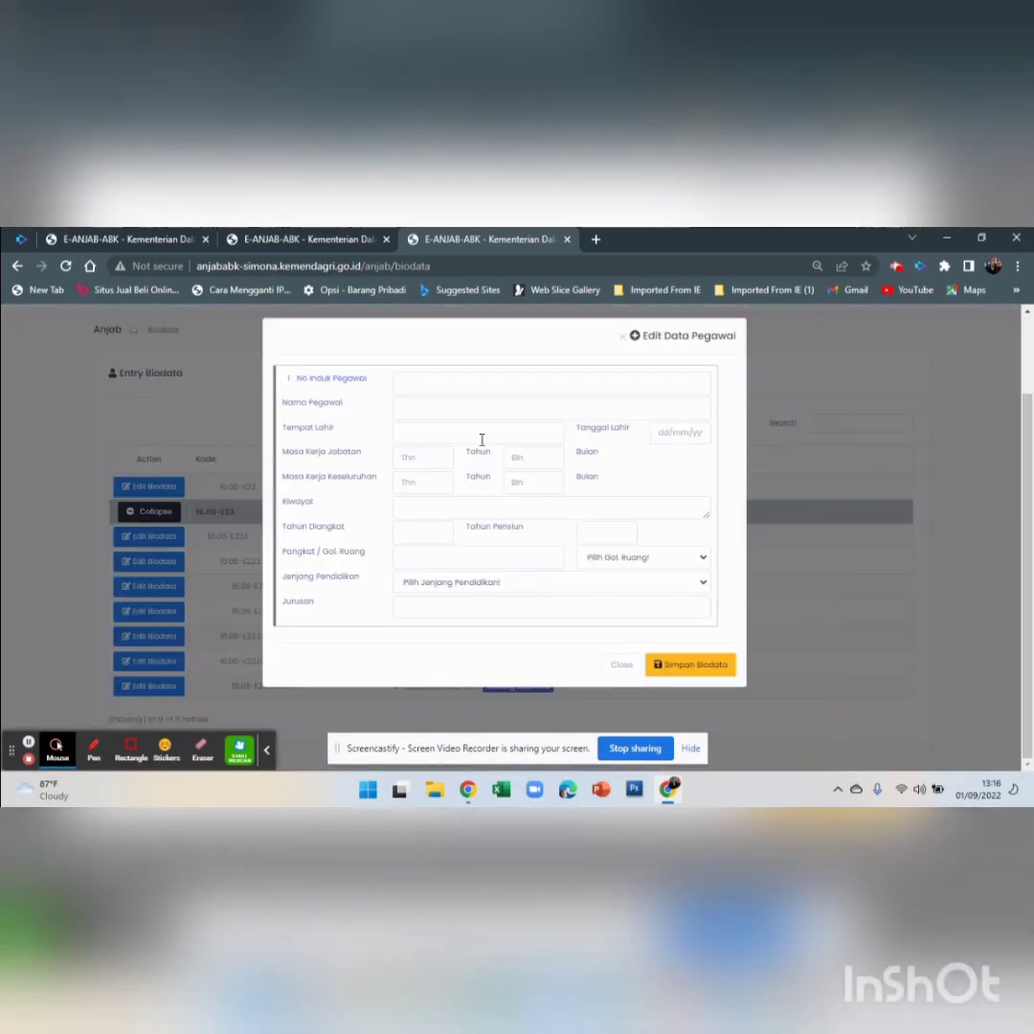
Step through the ID number, name, place of birth and years/months-in-position fields
left_click(441, 386)
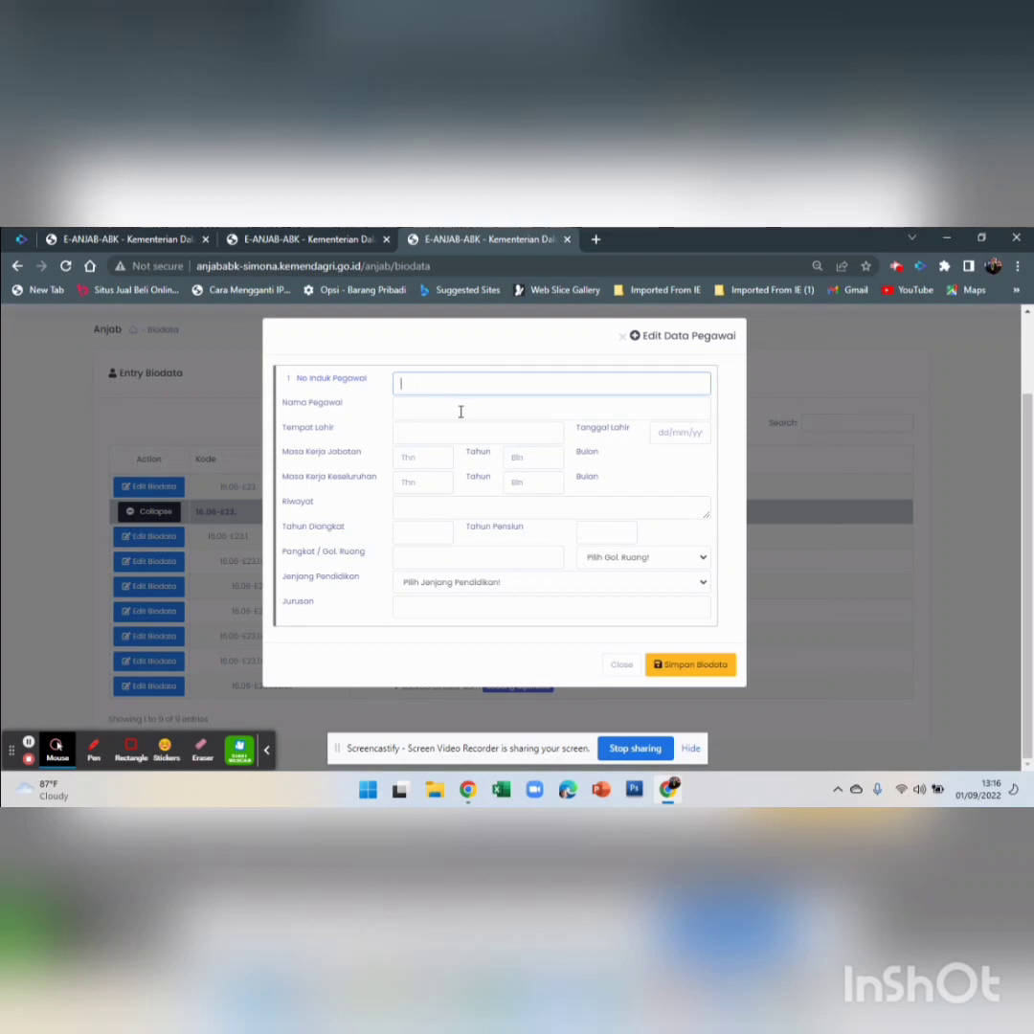
left_click(461, 410)
left_click(414, 432)
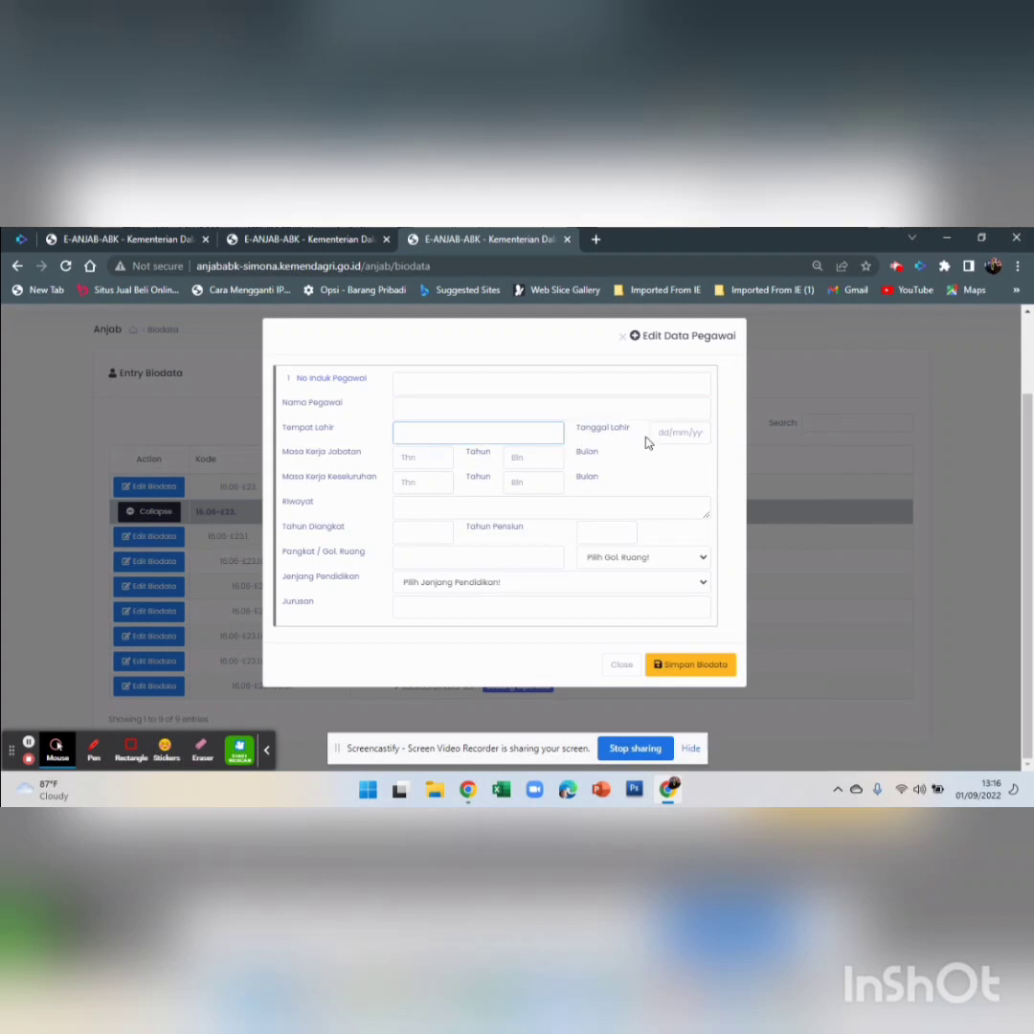
left_click(429, 457)
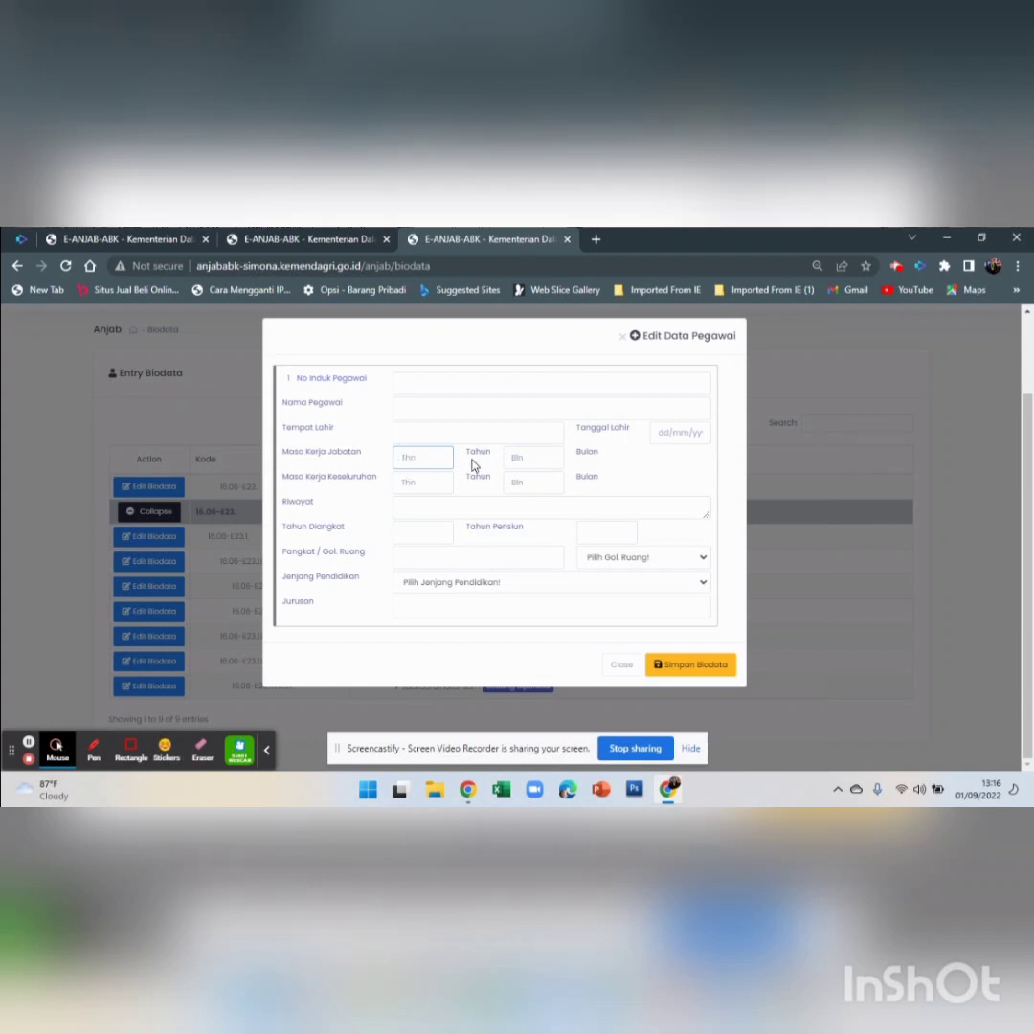
left_click(531, 457)
Step through the service length, work history, appointment year, retirement year and rank fields
left_click(403, 481)
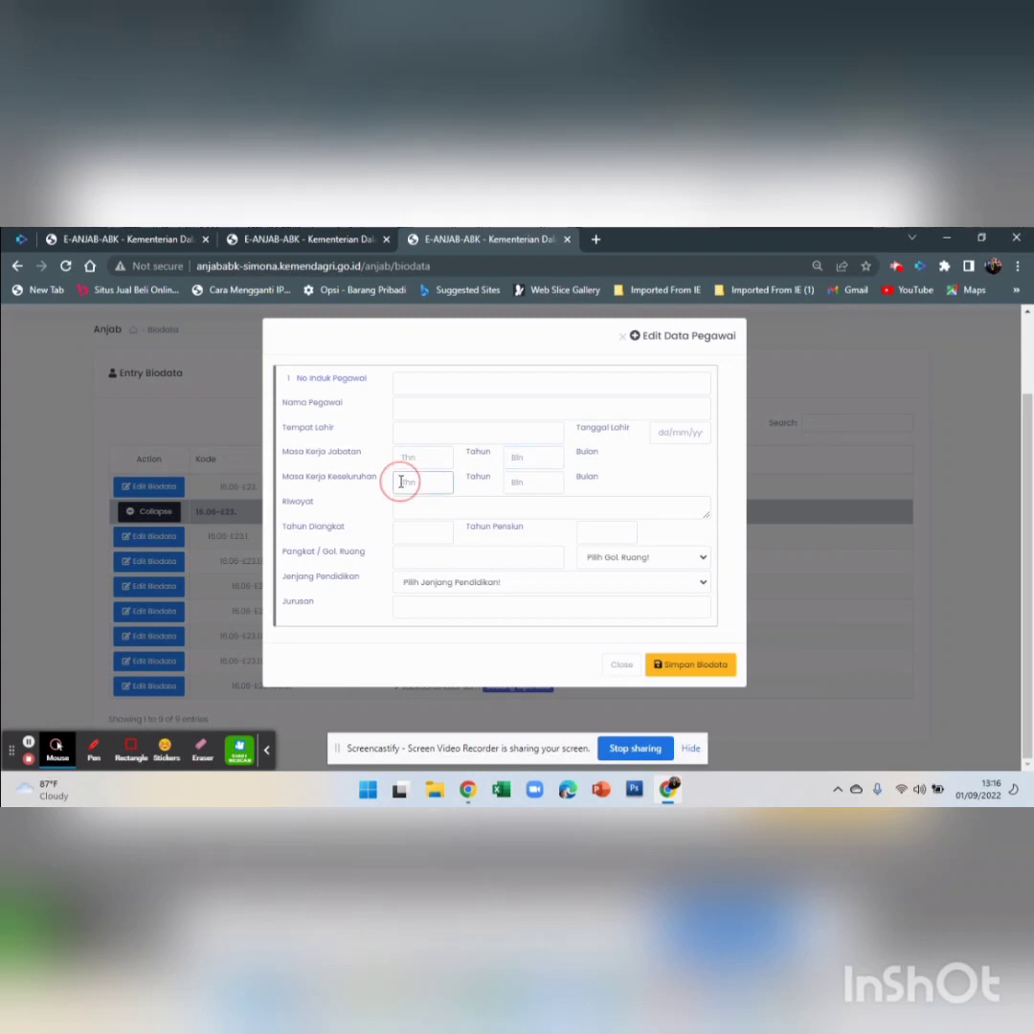
left_click(518, 482)
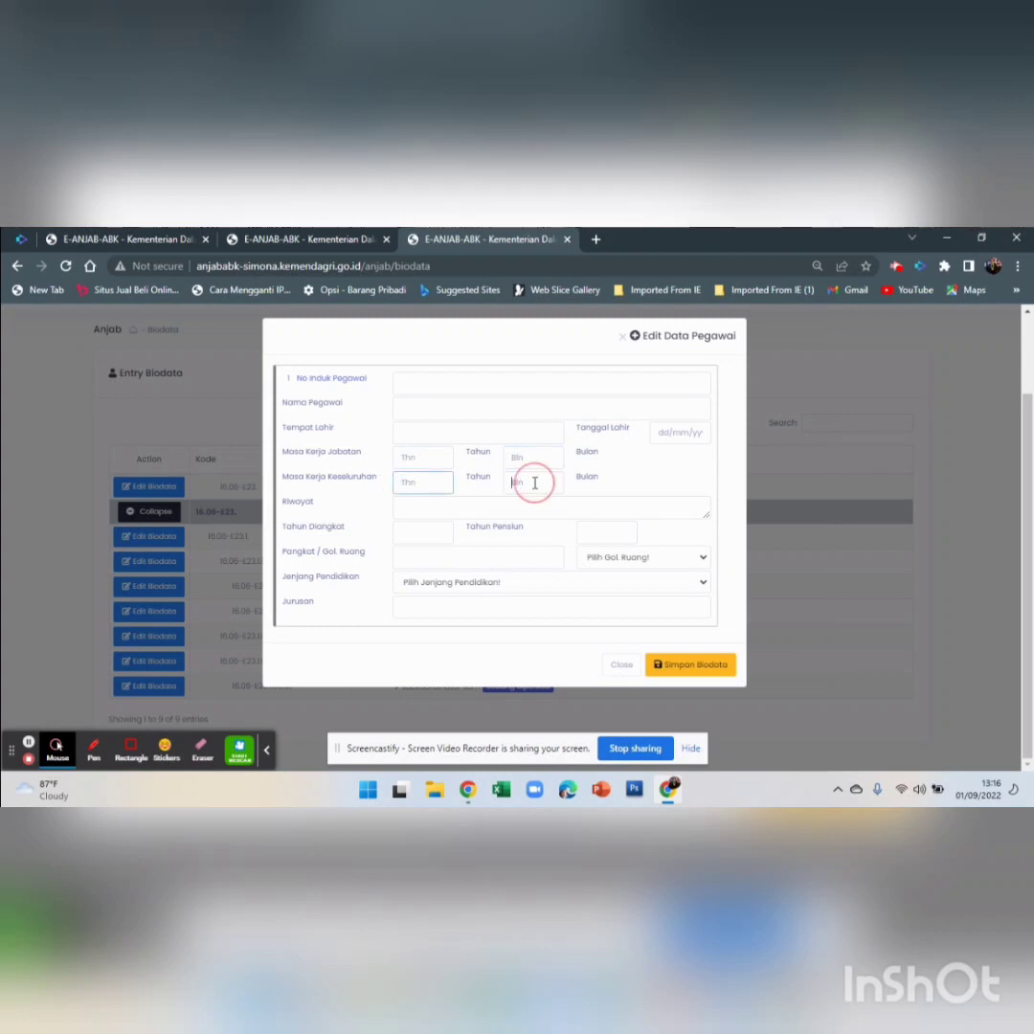
left_click(417, 502)
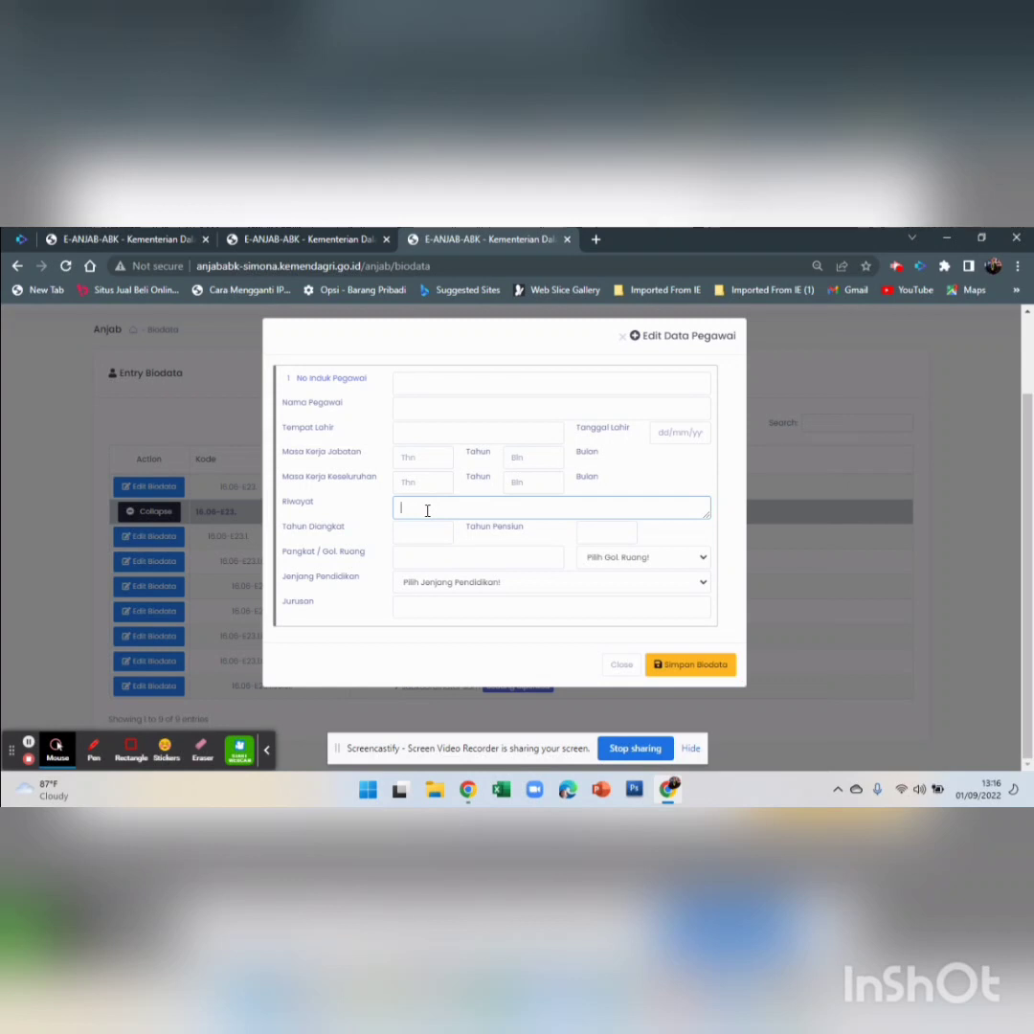
left_click(427, 510)
left_click(420, 534)
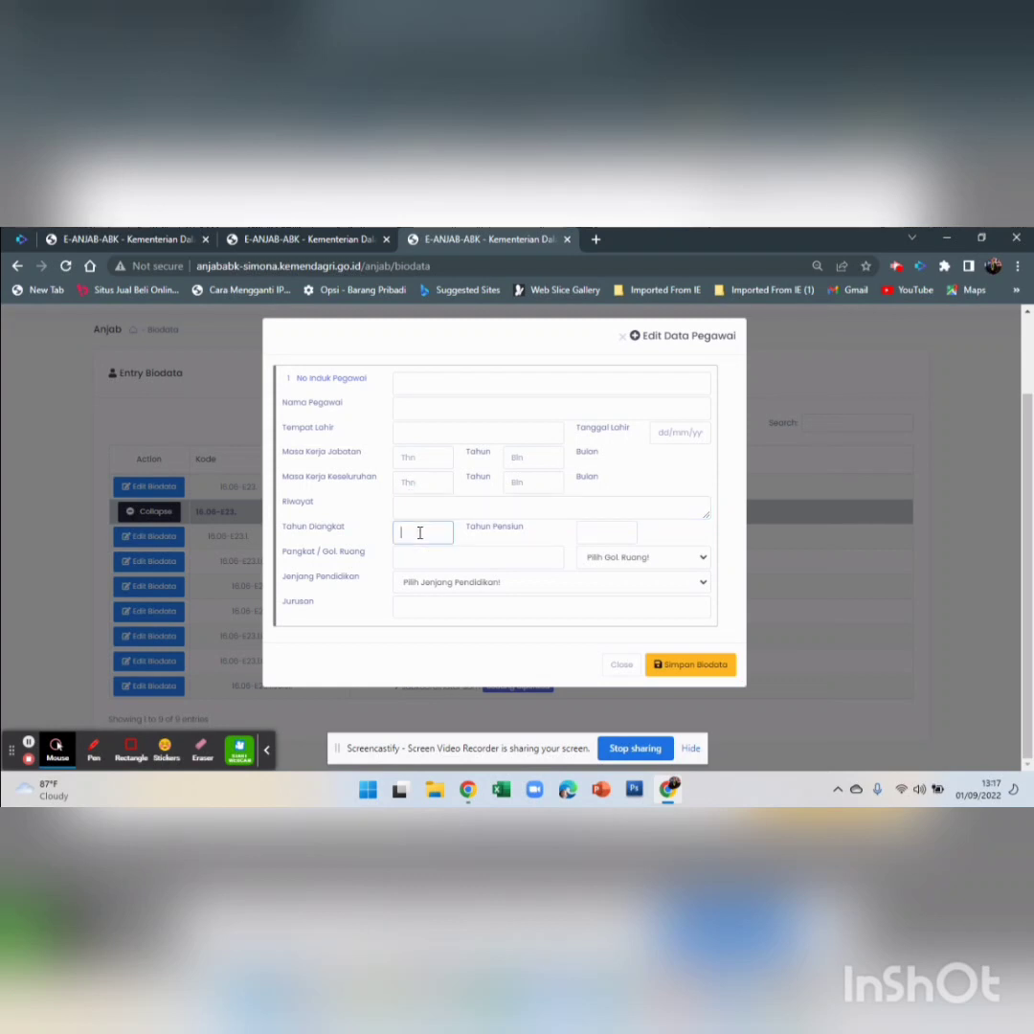
left_click(420, 534)
left_click(598, 531)
left_click(425, 556)
View the Jenjang Pendidikan options without choosing one, then close the form unsaved
left_click(452, 584)
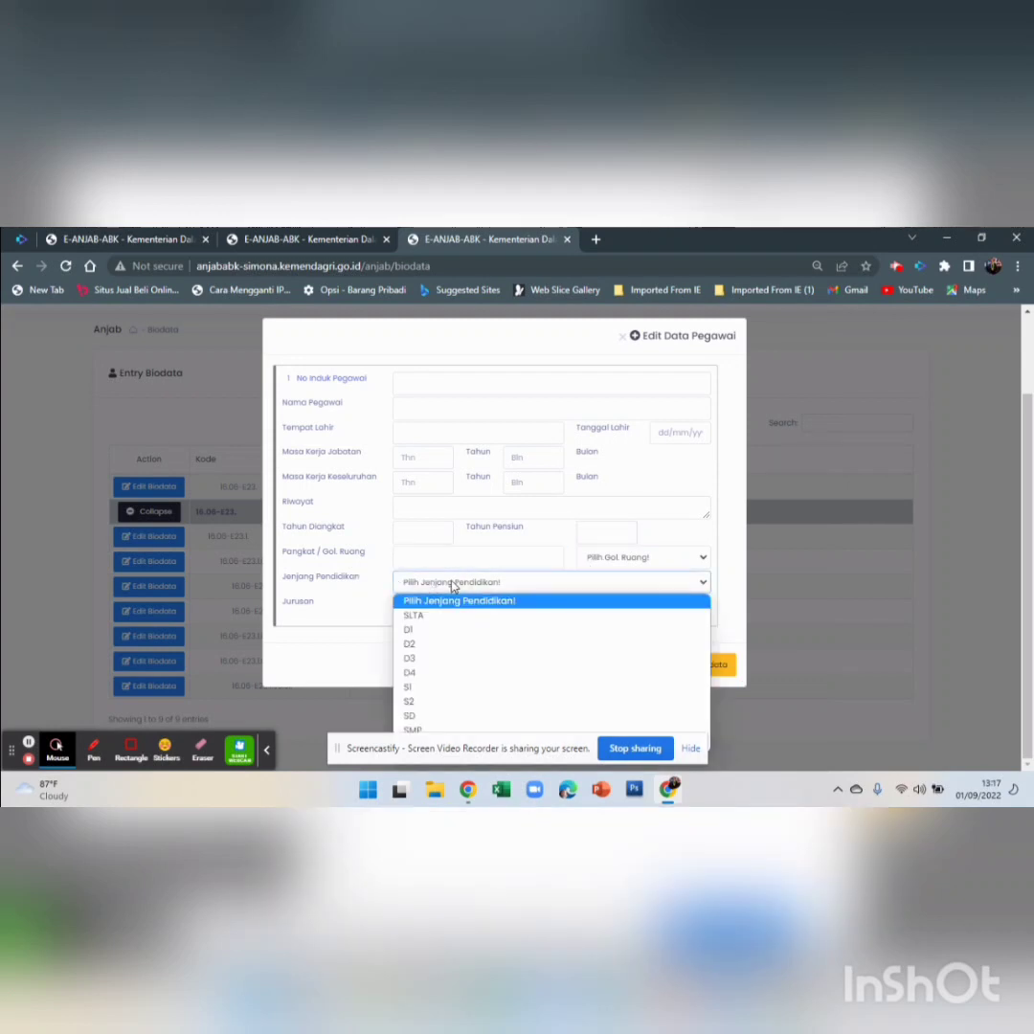
left_click(453, 585)
left_click(452, 597)
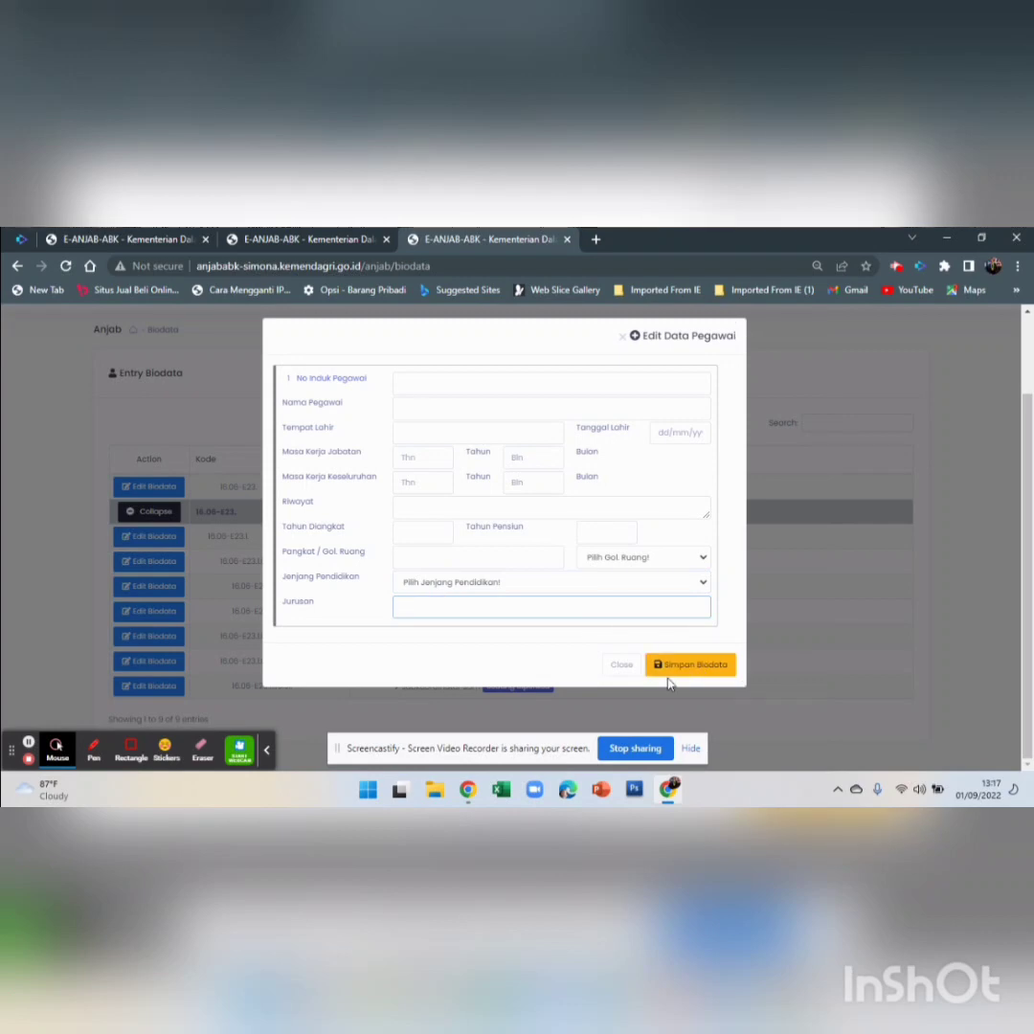
left_click(621, 665)
scroll(336, 405, "up", 1)
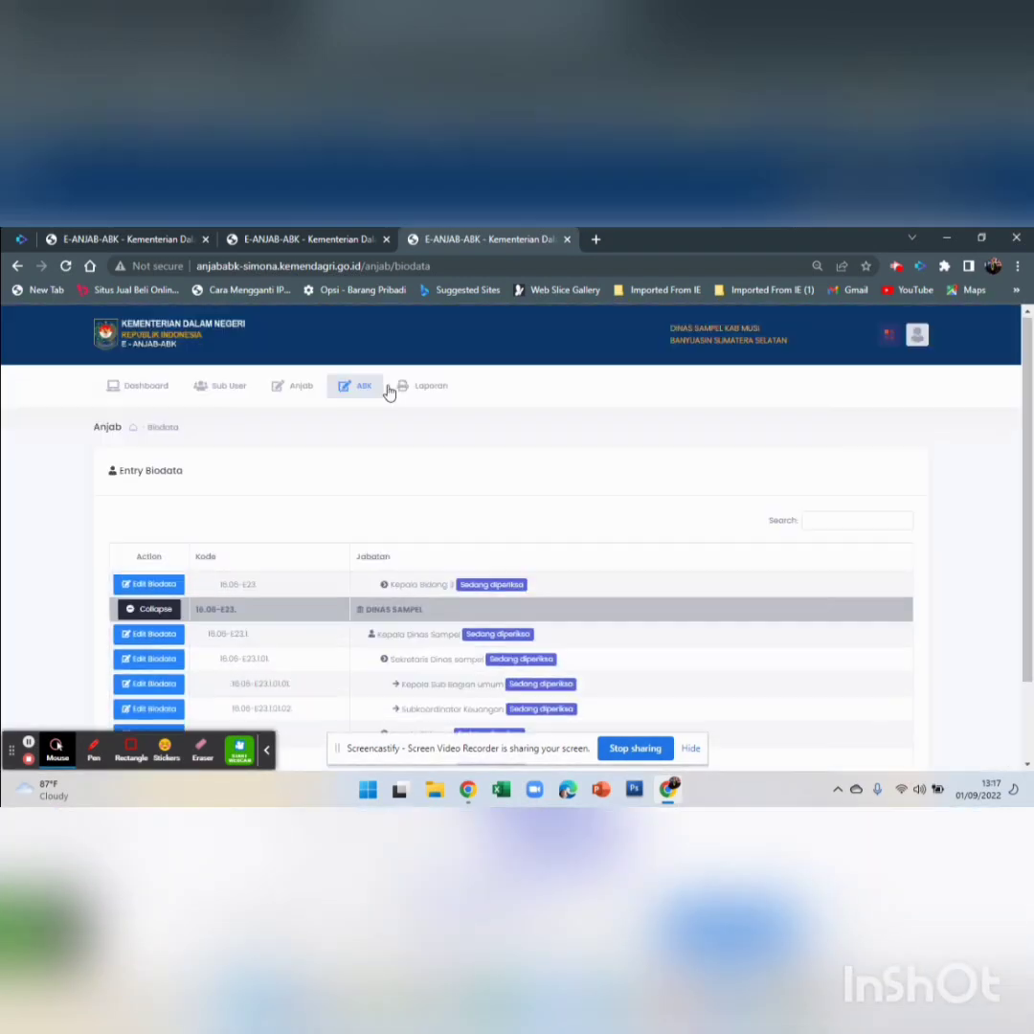
Go to Anjab > Entry Analisis Jabatan and expand DINAS SAMPEL's nine positions
left_click(285, 393)
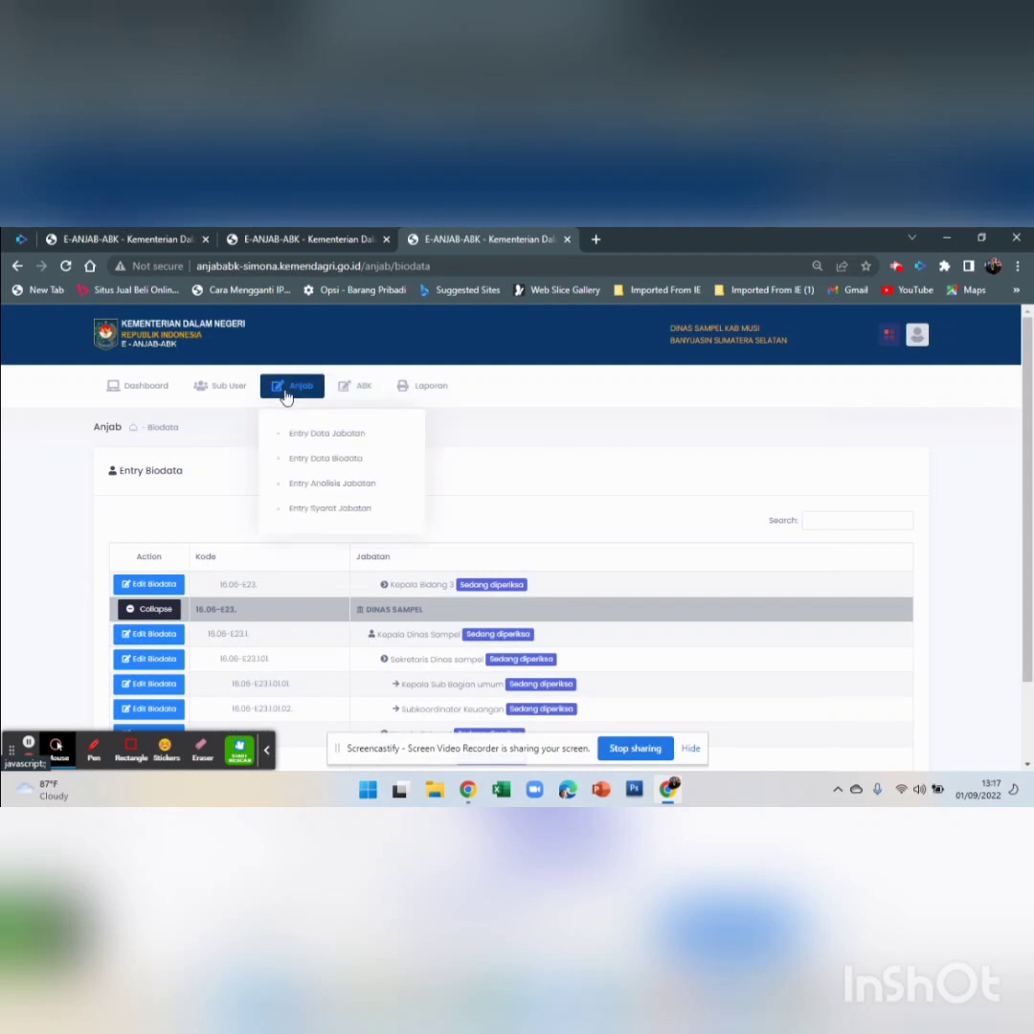
left_click(332, 491)
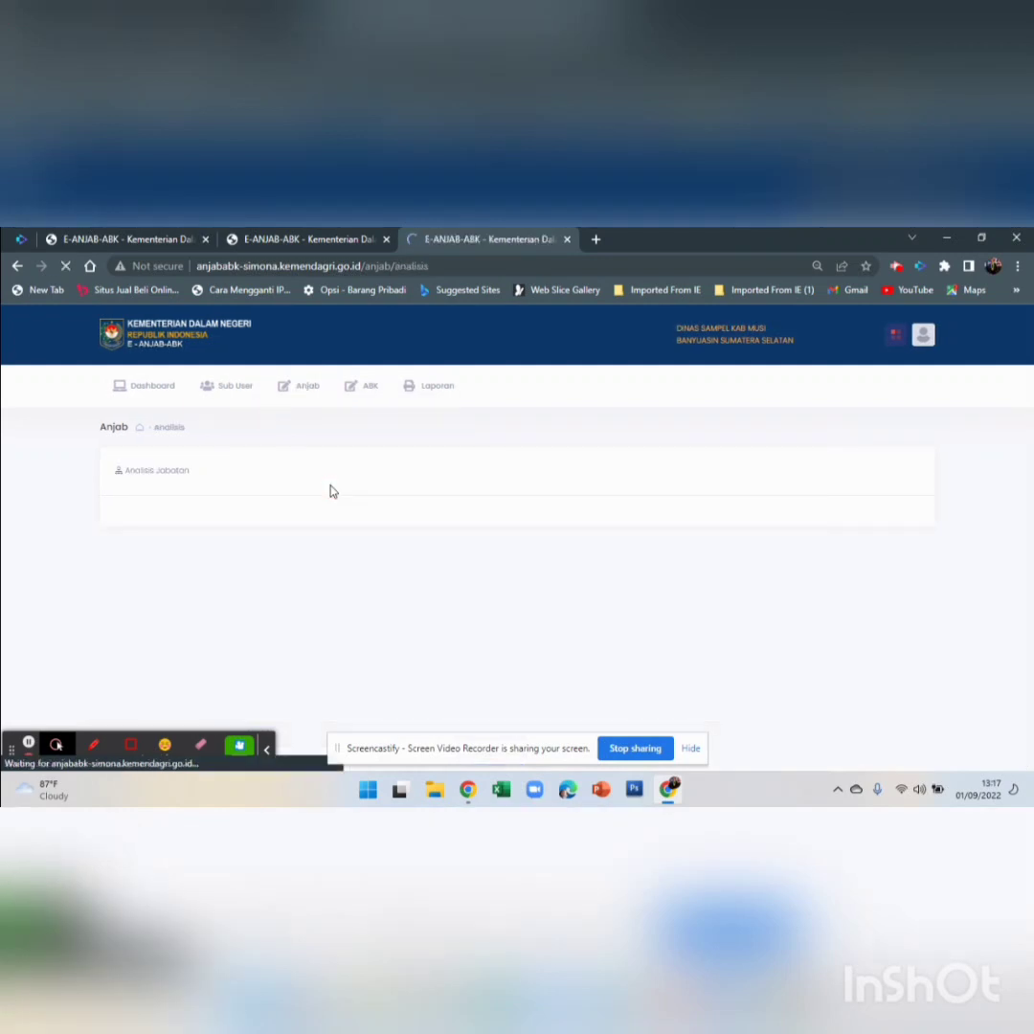
left_click(155, 585)
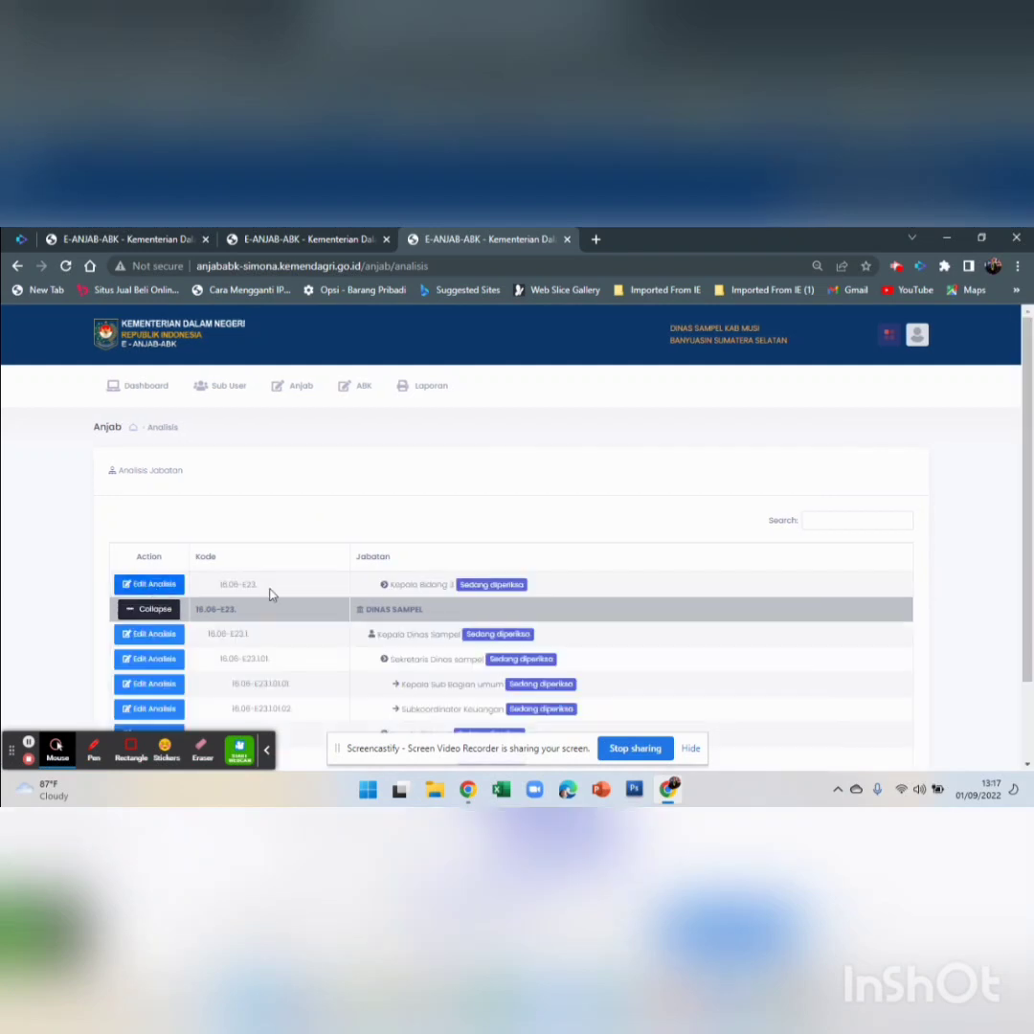
scroll(365, 579, "down", 1)
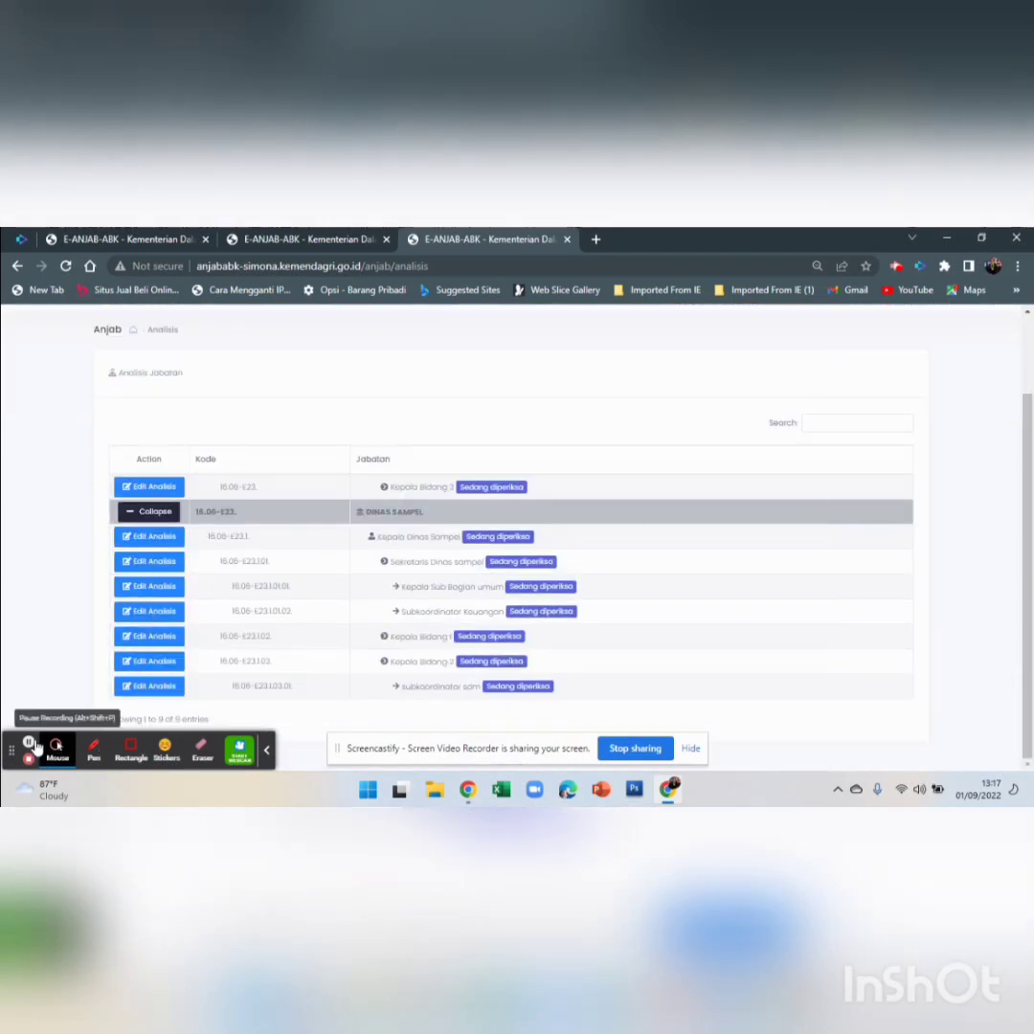
left_click(30, 746)
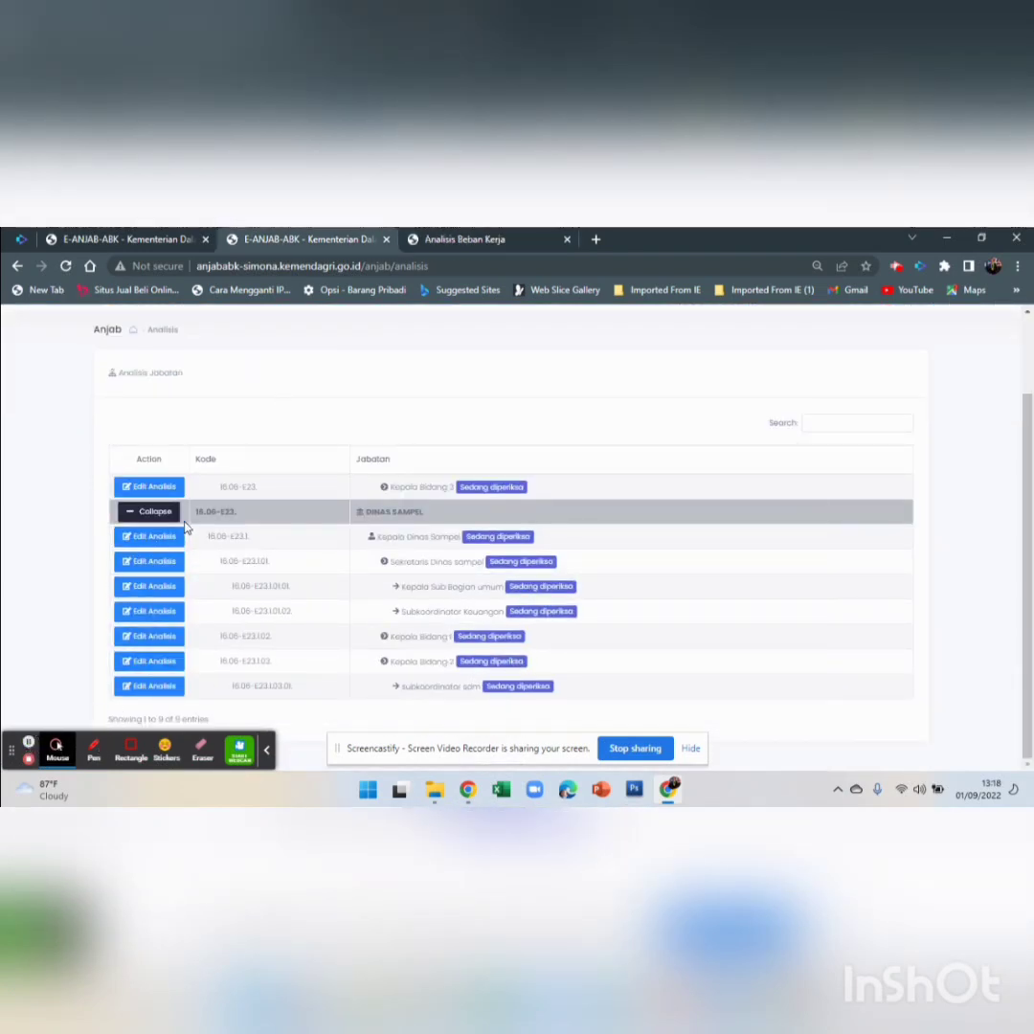
left_click(479, 238)
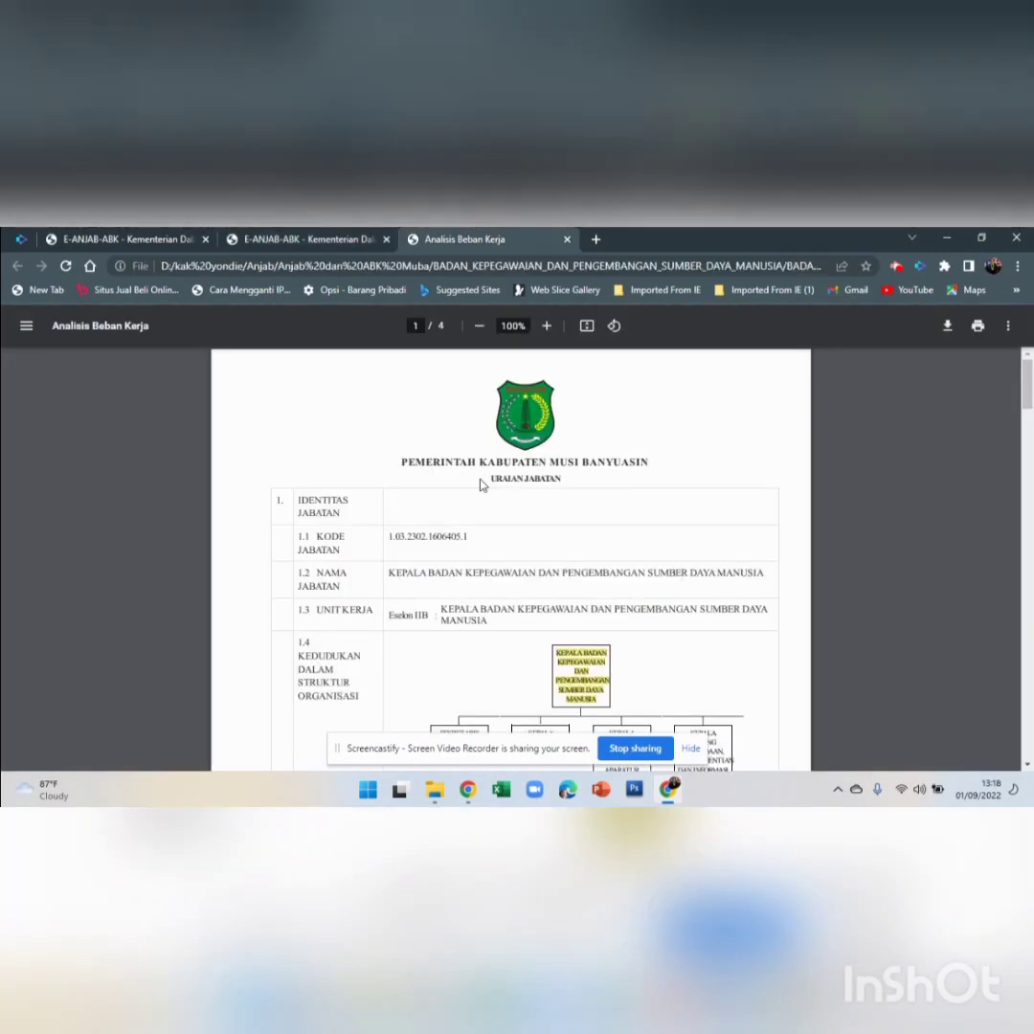
scroll(481, 486, "down", 7)
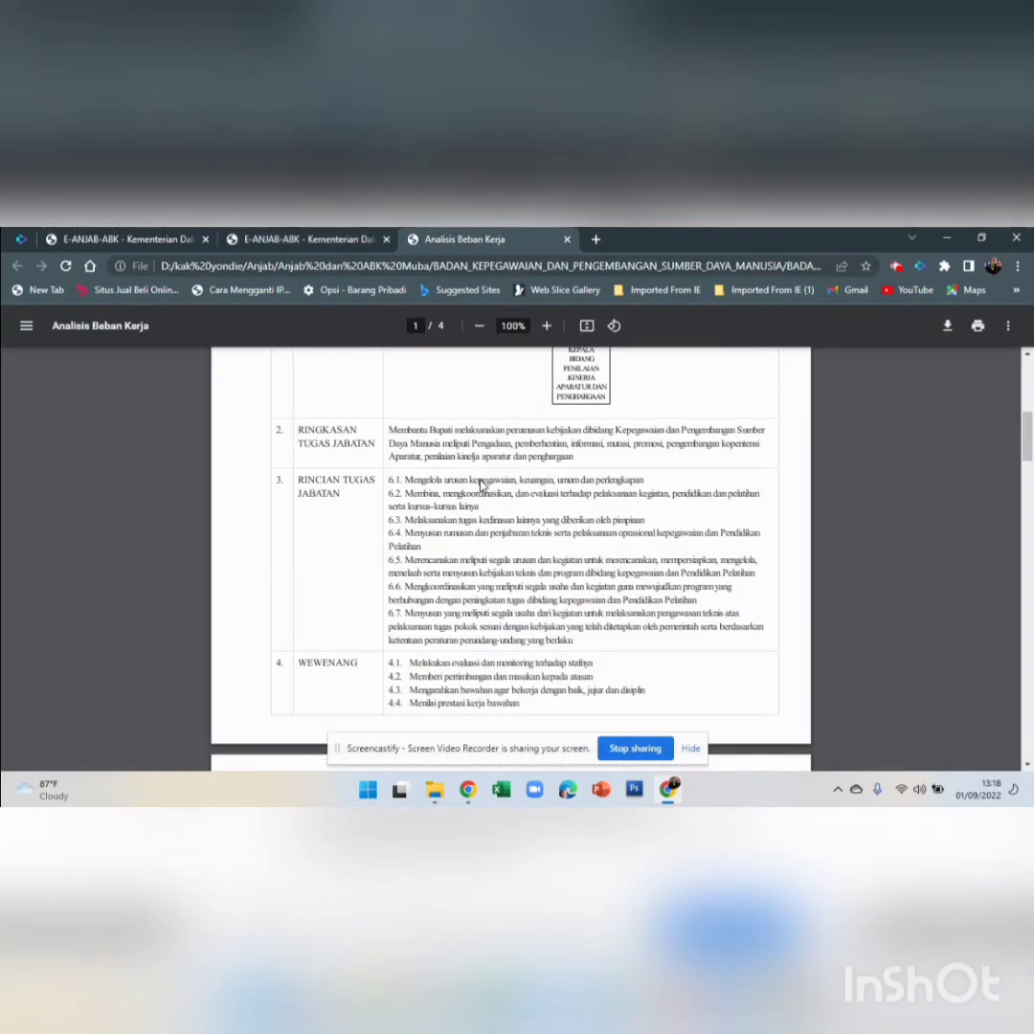
scroll(481, 486, "up", 8)
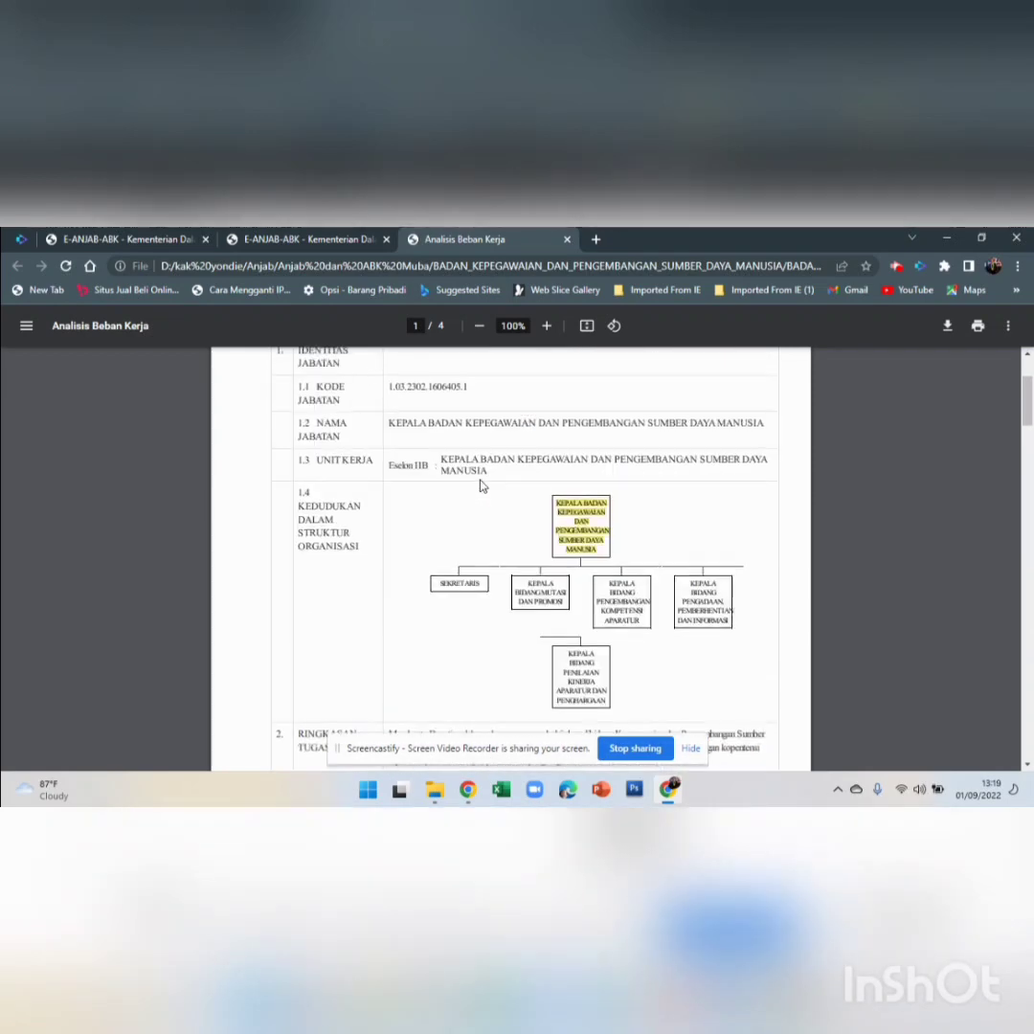
scroll(482, 487, "down", 3)
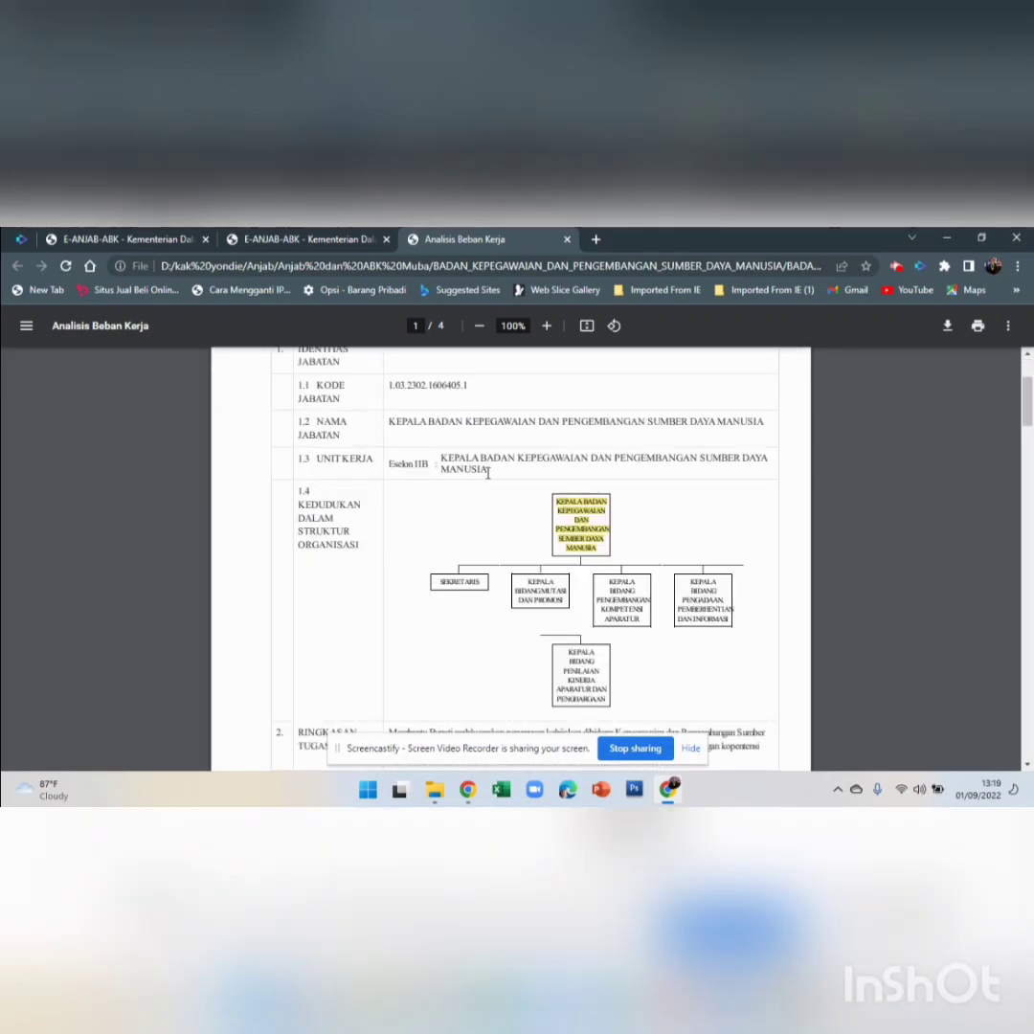
scroll(486, 479, "up", 1)
scroll(486, 478, "down", 5)
scroll(487, 484, "down", 8)
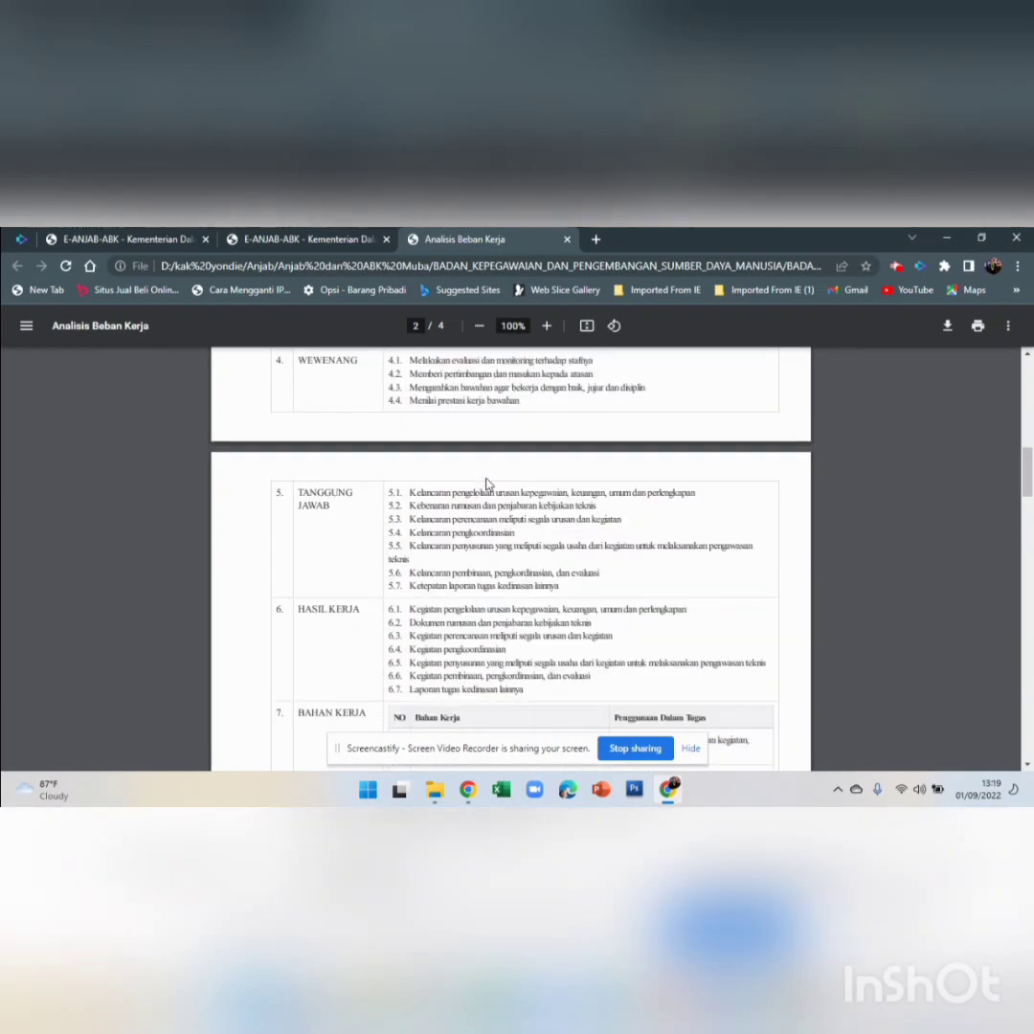
scroll(487, 485, "down", 4)
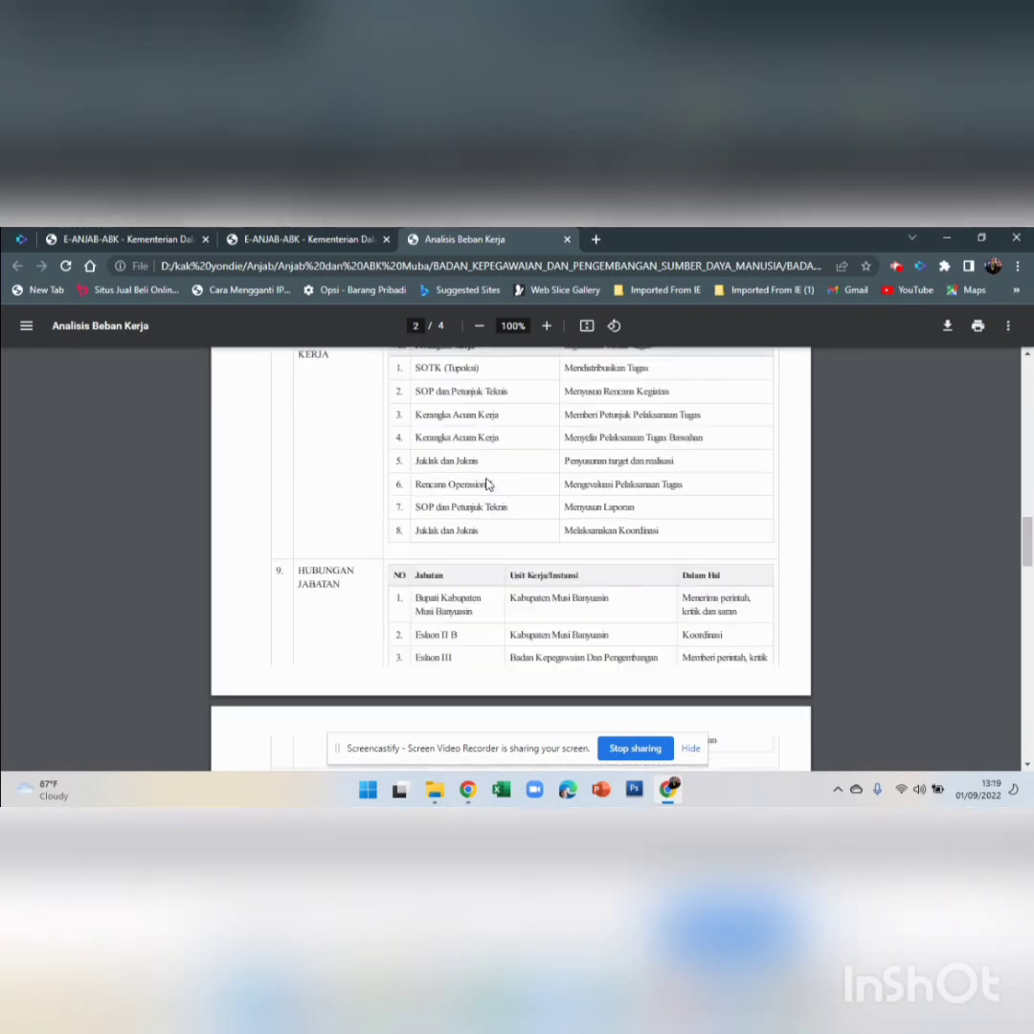
left_click(325, 239)
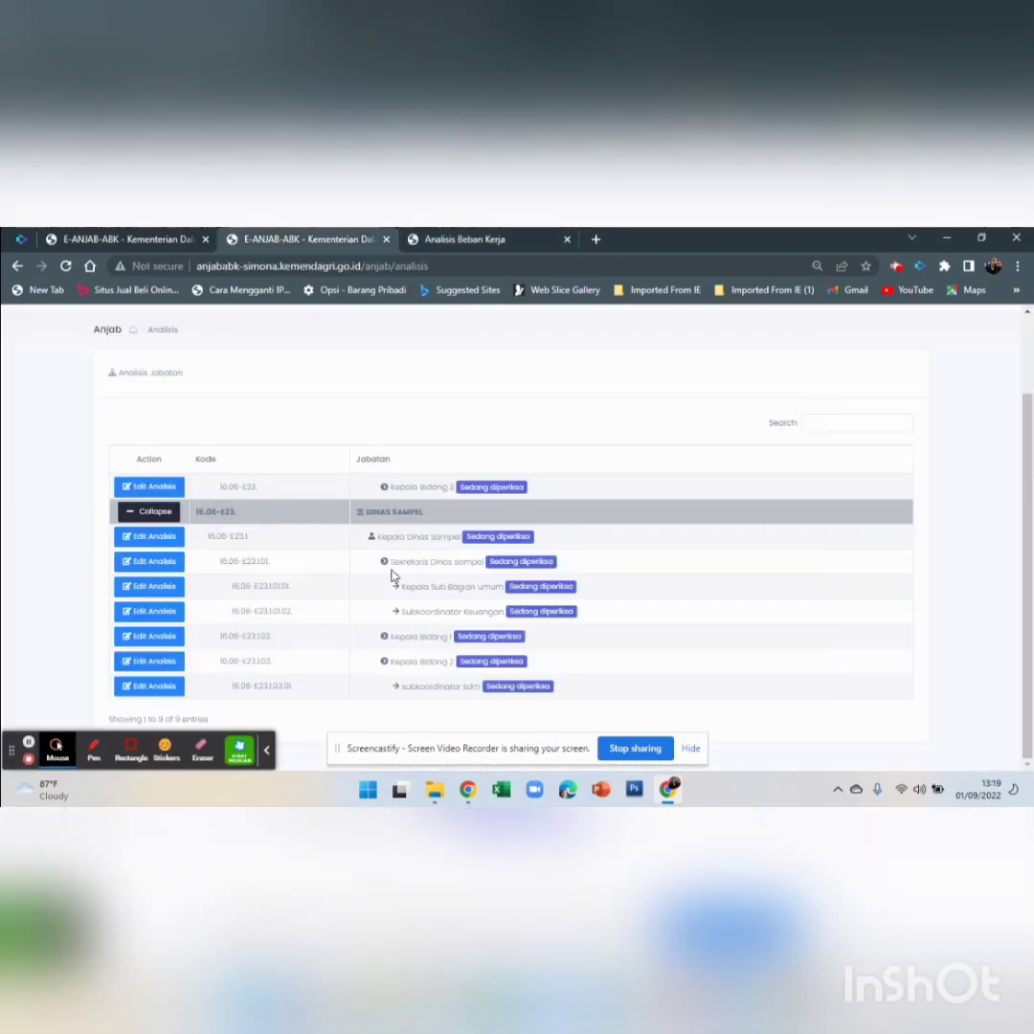
Open the Kepala Dinas Sampel analysis form and review the Tugas Pokok table in the PDF
left_click(154, 535)
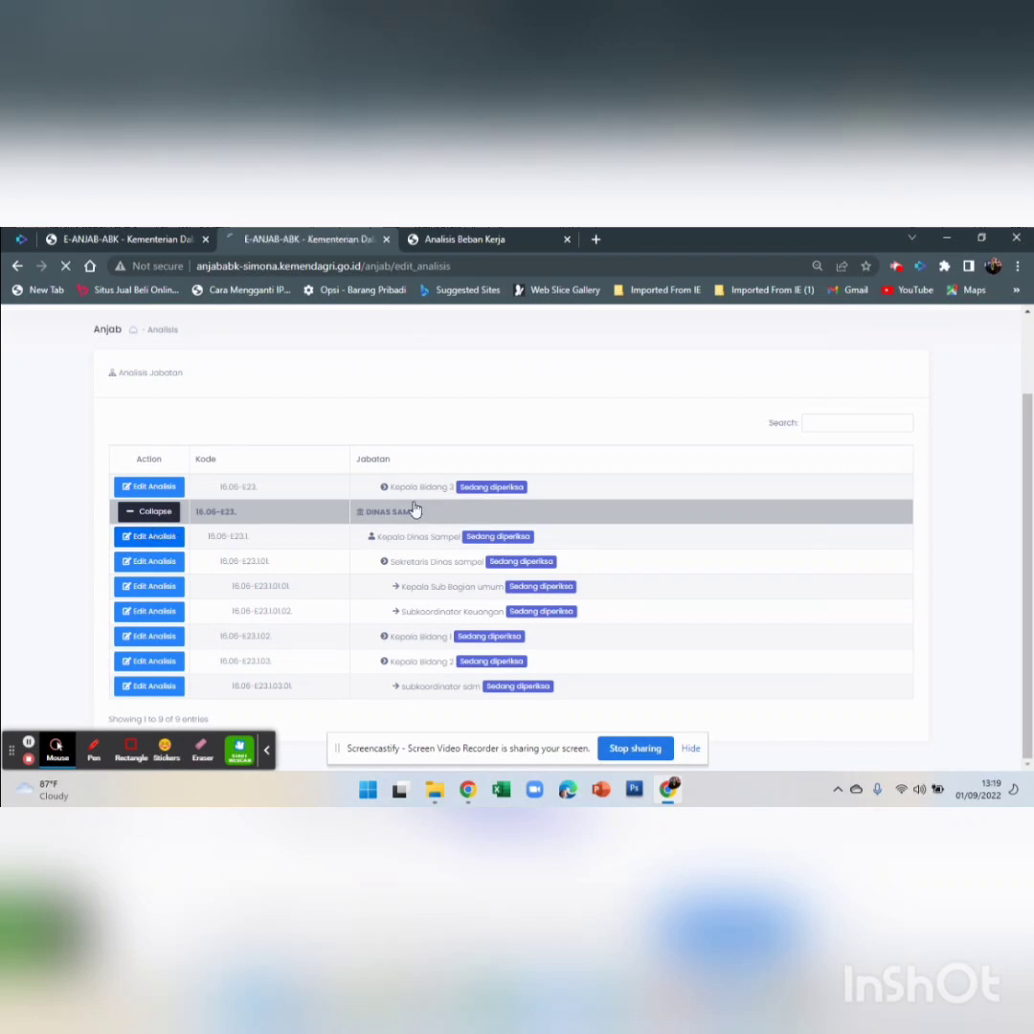
scroll(189, 552, "down", 1)
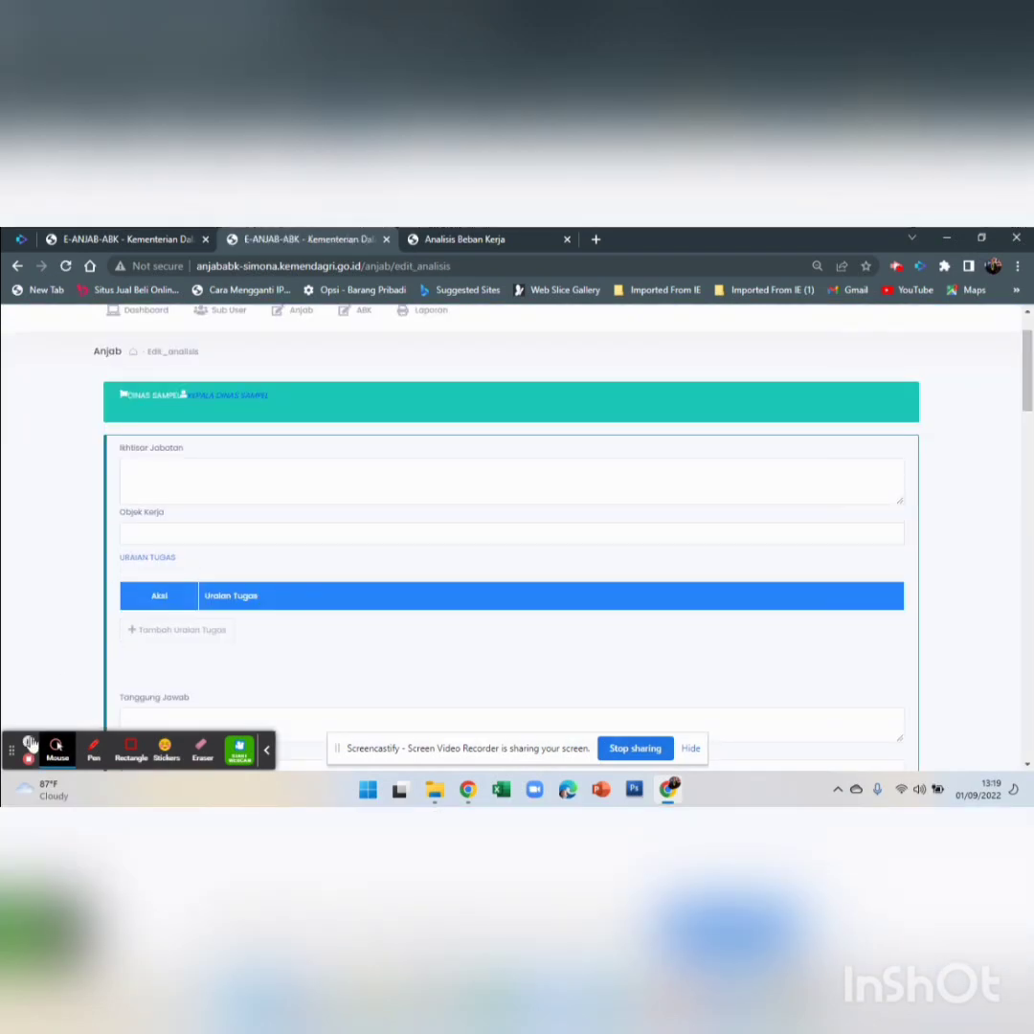
left_click(450, 238)
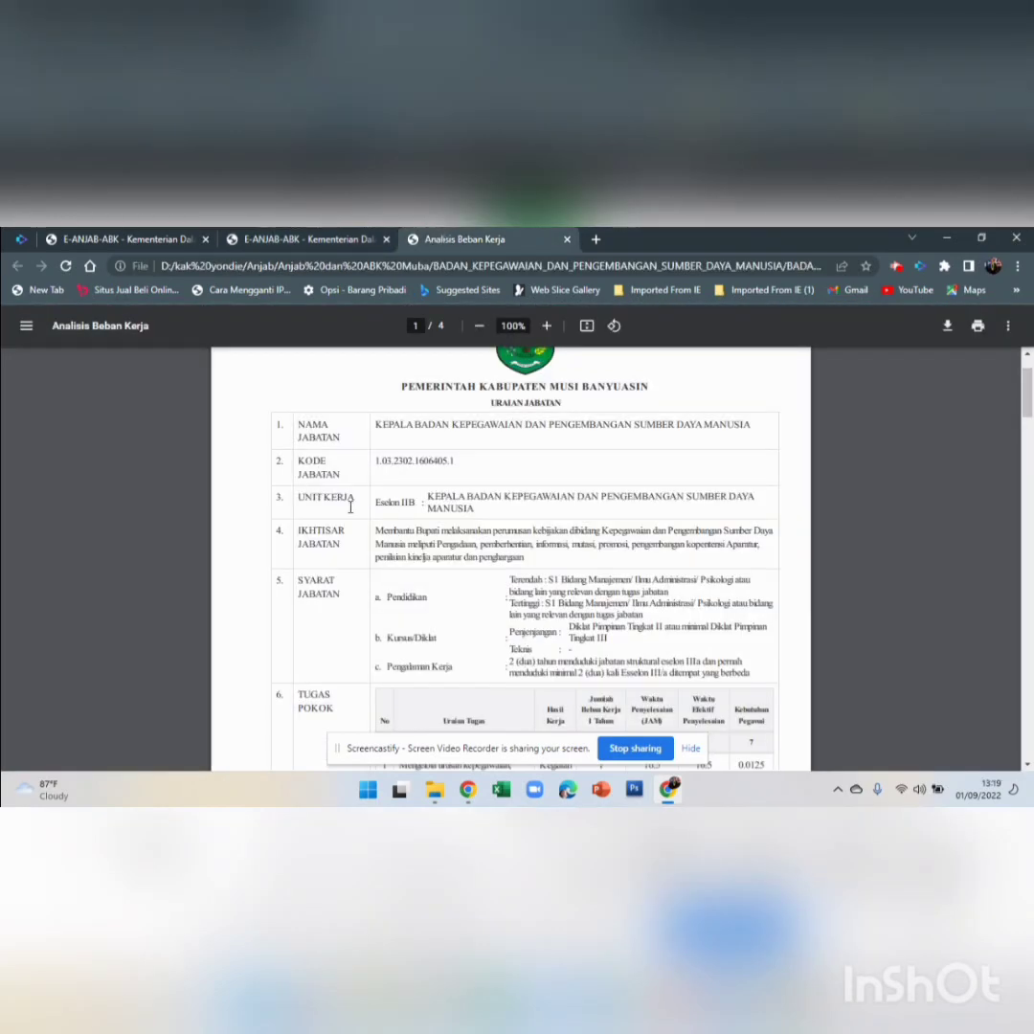
scroll(461, 609, "down", 3)
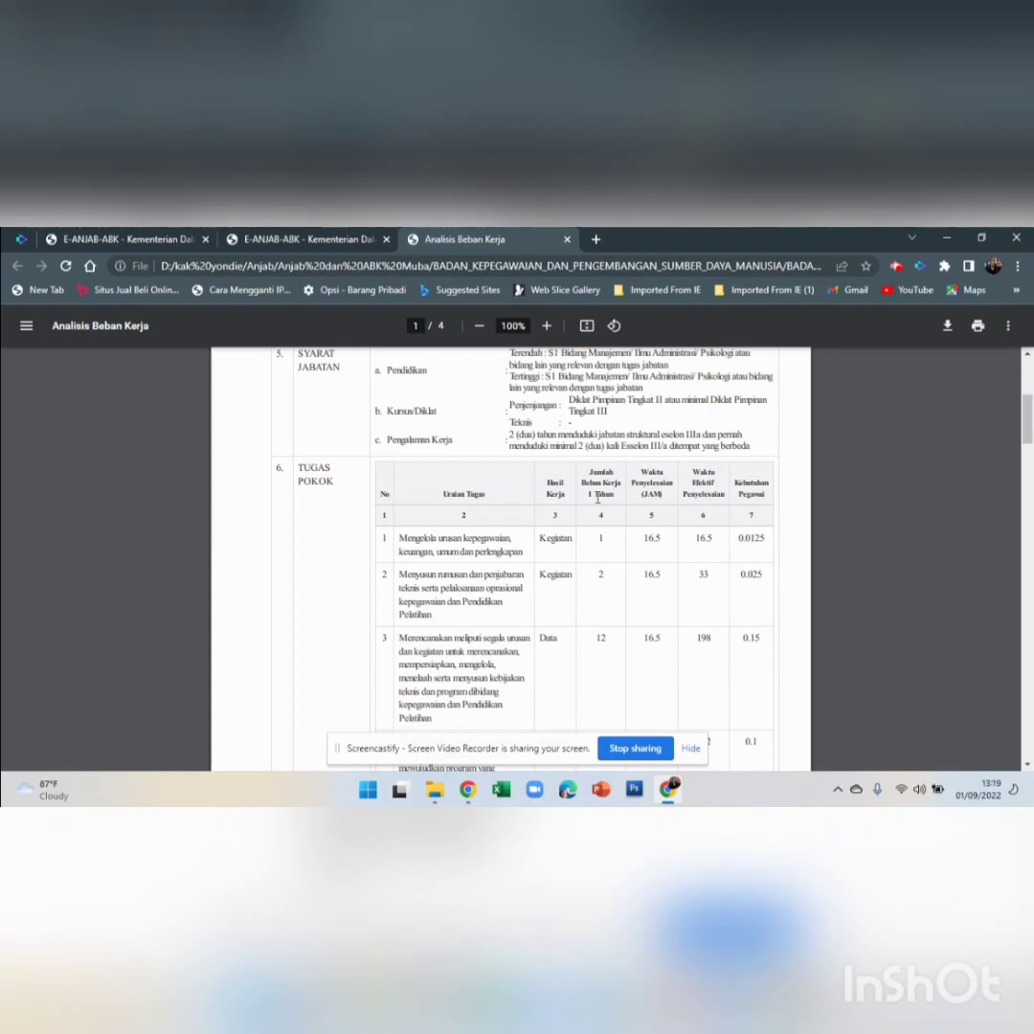
Back in the edit form, add a blank Uraian Tugas entry with Tambah Uraian Tugas
left_click(306, 238)
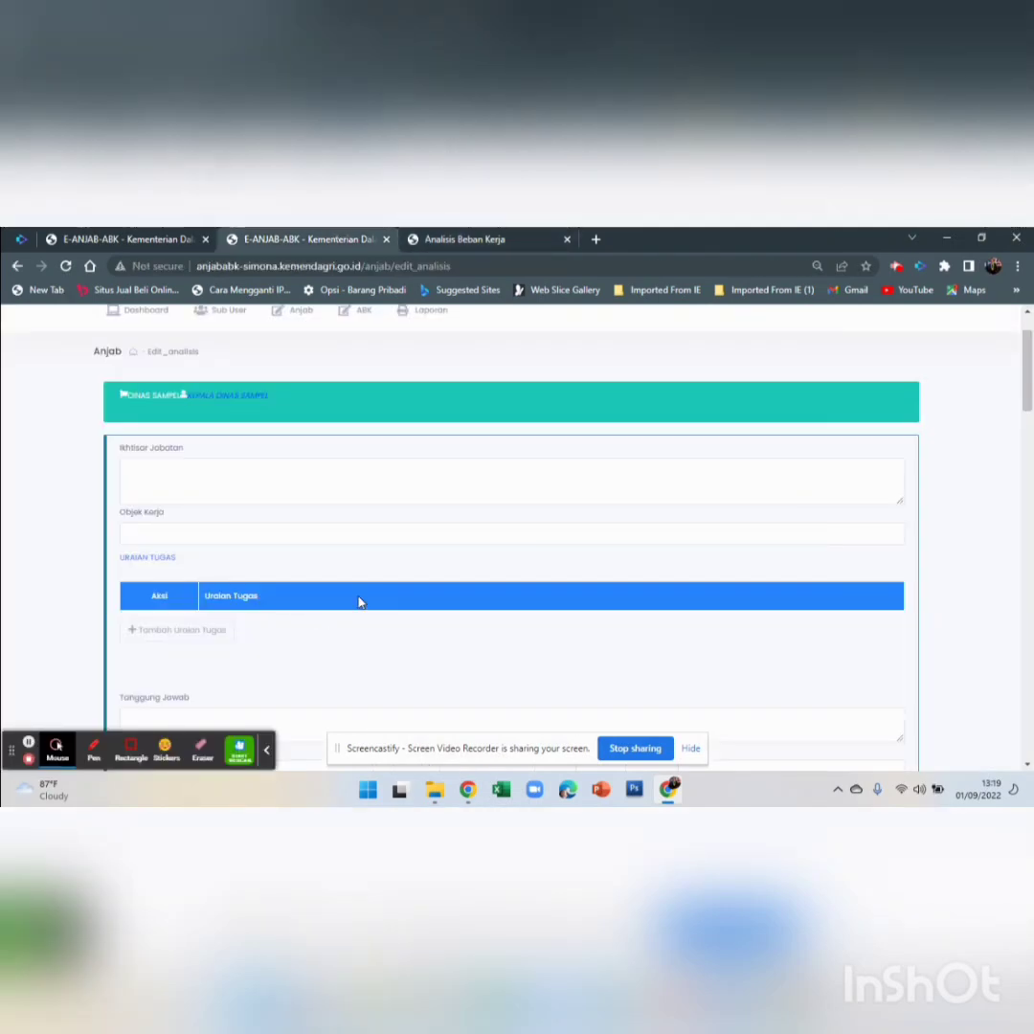
scroll(383, 574, "down", 2)
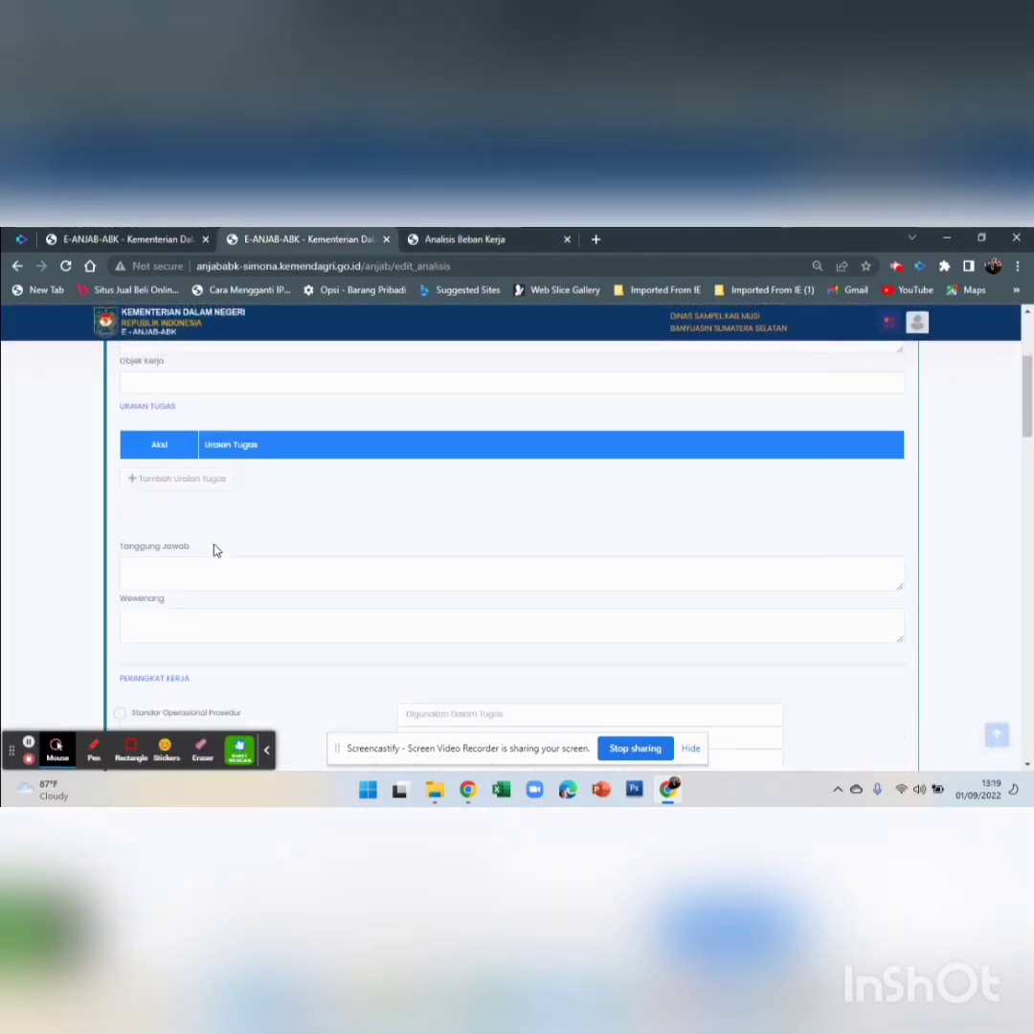
scroll(215, 549, "up", 1)
left_click(125, 555)
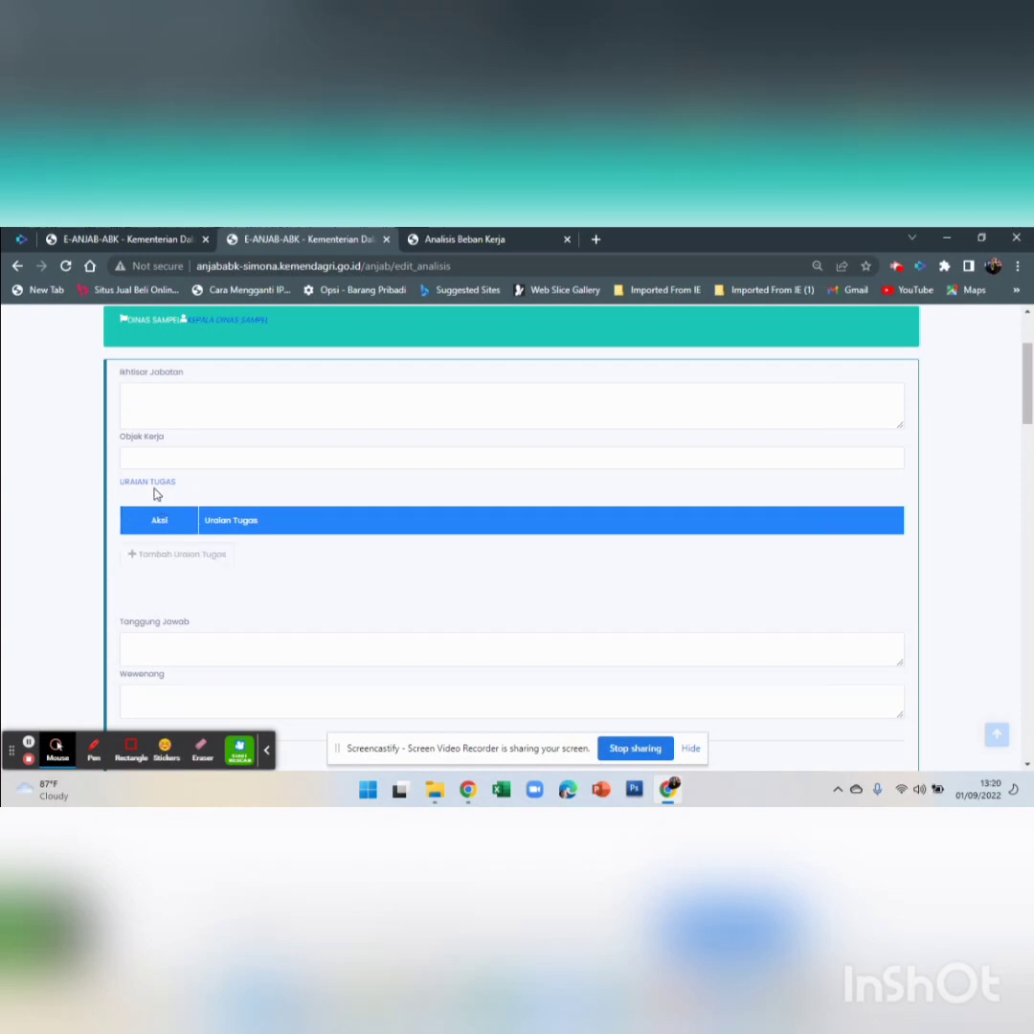
left_click(153, 555)
Add another task entry and focus its Uraian Tugas description box
left_click(365, 559)
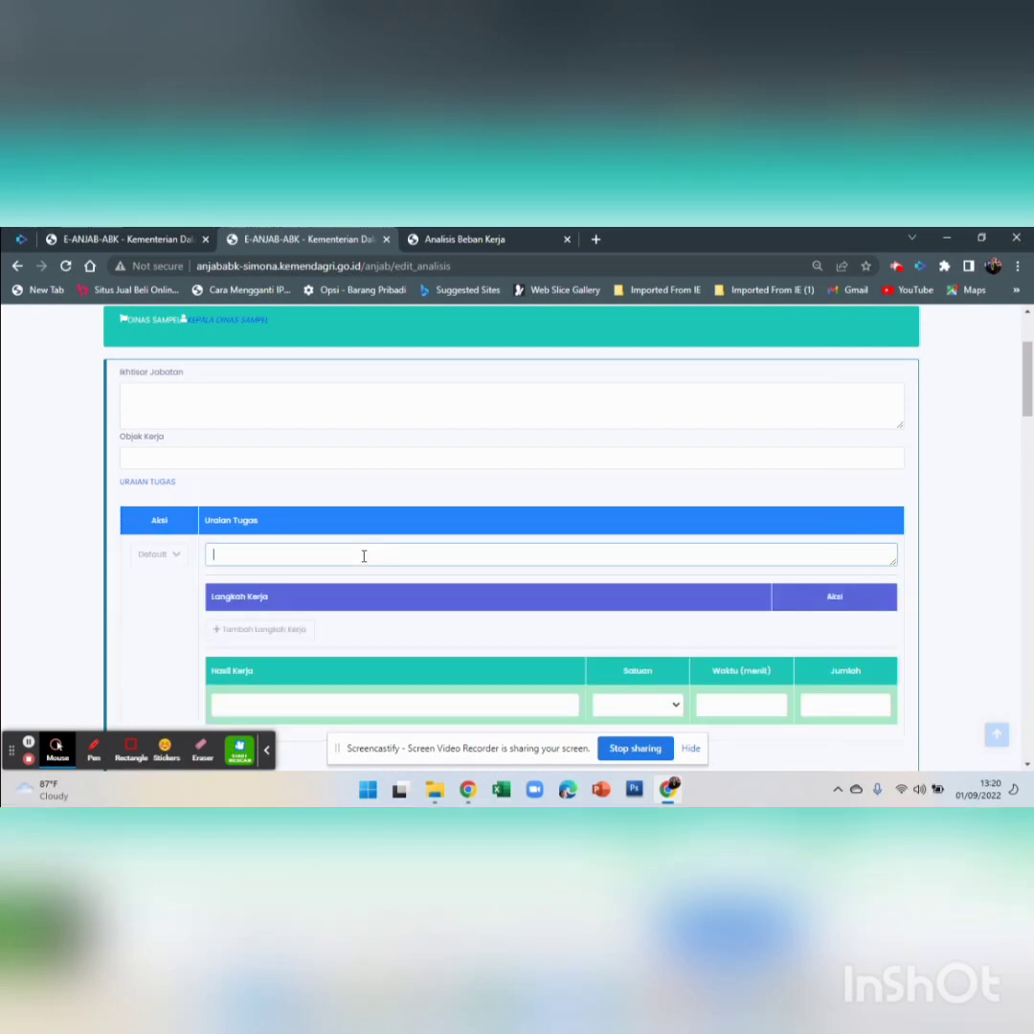
scroll(364, 560, "down", 1)
scroll(362, 562, "down", 1)
left_click(288, 403)
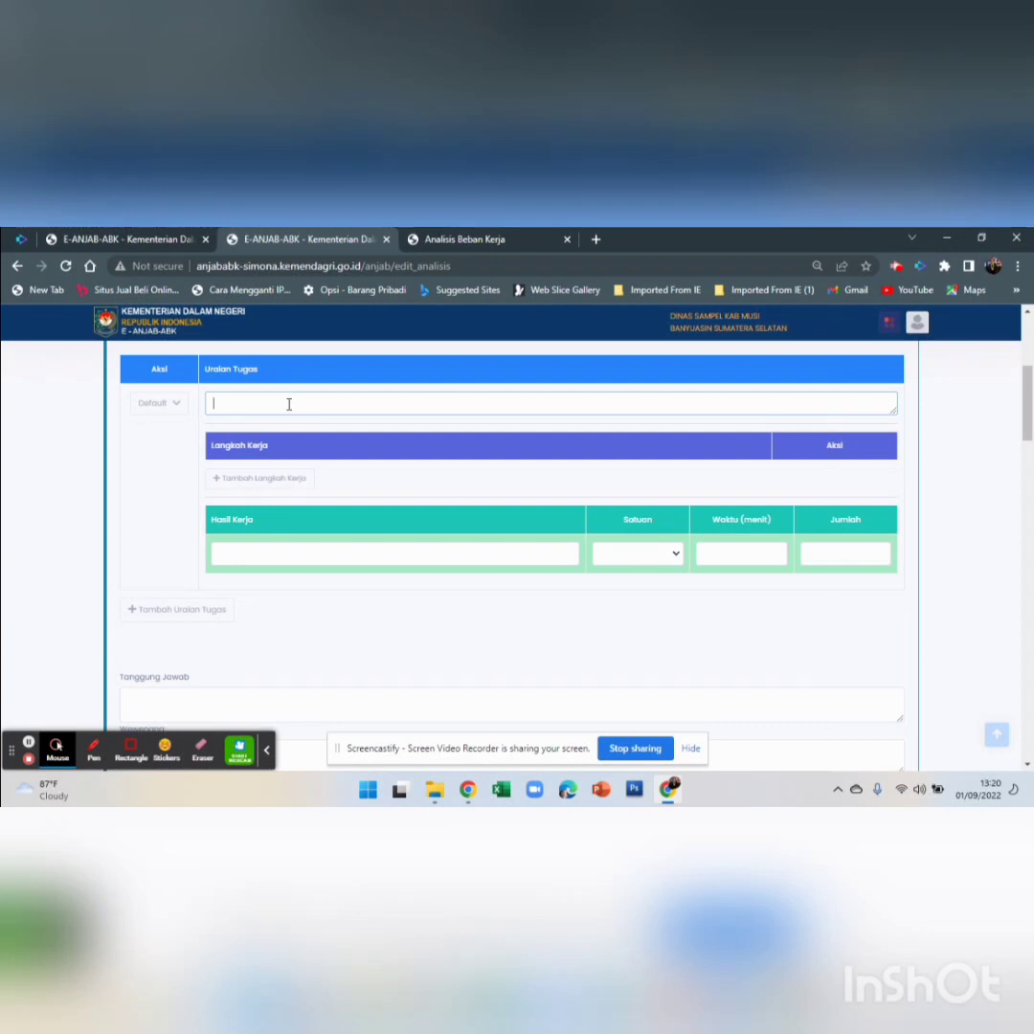
left_click(465, 239)
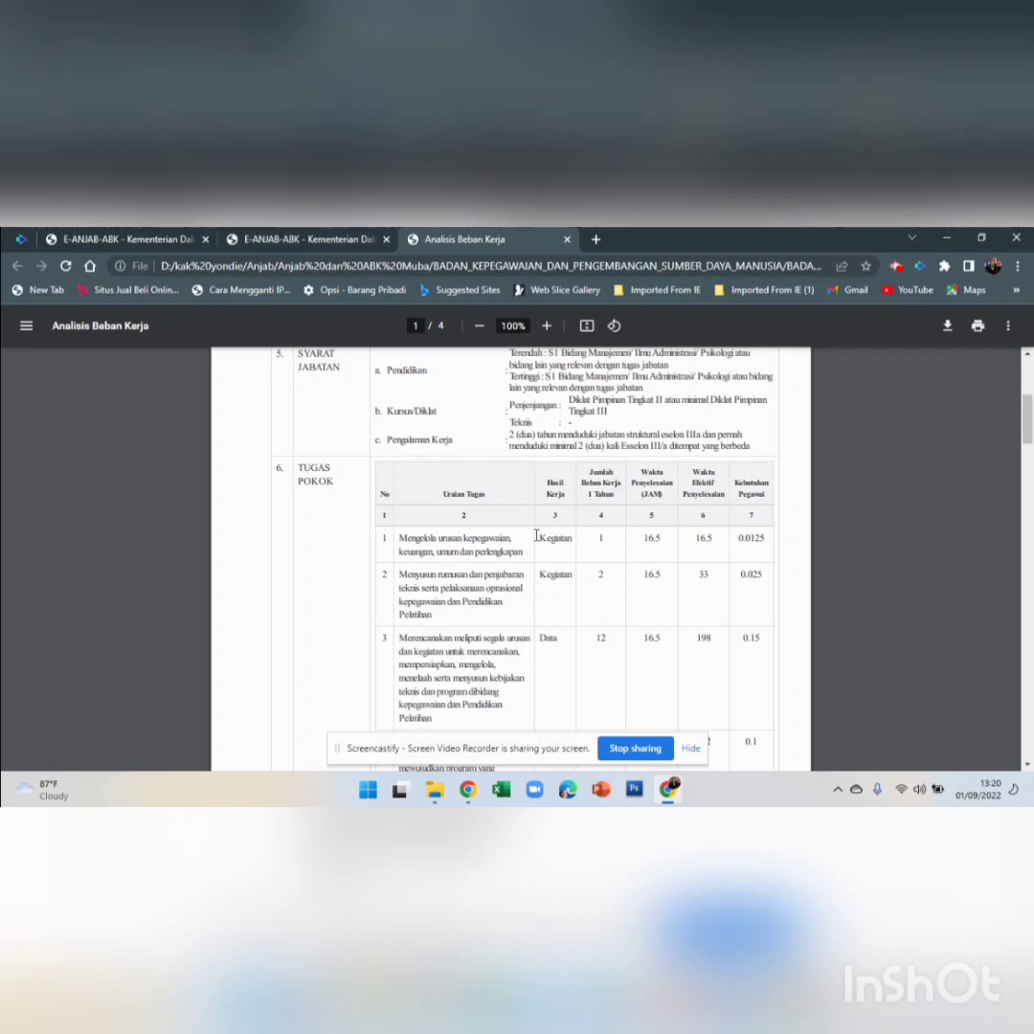
left_click(335, 238)
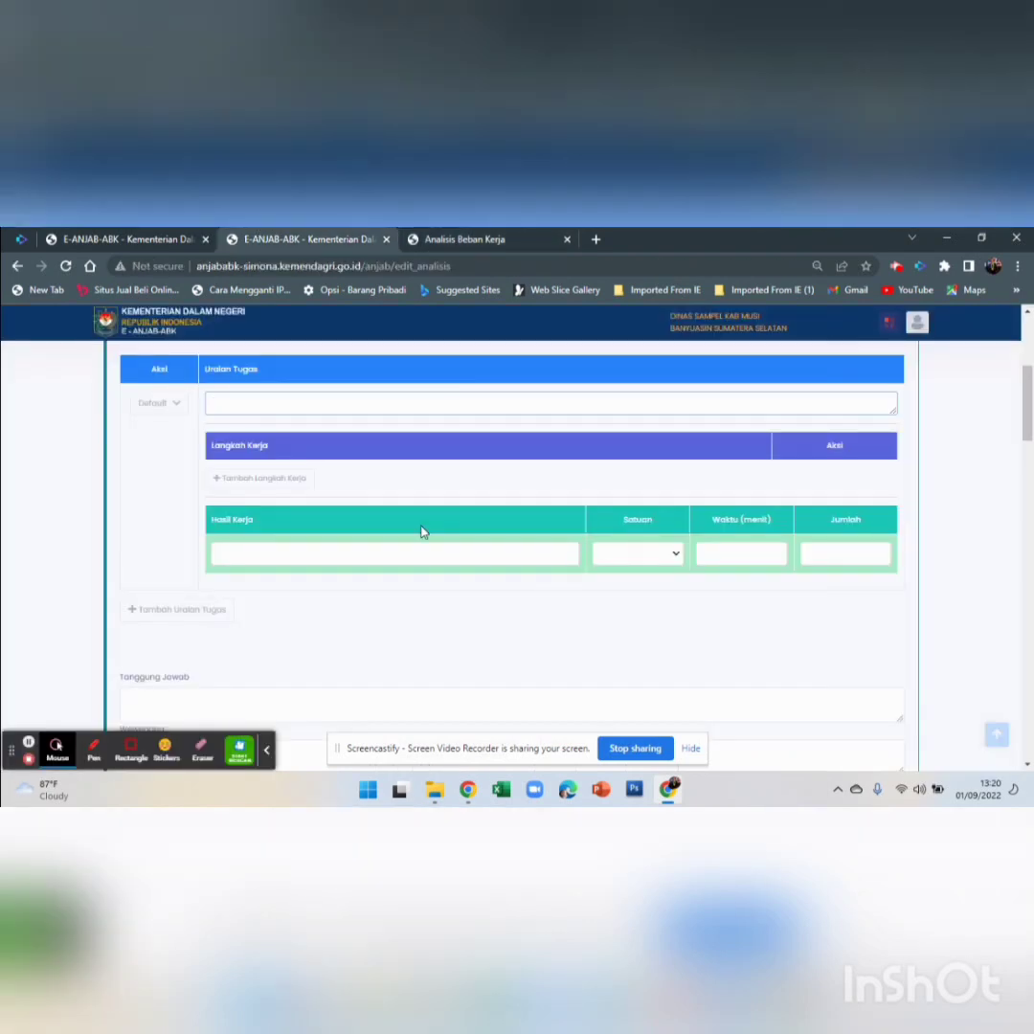
scroll(423, 532, "up", 1)
left_click(242, 478)
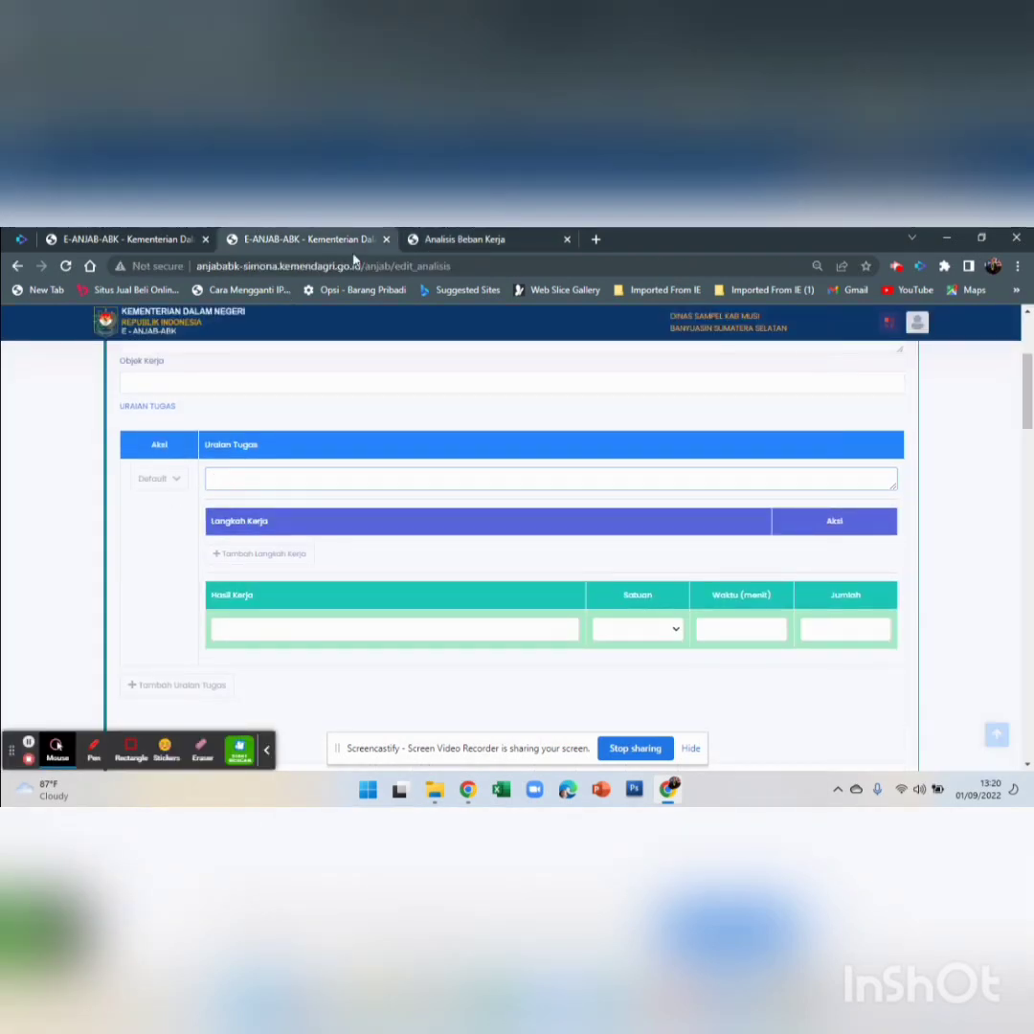
Copy the first task's description from the Analisis Beban Kerja PDF and paste it in
left_click(433, 238)
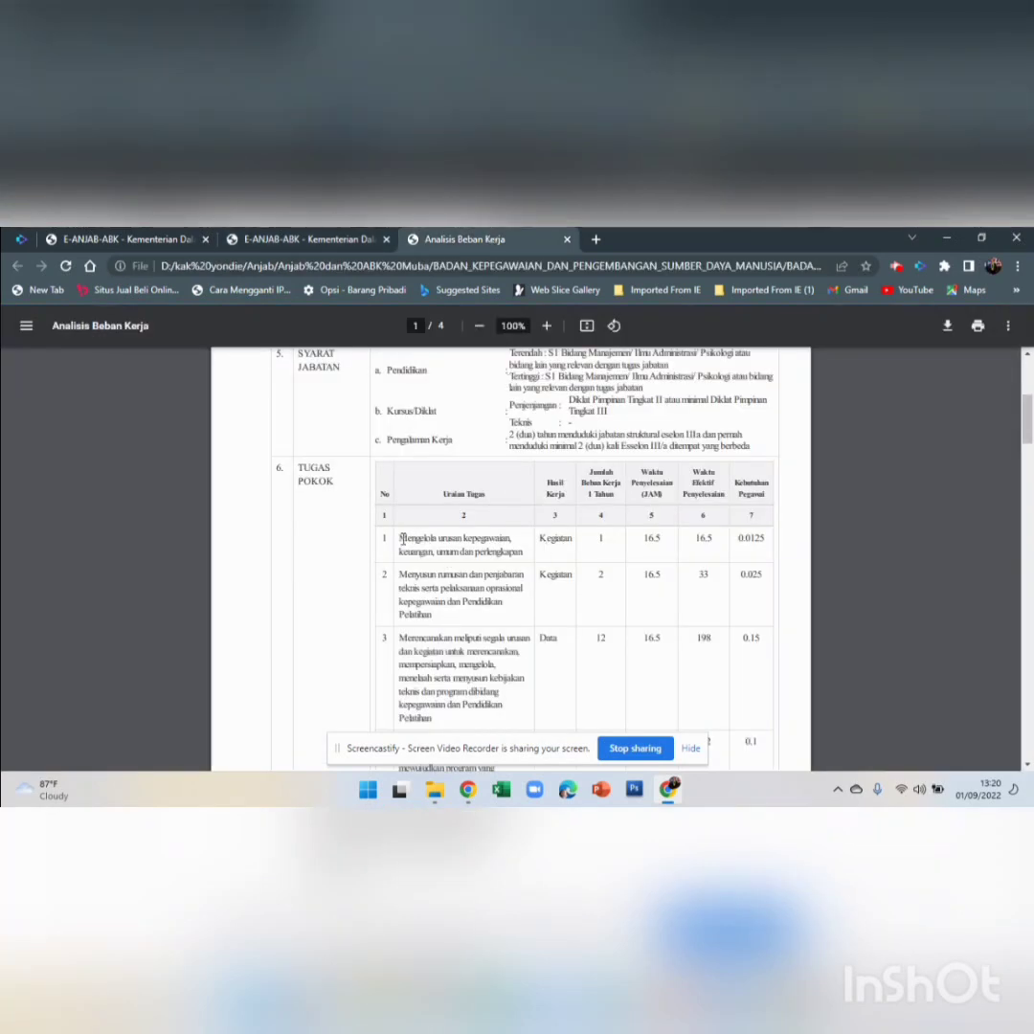
left_click_drag(400, 538, 530, 552)
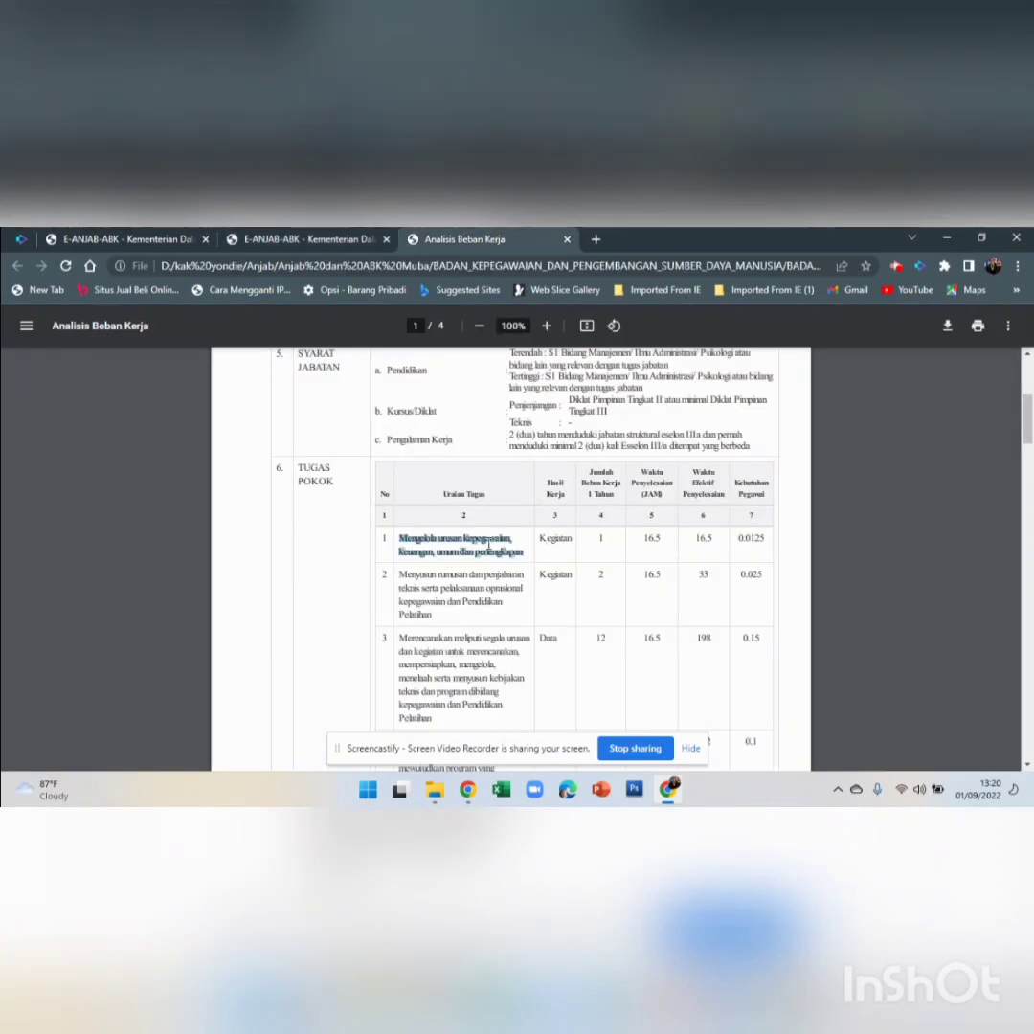
right_click(489, 544)
left_click(522, 559)
left_click(306, 238)
right_click(298, 485)
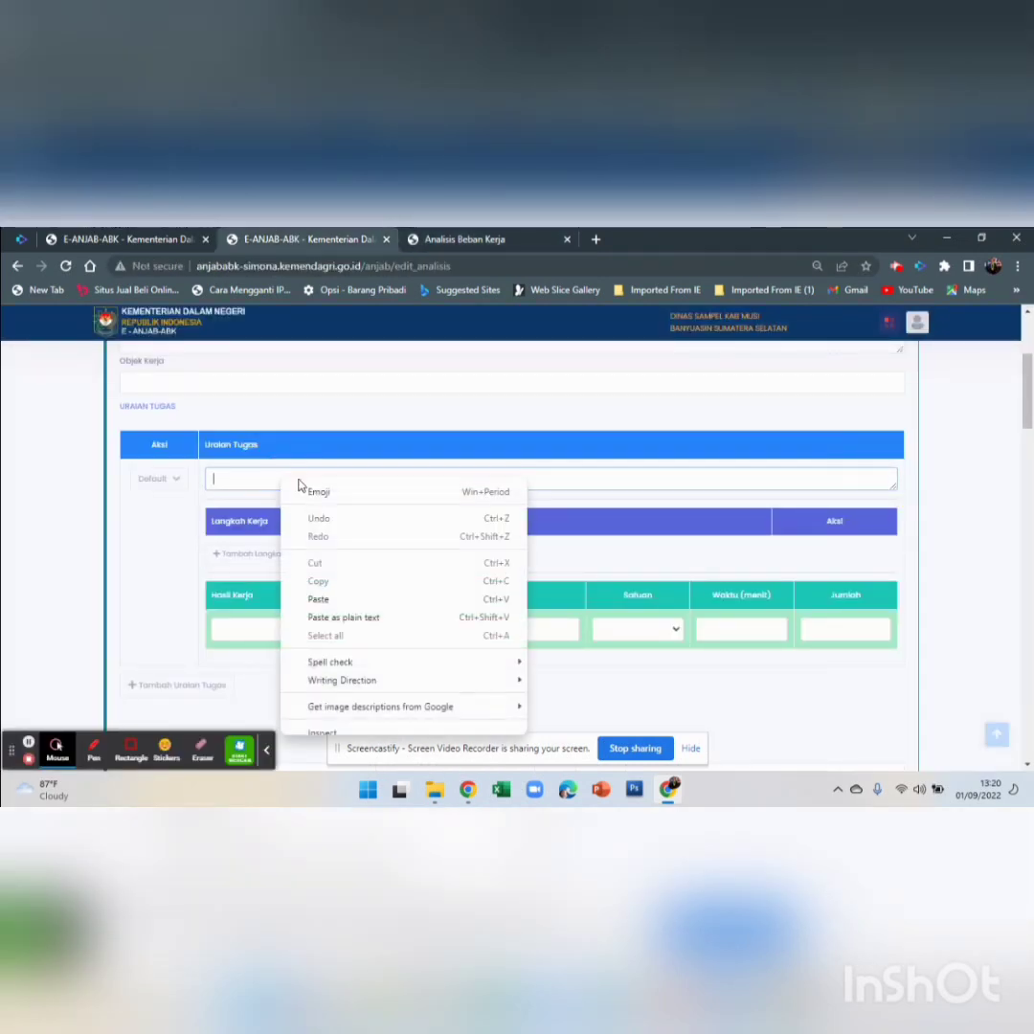
left_click(331, 599)
Join the pasted text onto one line and add commas after kepegawaian and keuangan
left_click(383, 478)
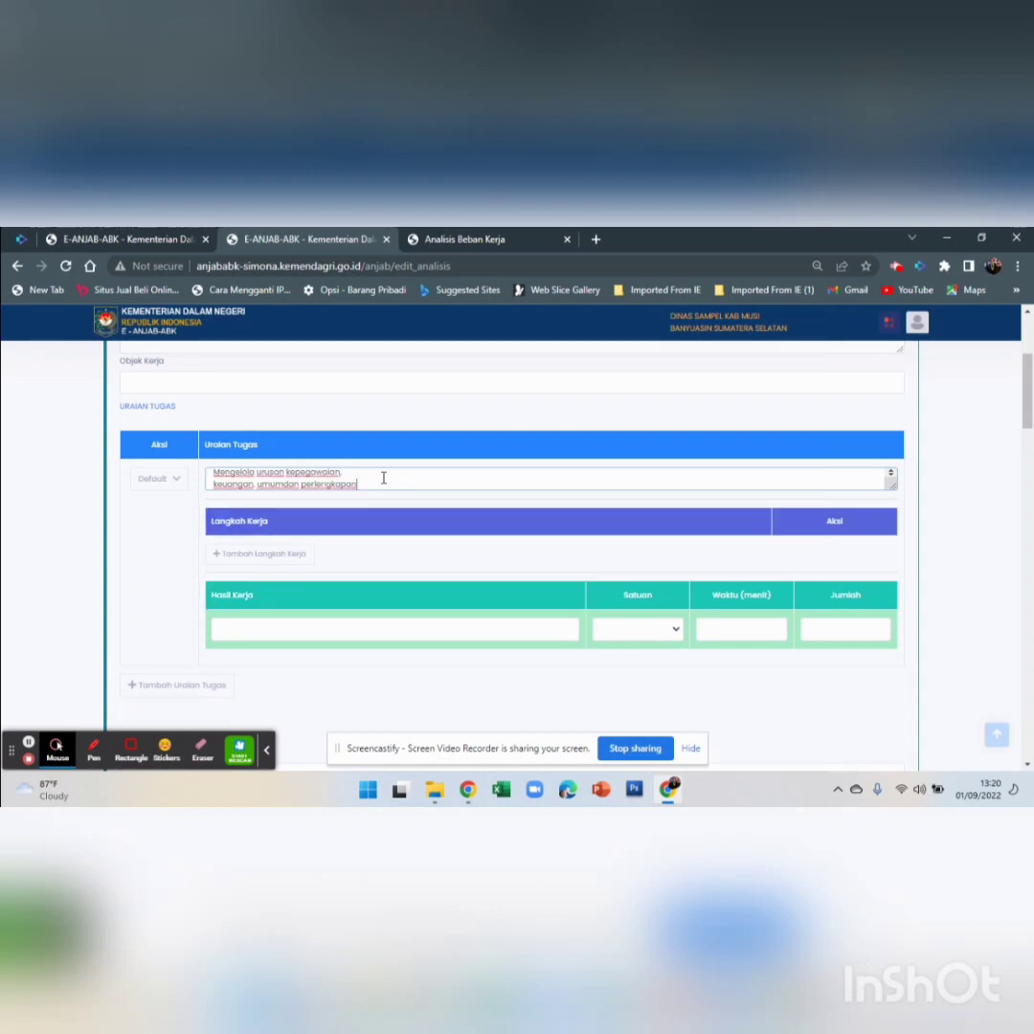
key("Delete")
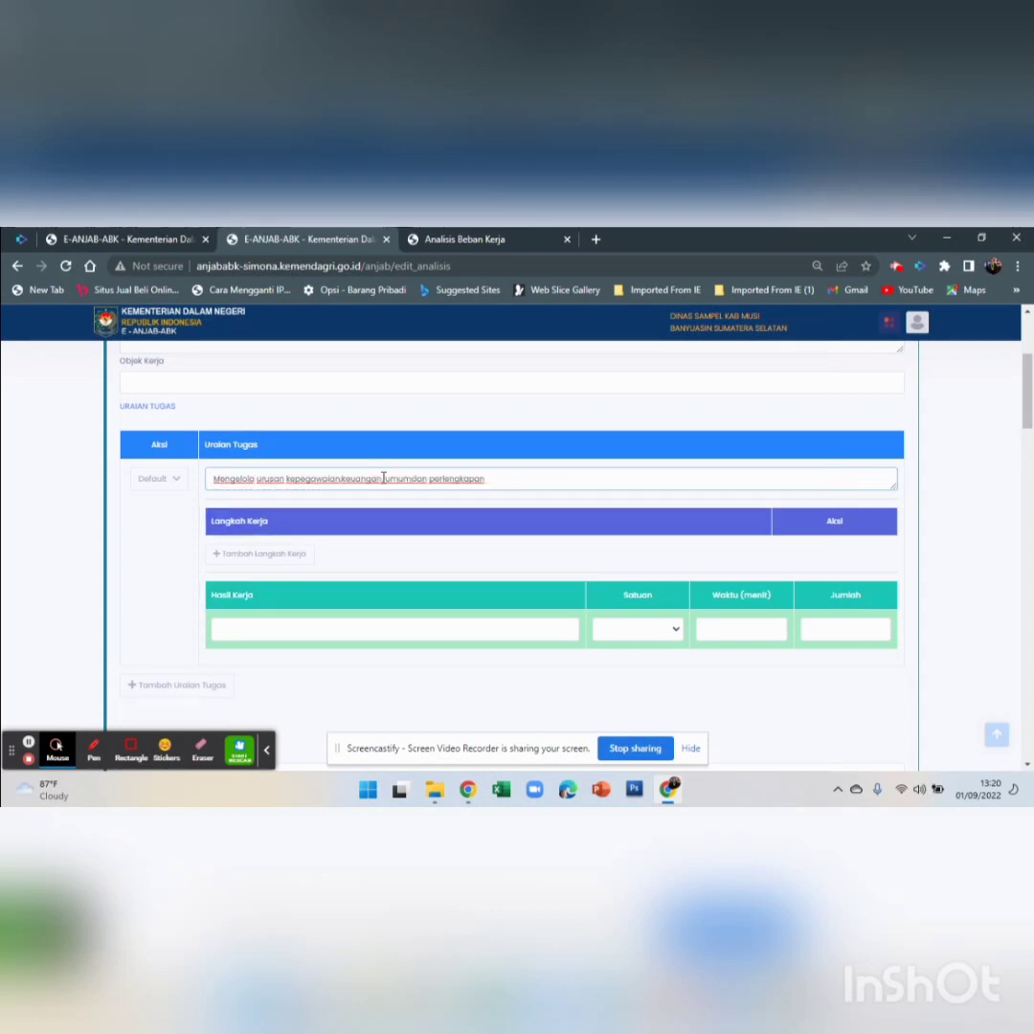
type(",")
left_click(337, 483)
type(",")
scroll(476, 479, "up", 1)
scroll(438, 509, "down", 1)
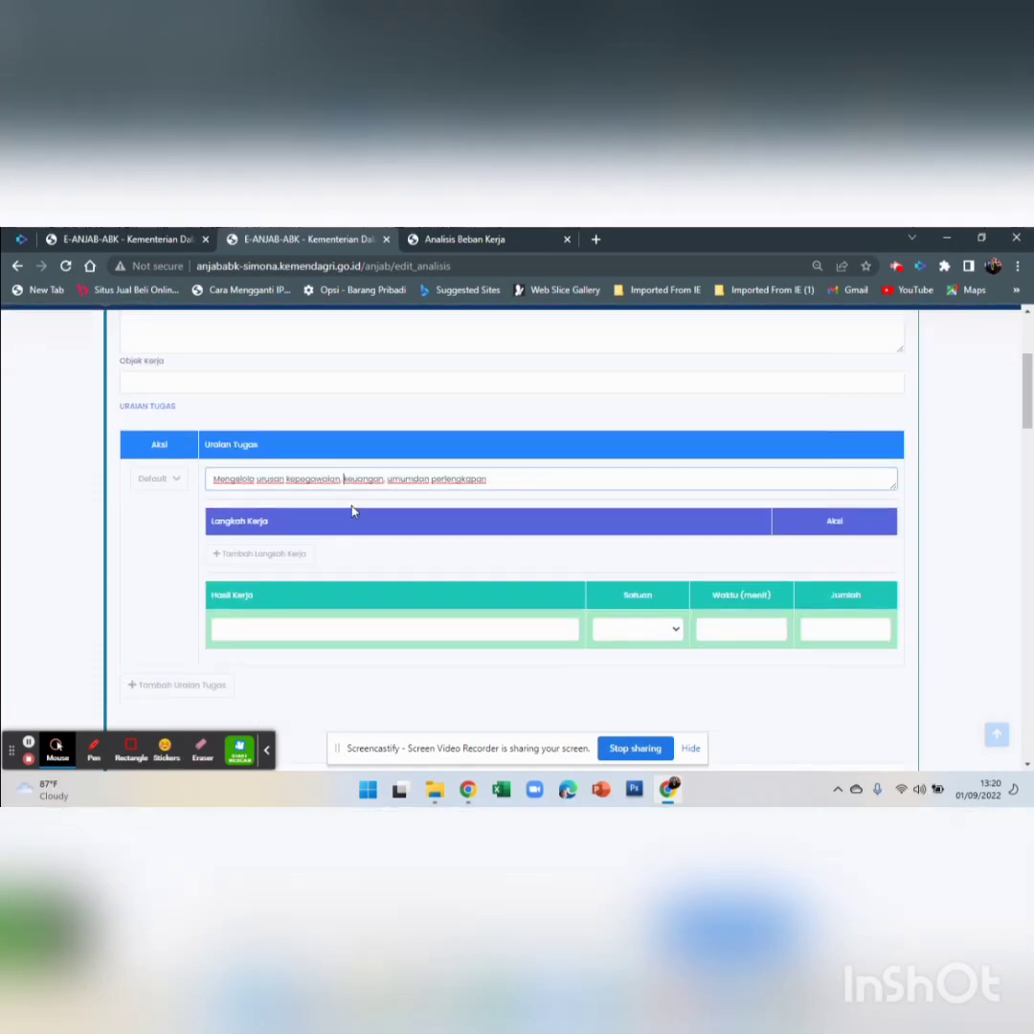
Fill Hasil Kerja with 'terkelolan' followed by the pasted task wording
left_click(305, 630)
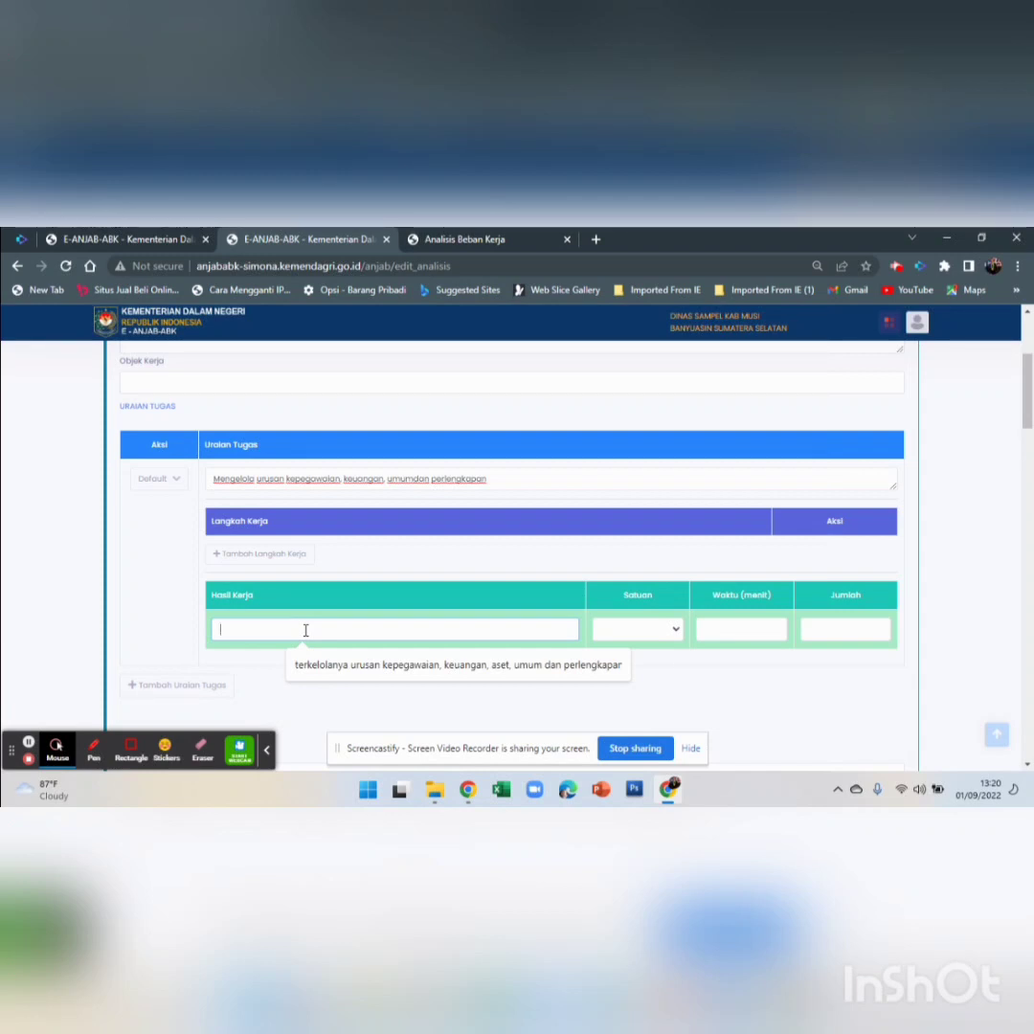
type("terkelolanya")
left_click_drag(257, 480, 323, 482)
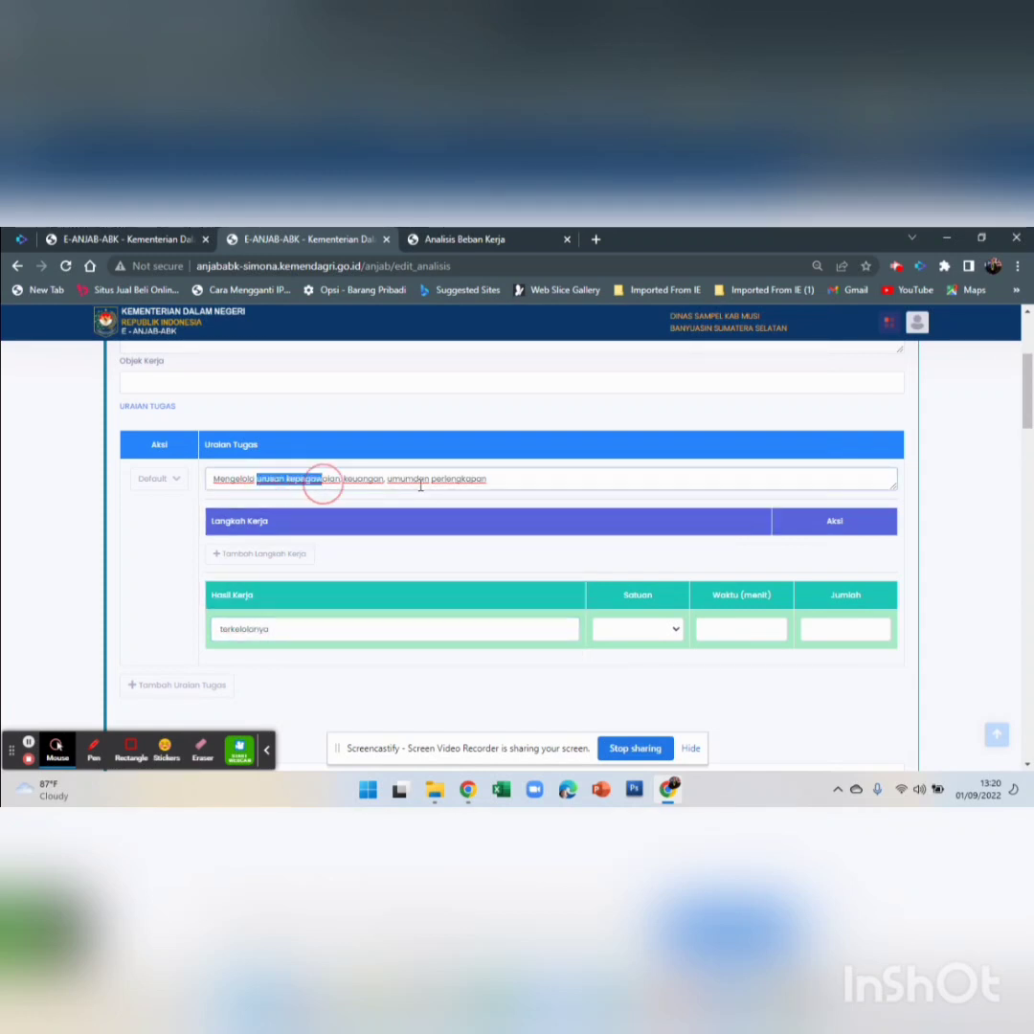
left_click_drag(419, 486, 487, 490)
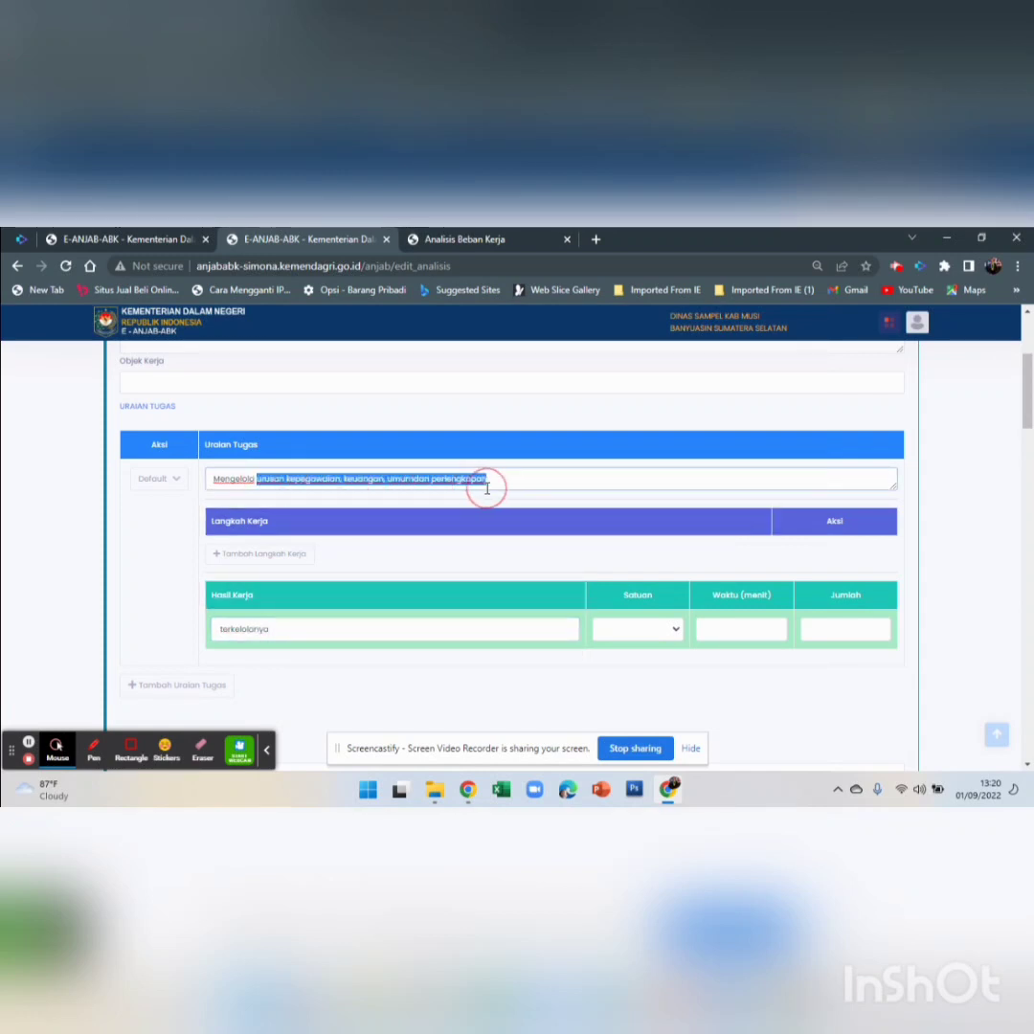
left_click(387, 634)
key("ctrl+v")
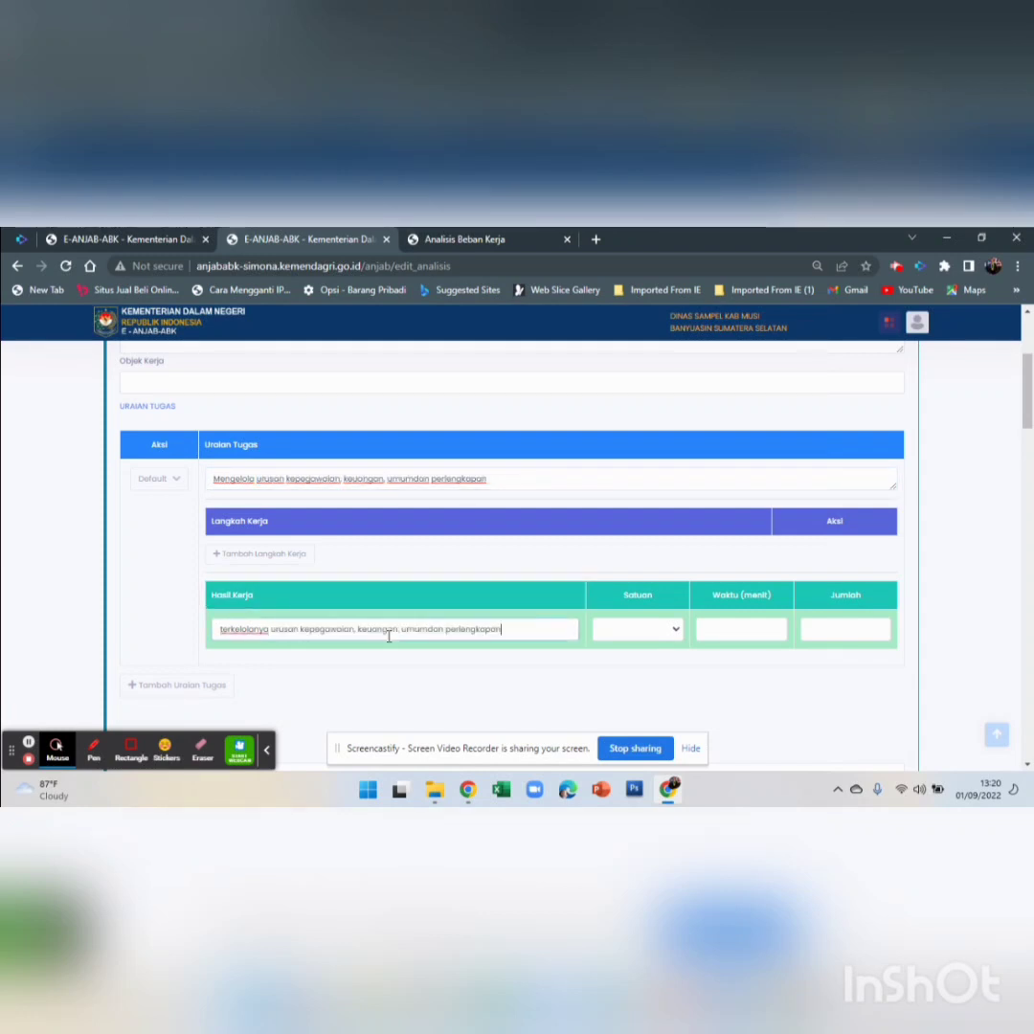
Set the task's Satuan to Kegiatan after checking the unit in the PDF
left_click(637, 632)
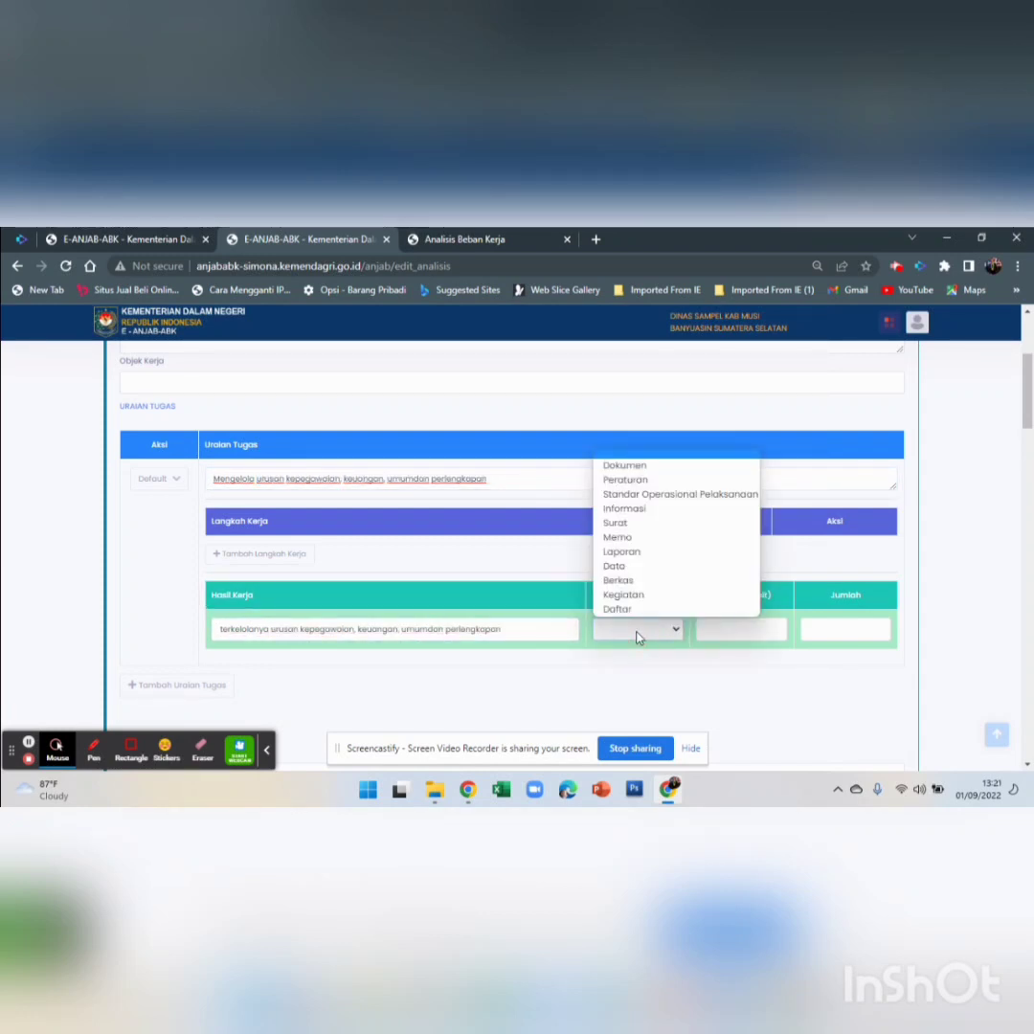
left_click(426, 240)
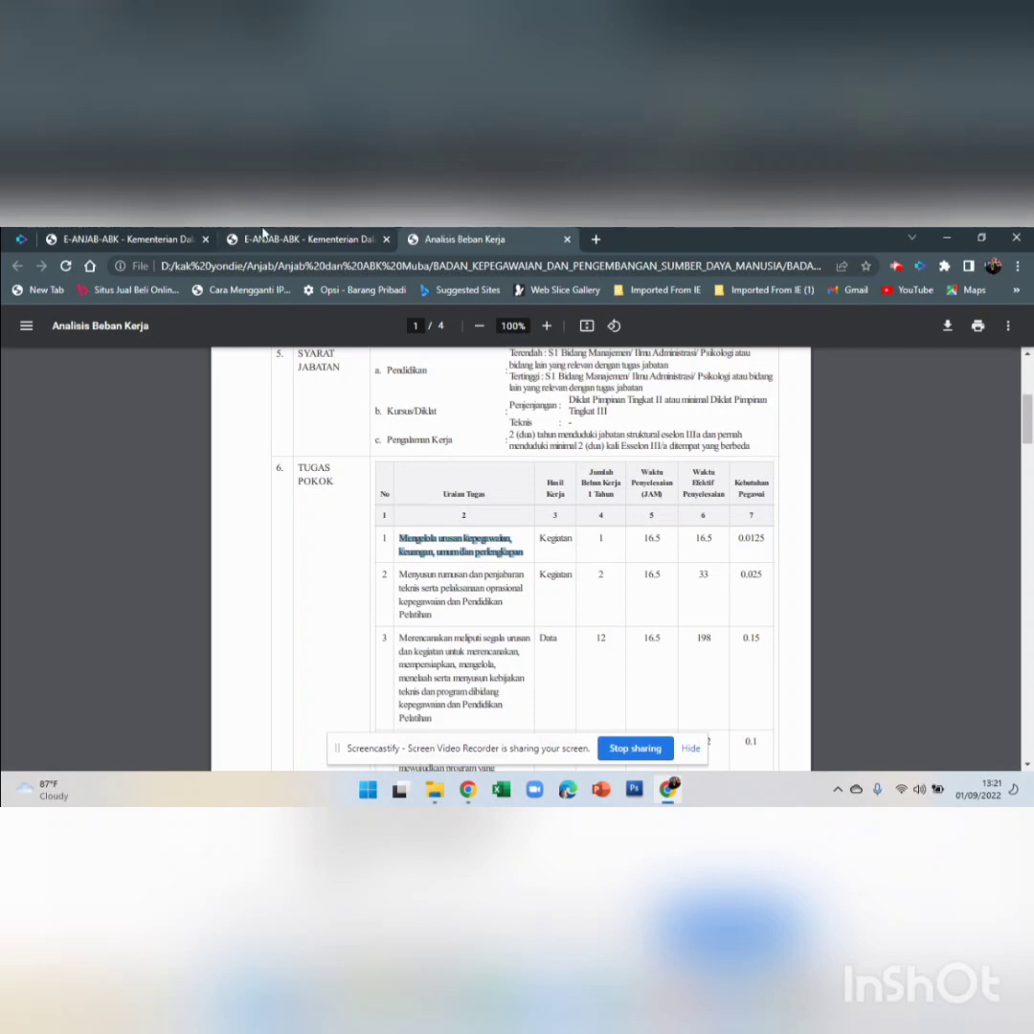
key("ctrl+shift+Tab")
left_click(651, 630)
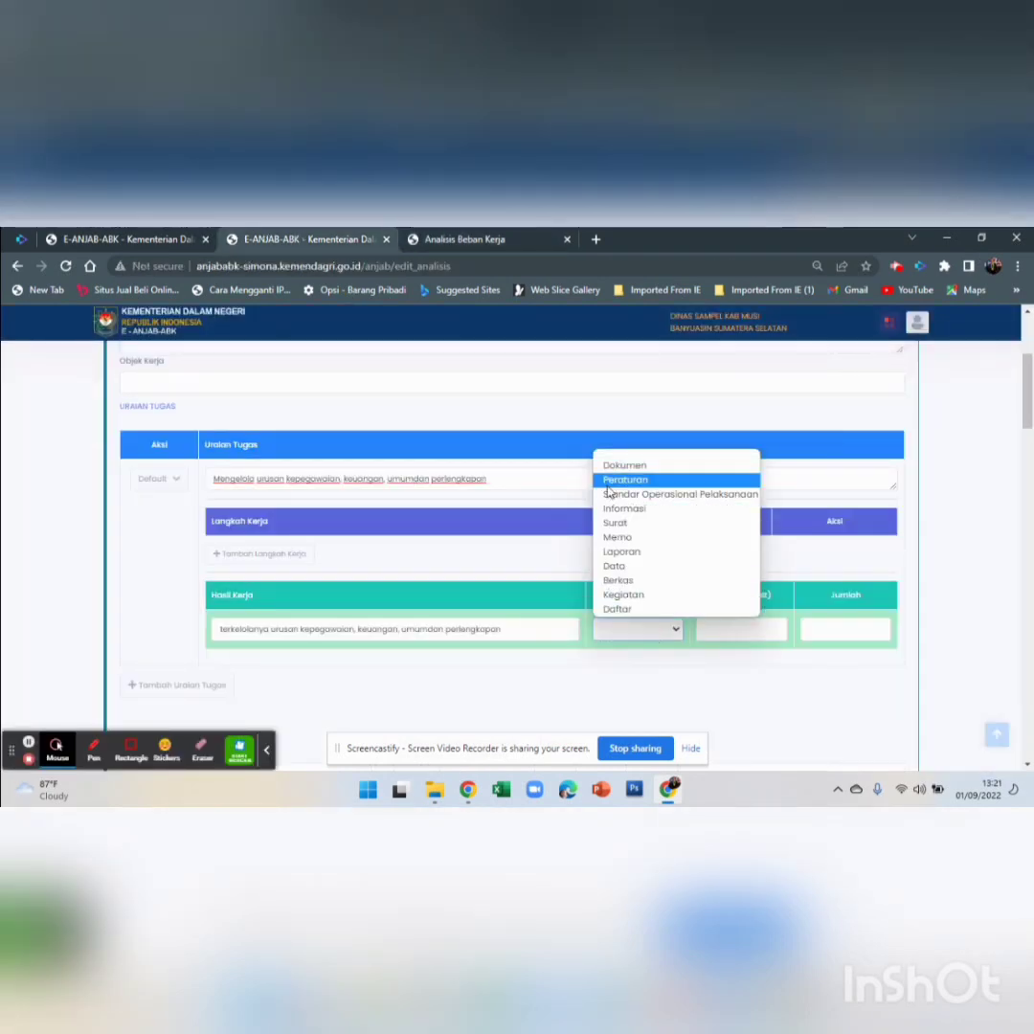
left_click(632, 598)
Check the PDF's completion time and enter 930 in the Waktu (minutes) field
left_click(469, 241)
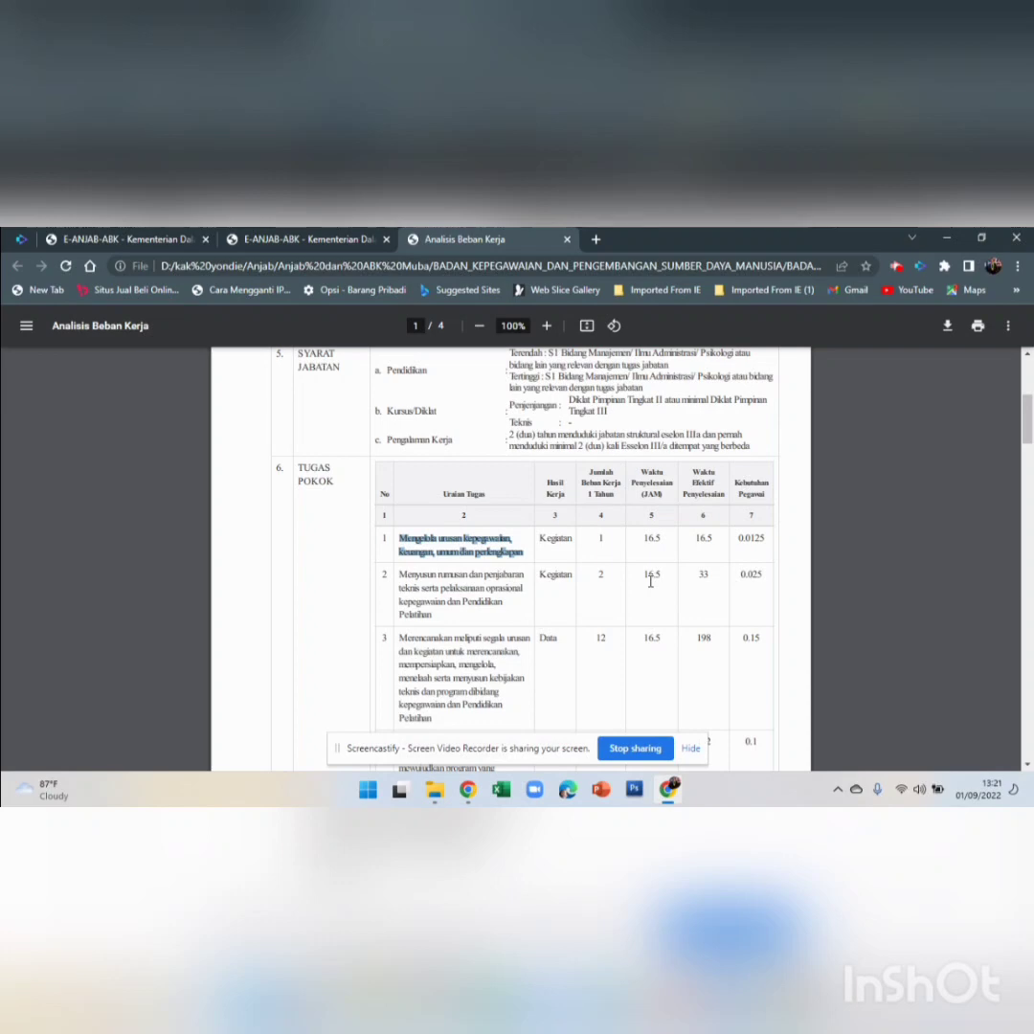
left_click(324, 241)
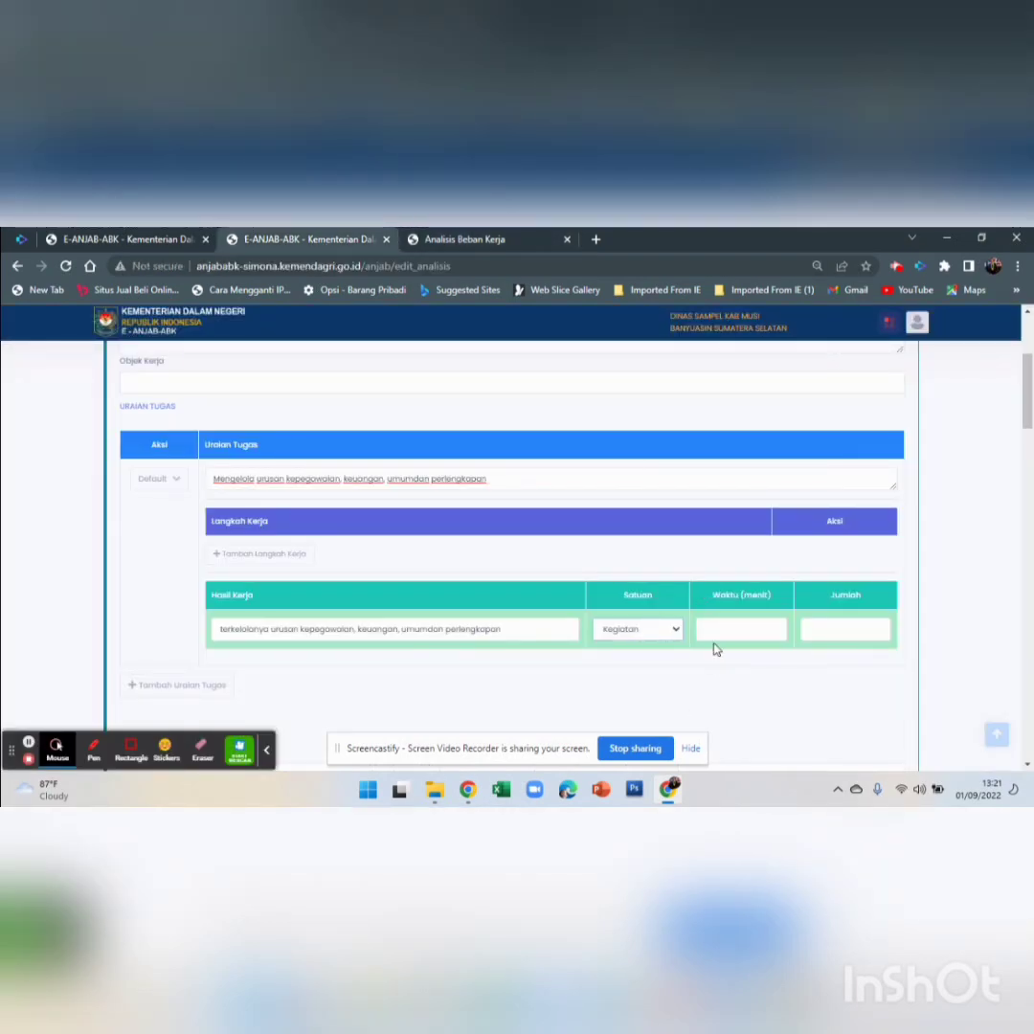
left_click(501, 239)
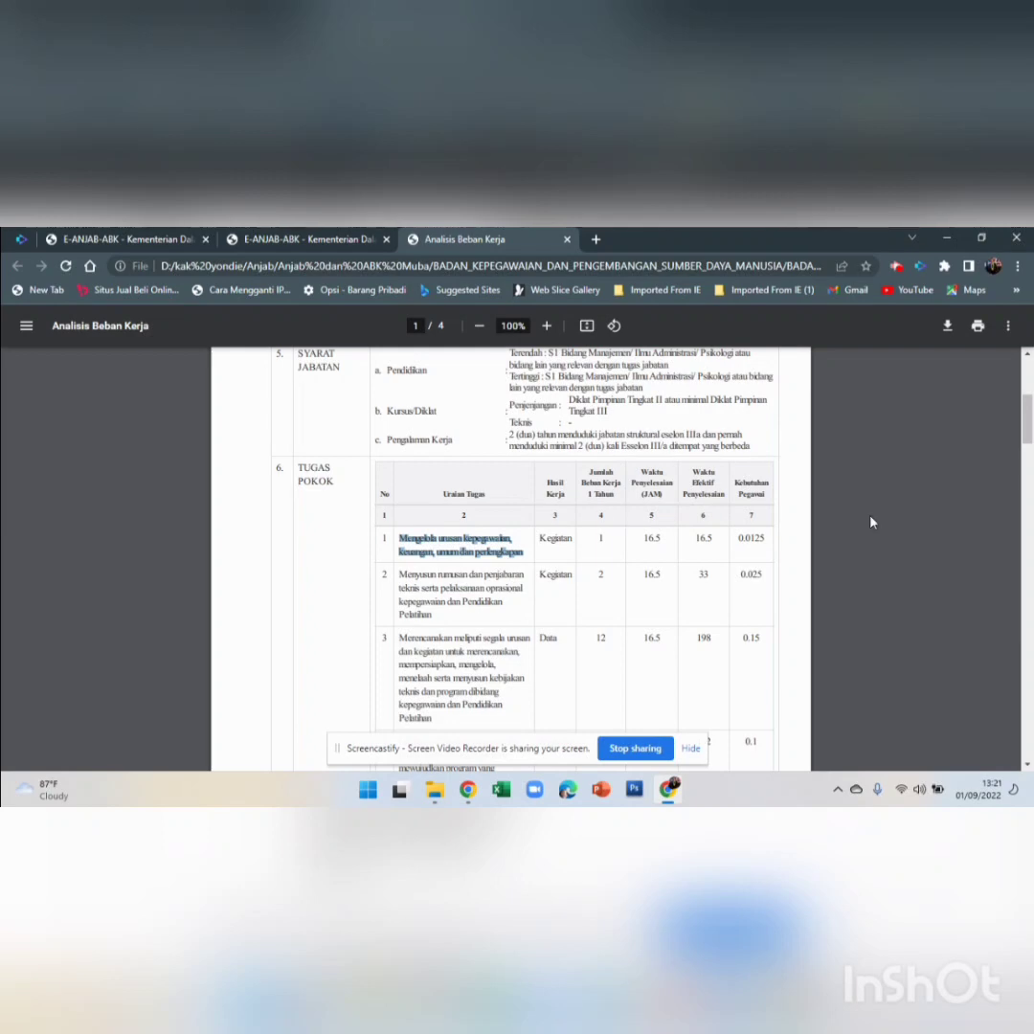
left_click(342, 239)
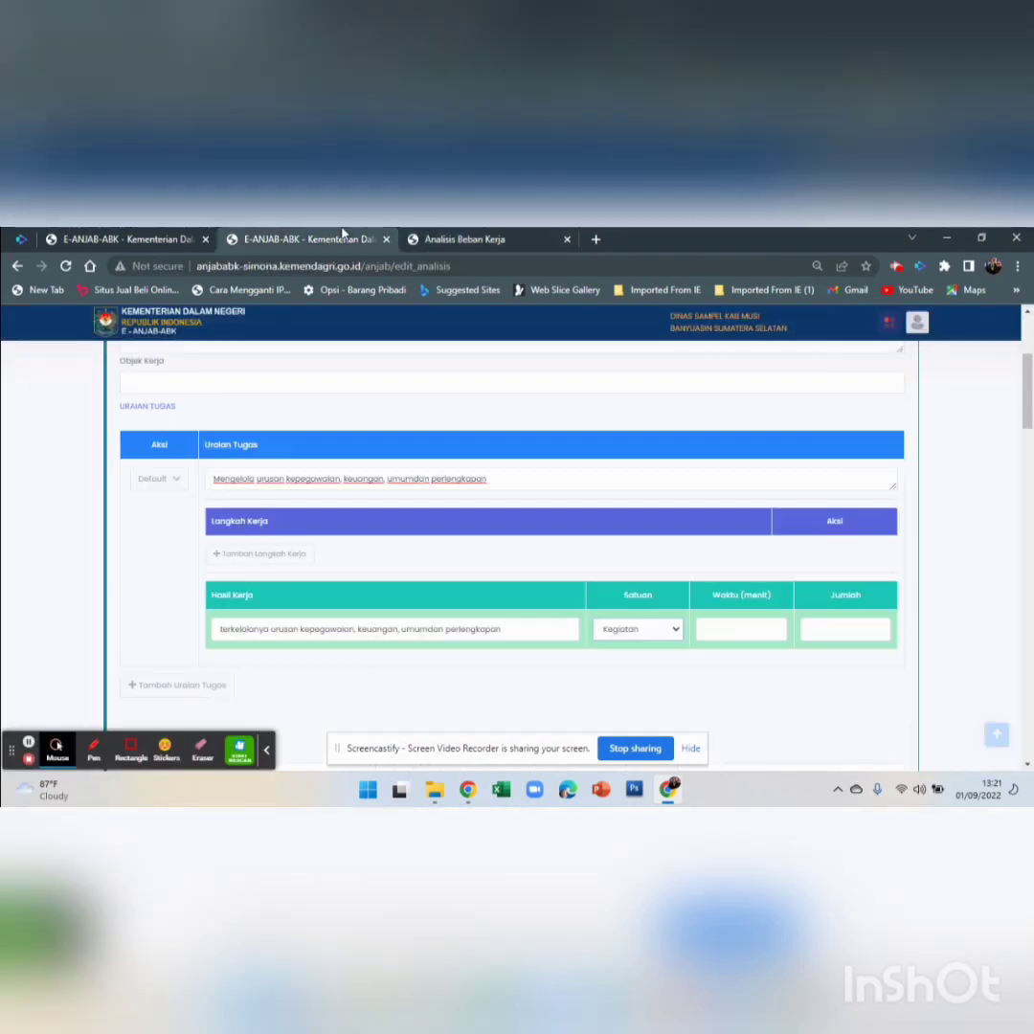
left_click(498, 239)
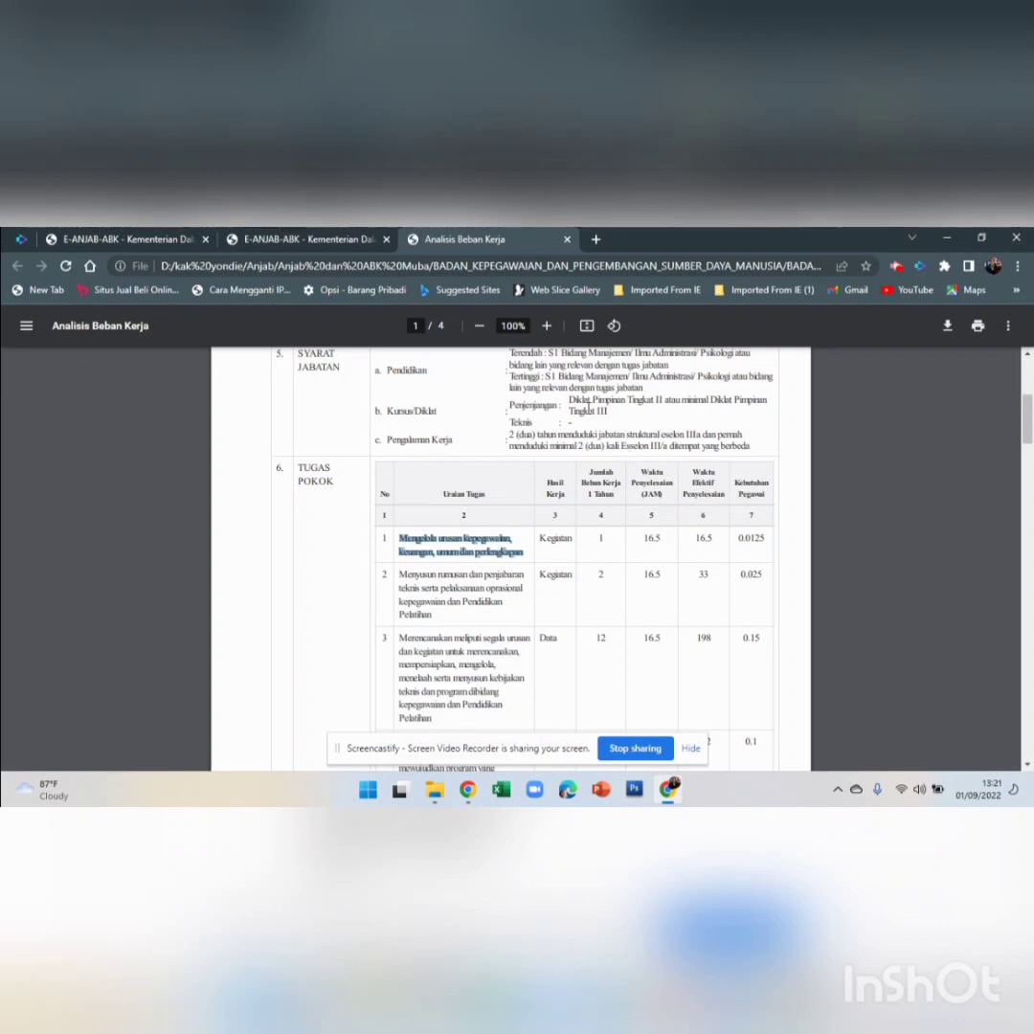
left_click(319, 236)
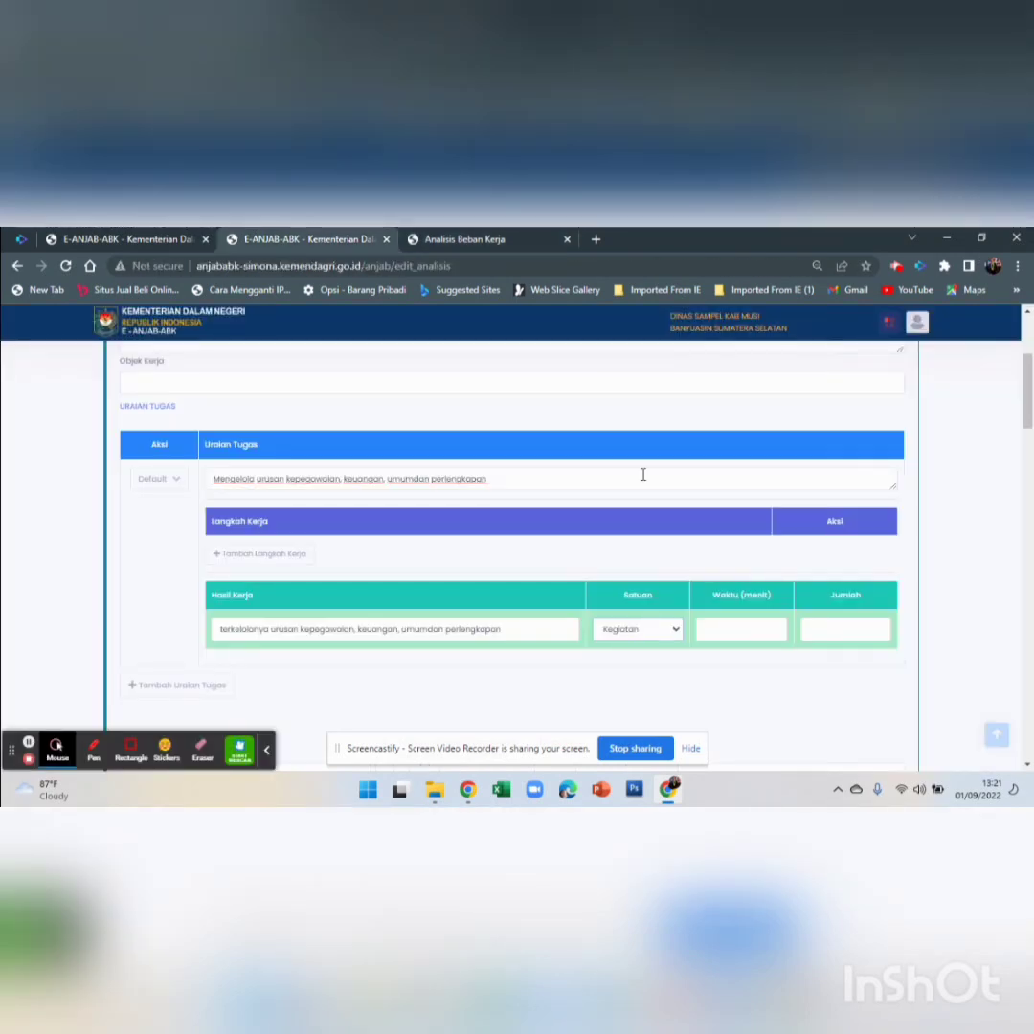
left_click(750, 635)
type("9")
type("30")
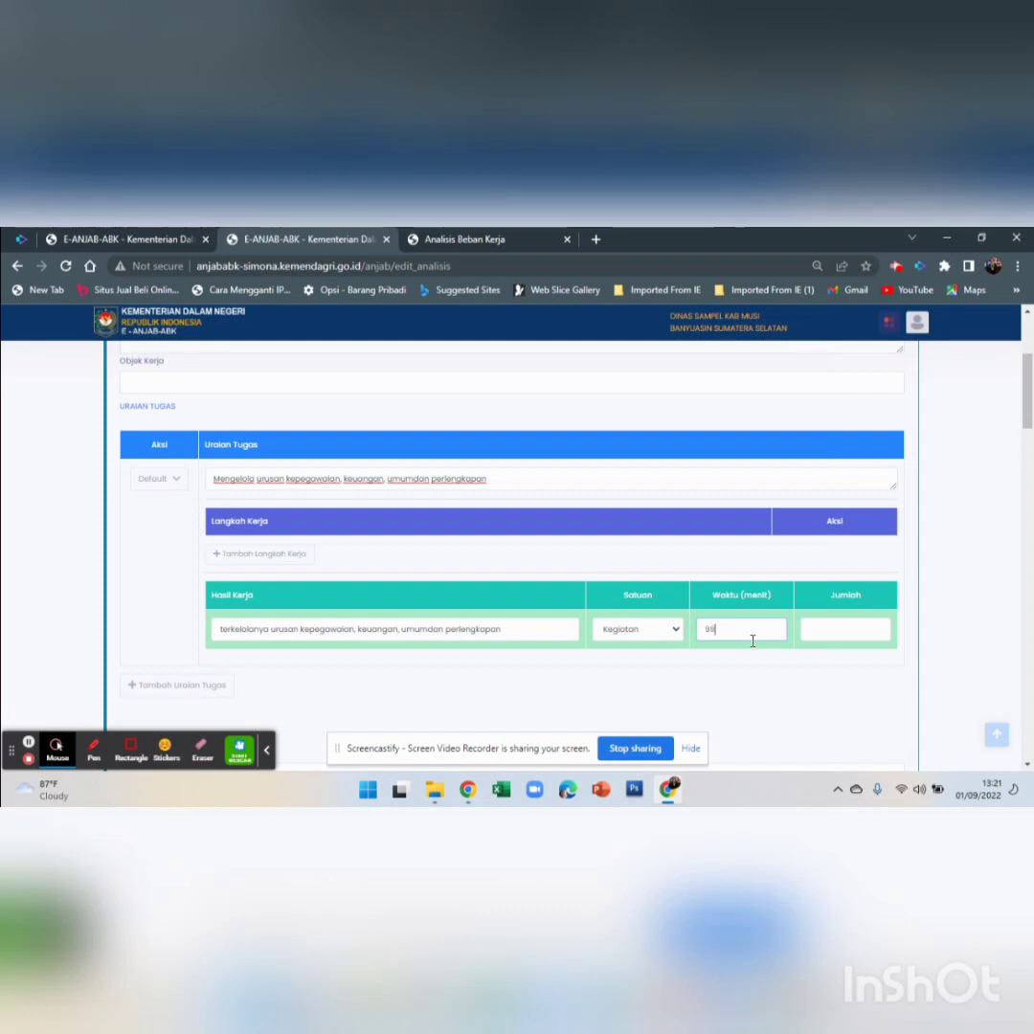
scroll(725, 665, "down", 3)
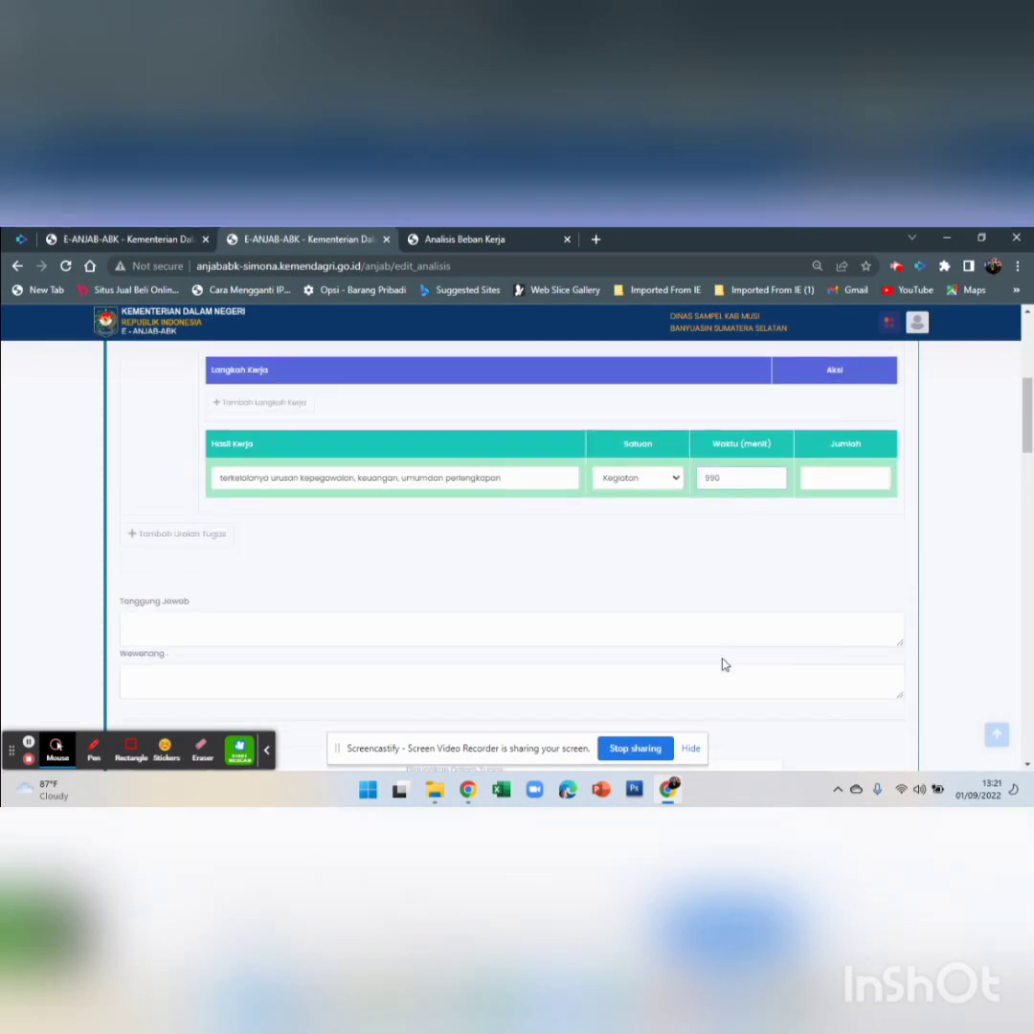
left_click(490, 238)
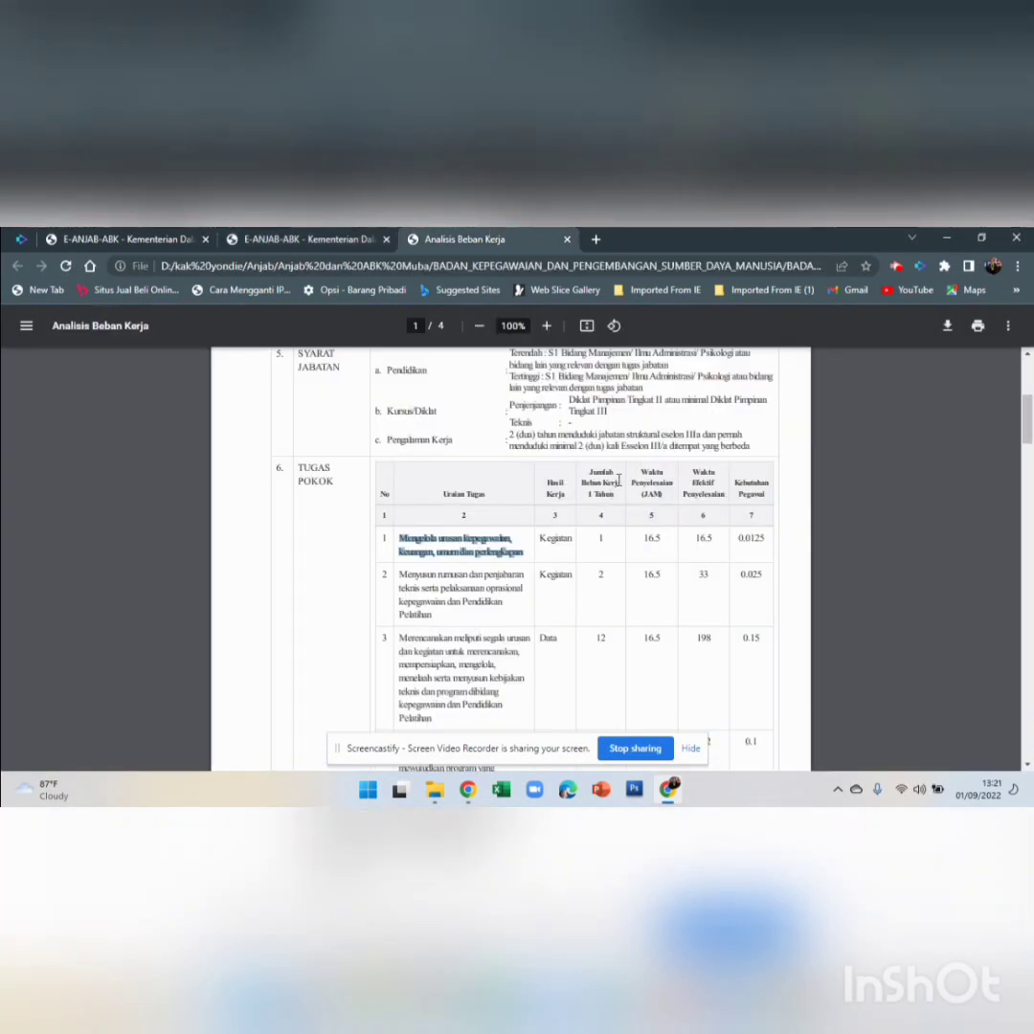
left_click(325, 239)
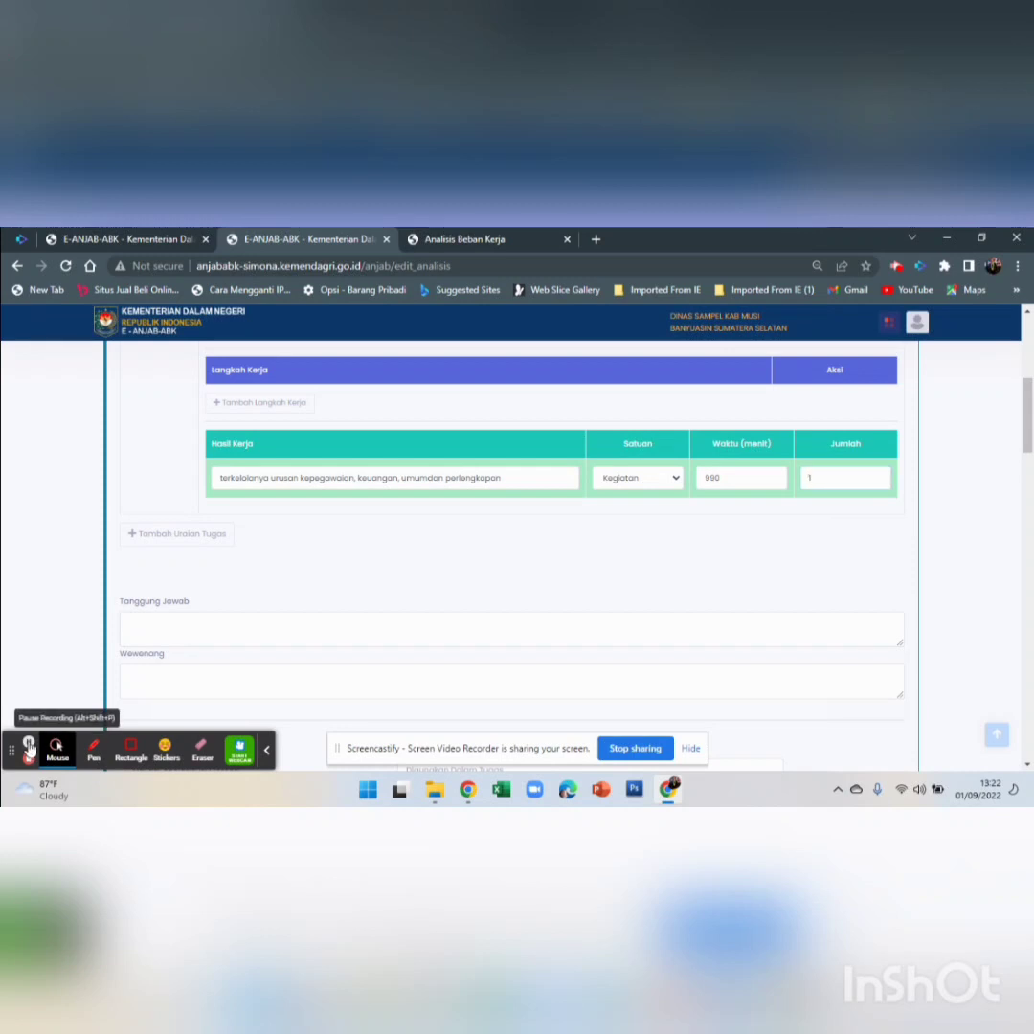
Add a new task block, dismissing its options menu without deleting anything
left_click(177, 534)
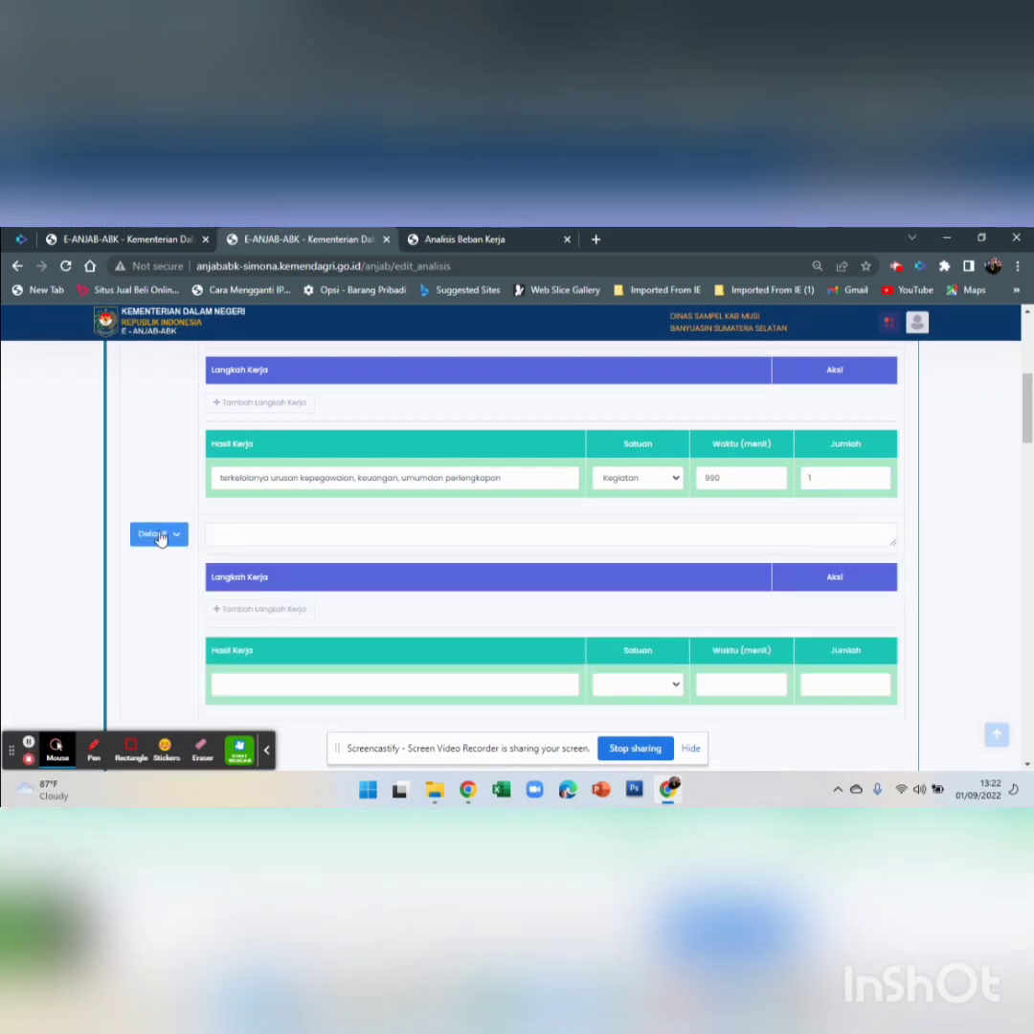
left_click(180, 536)
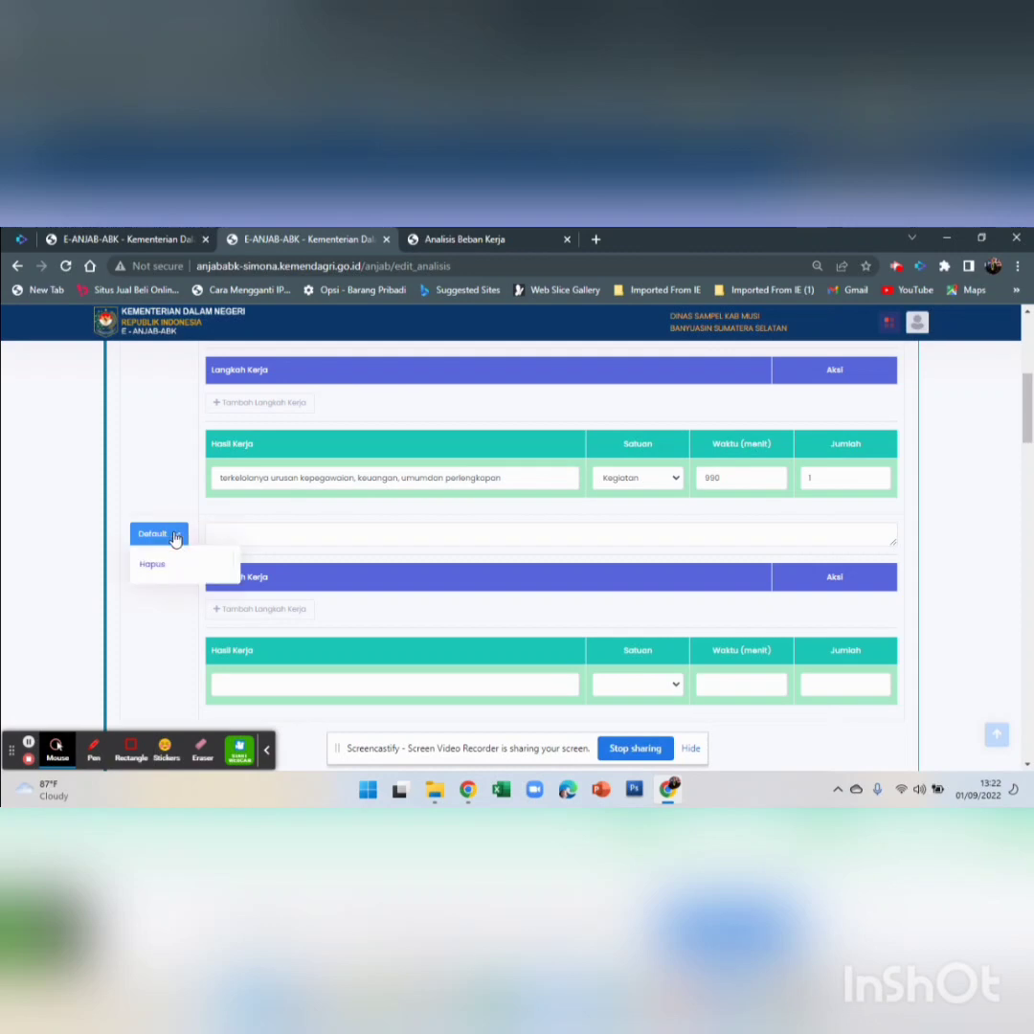
left_click(175, 563)
left_click(165, 541)
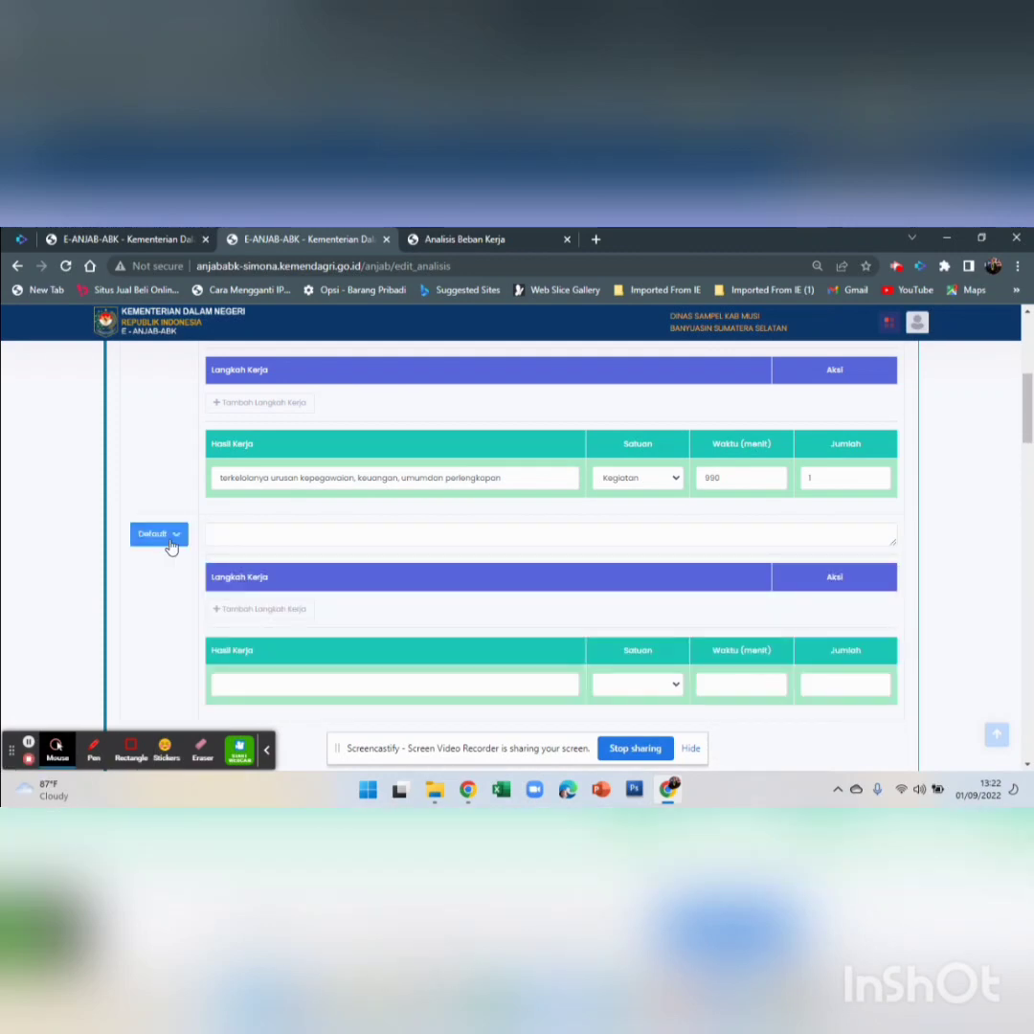
left_click(225, 538)
Copy the second task's description from the PDF into the new task, trimming the trailing line
left_click(450, 239)
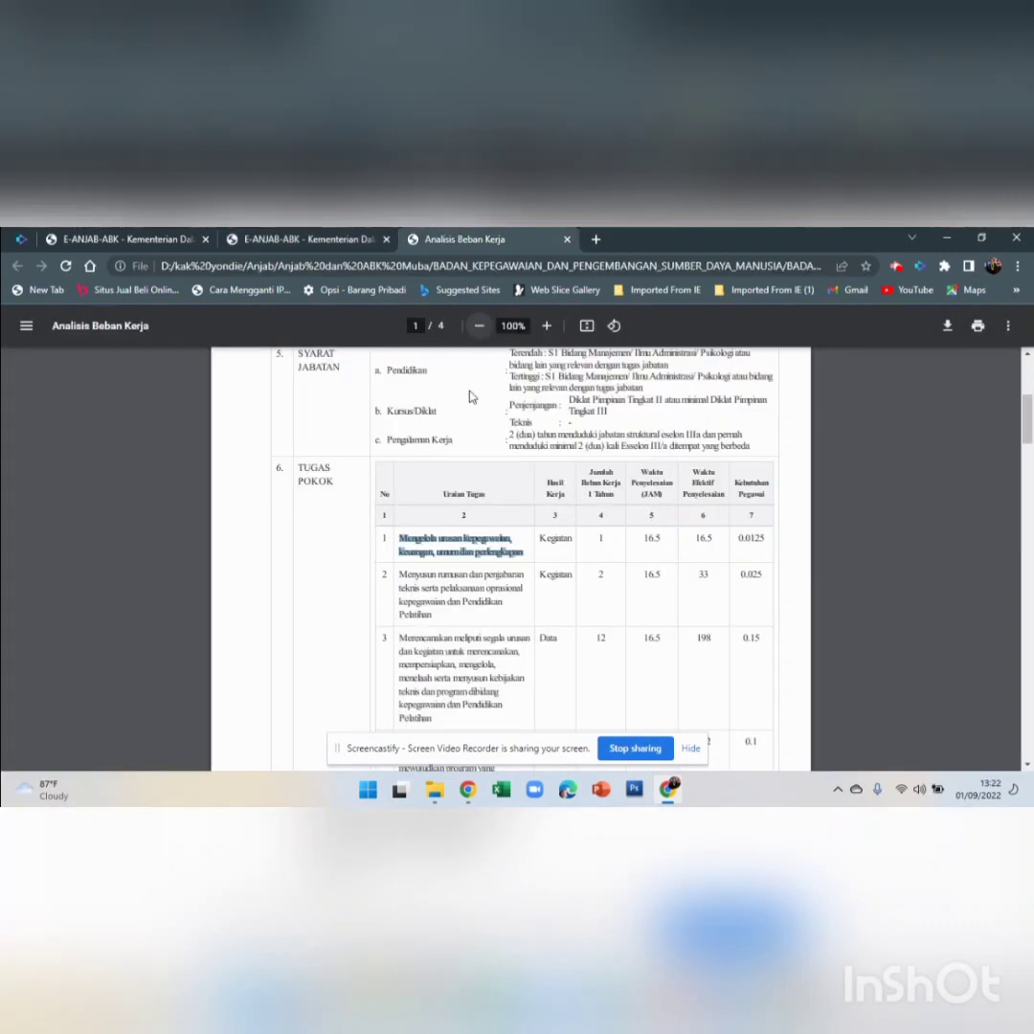
left_click_drag(400, 574, 442, 621)
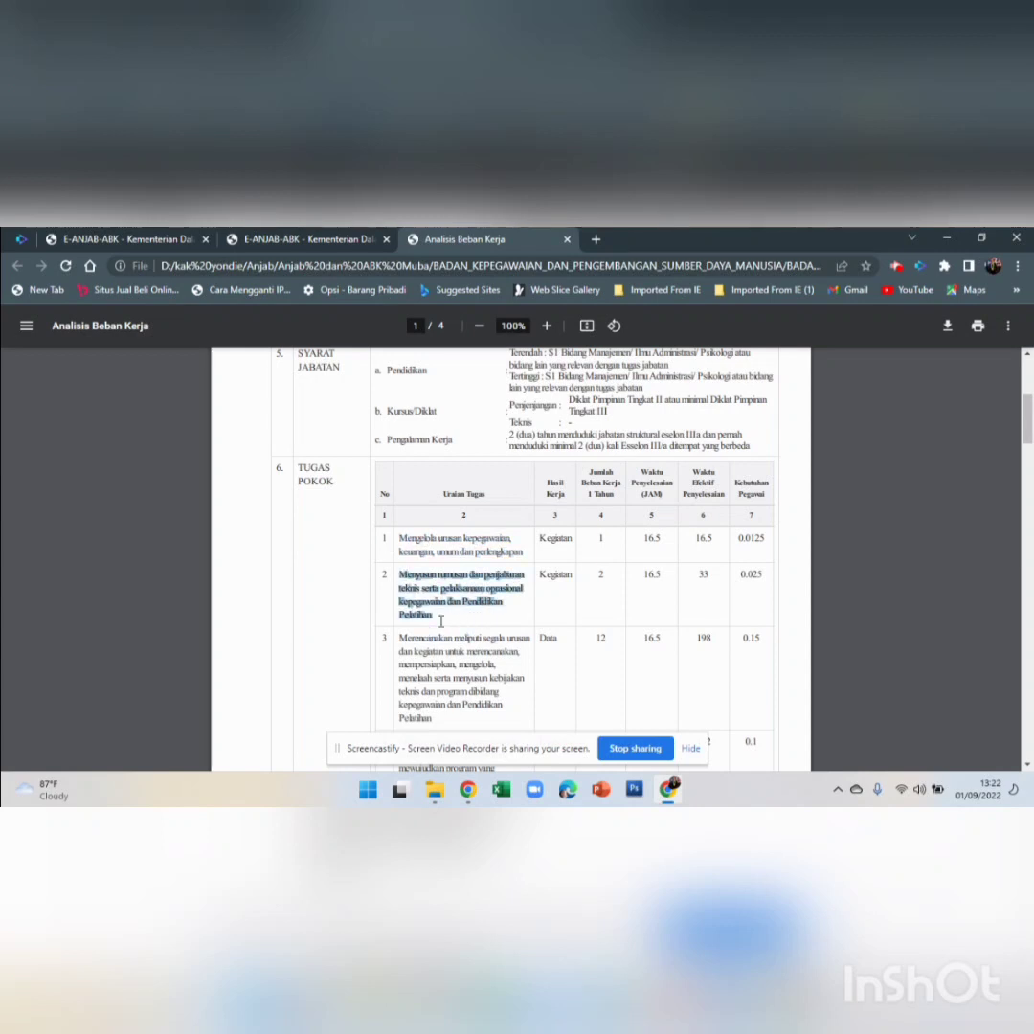
right_click(429, 602)
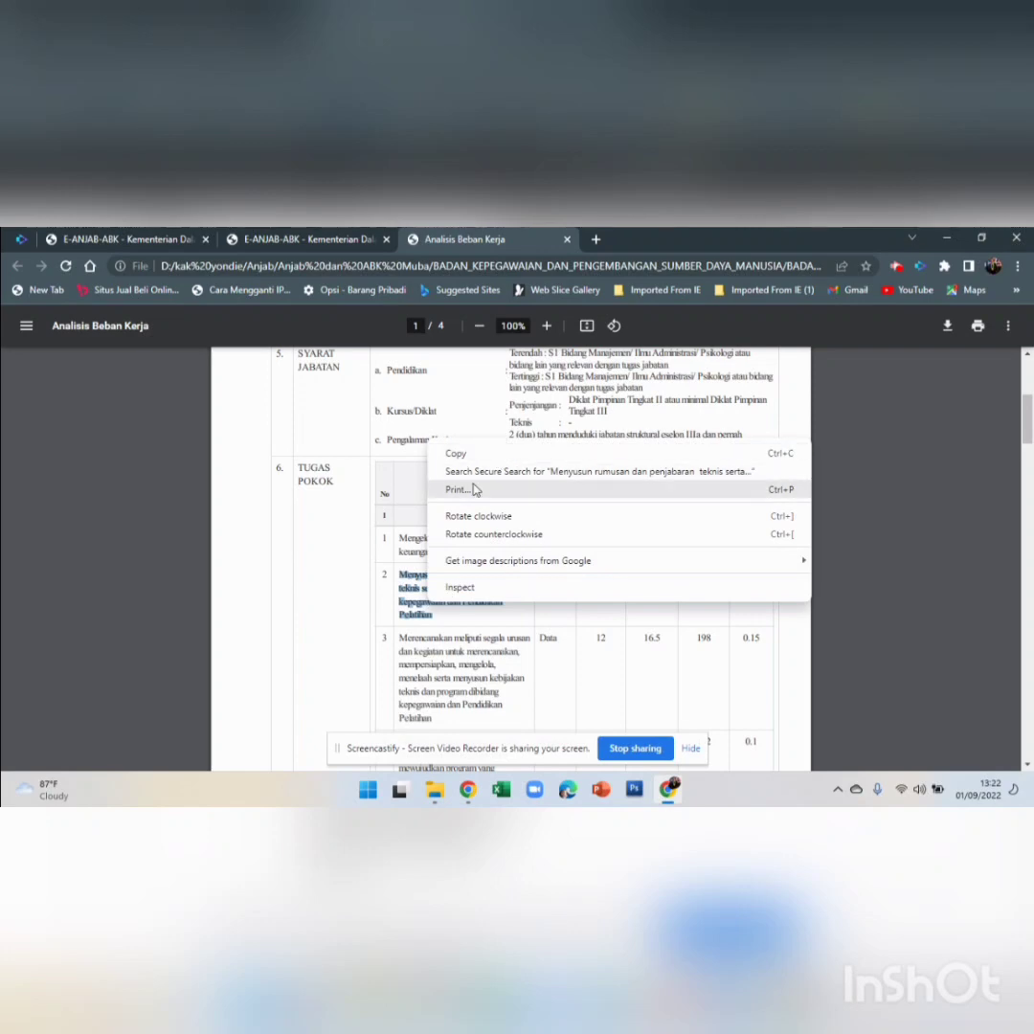
left_click(473, 457)
left_click(278, 239)
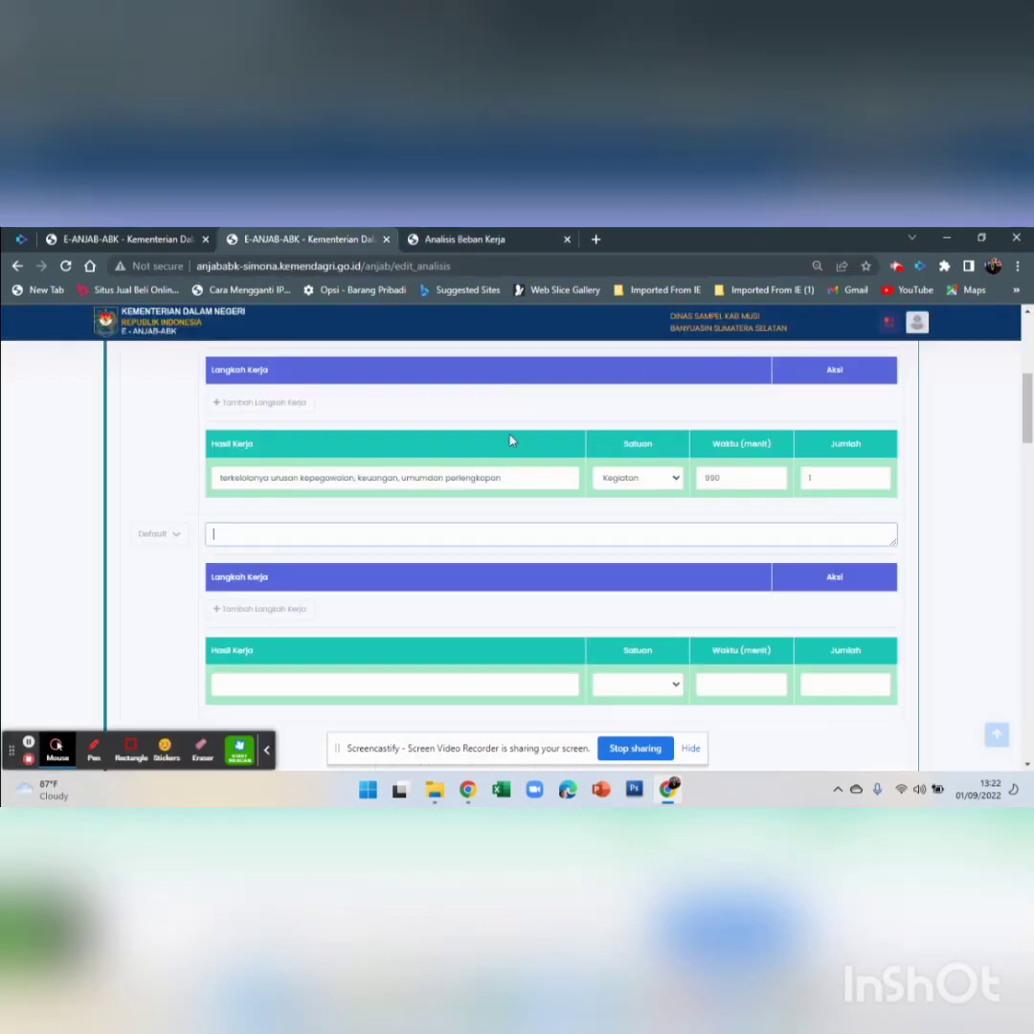
right_click(334, 531)
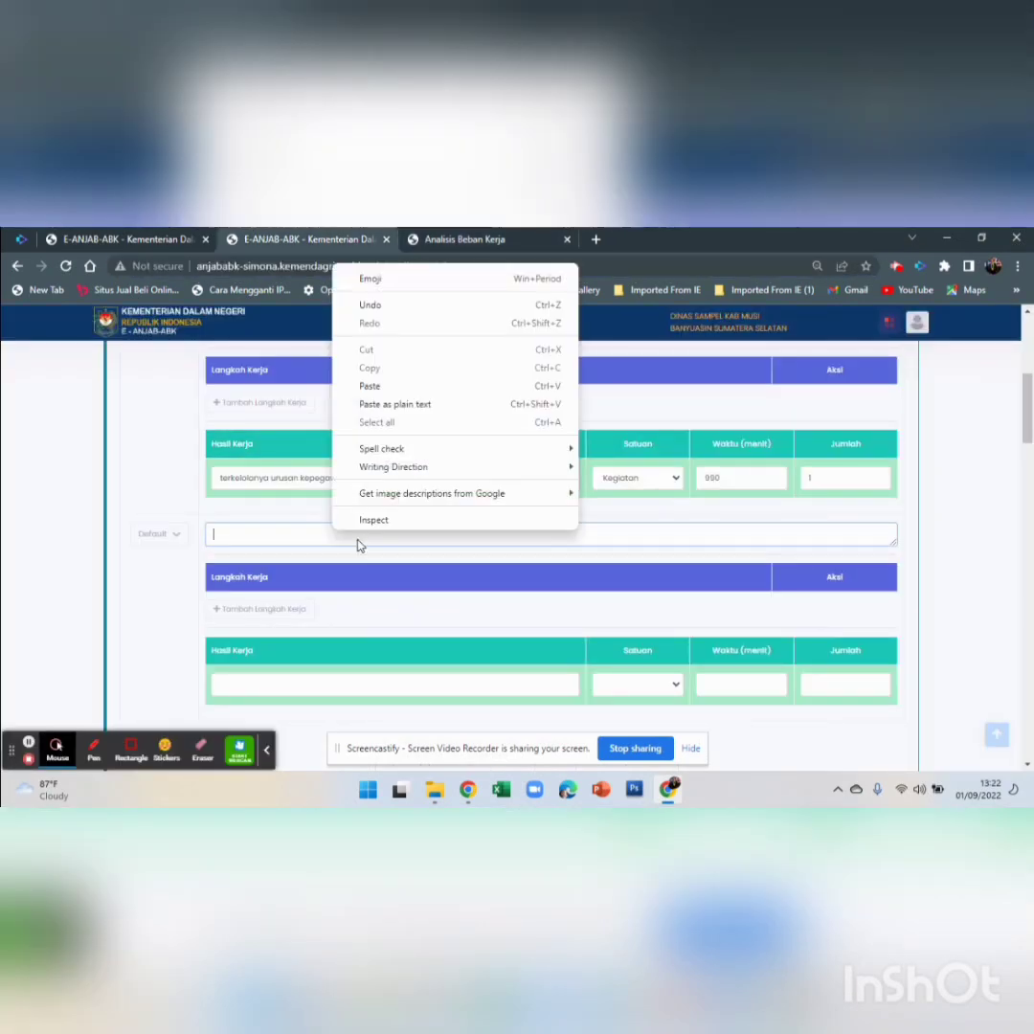
left_click(390, 386)
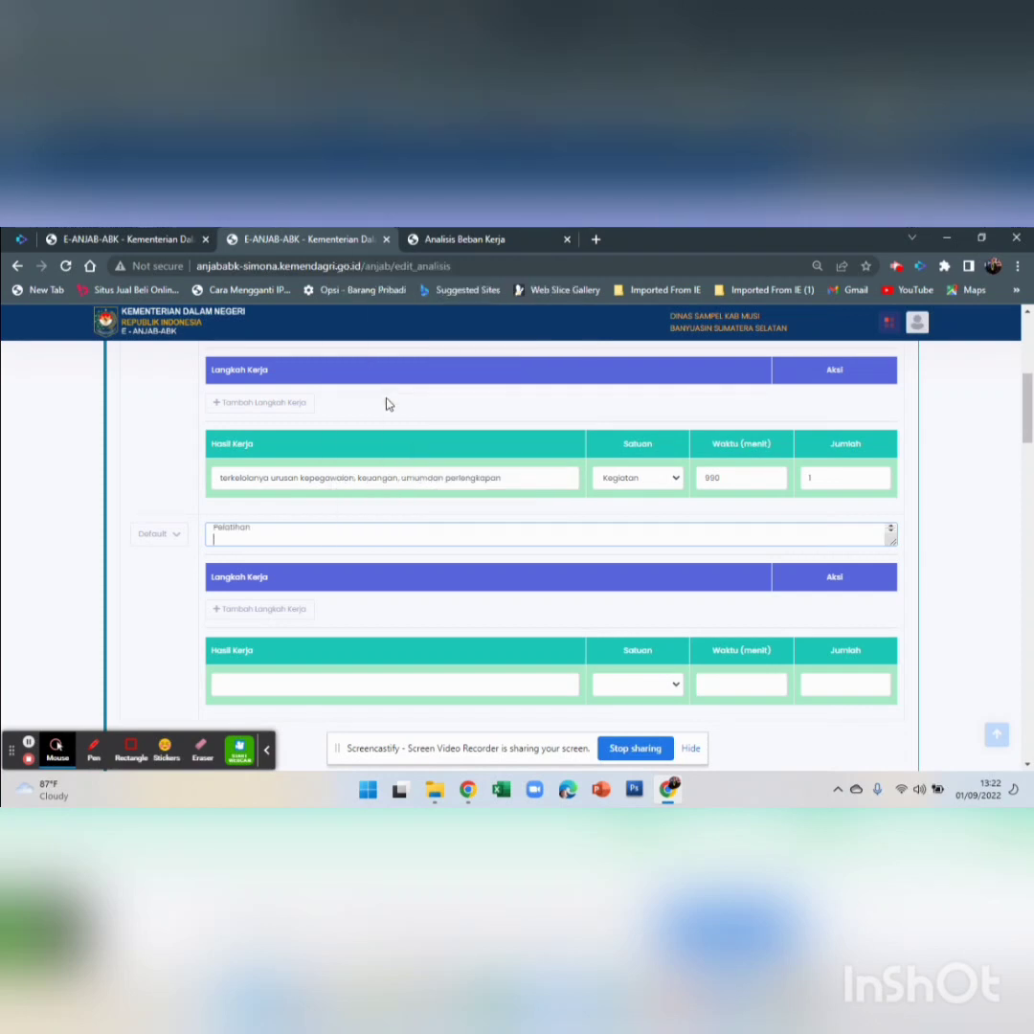
key("BackSpace")
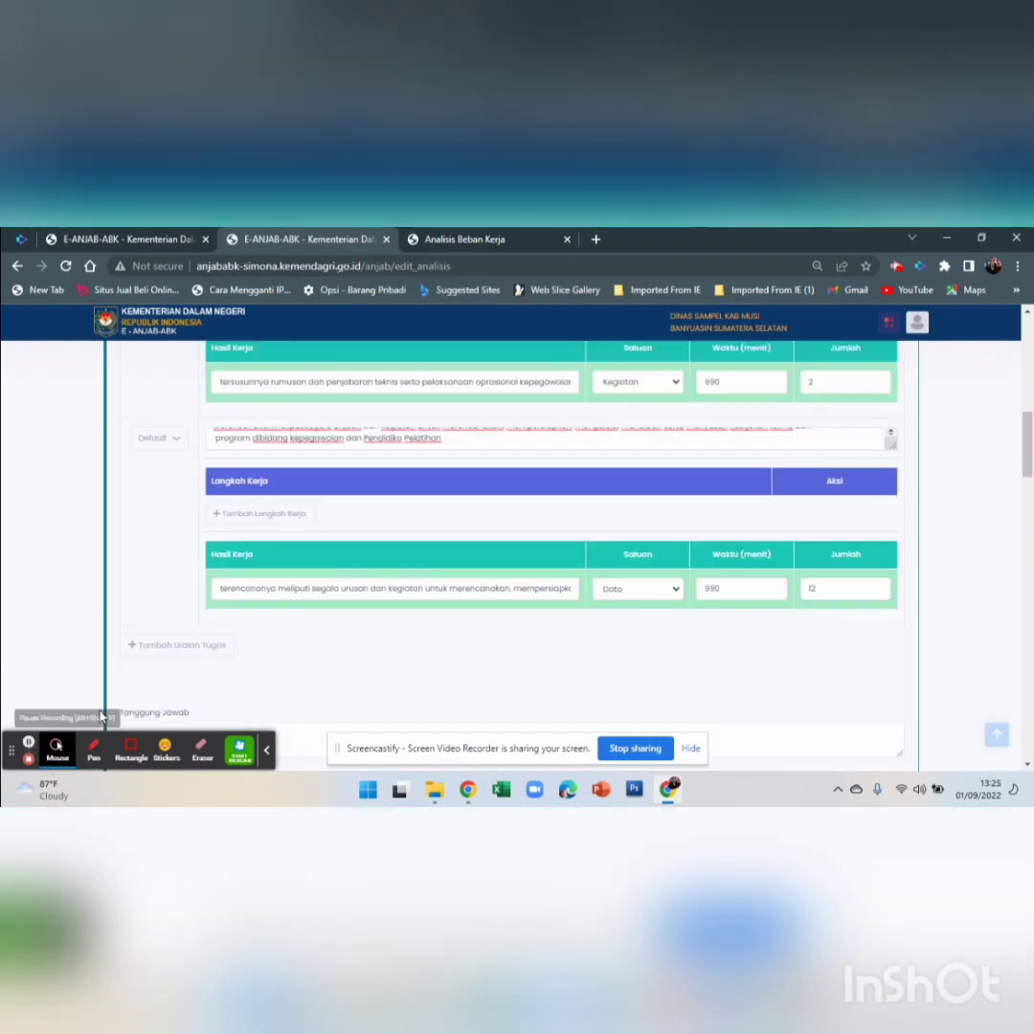
scroll(293, 663, "down", 4)
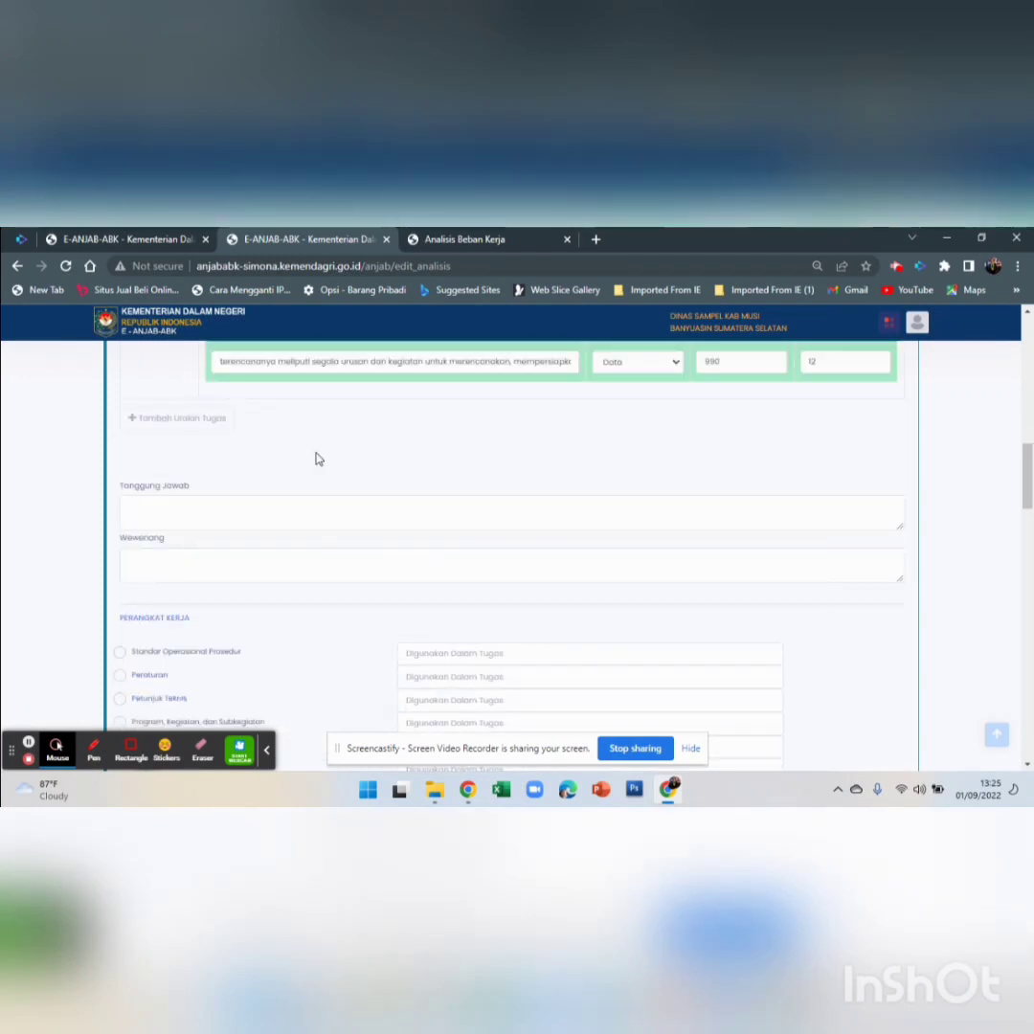
scroll(319, 459, "up", 10)
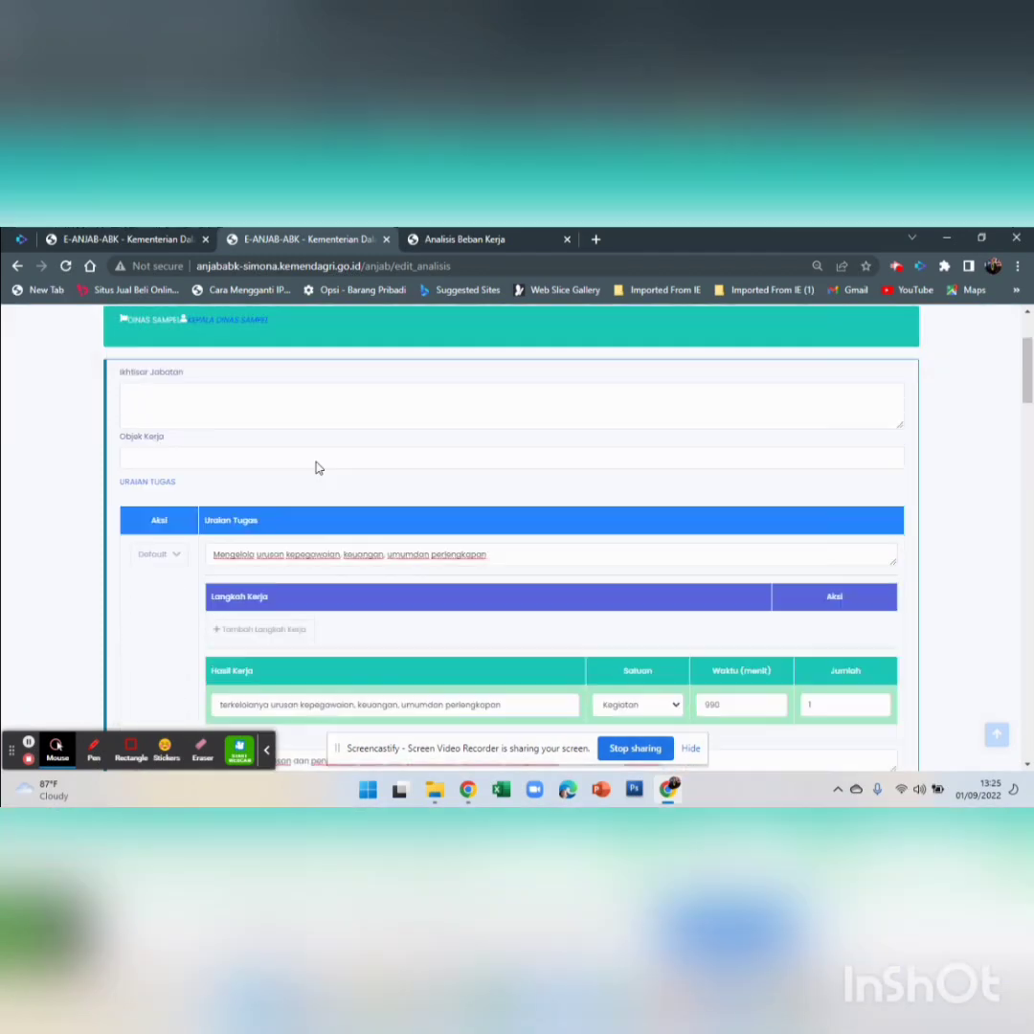
scroll(255, 560, "down", 10)
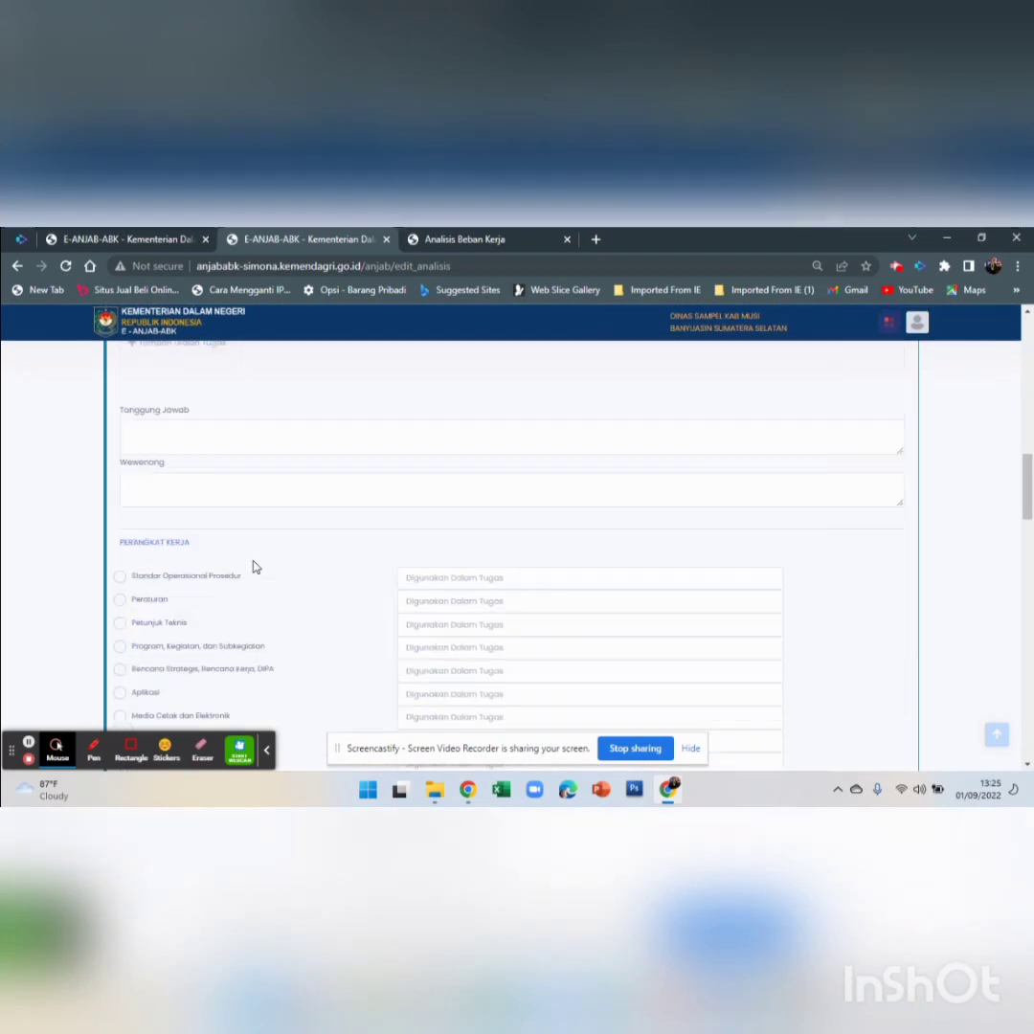
scroll(194, 422, "down", 4)
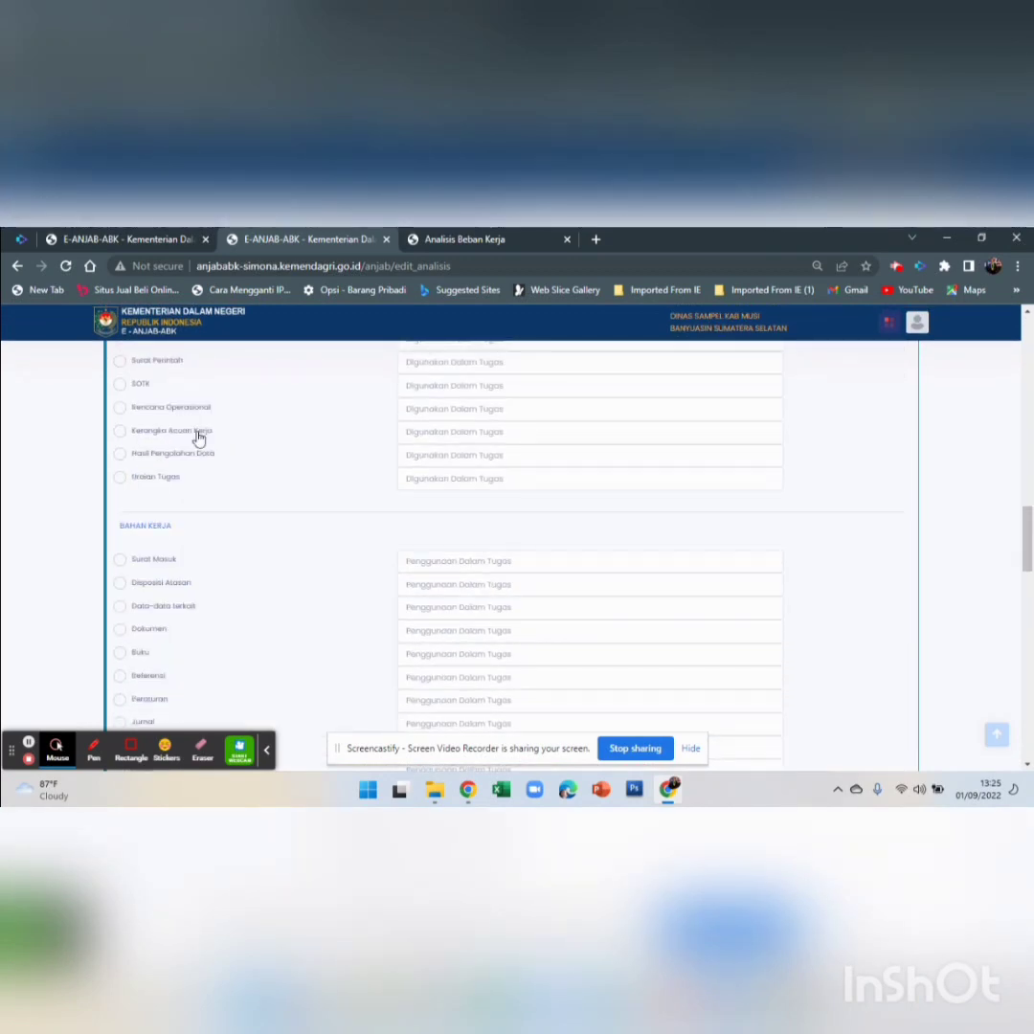
scroll(198, 438, "down", 10)
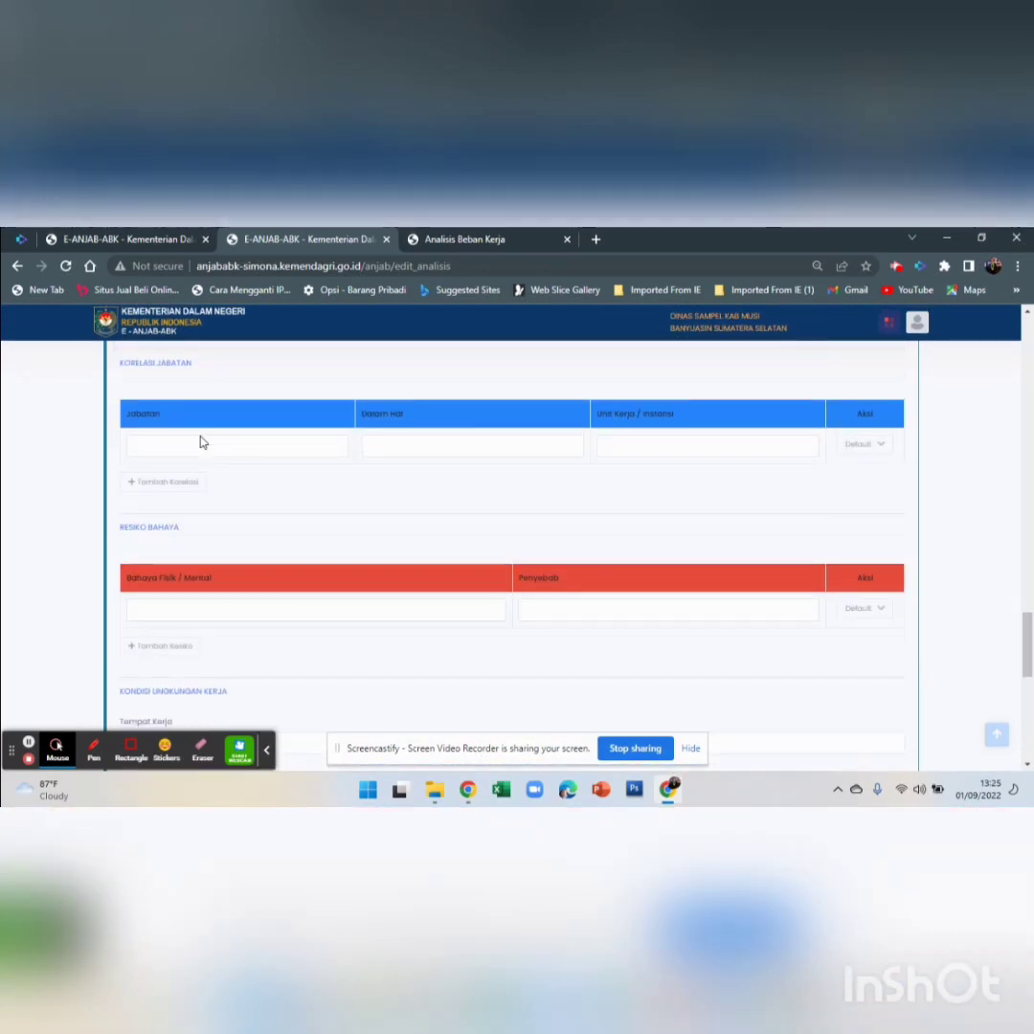
scroll(201, 441, "down", 6)
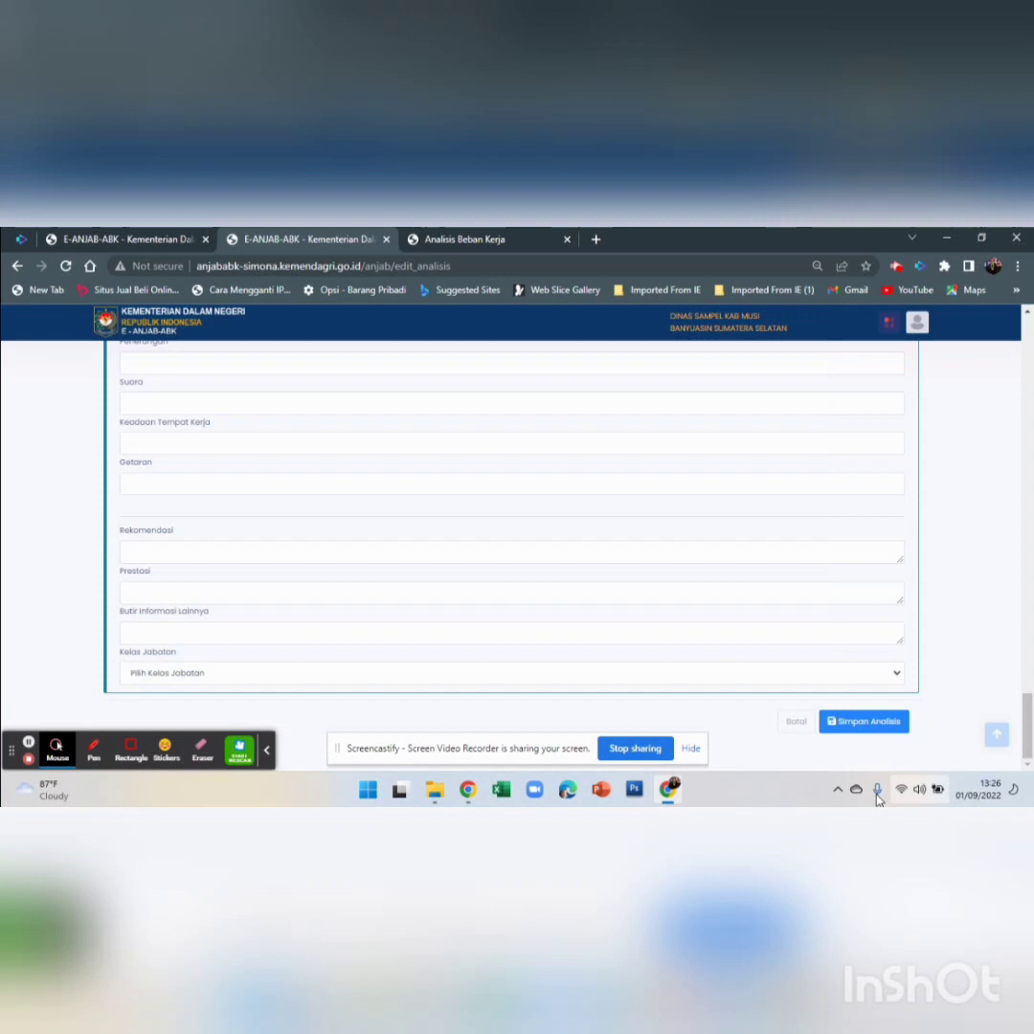
Save the analysis, then open Edit Syarat Jabatan for a DINAS SAMPEL position
left_click(844, 723)
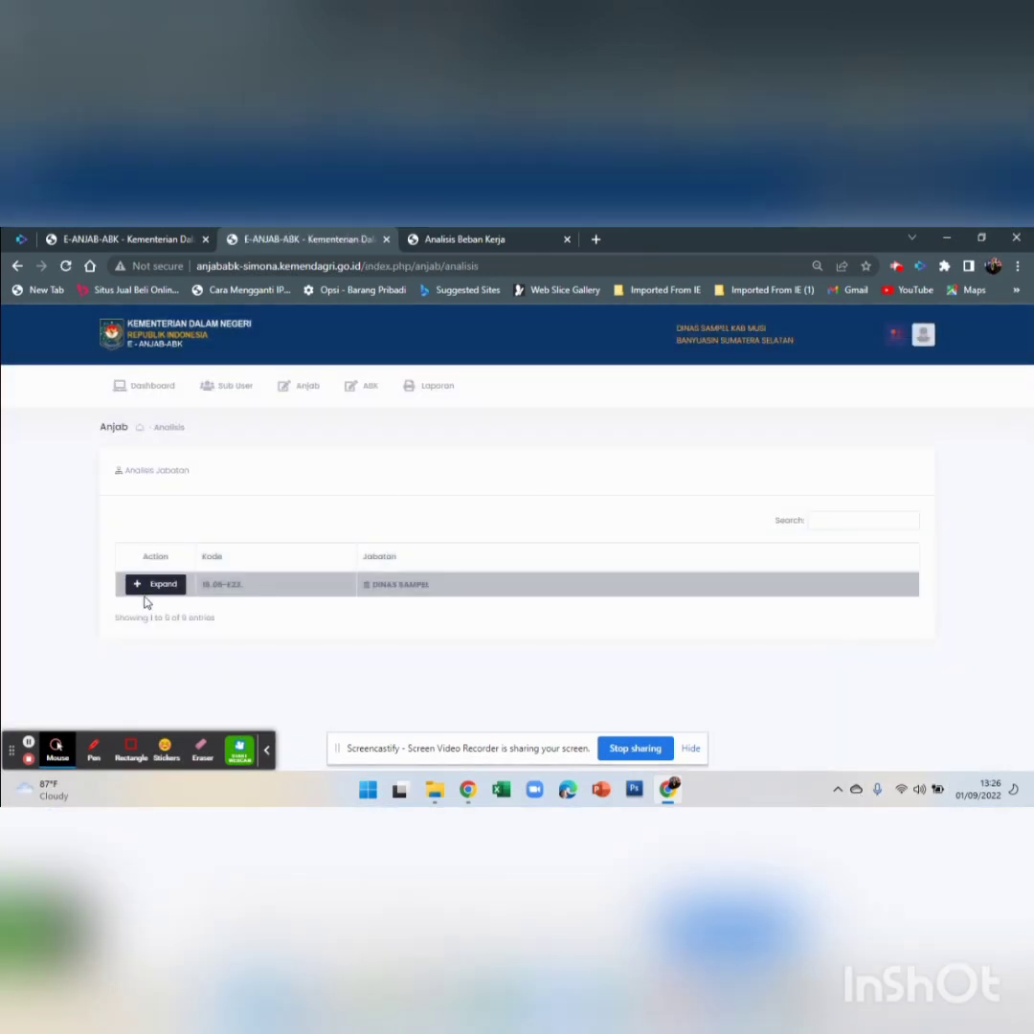
left_click(148, 586)
left_click(297, 393)
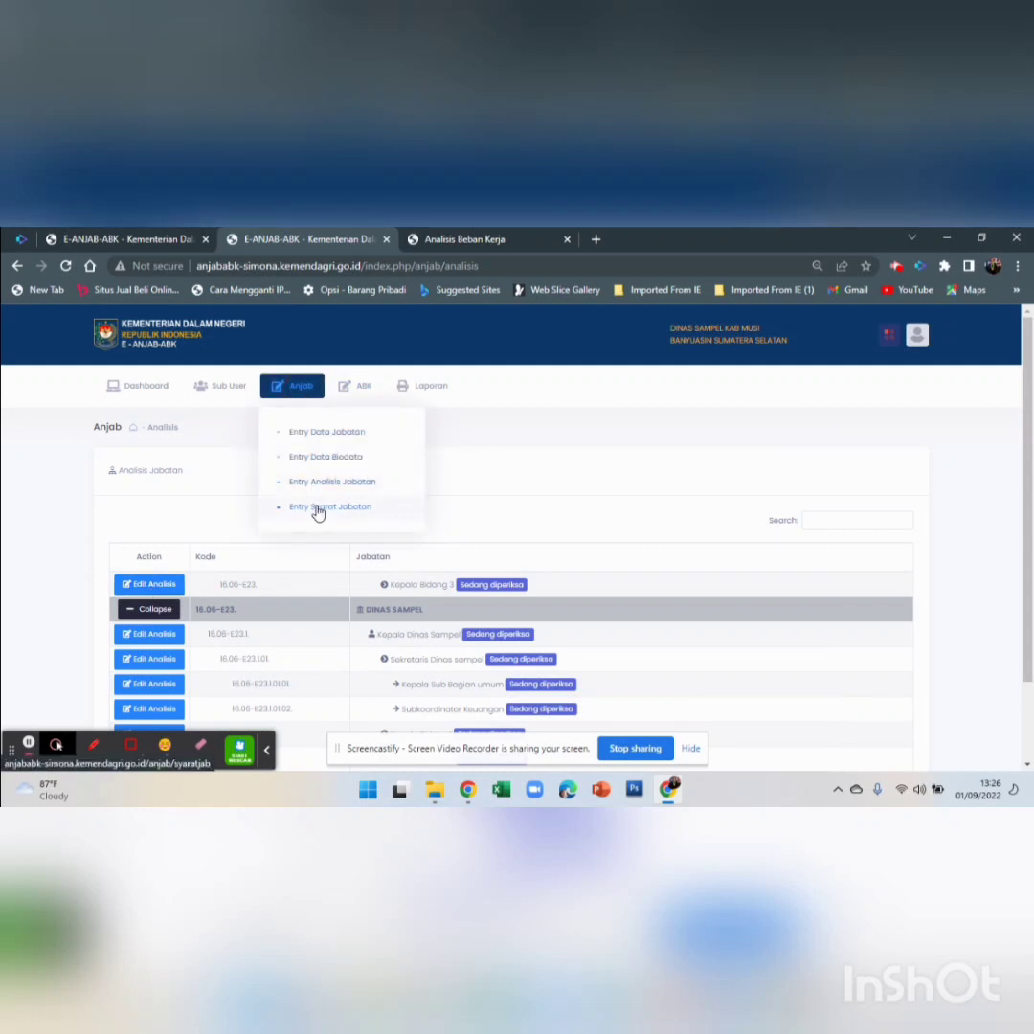
left_click(317, 509)
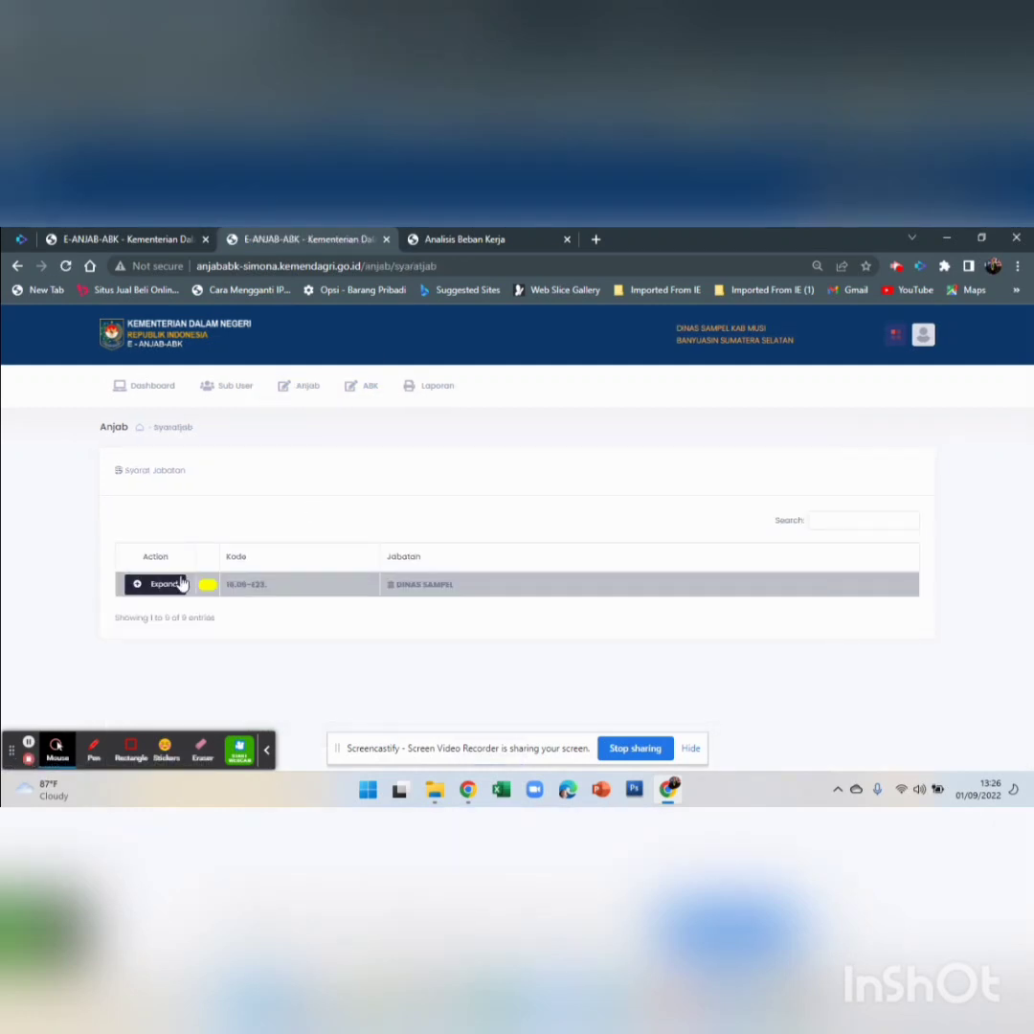
left_click(181, 585)
left_click(163, 635)
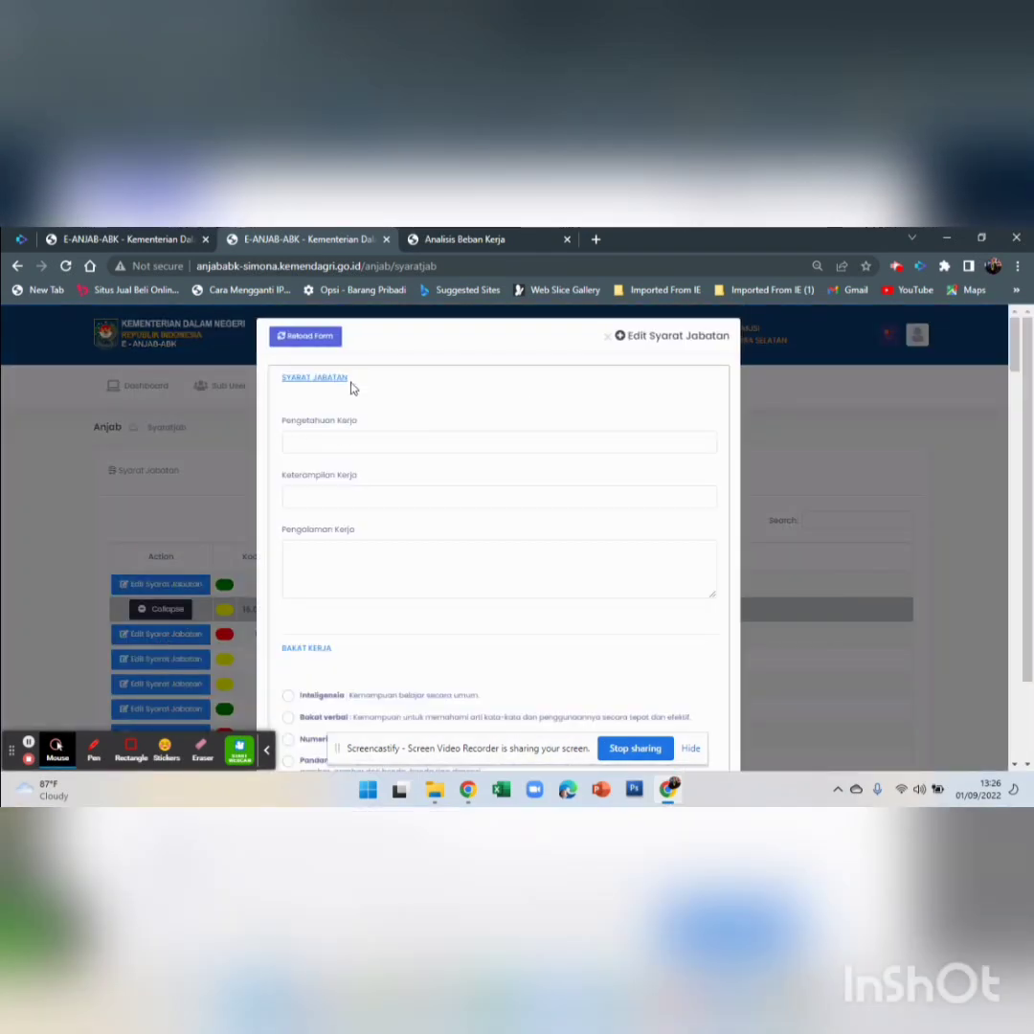
Review the Syarat Jabatan fields, leaving data relation and Jenis Kelamin unset, and save with Simpan Data
left_click(350, 441)
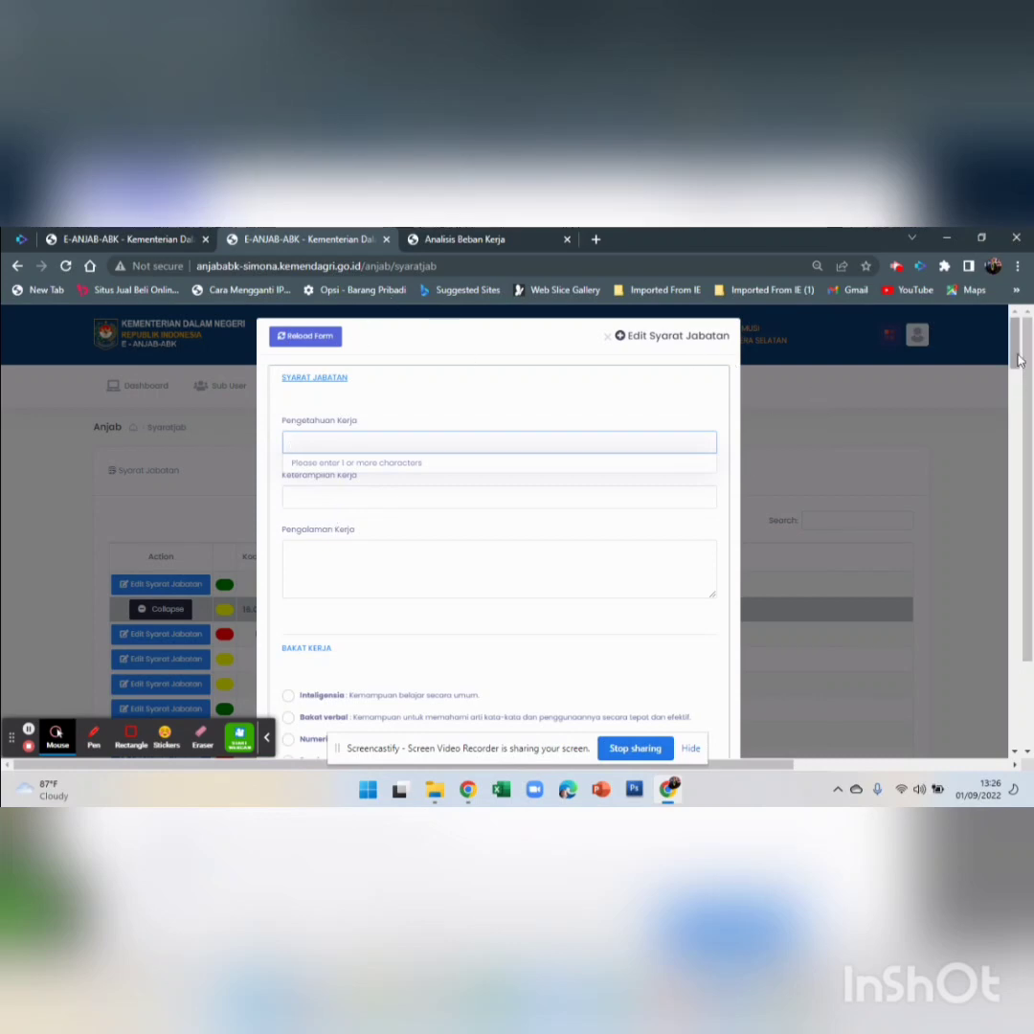
left_click_drag(1015, 355, 1020, 598)
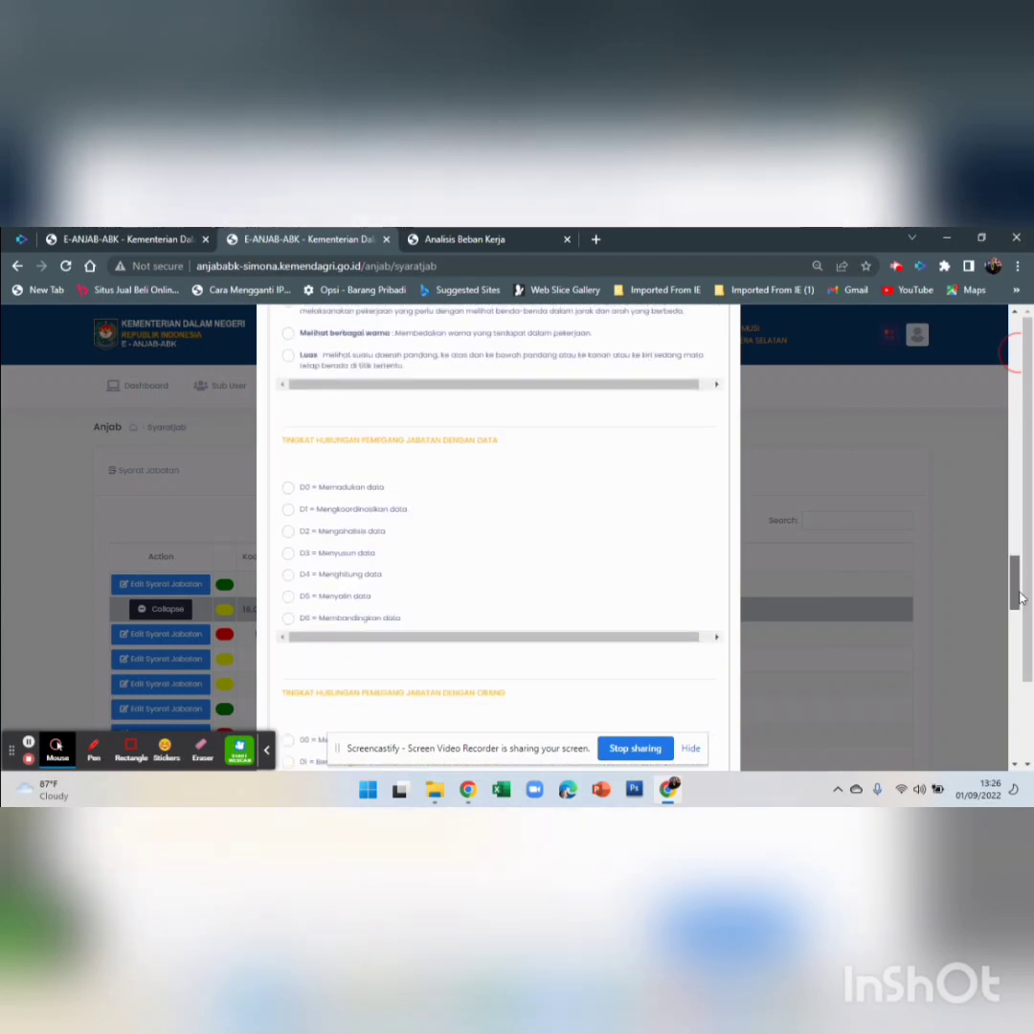
left_click(289, 490)
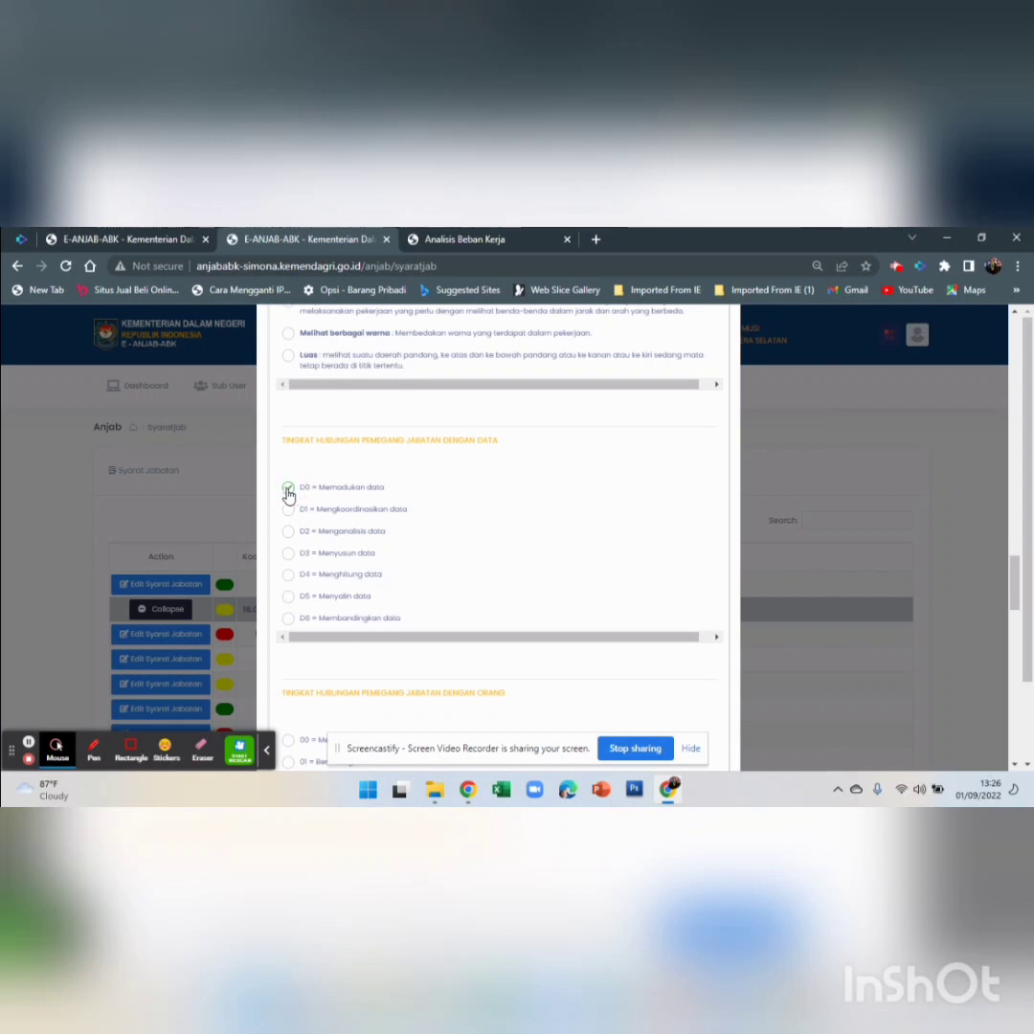
left_click(288, 491)
scroll(556, 547, "down", 10)
scroll(555, 556, "down", 5)
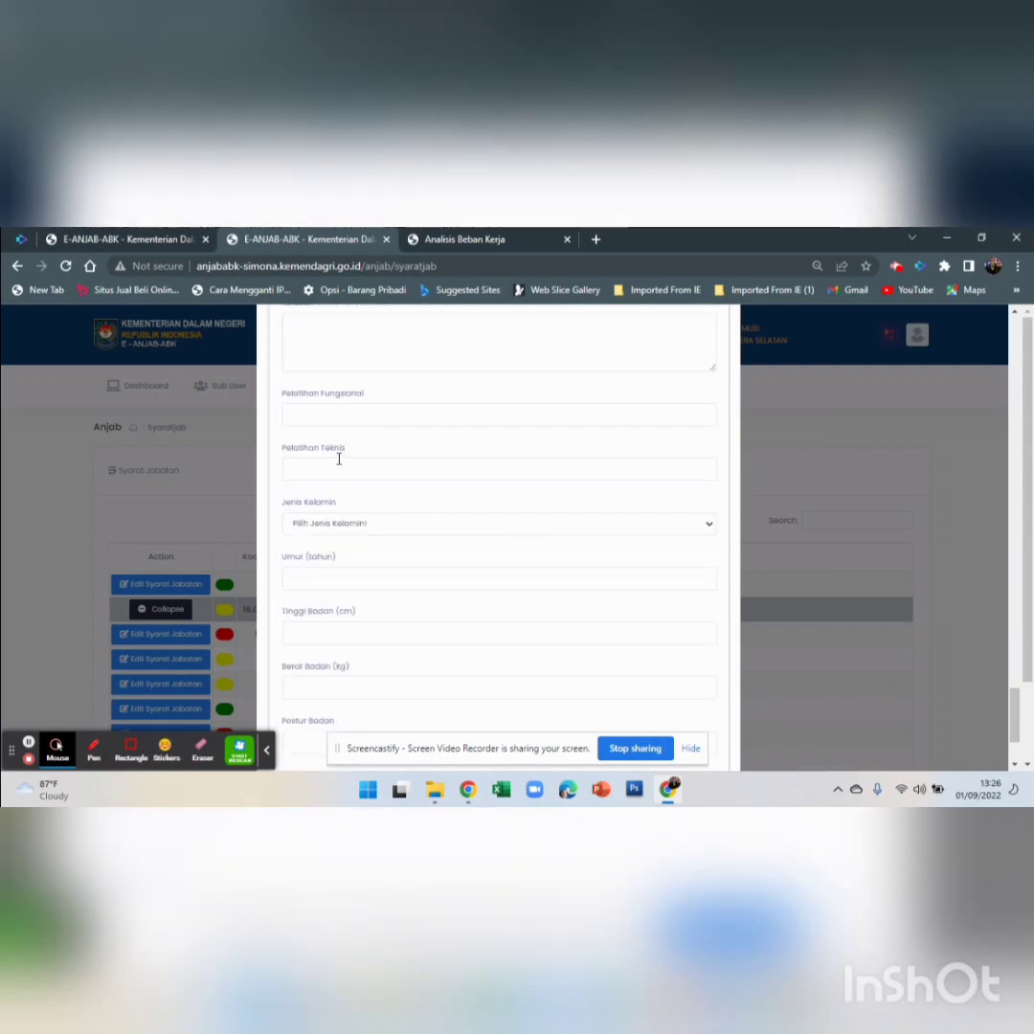
left_click(387, 527)
left_click(387, 538)
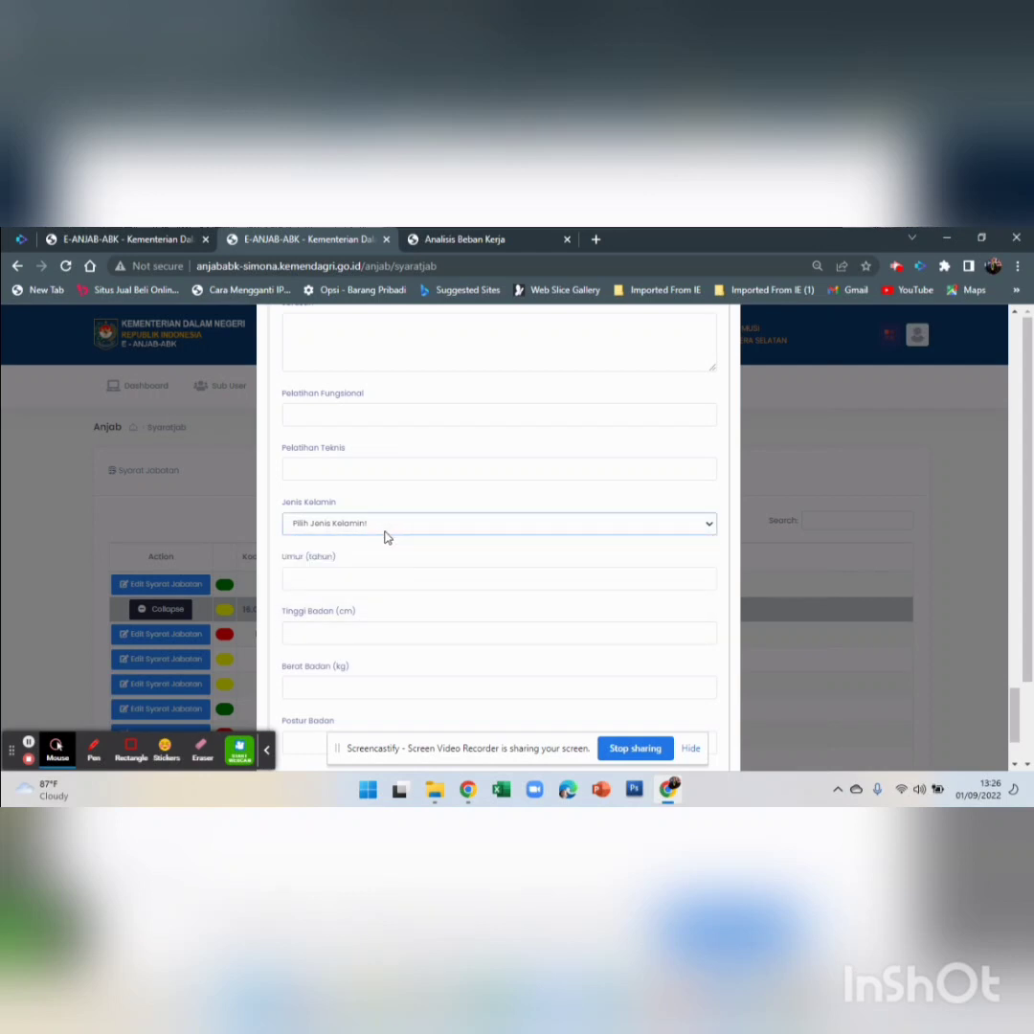
scroll(350, 583, "down", 3)
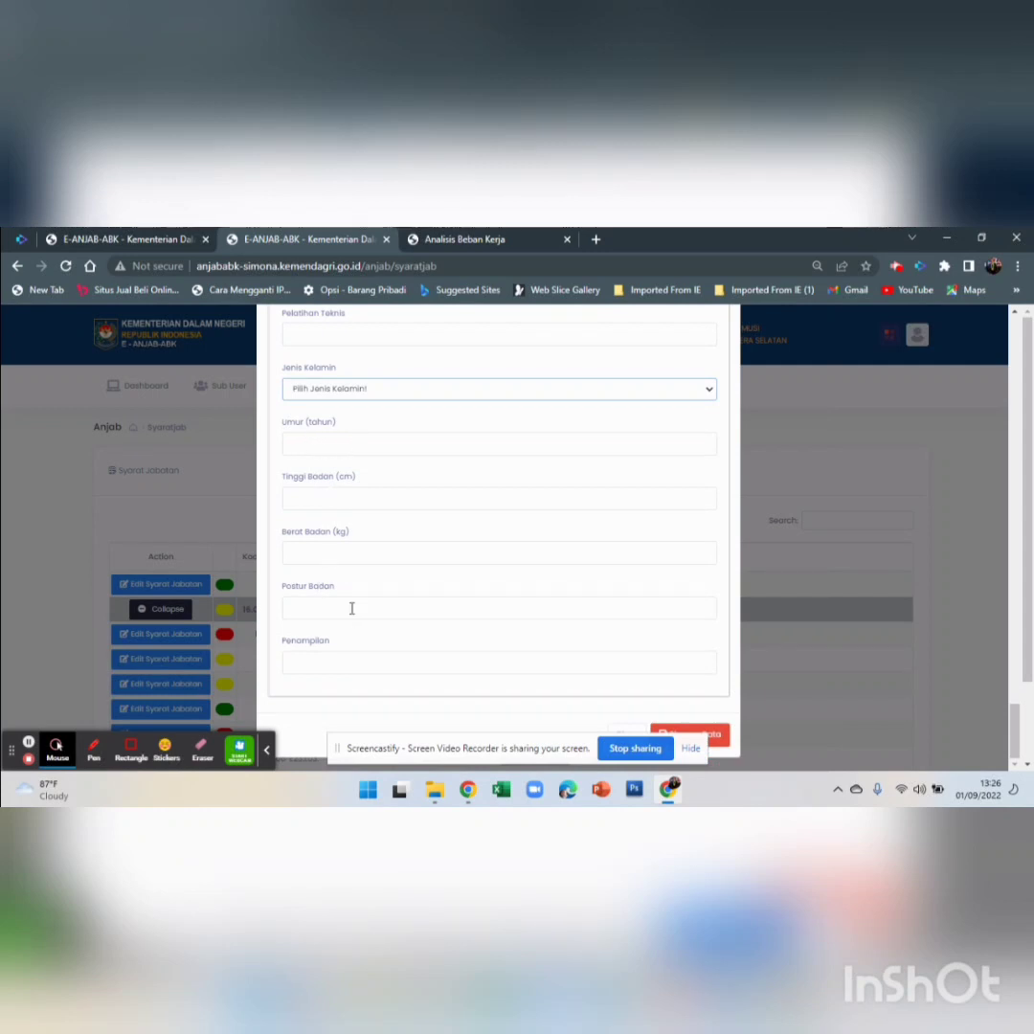
scroll(348, 603, "down", 1)
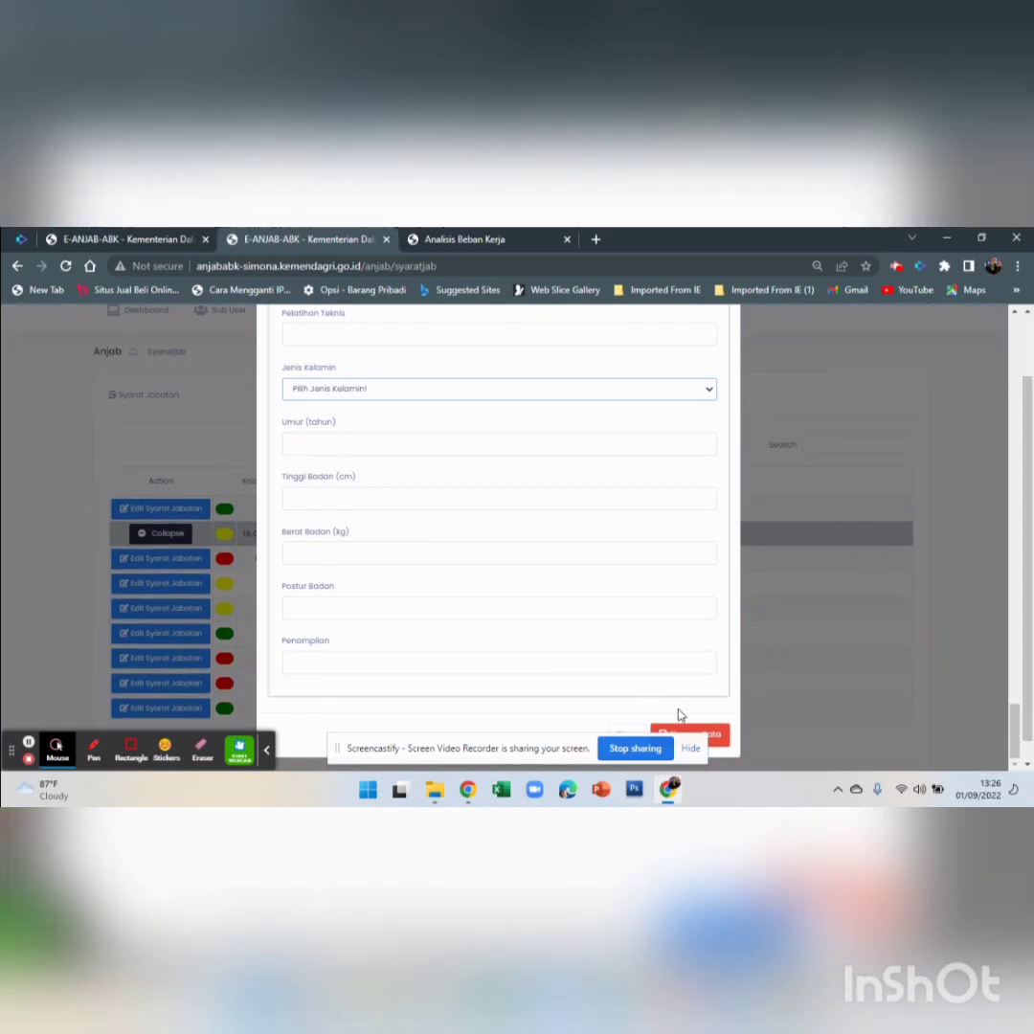
left_click(719, 735)
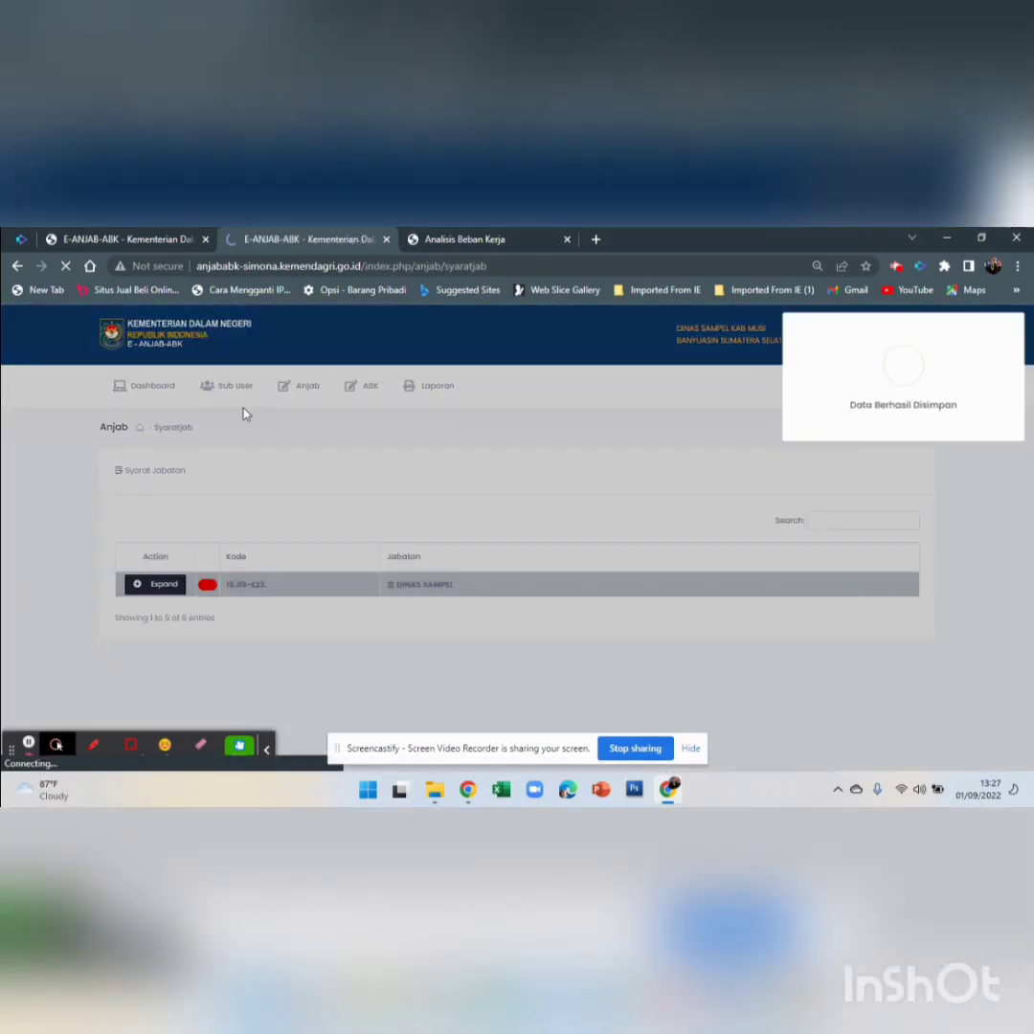
Dismiss the saved notice, enter ABK, and inspect then close Kepala Bidang 3's workload form
left_click(483, 444)
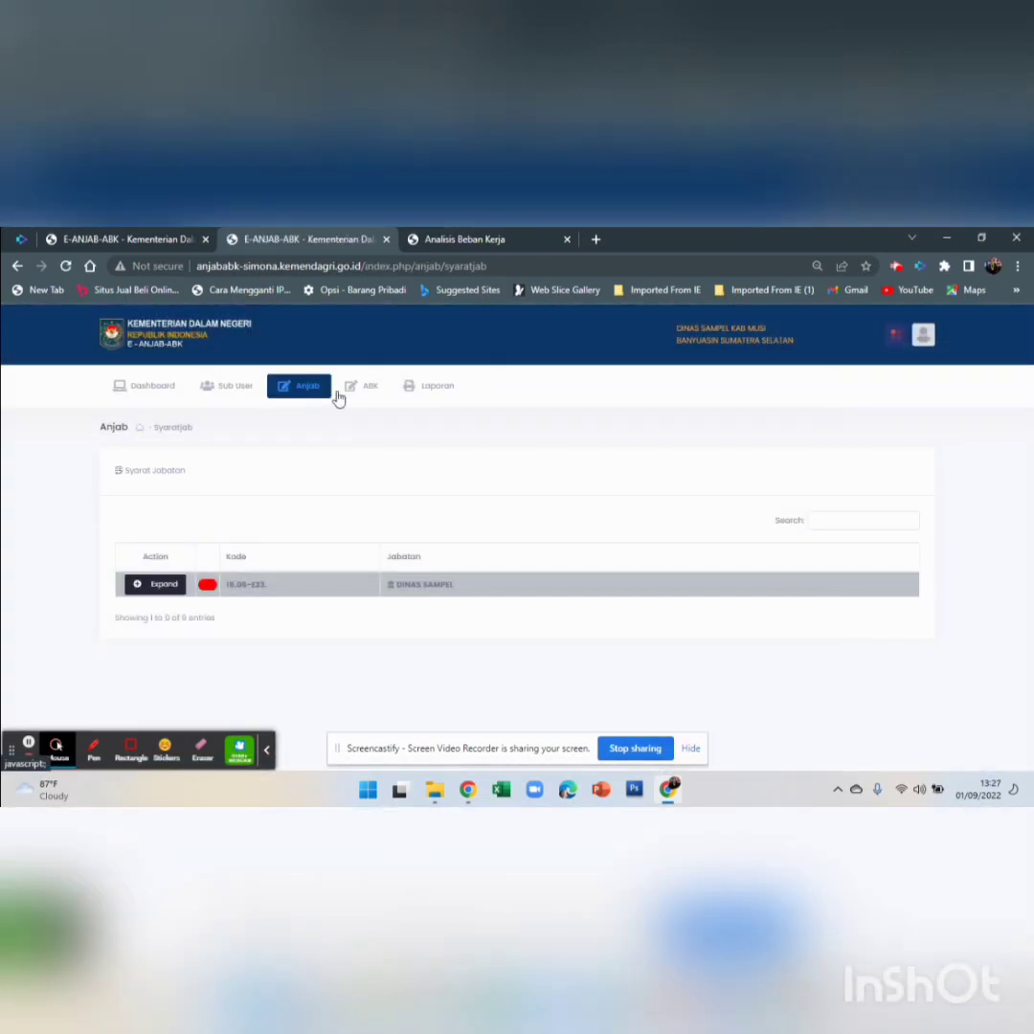
left_click(369, 396)
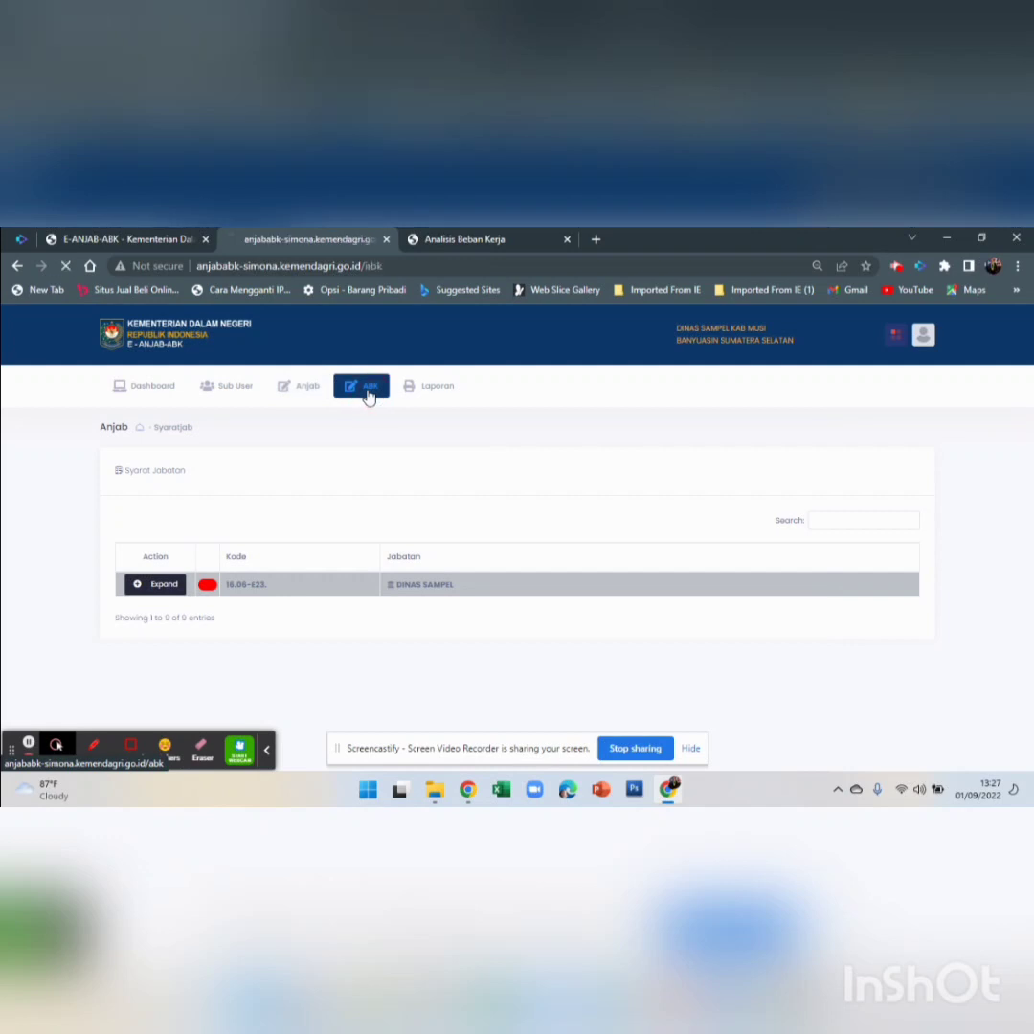
left_click(134, 580)
left_click(148, 611)
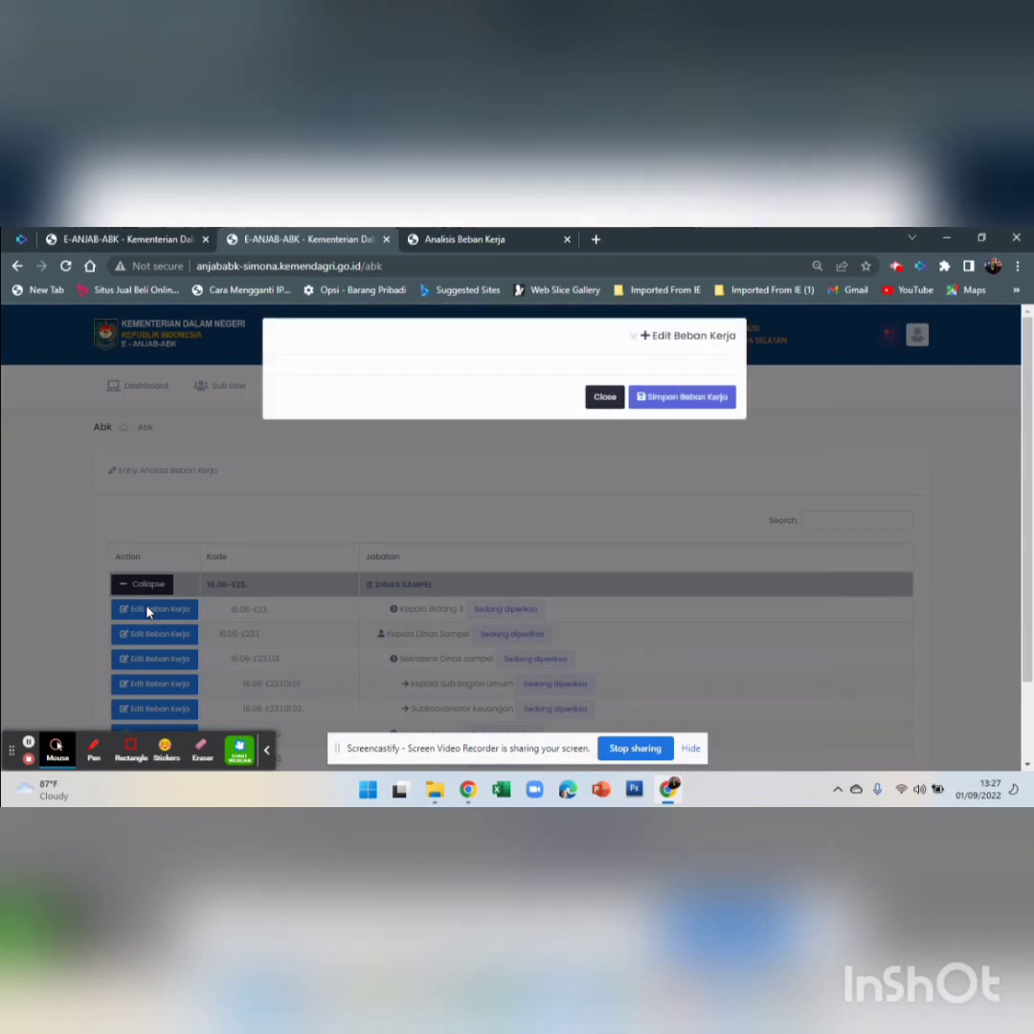
left_click(609, 398)
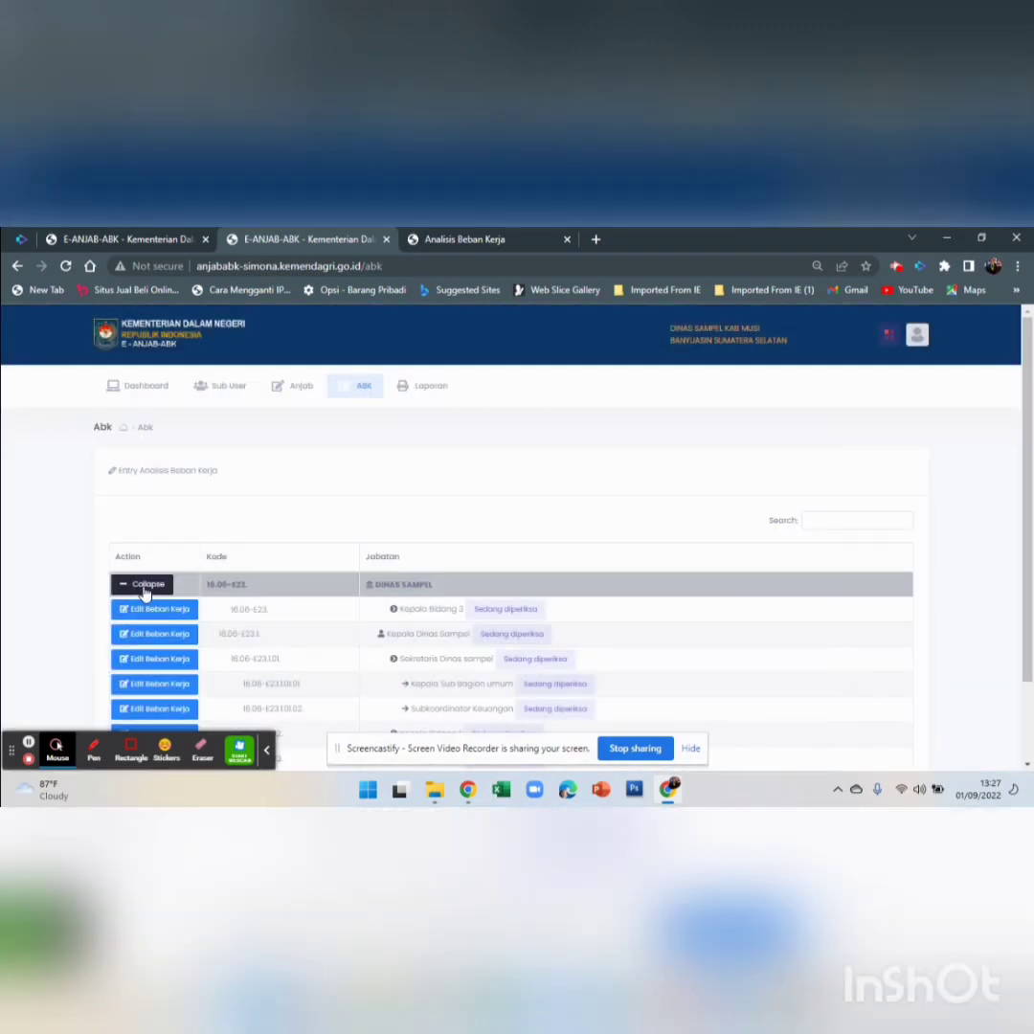
left_click(147, 586)
left_click(164, 590)
left_click(163, 610)
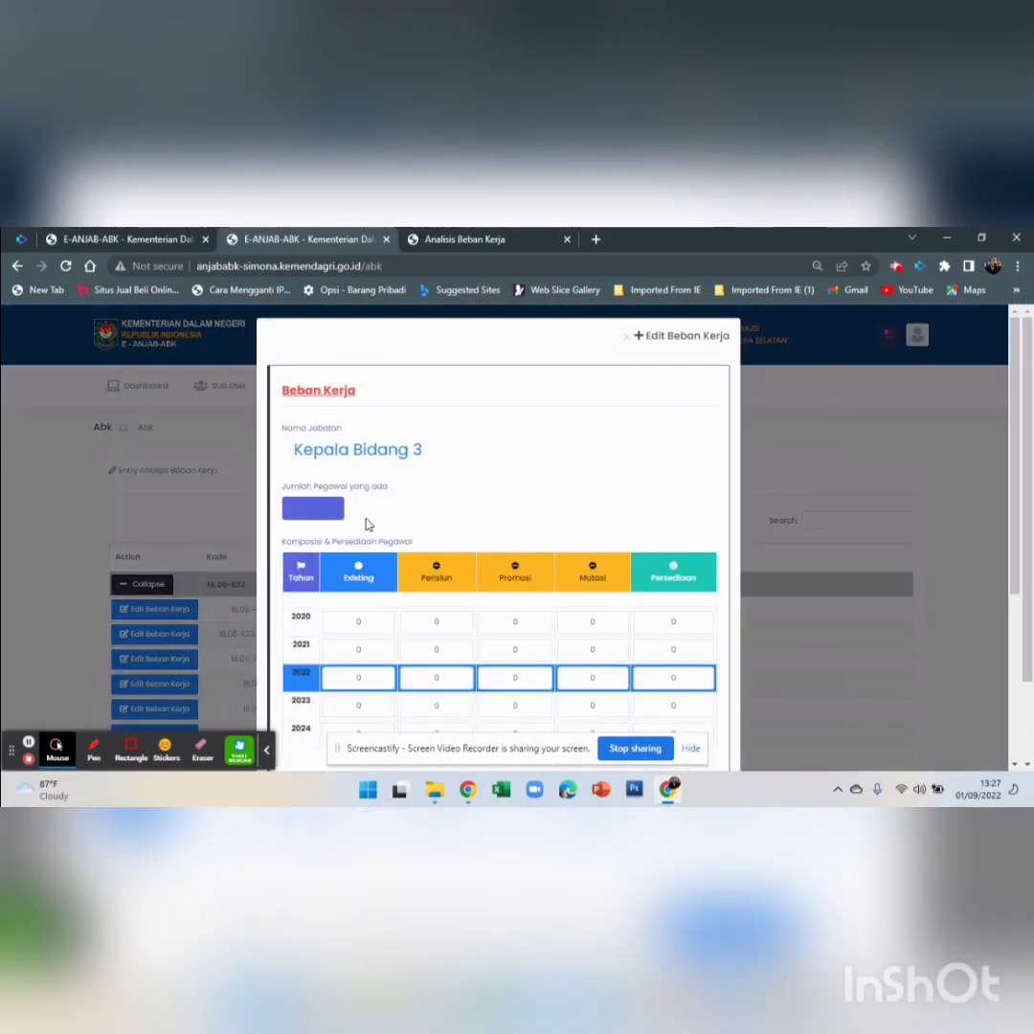
scroll(367, 499, "down", 2)
scroll(370, 464, "up", 3)
scroll(721, 482, "down", 5)
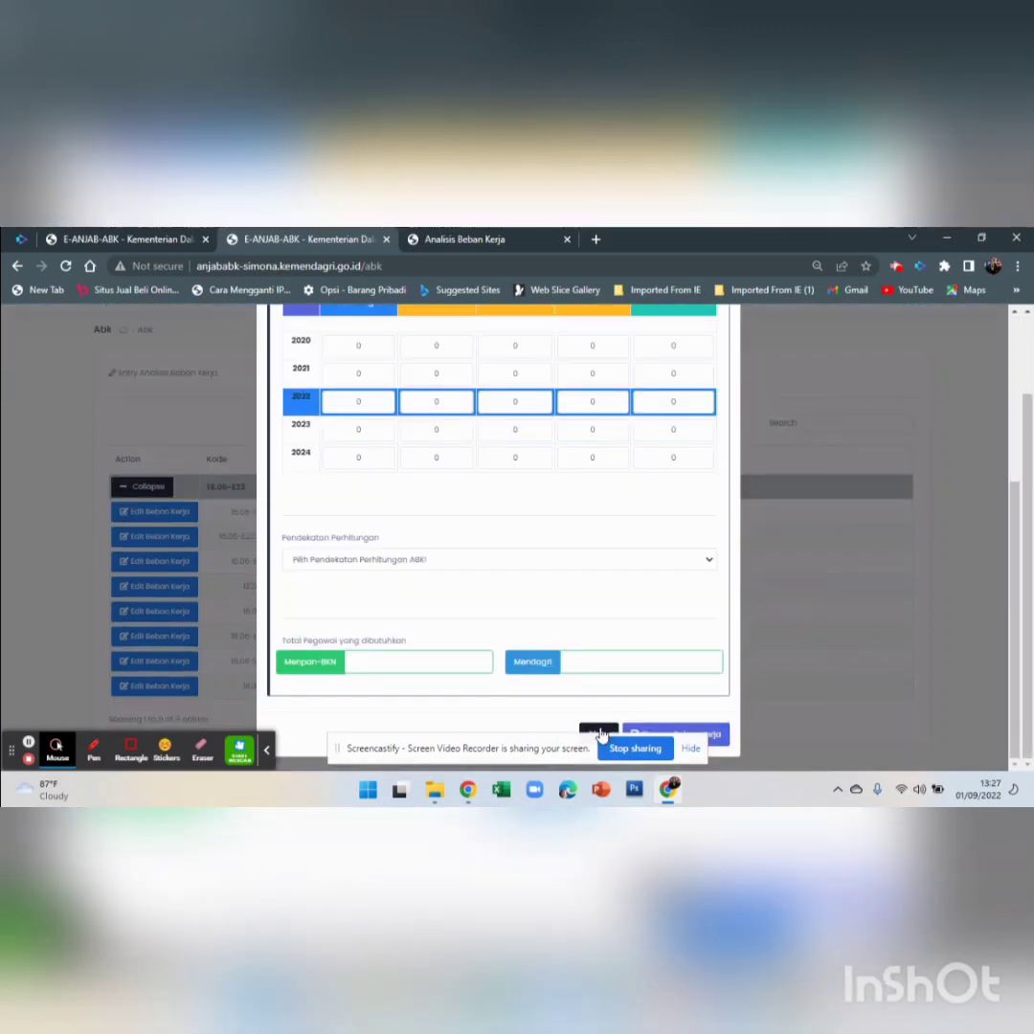
left_click(598, 737)
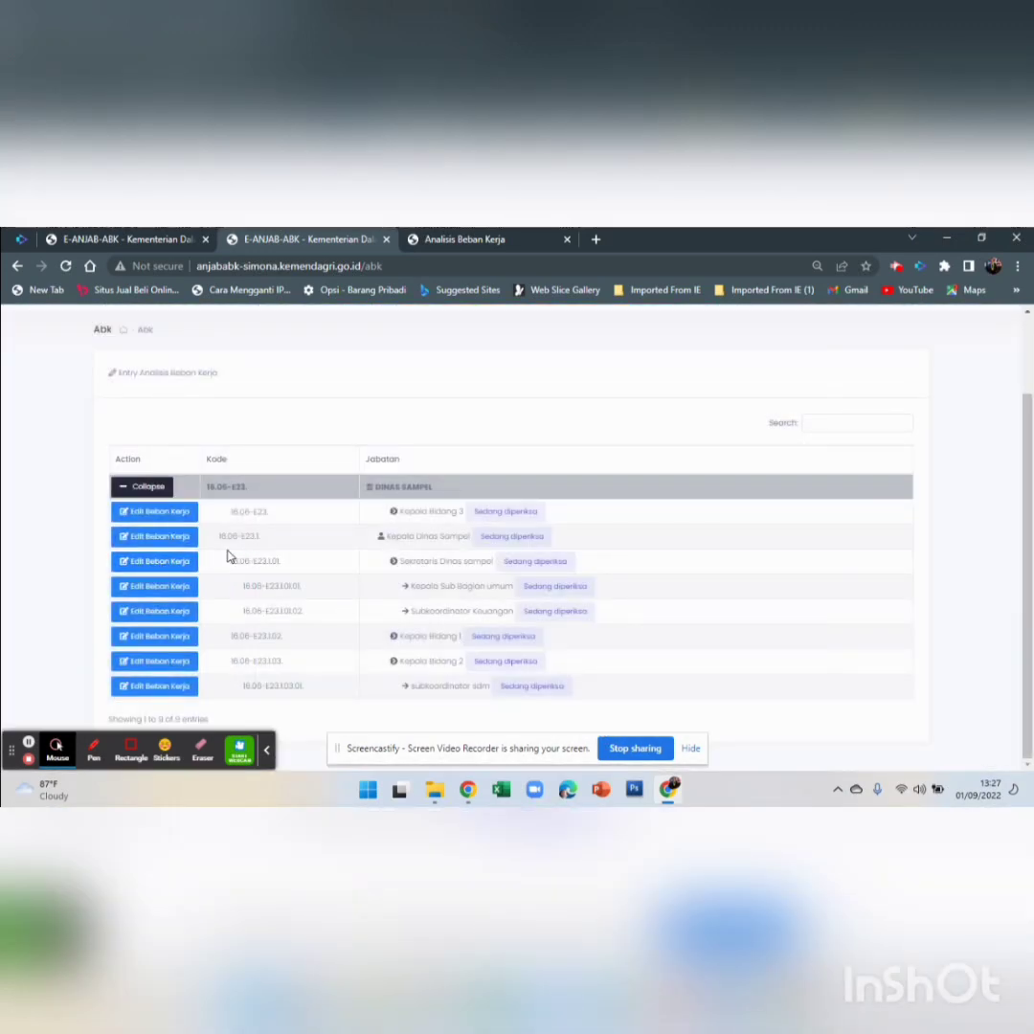
Open Kepala Dinas Sampel's Edit Beban Kerja form, years 2020–2024 at 0, and its Pendekatan Perhitungan list
left_click(192, 542)
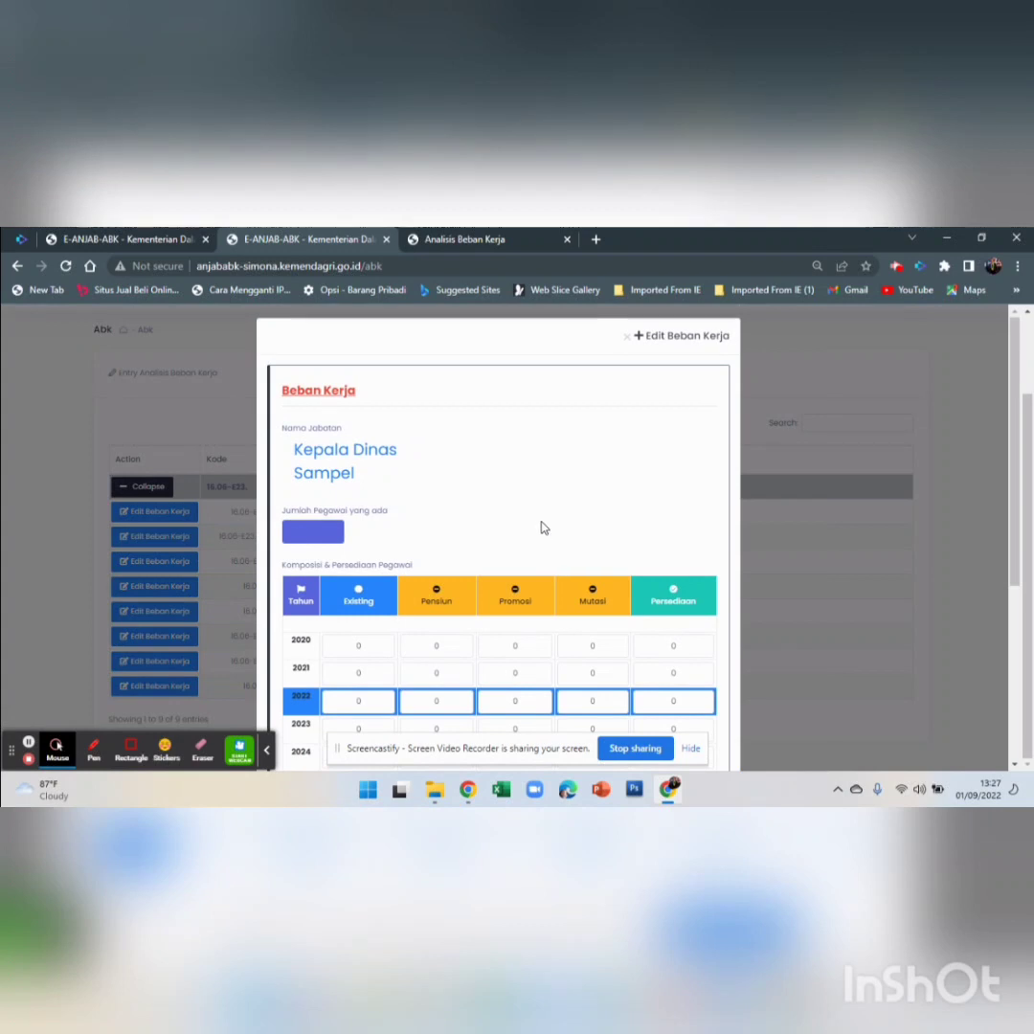
scroll(542, 529, "down", 2)
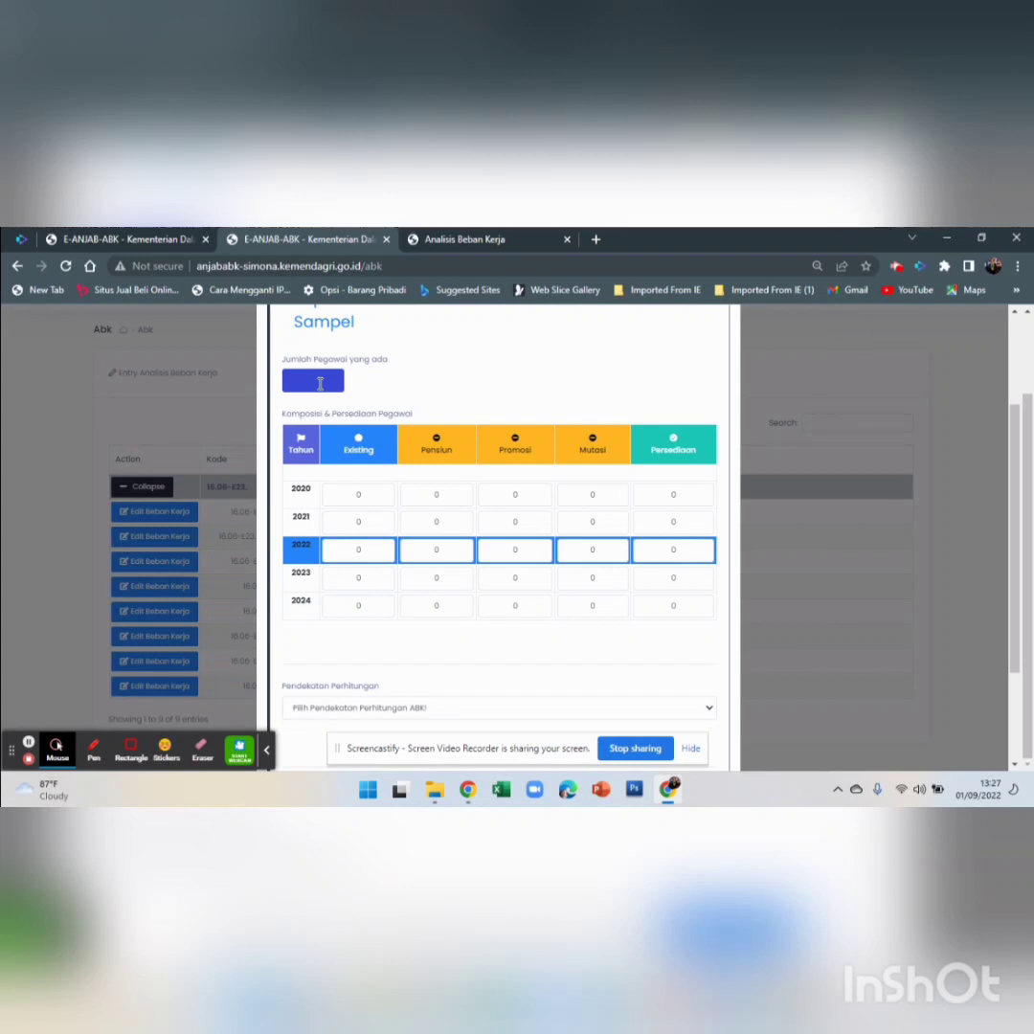
scroll(320, 383, "down", 1)
scroll(320, 383, "down", 1)
scroll(320, 384, "up", 2)
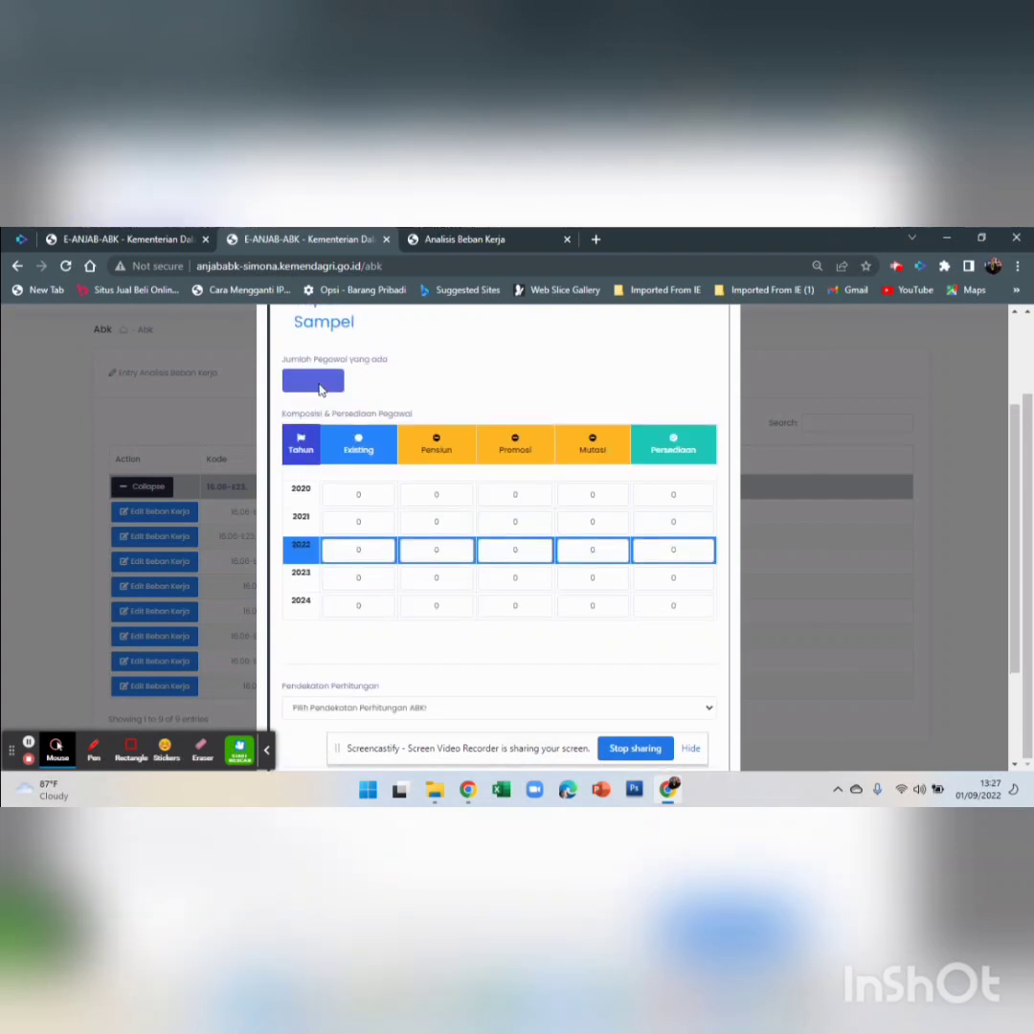
scroll(320, 383, "down", 4)
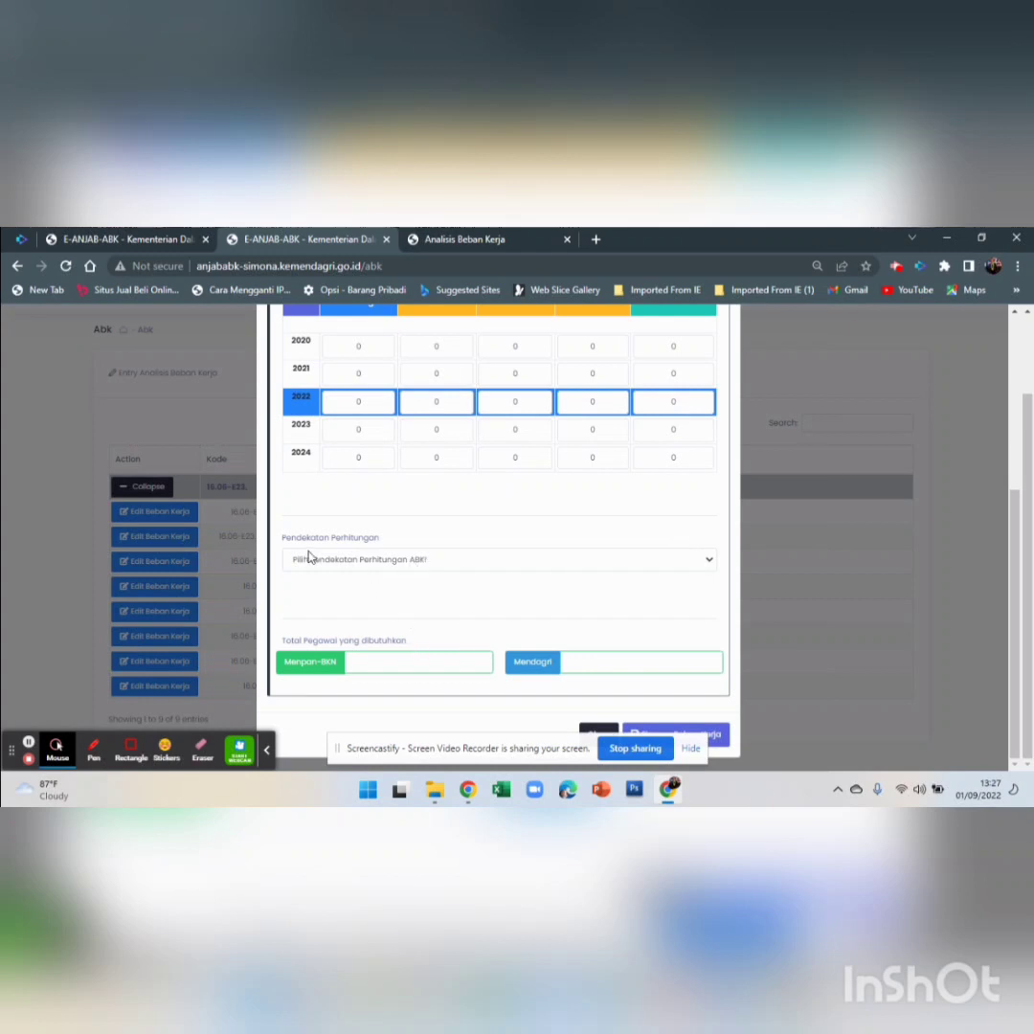
left_click(376, 559)
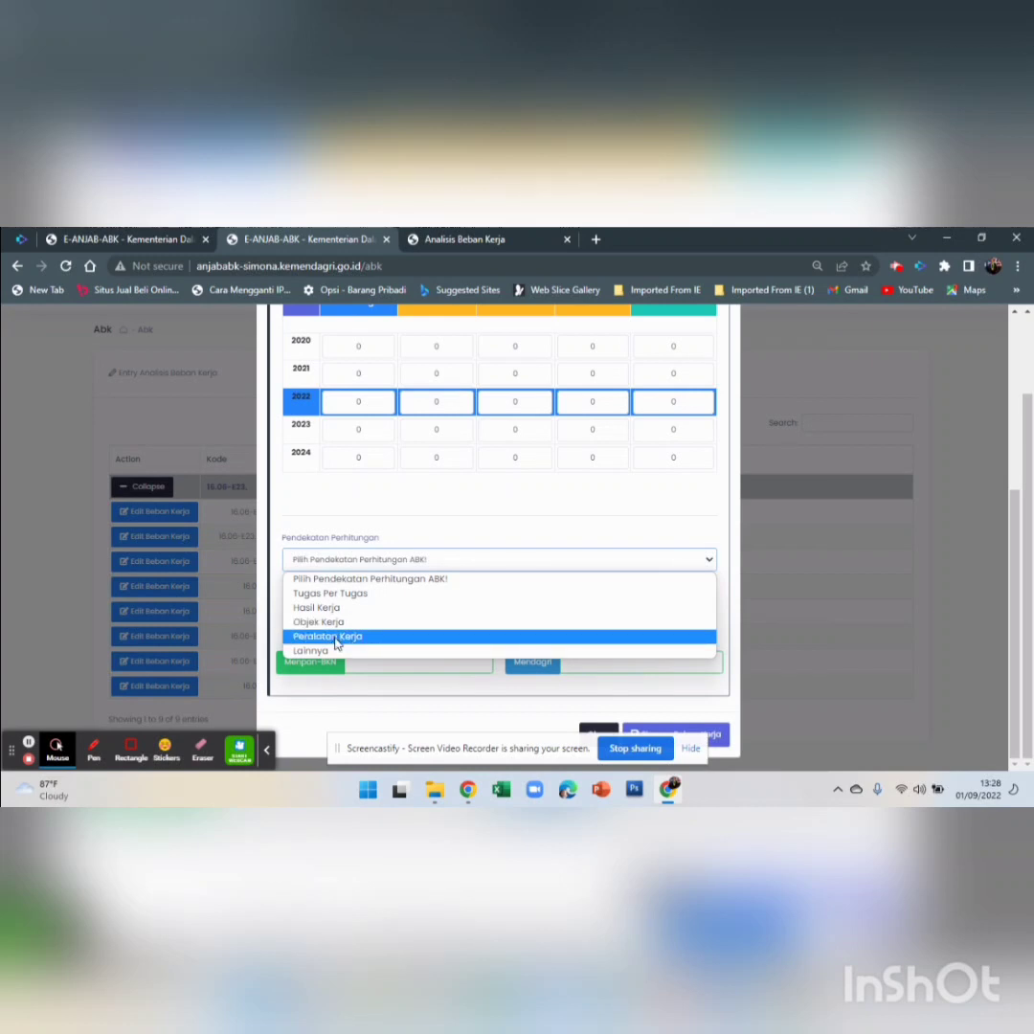
Choose Tugas Per Tugas as the calculation approach
left_click(400, 594)
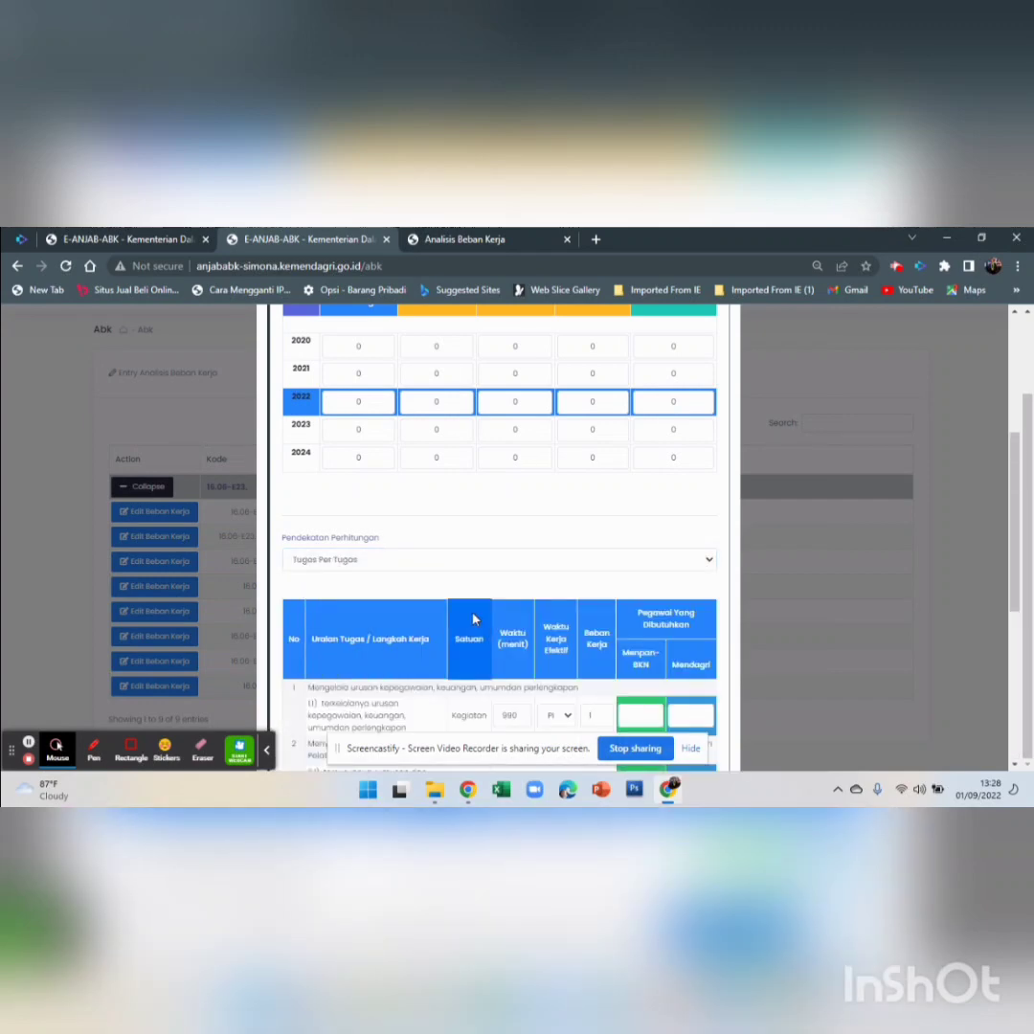
scroll(473, 619, "down", 2)
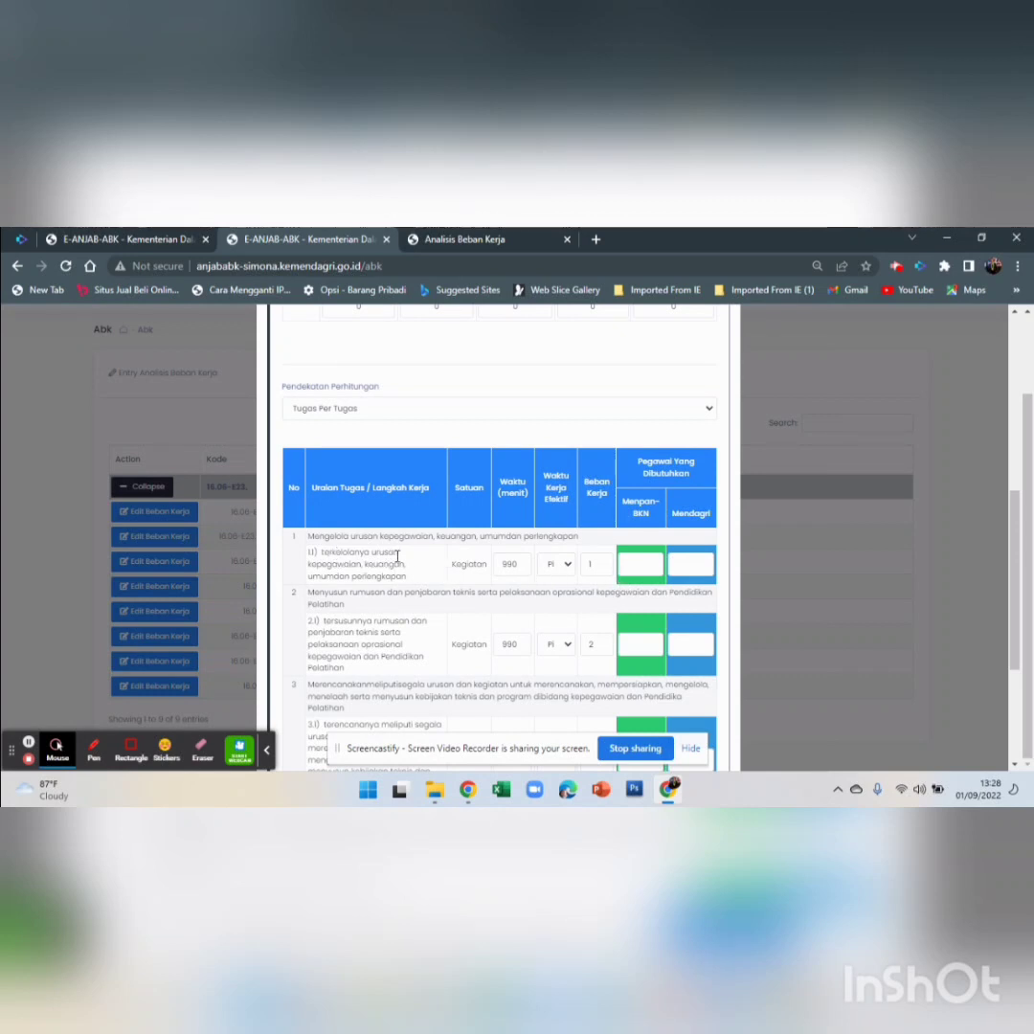
left_click(658, 569)
Set task 1.1's Waktu Kerja Efektif to bulanan after trying tahunan and mingguan
left_click(568, 566)
left_click(568, 566)
left_click(568, 566)
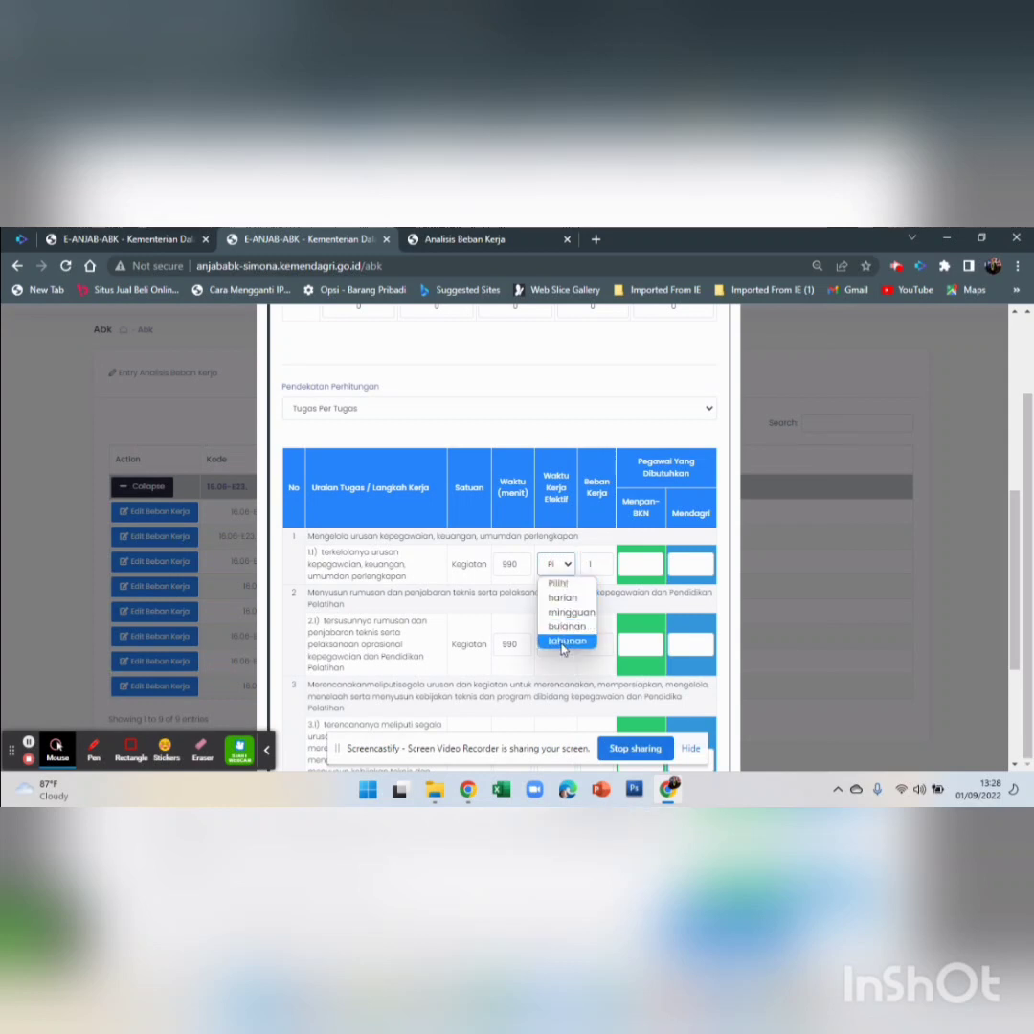
left_click(564, 641)
left_click(568, 567)
left_click(568, 567)
left_click(569, 567)
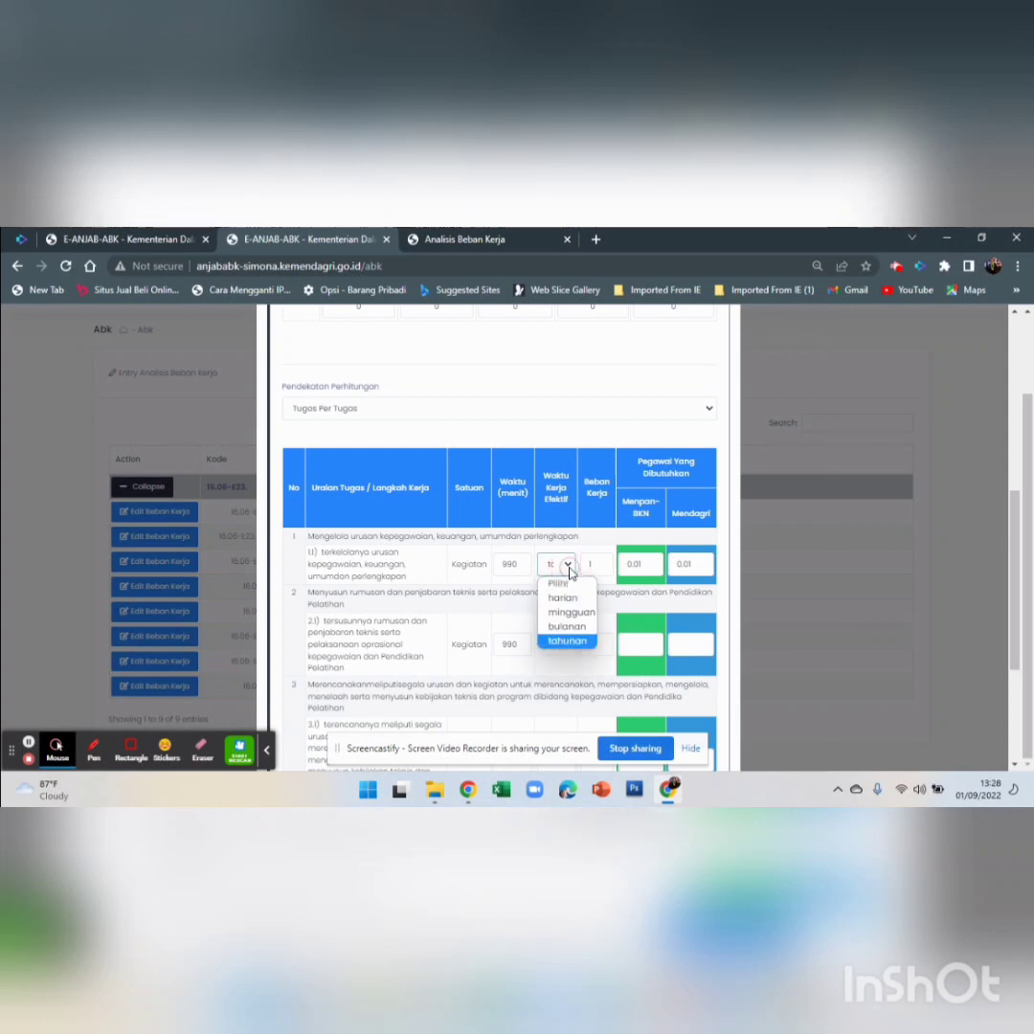
left_click(559, 630)
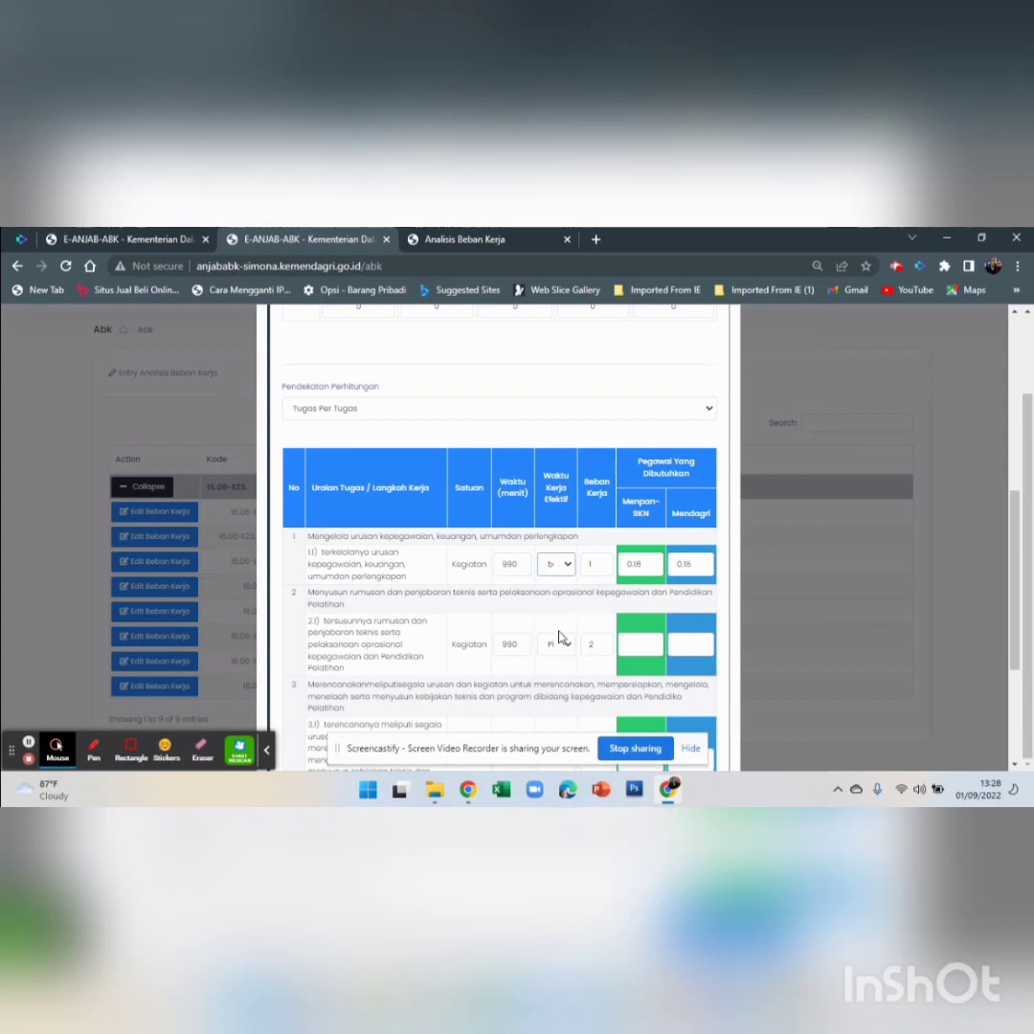
left_click(568, 566)
left_click(565, 615)
left_click(564, 563)
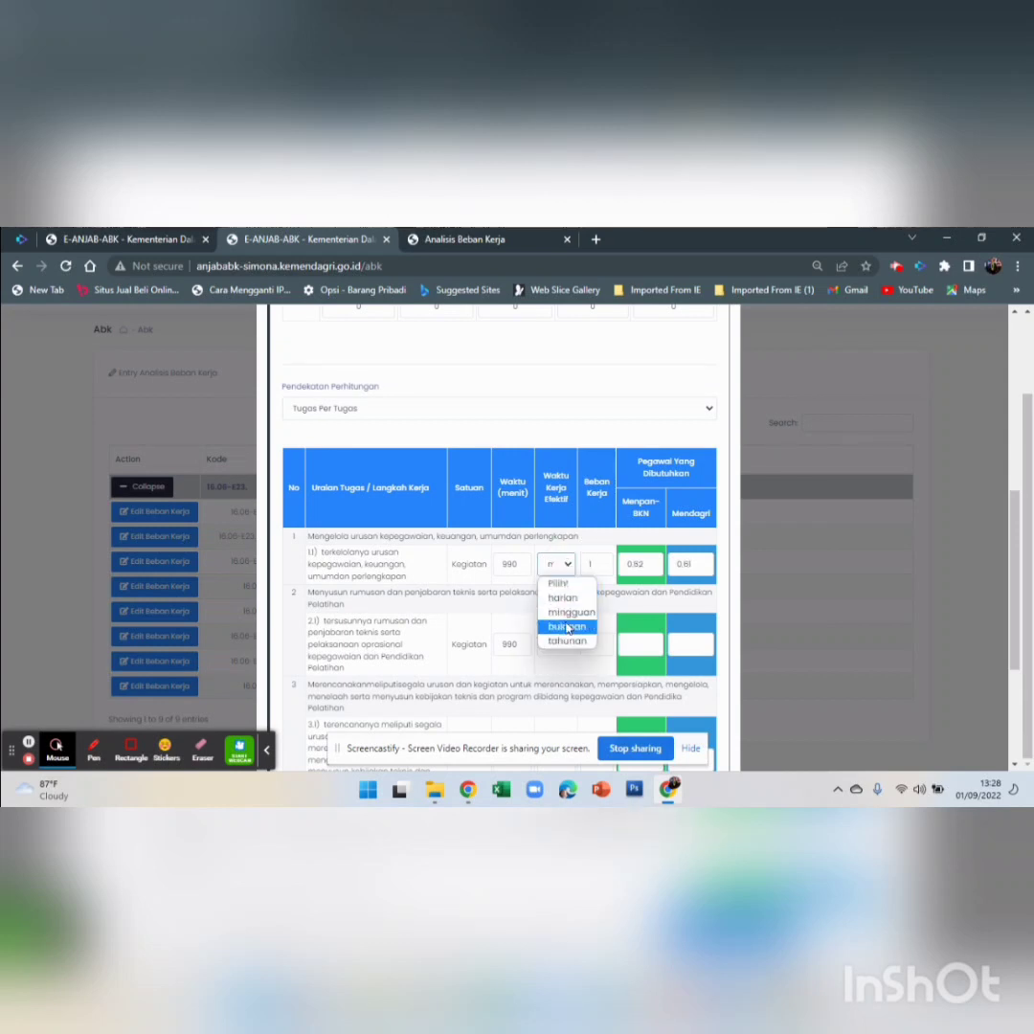
left_click(568, 627)
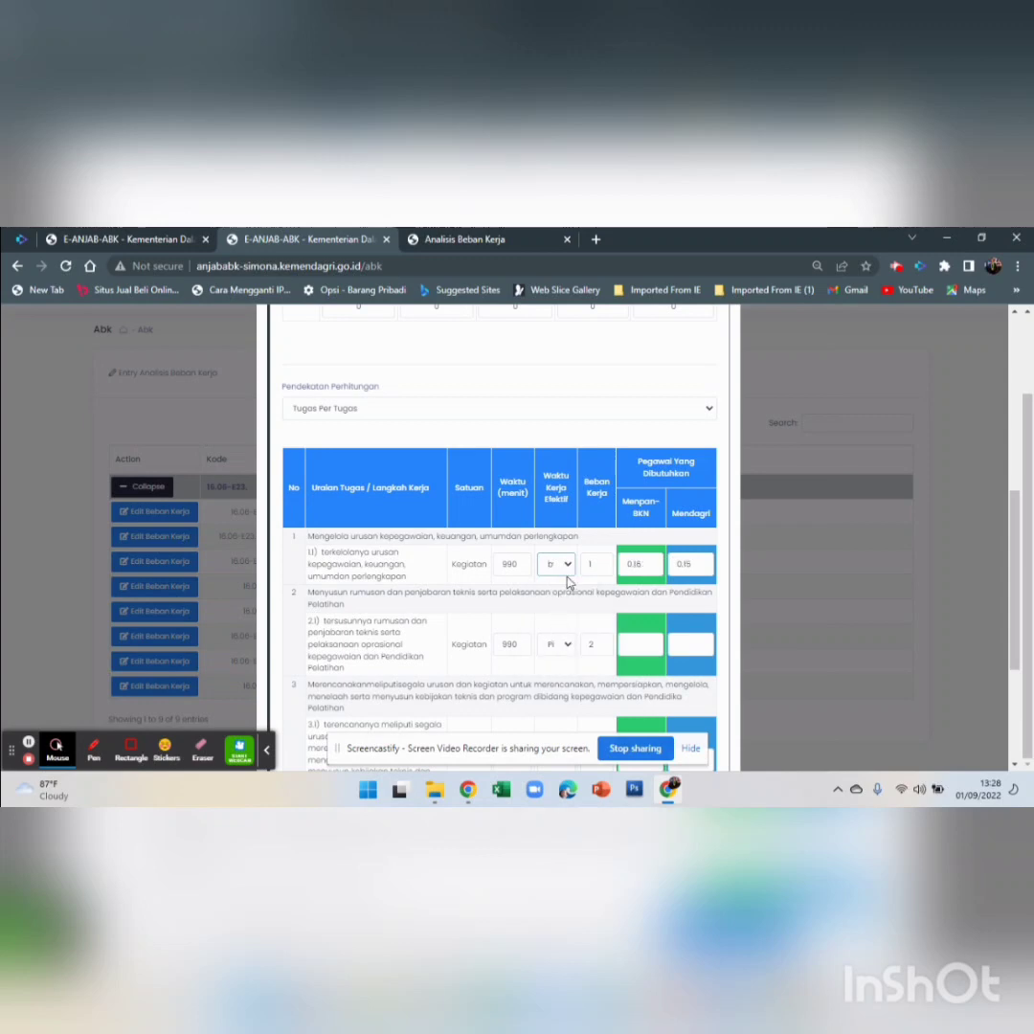
scroll(575, 622, "down", 3)
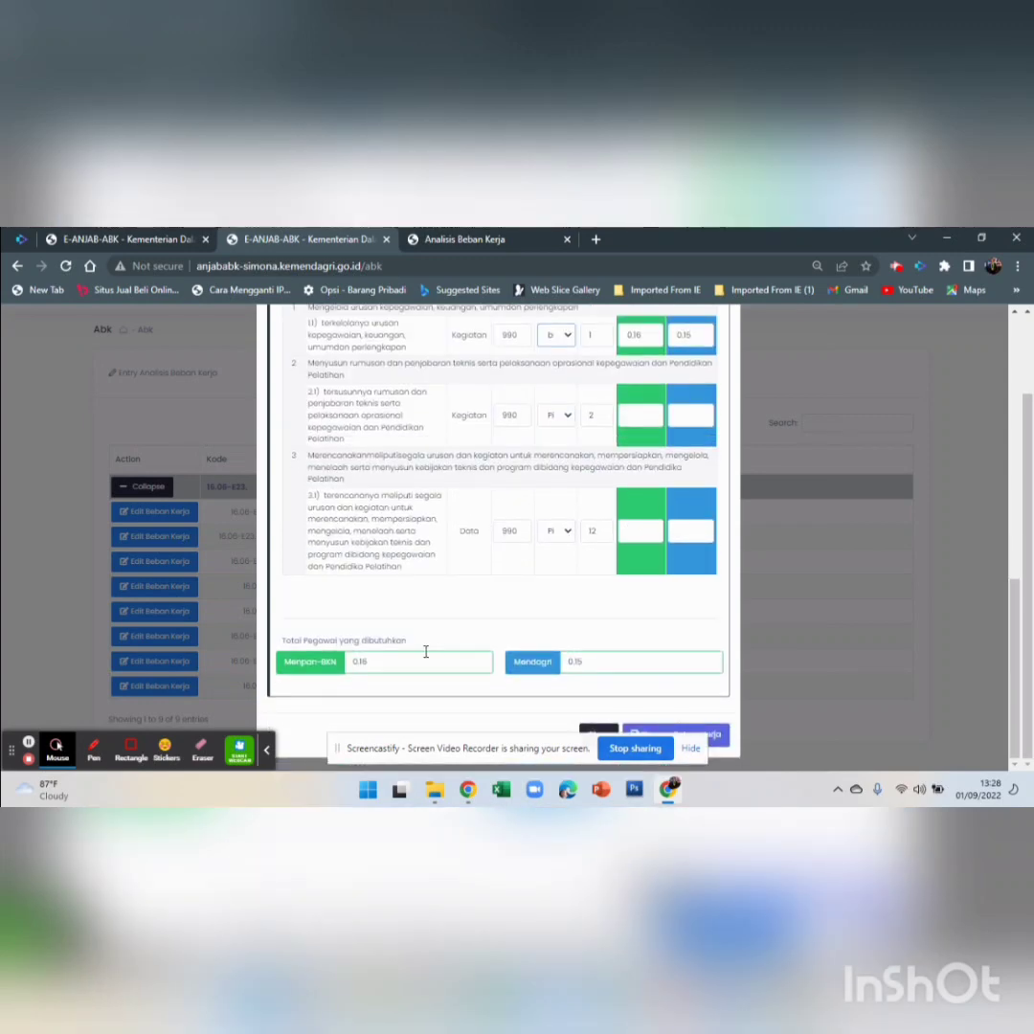
Set task 2.1 to bulanan and task 3.1 to tahunan, then save totals 0.63 and 0.60
left_click(574, 420)
left_click(573, 477)
left_click(570, 532)
left_click(558, 594)
left_click(569, 532)
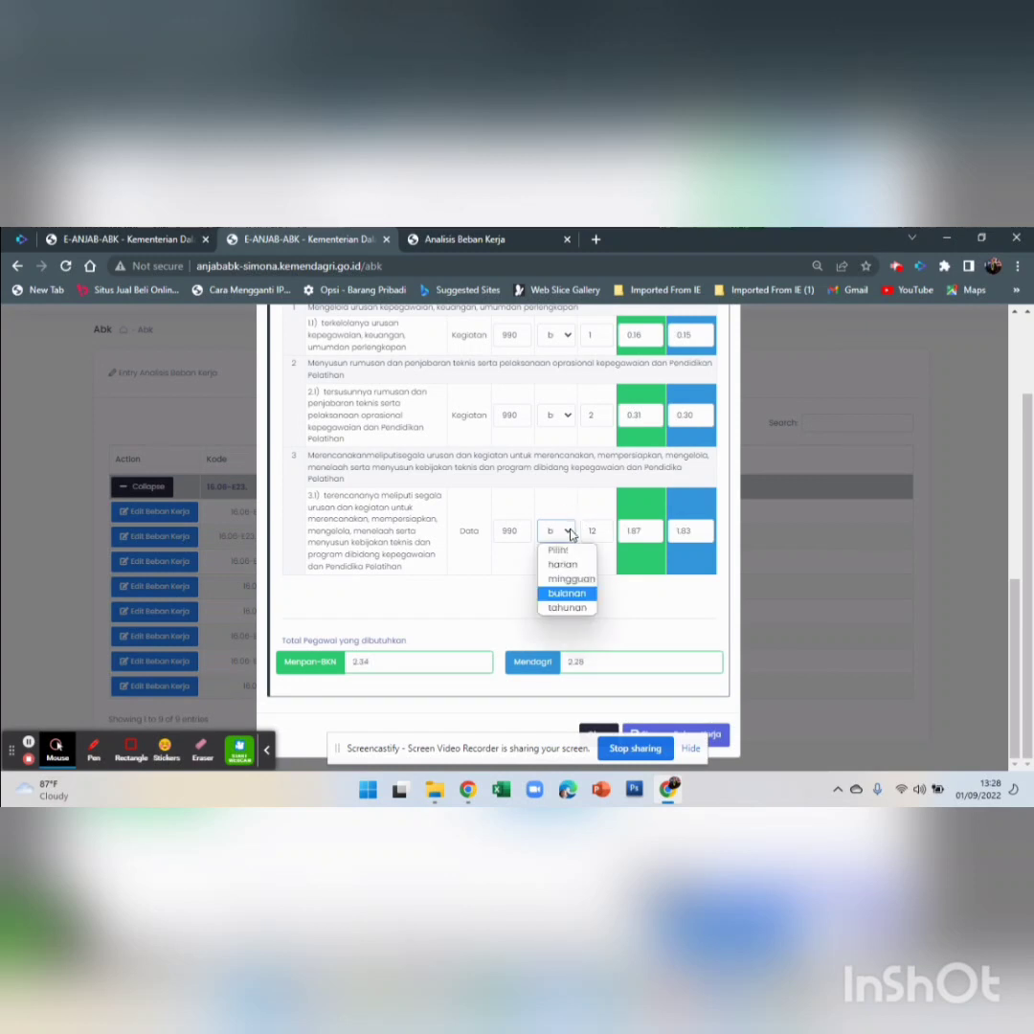
left_click(568, 607)
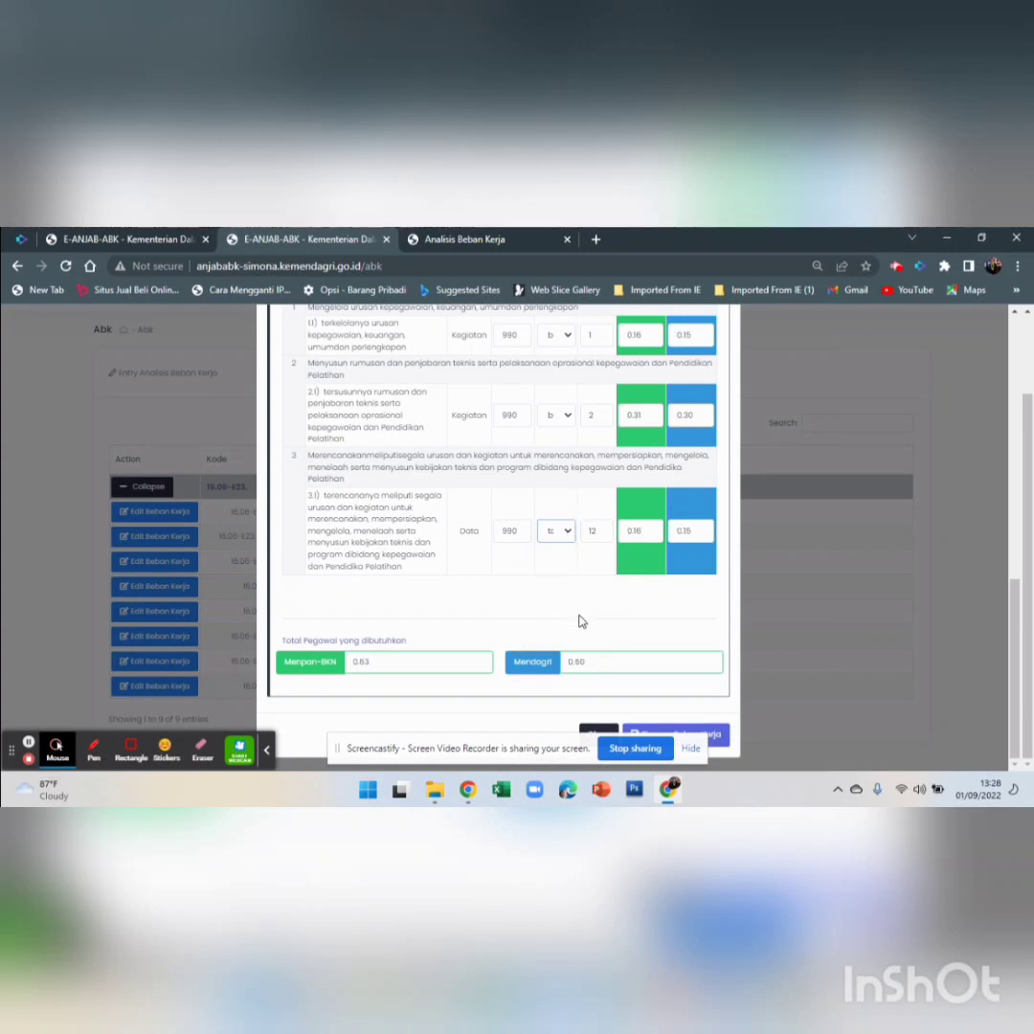
left_click(575, 418)
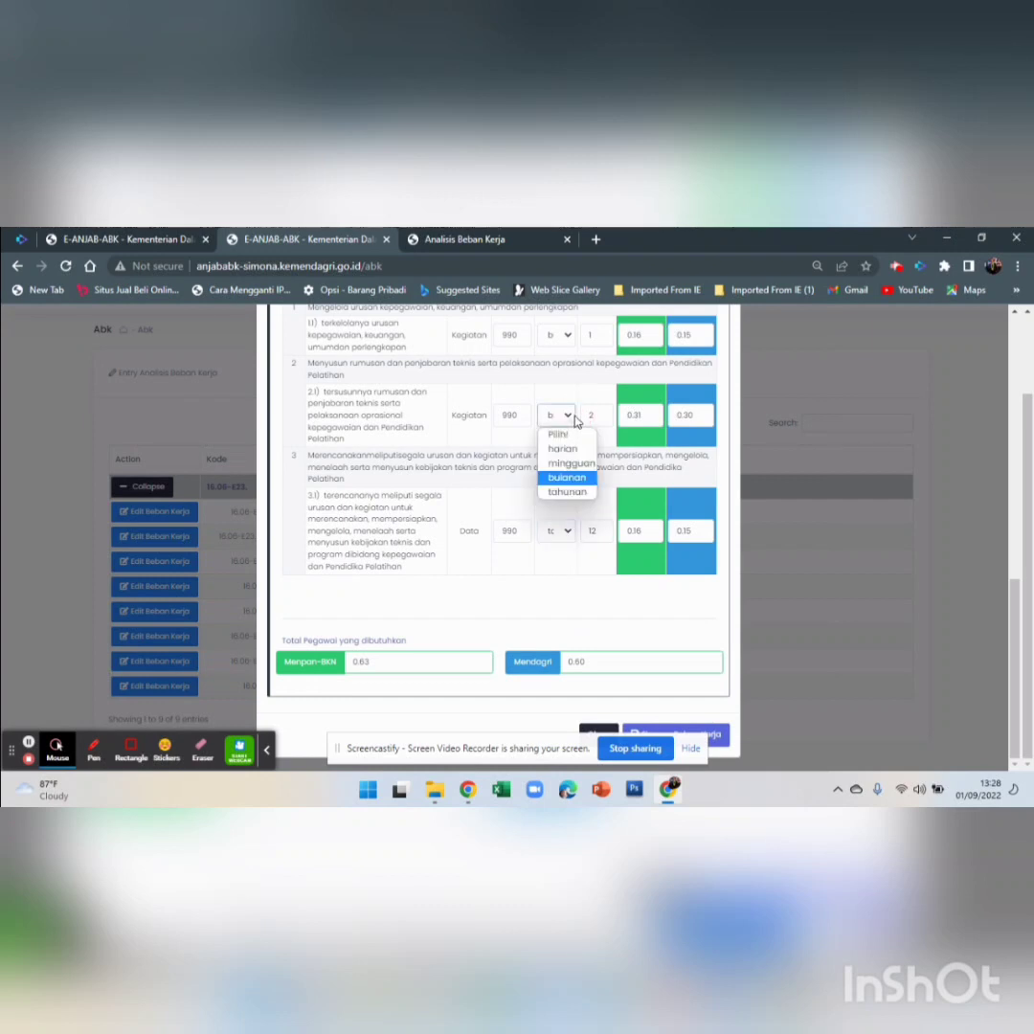
left_click(575, 419)
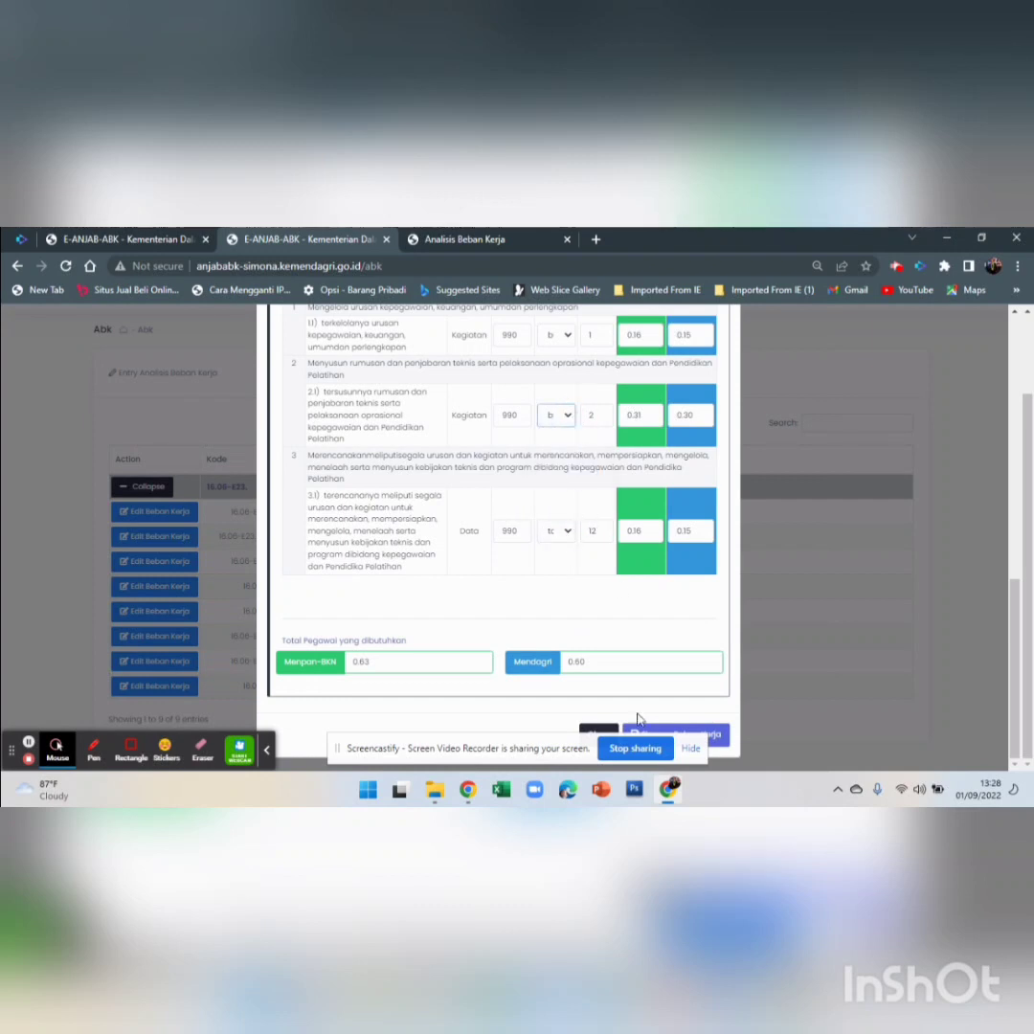
left_click(719, 736)
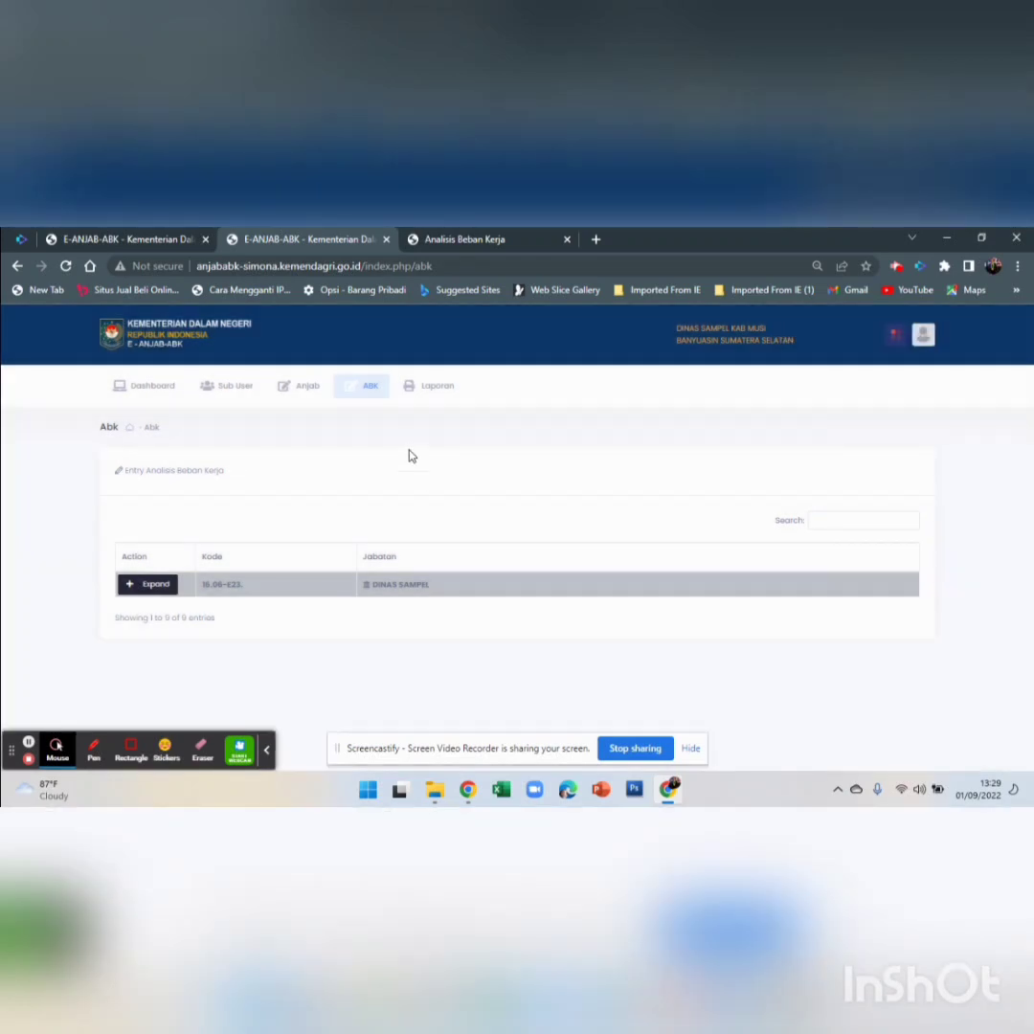
Glance at the Laporan menu, then switch to the Sub User page with its empty Daftar User list
left_click(438, 386)
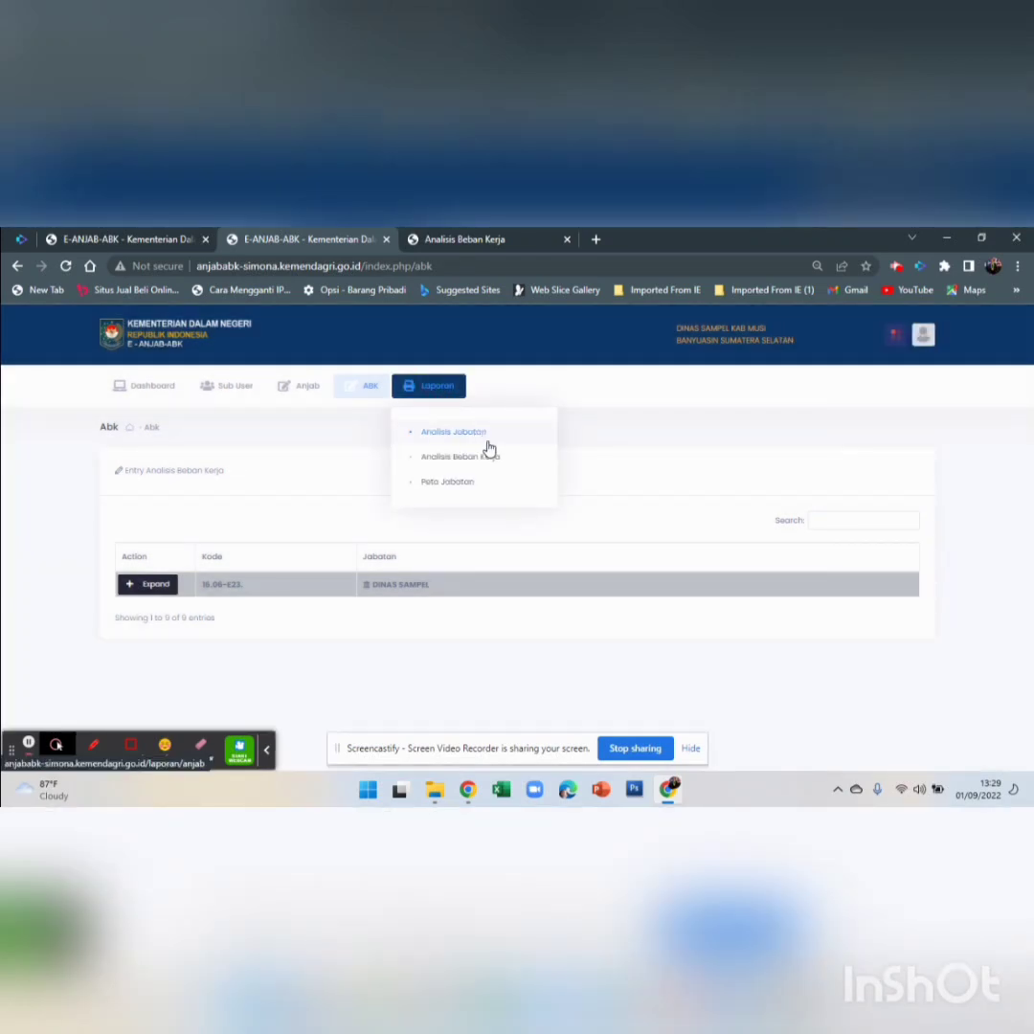
left_click(433, 388)
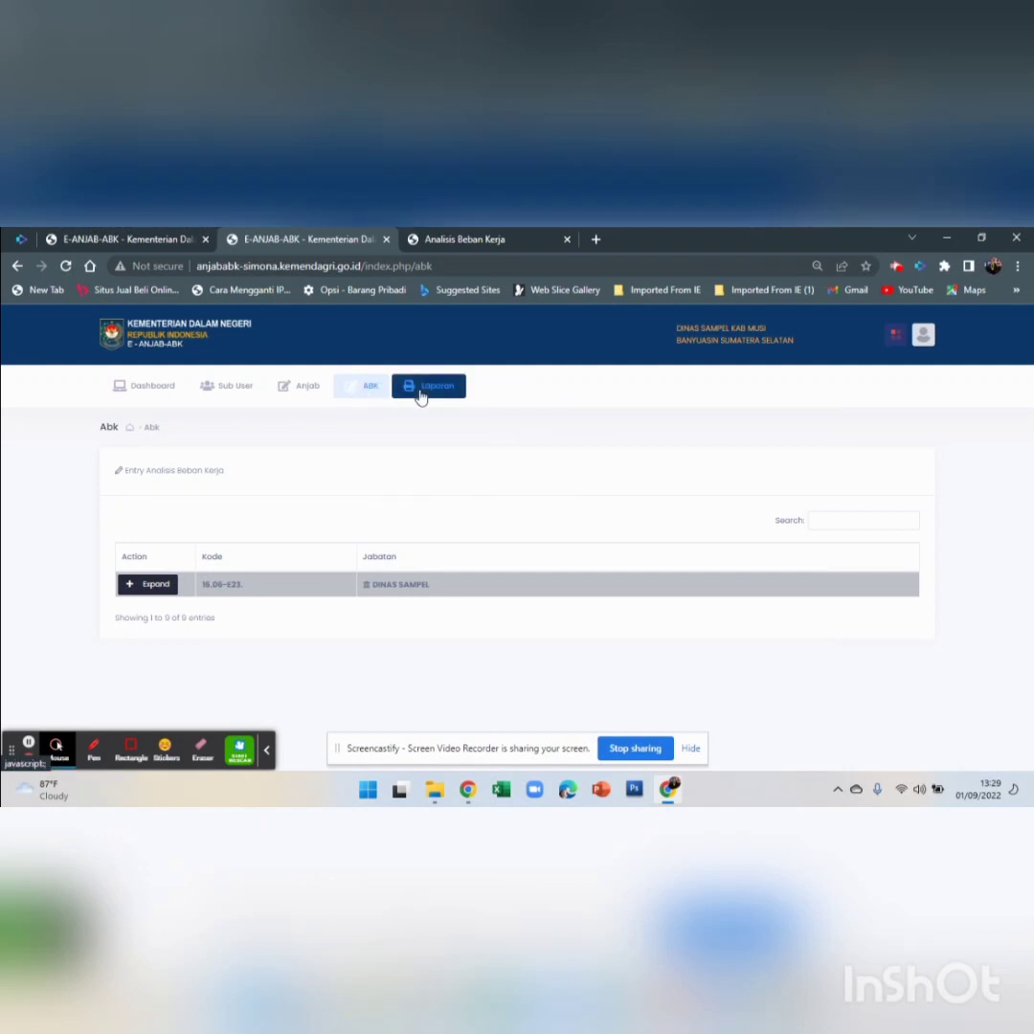
left_click(420, 396)
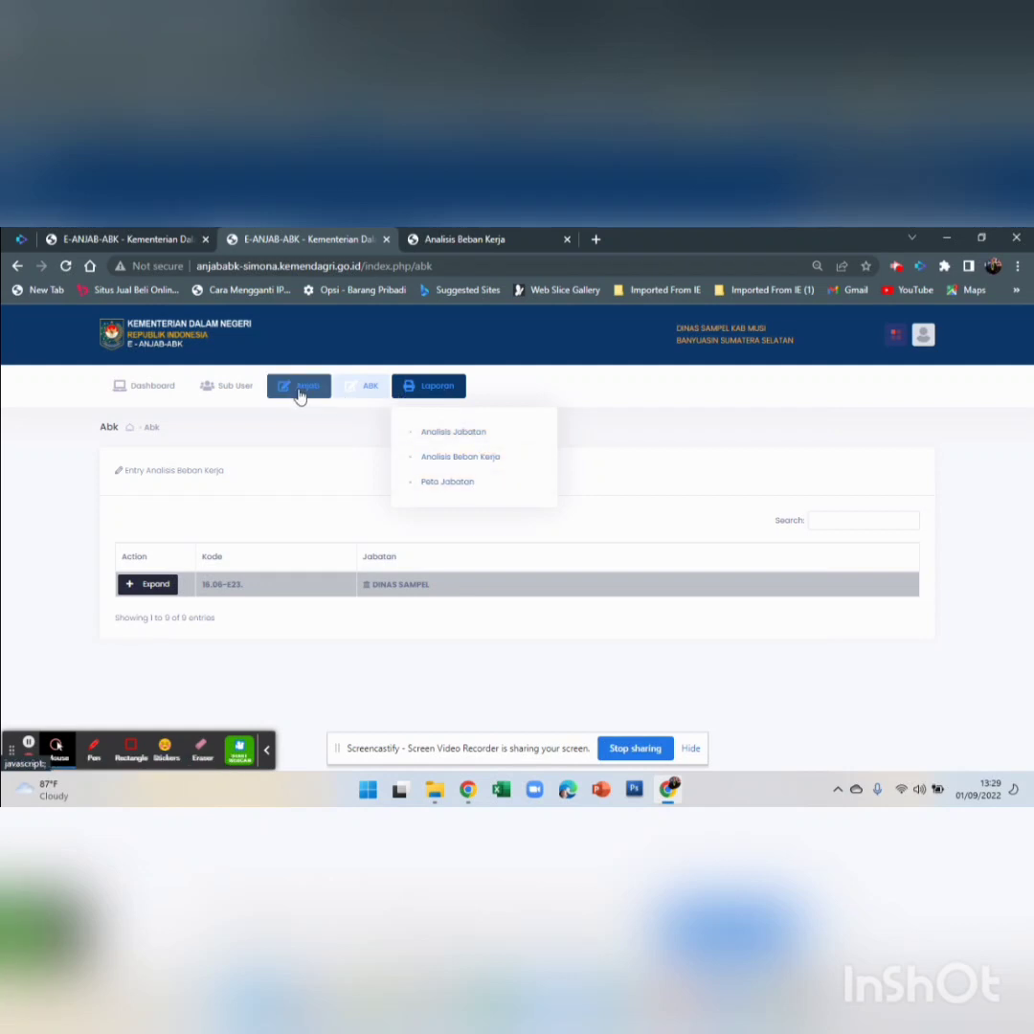
left_click(242, 384)
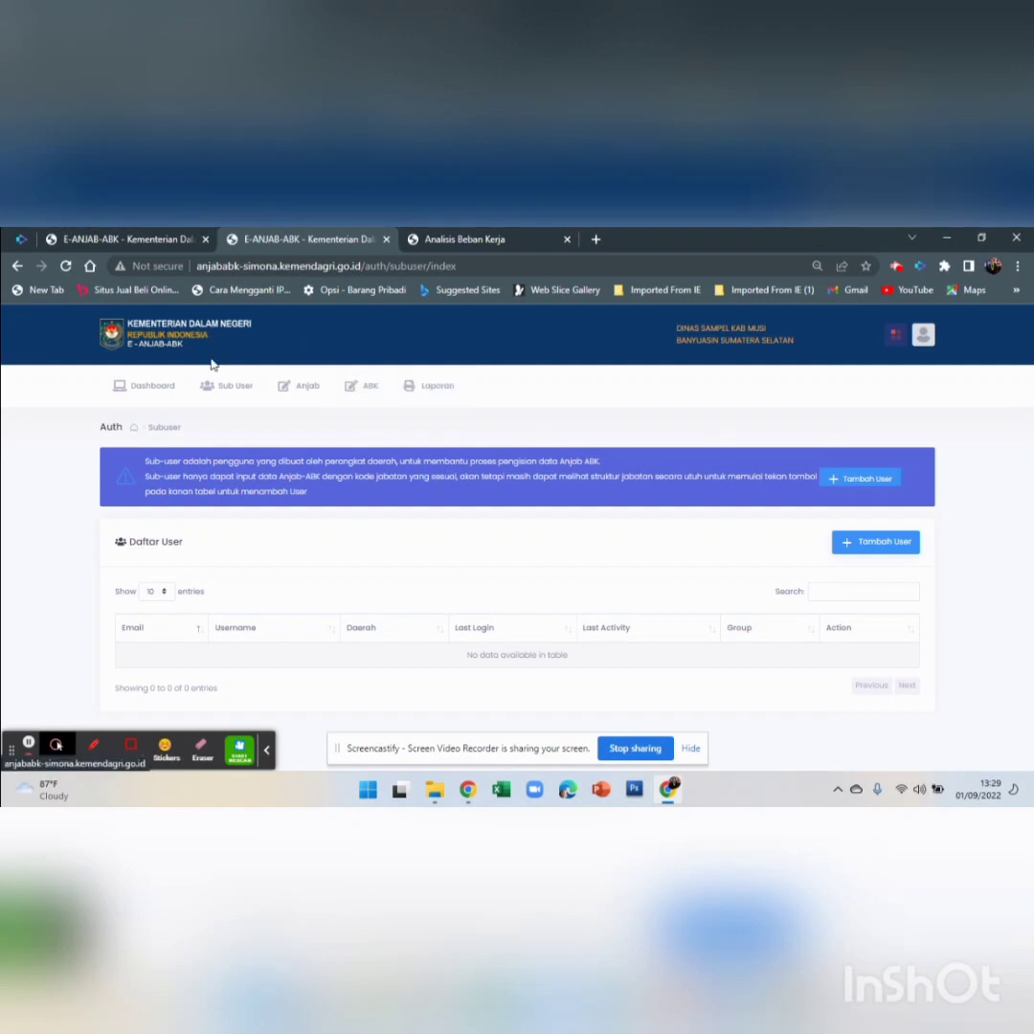
Reload the Sub User page and bring up the Tambah User form
left_click(240, 384)
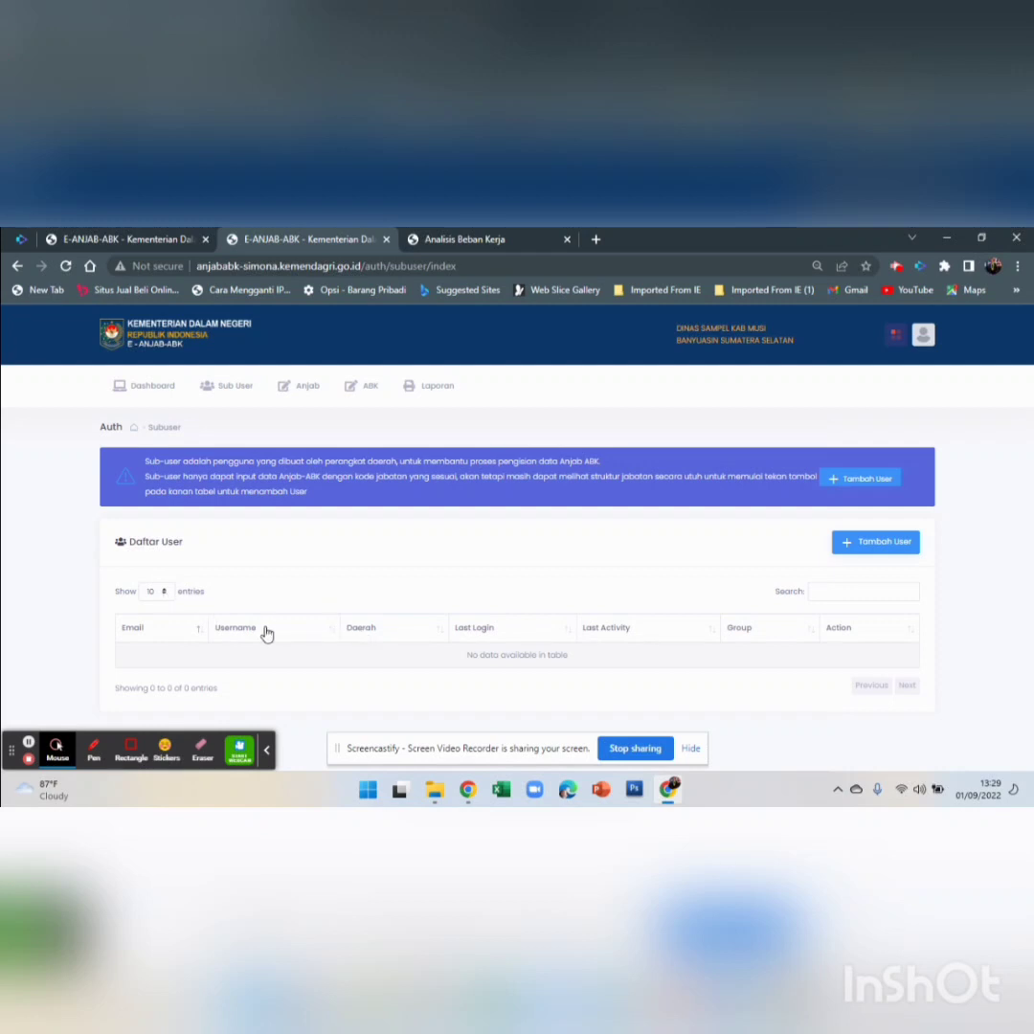
left_click(870, 552)
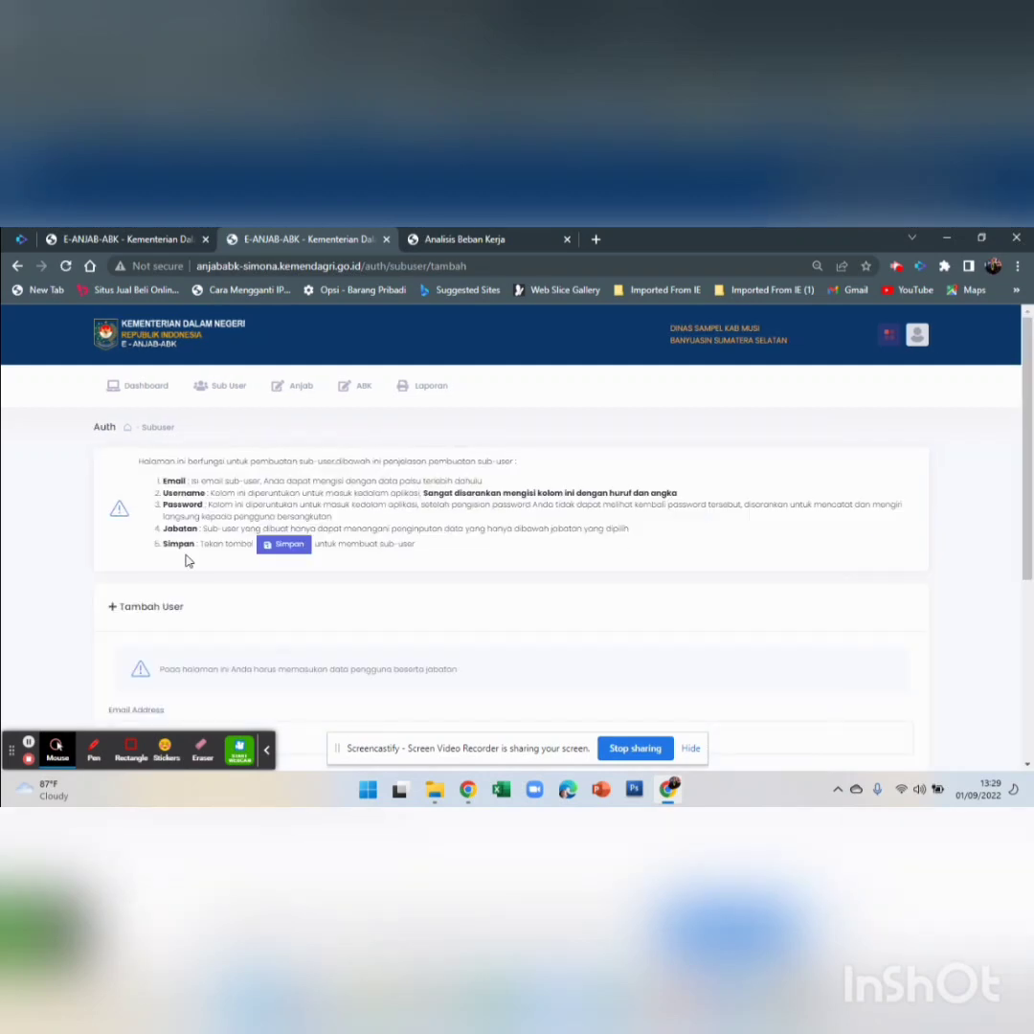
Click through the Email, Username and Password fields, leaving them blank
scroll(182, 594, "down", 2)
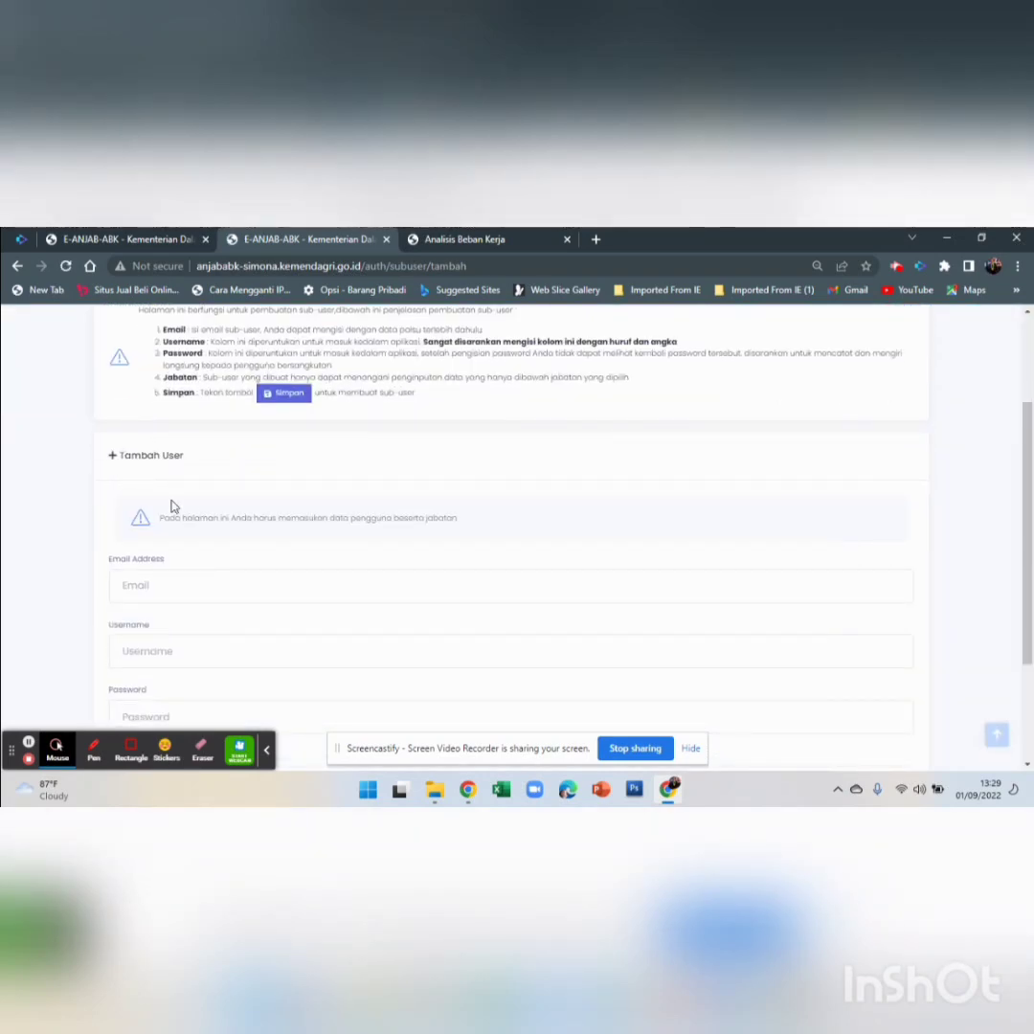
left_click(195, 581)
key("Return")
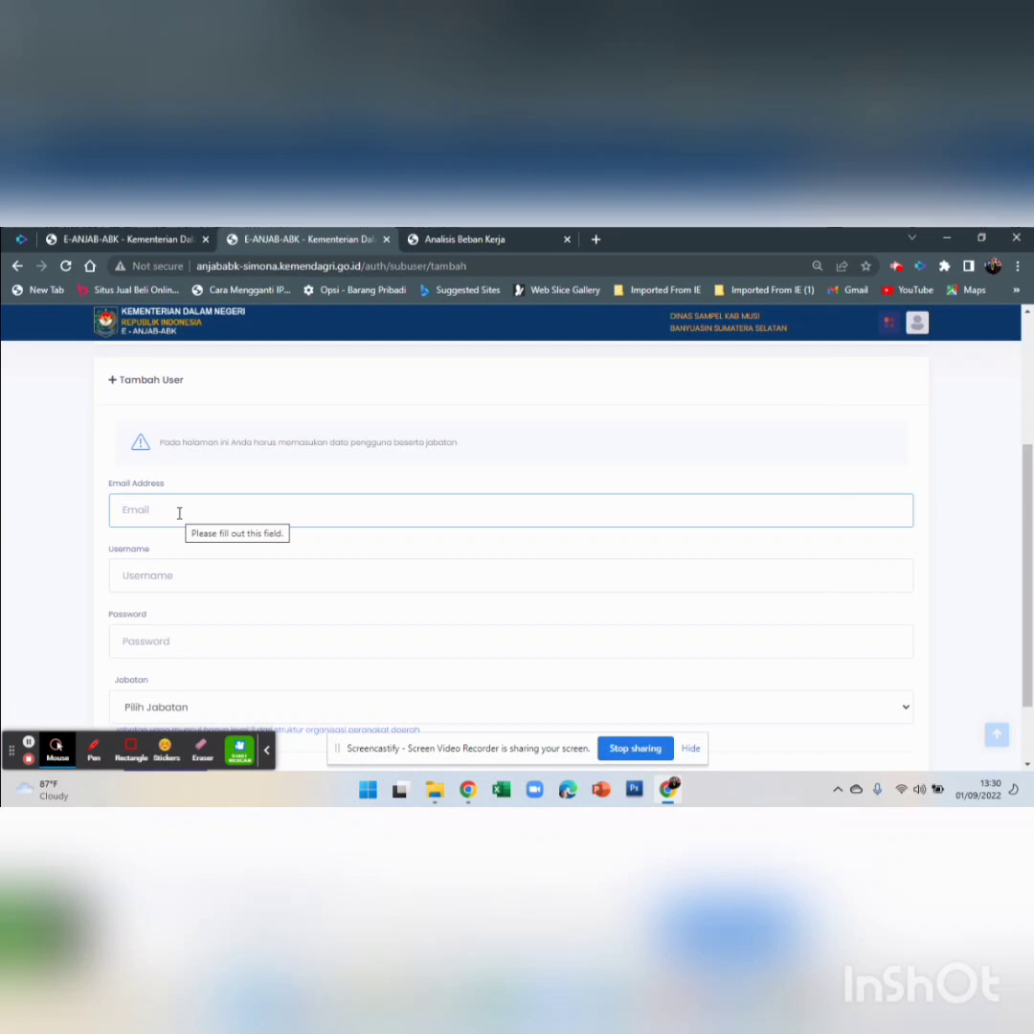
left_click(179, 513)
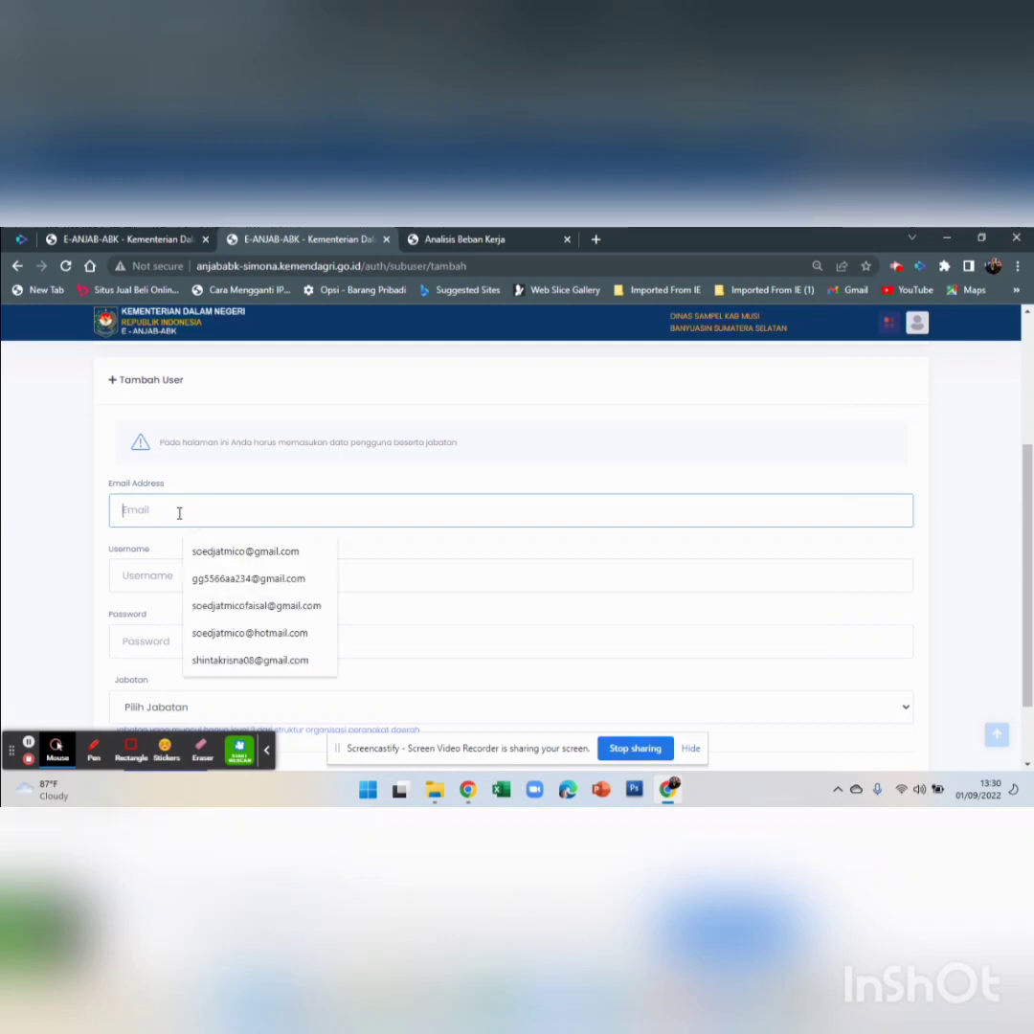
left_click(152, 577)
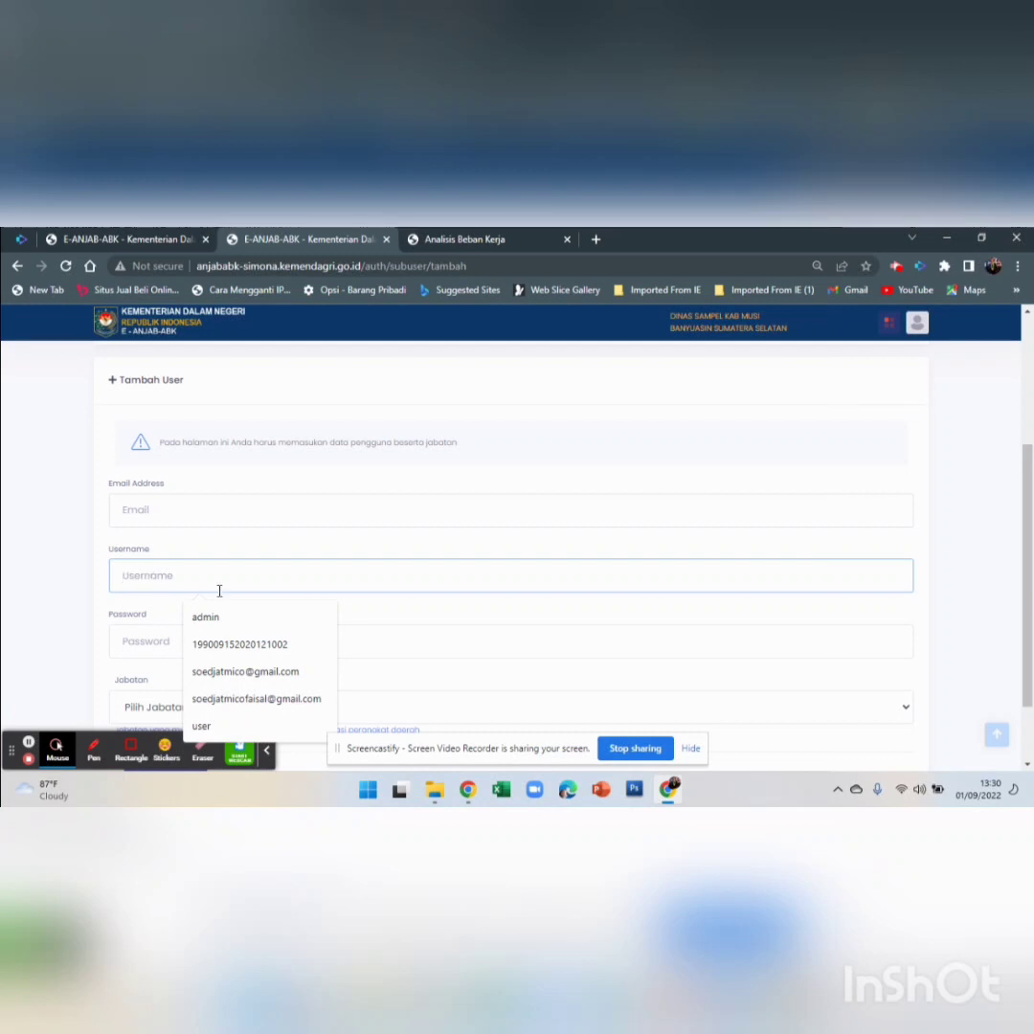
left_click(152, 571)
scroll(151, 569, "down", 1)
left_click(151, 566)
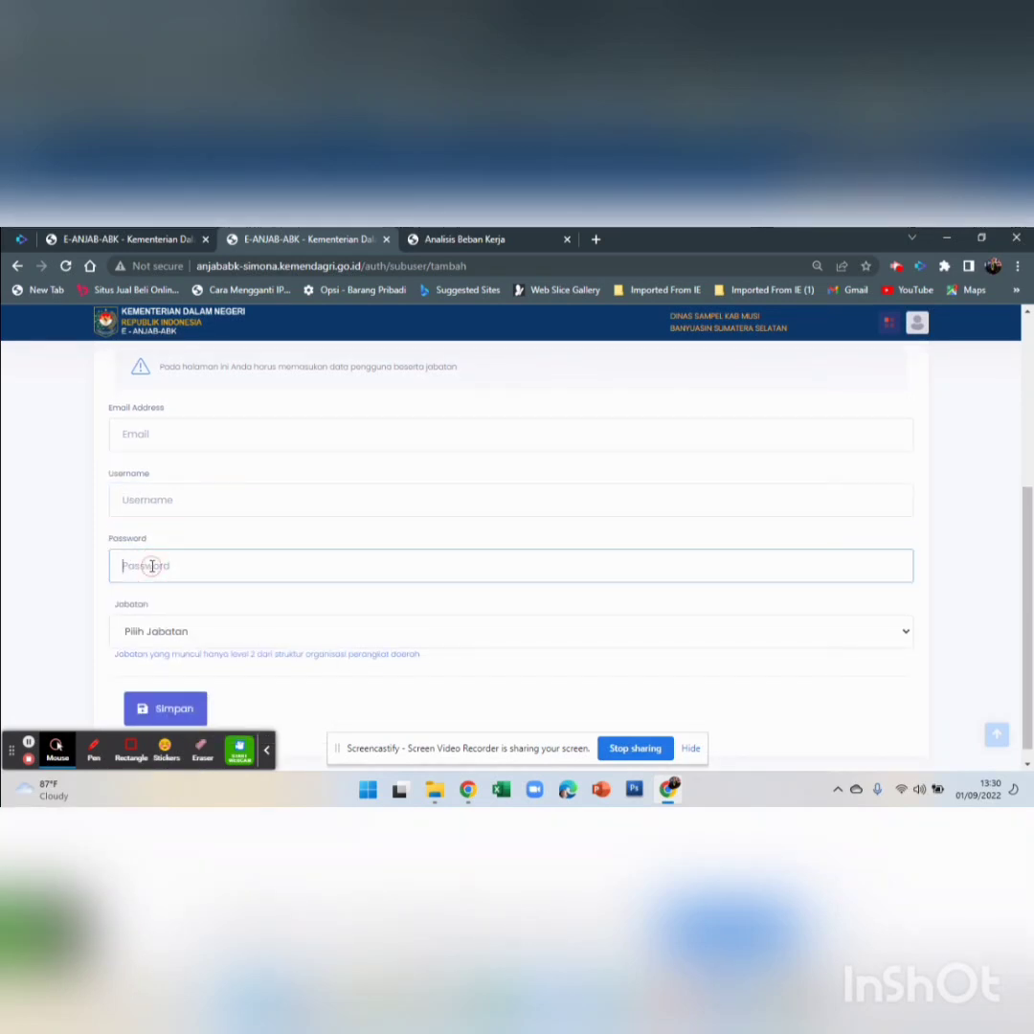
Open and close the Jabatan position list several times without choosing anything
left_click(167, 632)
scroll(167, 639, "down", 1)
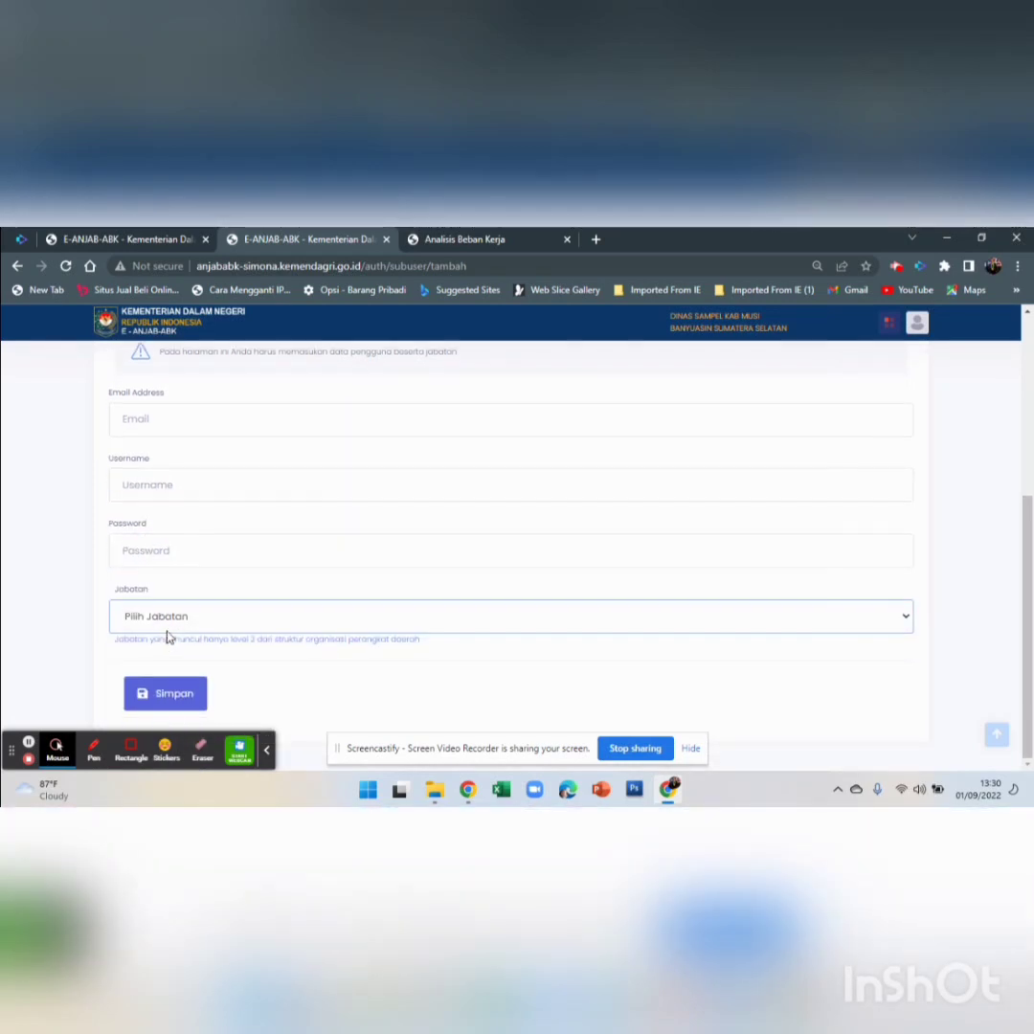
left_click(168, 624)
left_click(270, 635)
left_click(283, 610)
left_click(1023, 518)
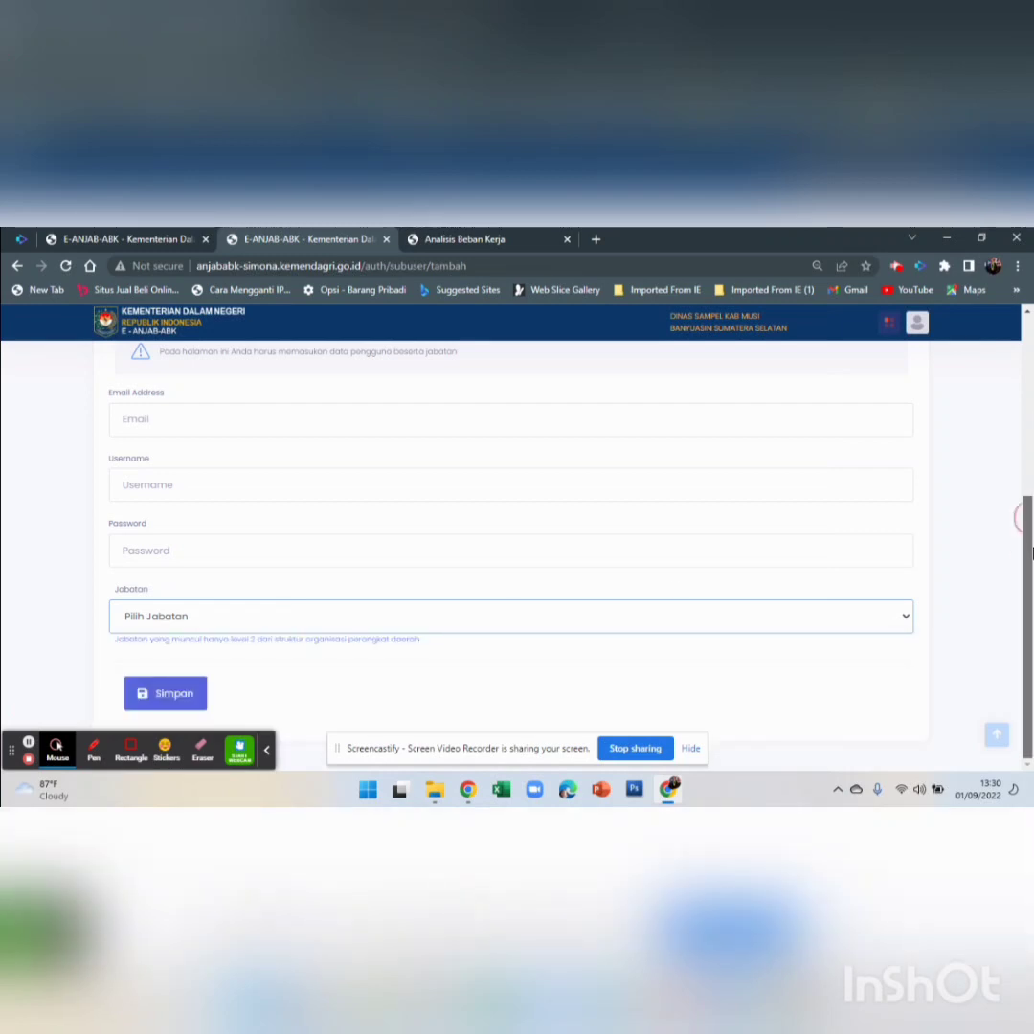
left_click(492, 617)
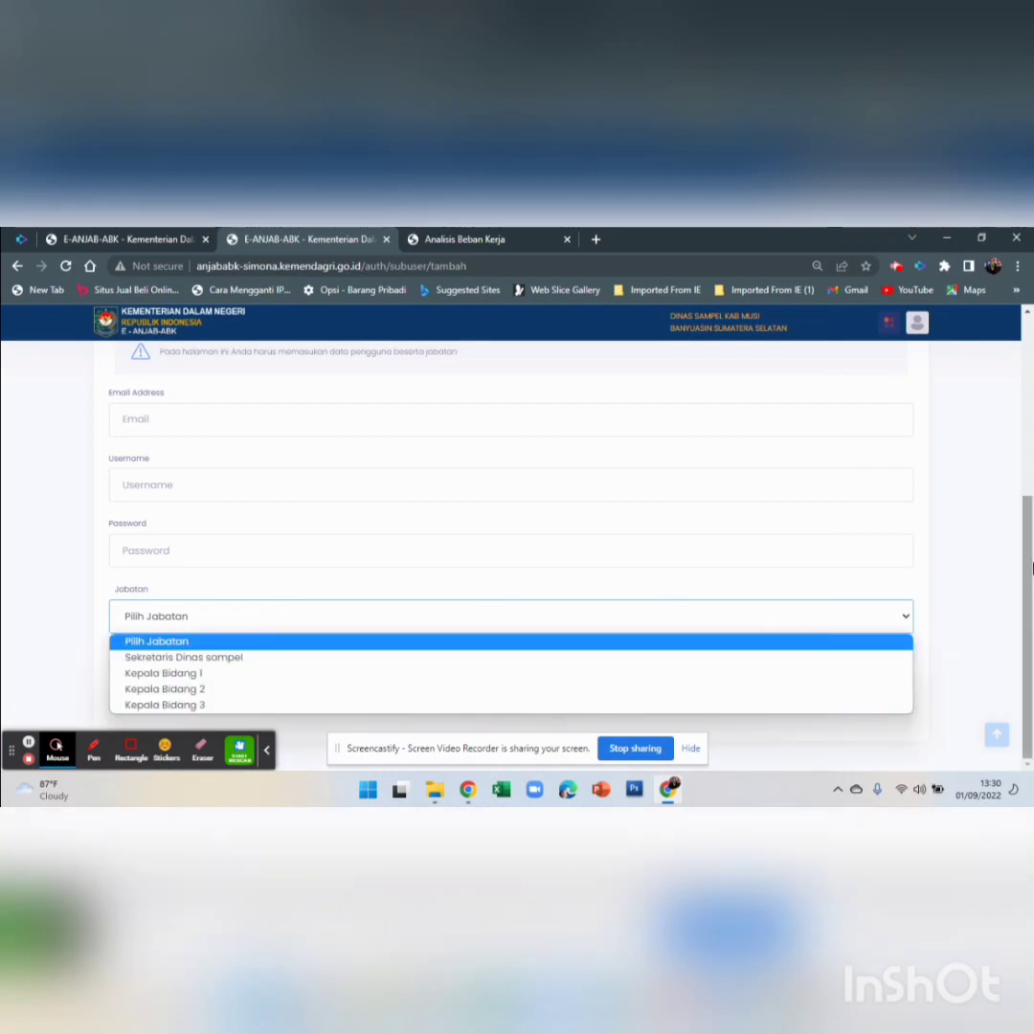
left_click(1023, 563)
left_click(695, 625)
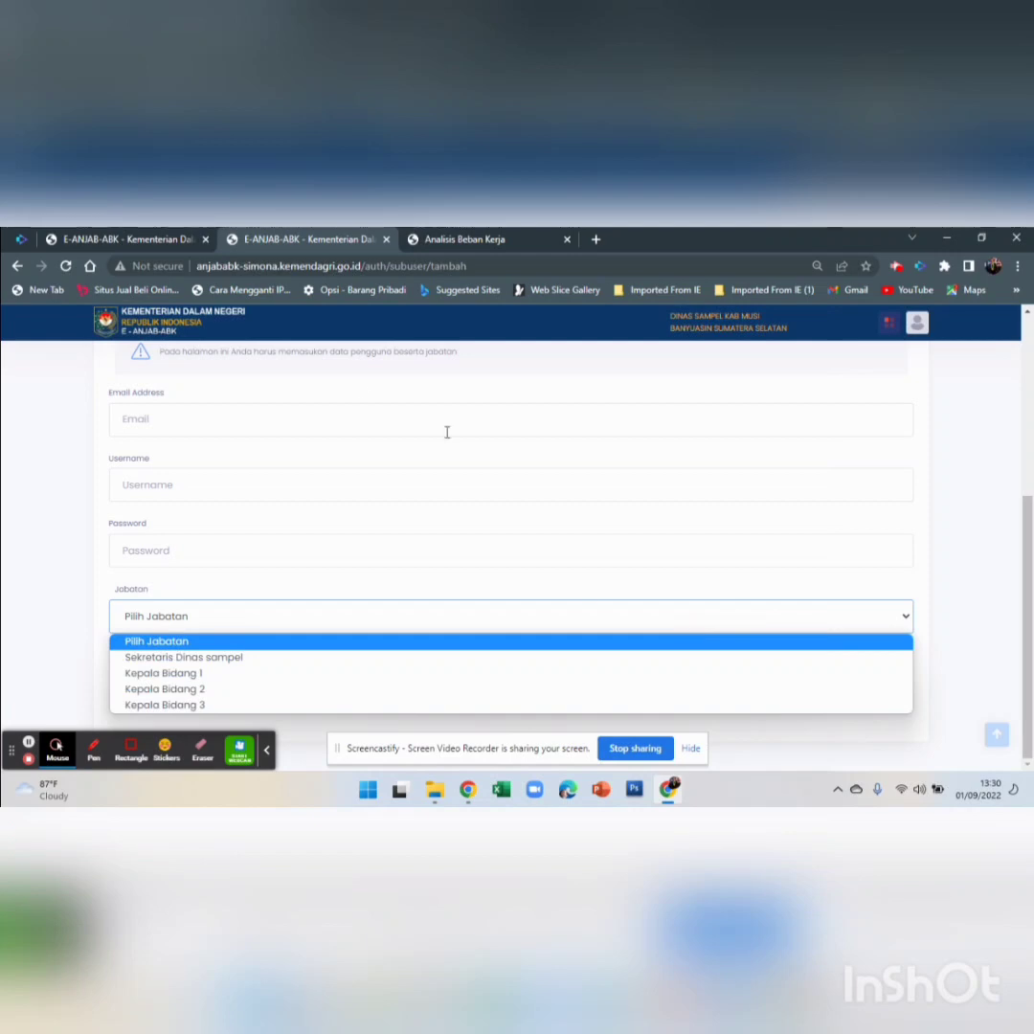
Choose Kepala Bidang 1 as the new sub-user's Jabatan
scroll(446, 432, "up", 5)
left_click(309, 371)
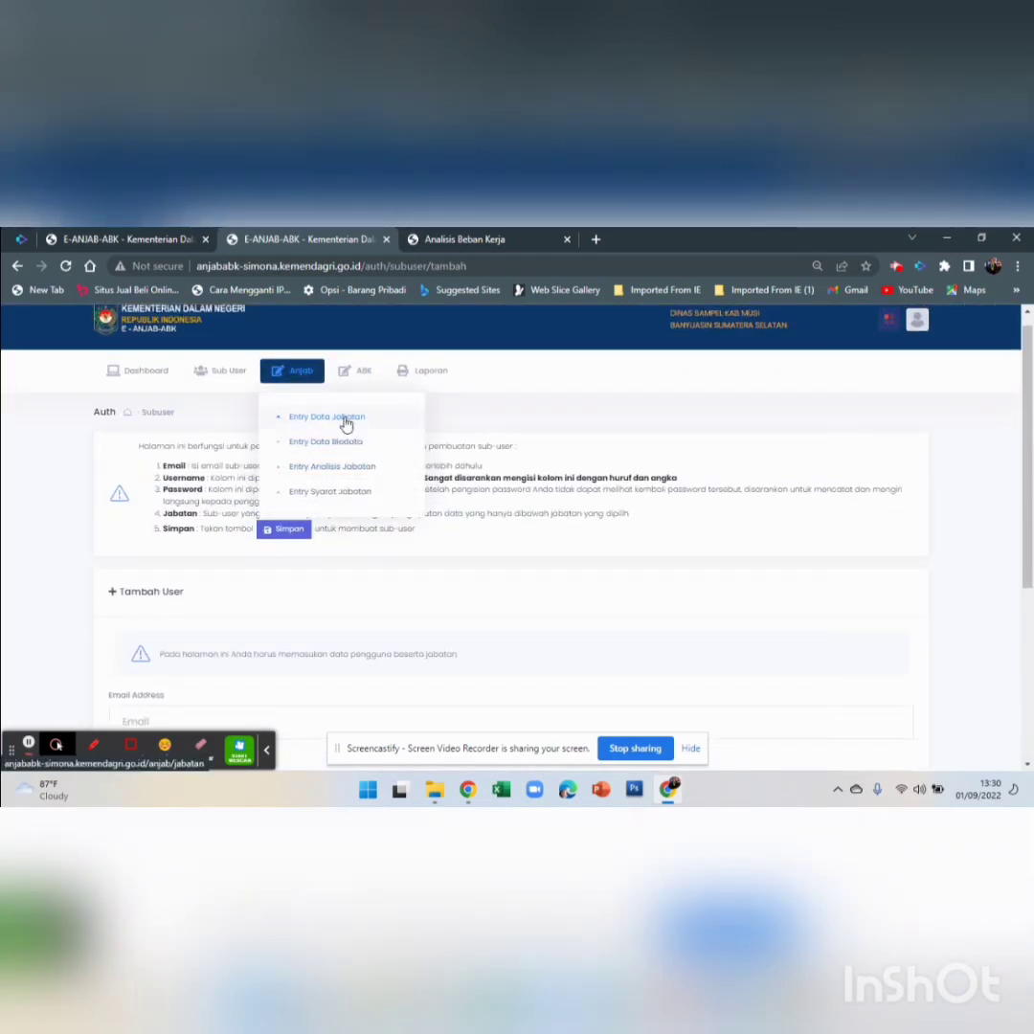
scroll(344, 431, "down", 3)
left_click(212, 618)
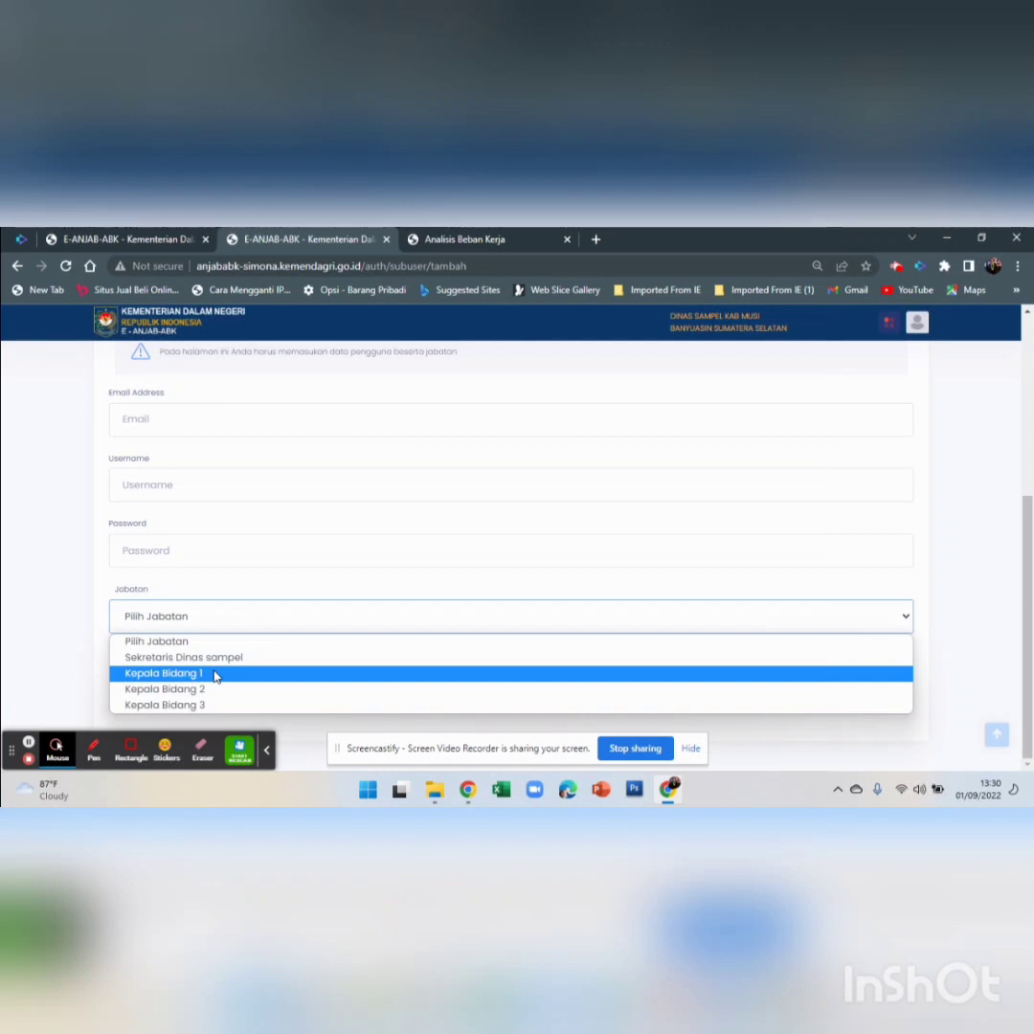
left_click(215, 674)
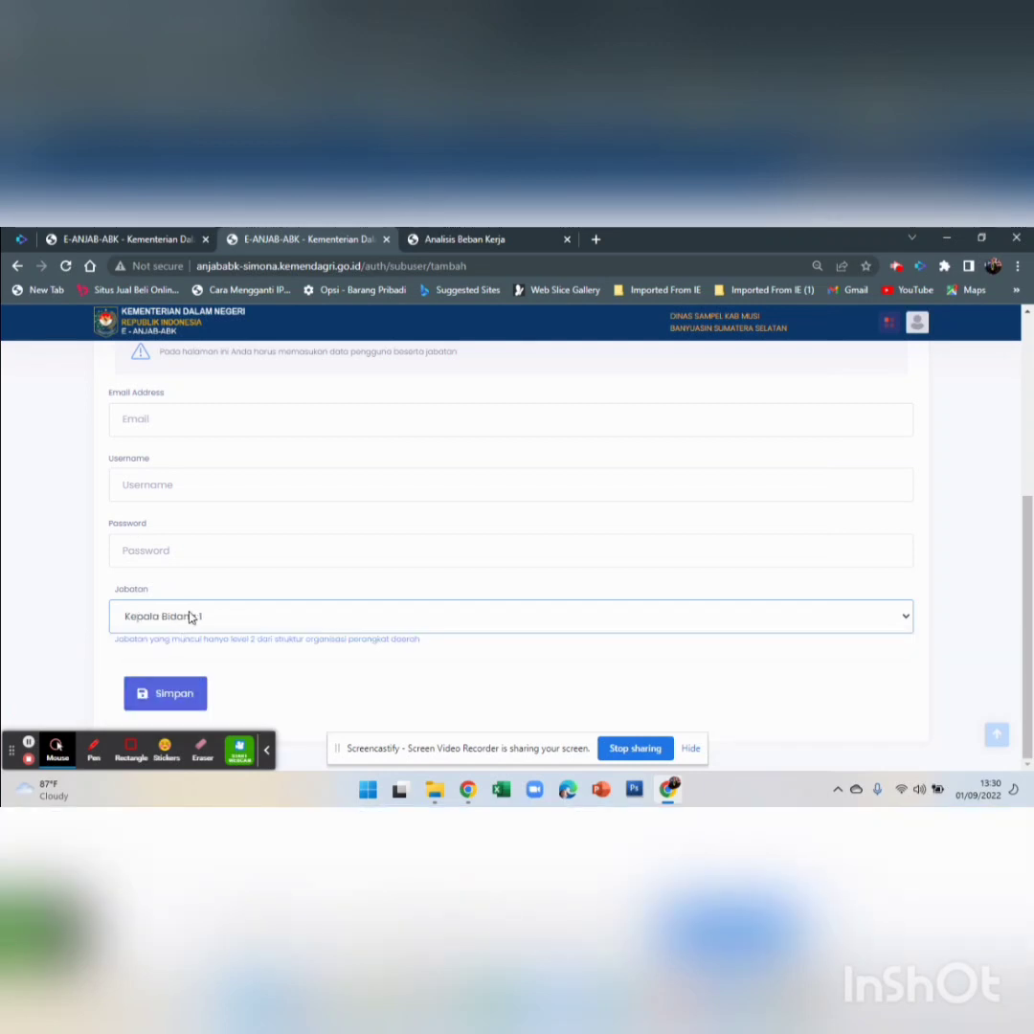
Fill the Email with a saved address and type a username ending in 'kebijakan publik'
left_click(165, 694)
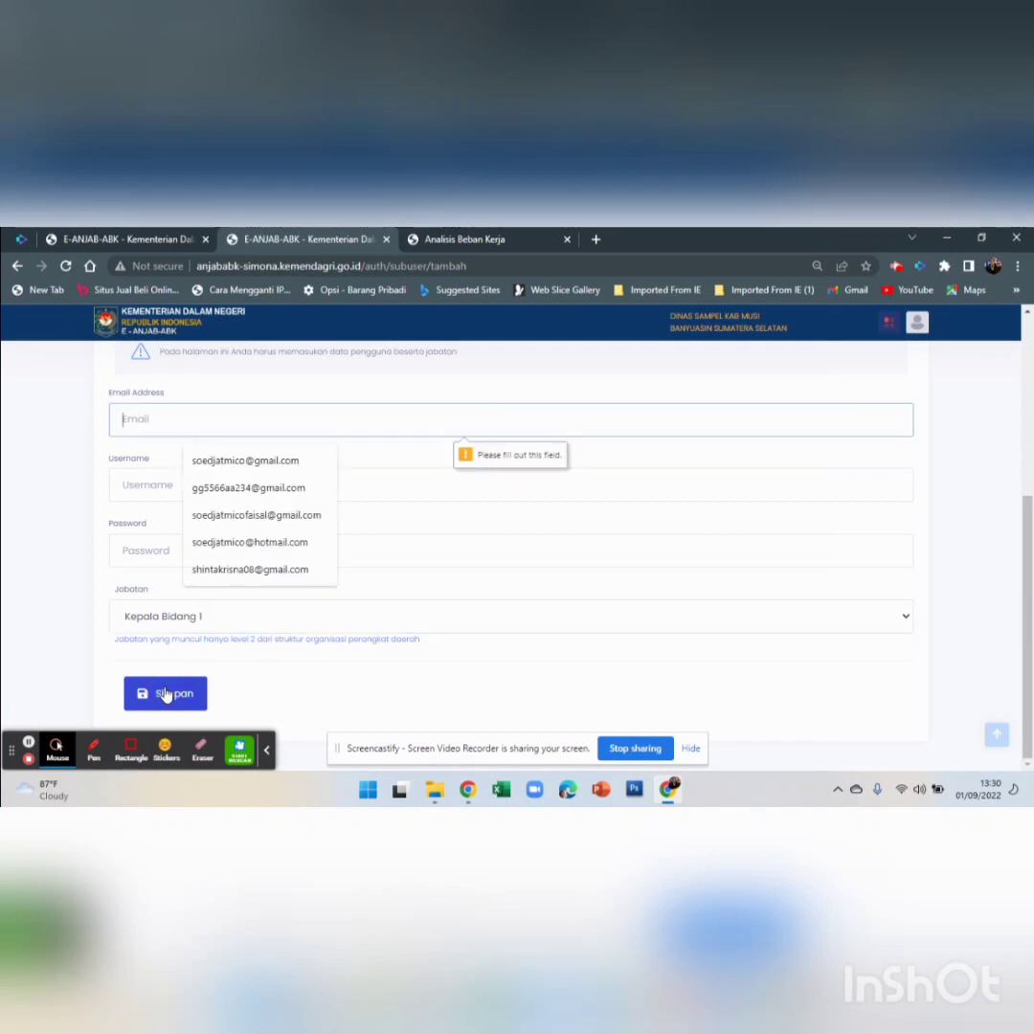
left_click(203, 487)
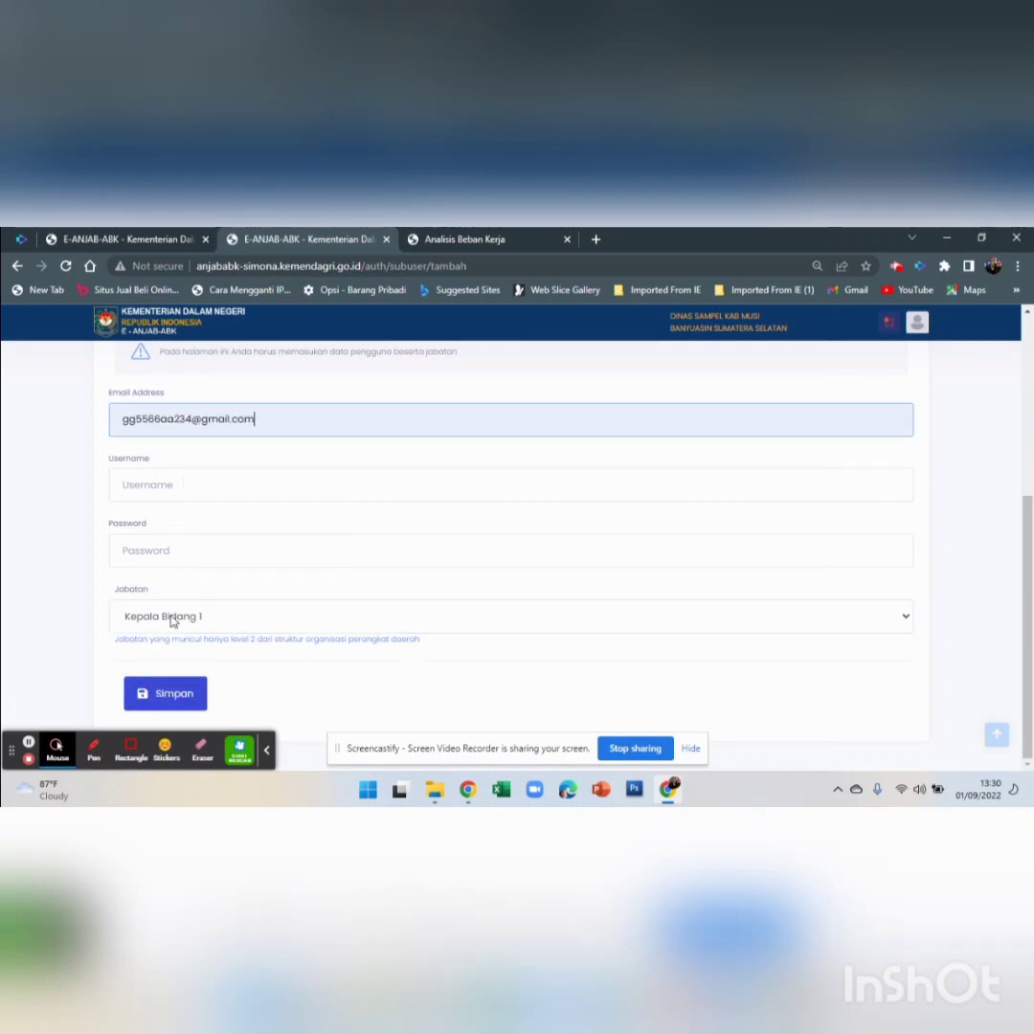
left_click(183, 490)
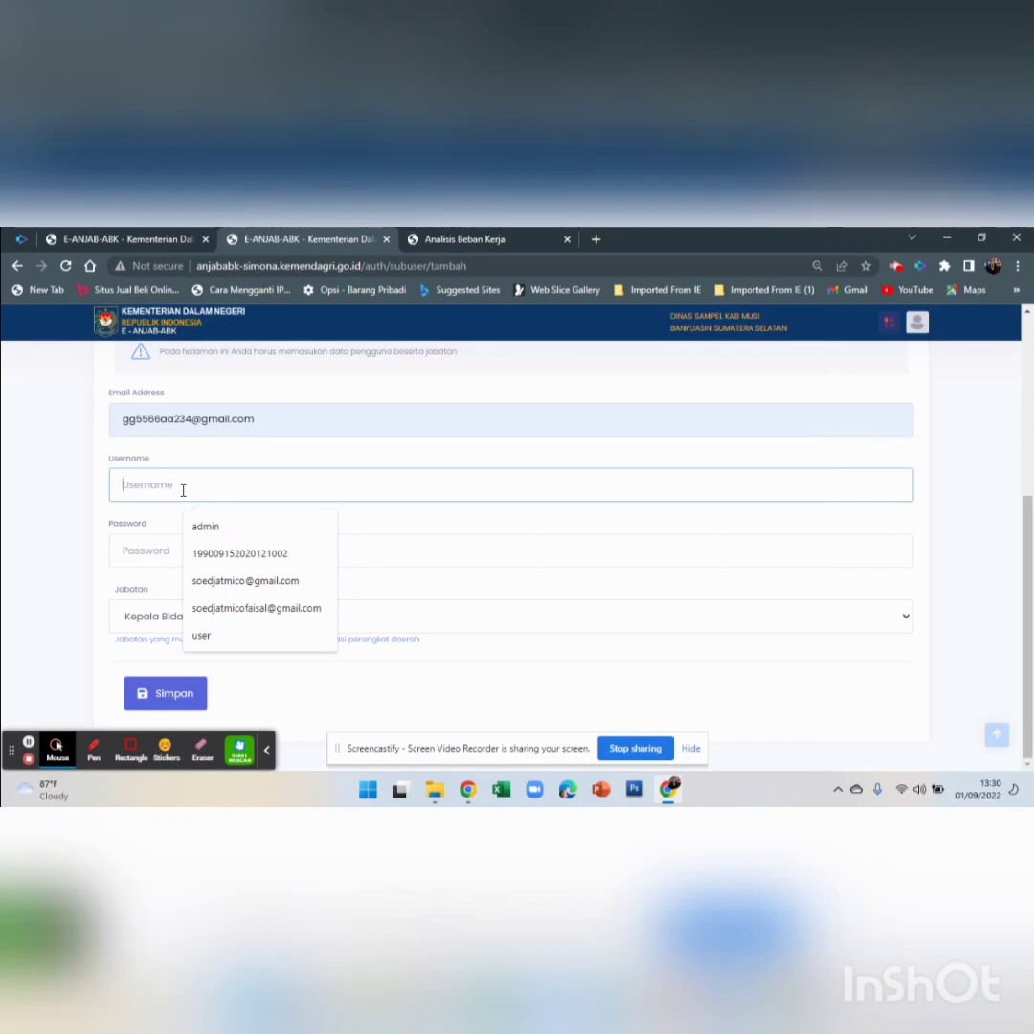
type("kr")
key("BackSpace")
key("BackSpace")
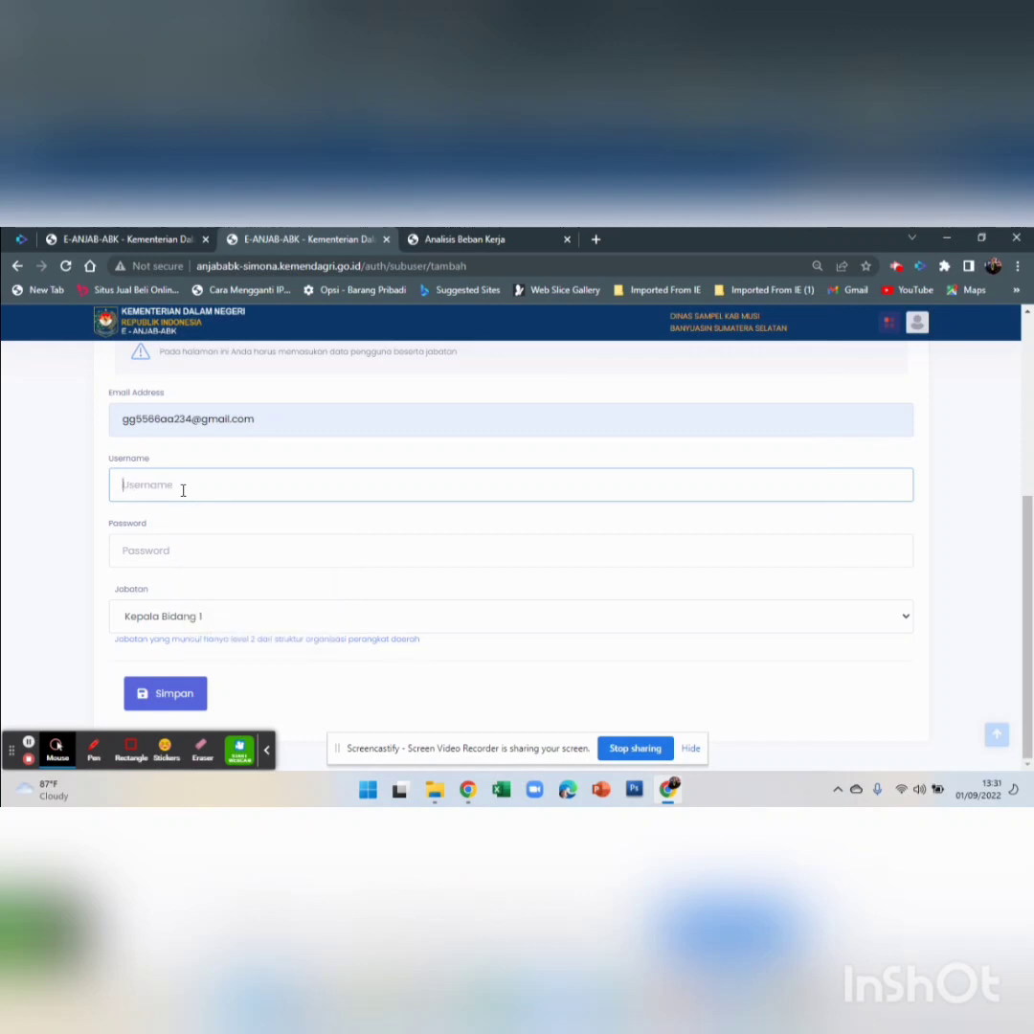
type("bidang kebijakan publik")
Enter the account password and submit, getting a 'Data Gagal Ditambah!' notice
left_click(168, 549)
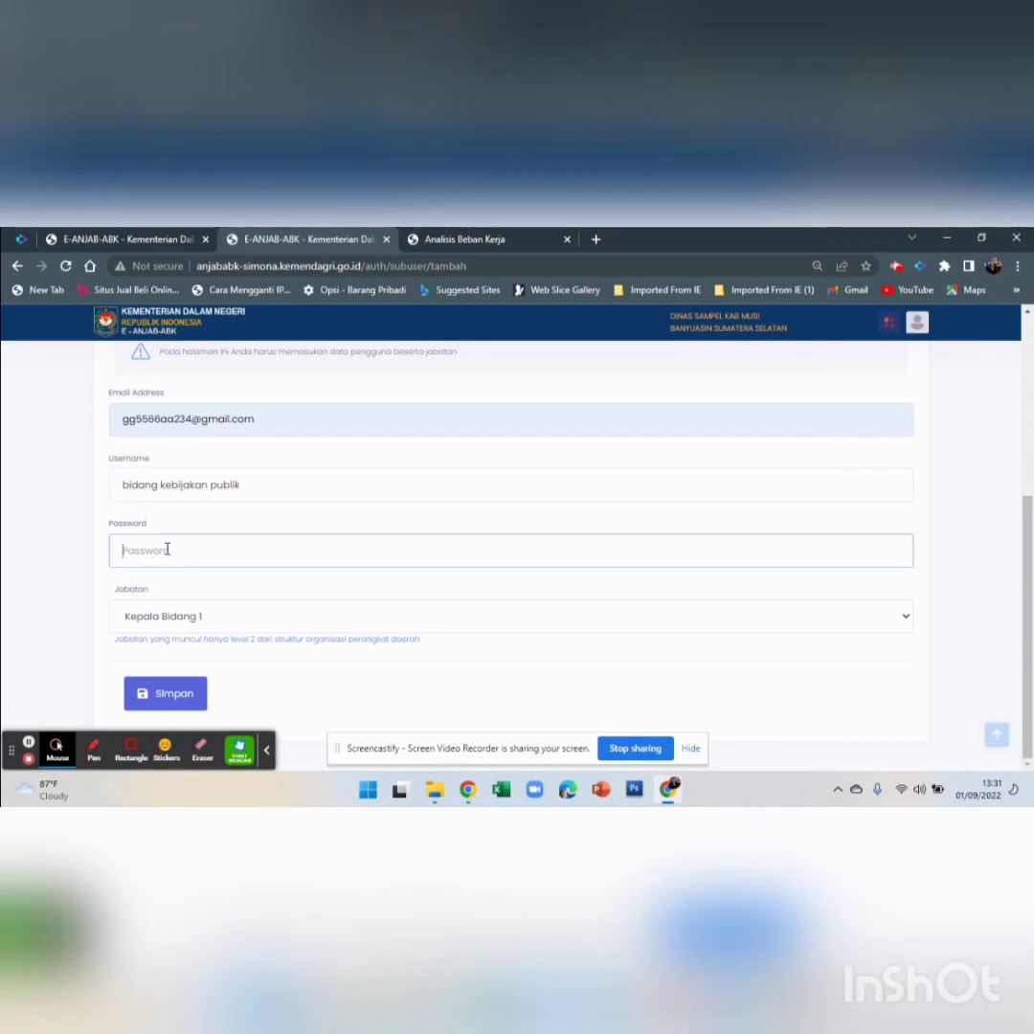
type("••••••••")
left_click(176, 695)
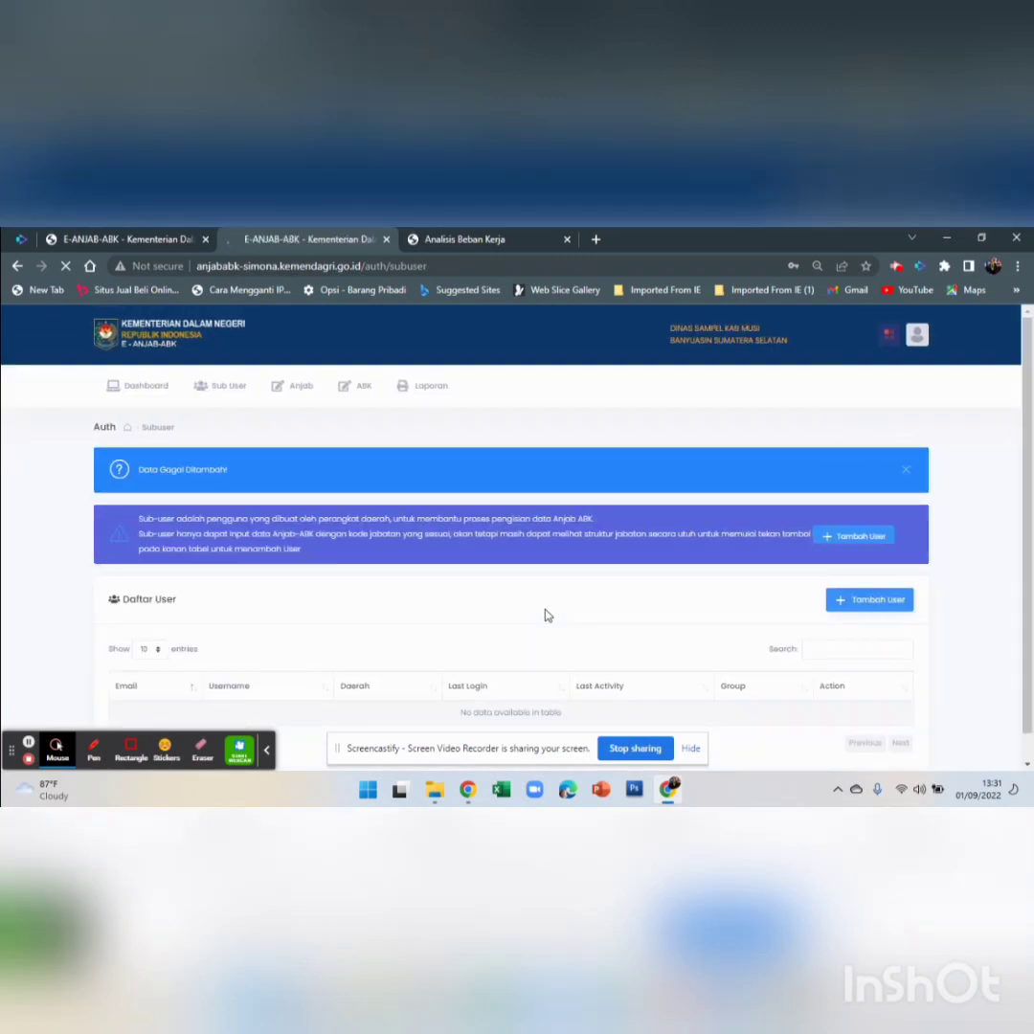
Reload Sub User so the Kab Musi Banyuasin sub-user row appears in Daftar User
scroll(403, 572, "down", 1)
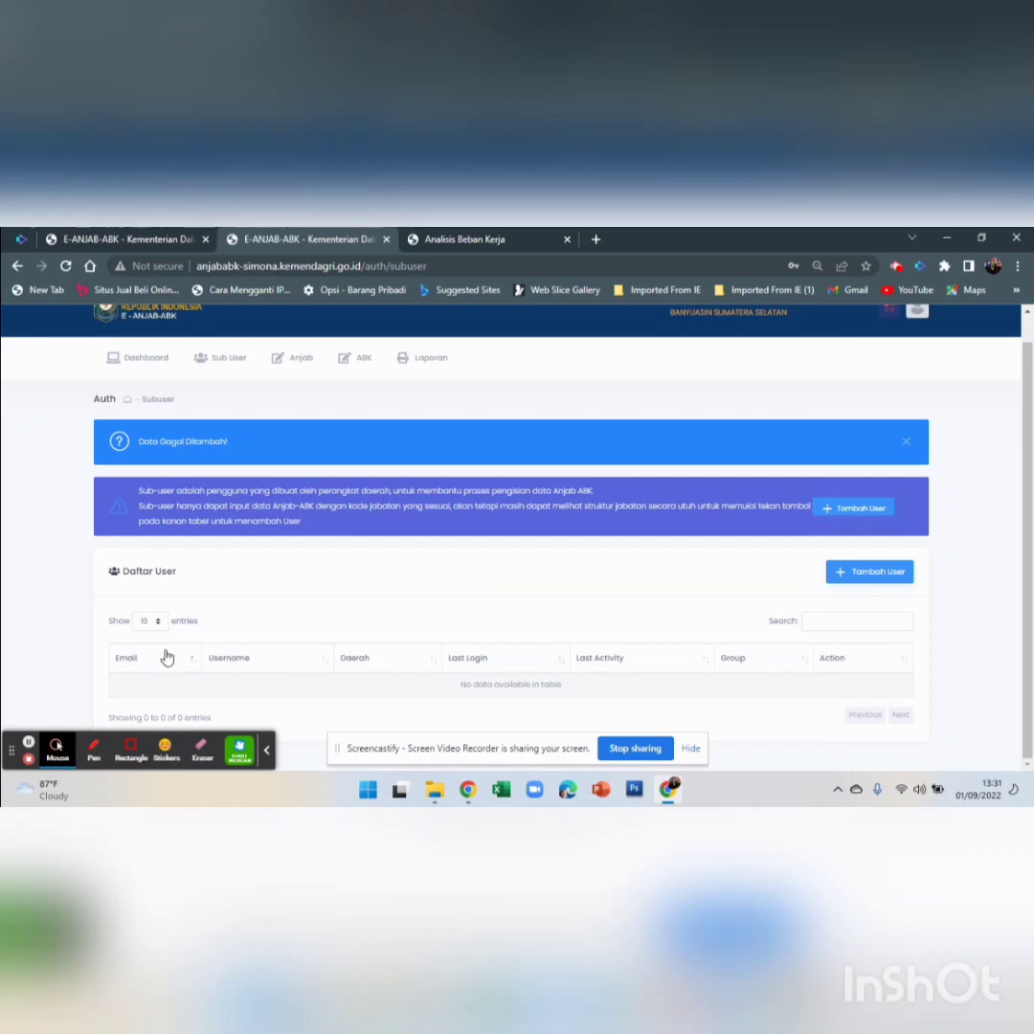
left_click(237, 358)
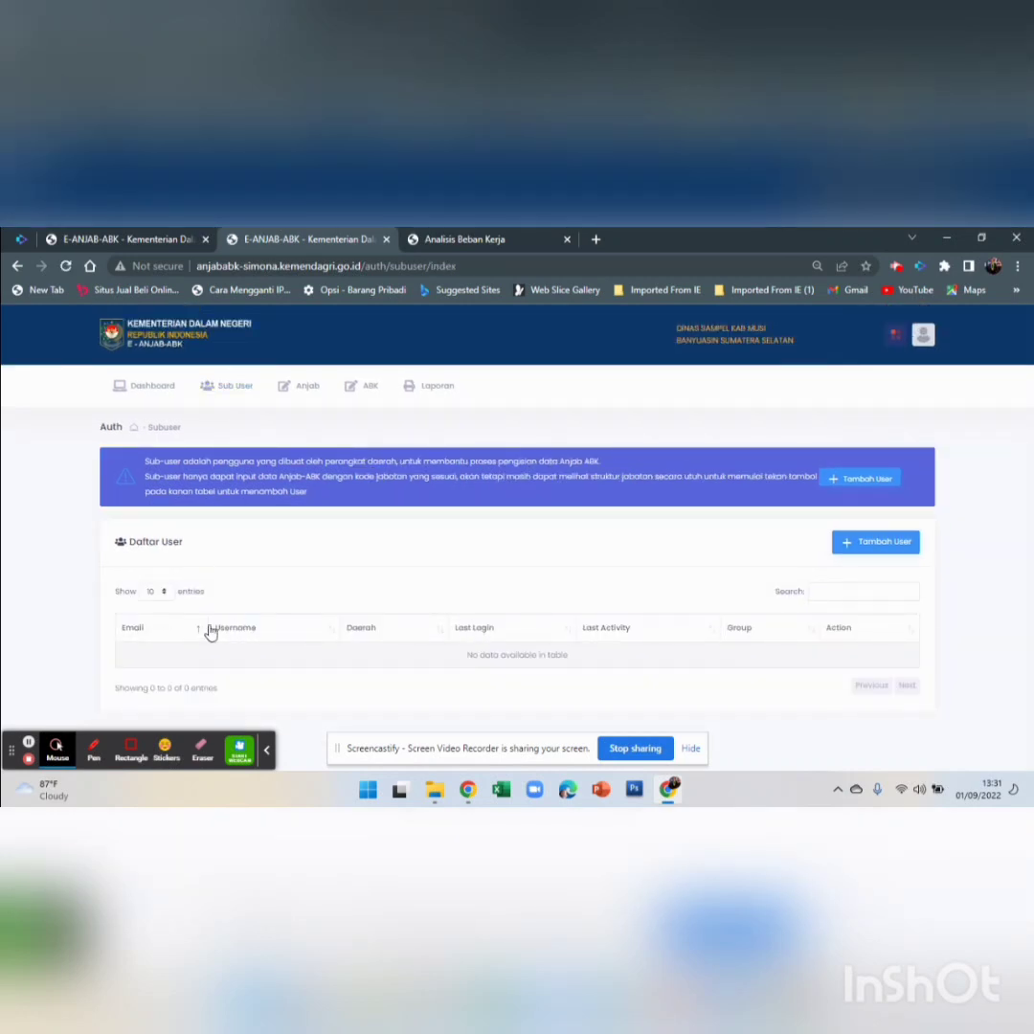
left_click(30, 742)
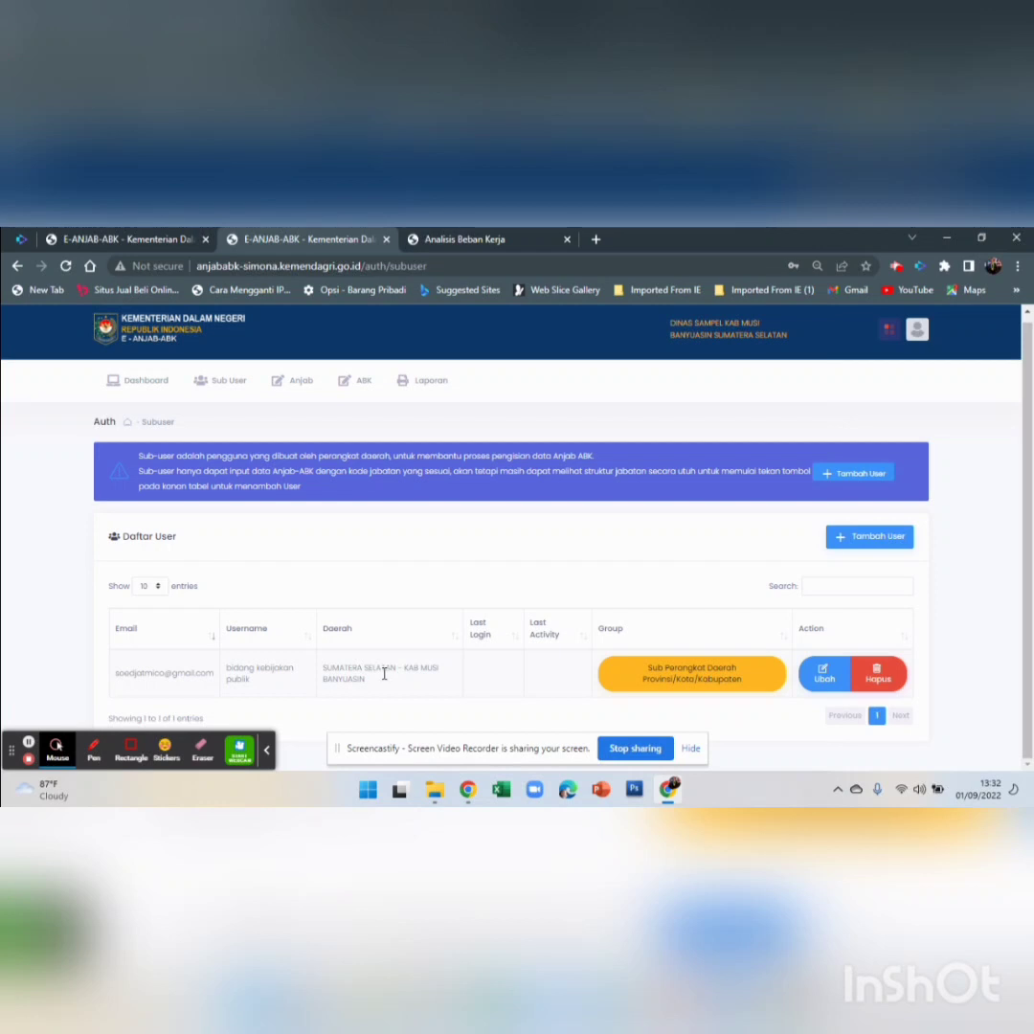
Switch to the Dashboard view from the top navigation bar
left_click(137, 384)
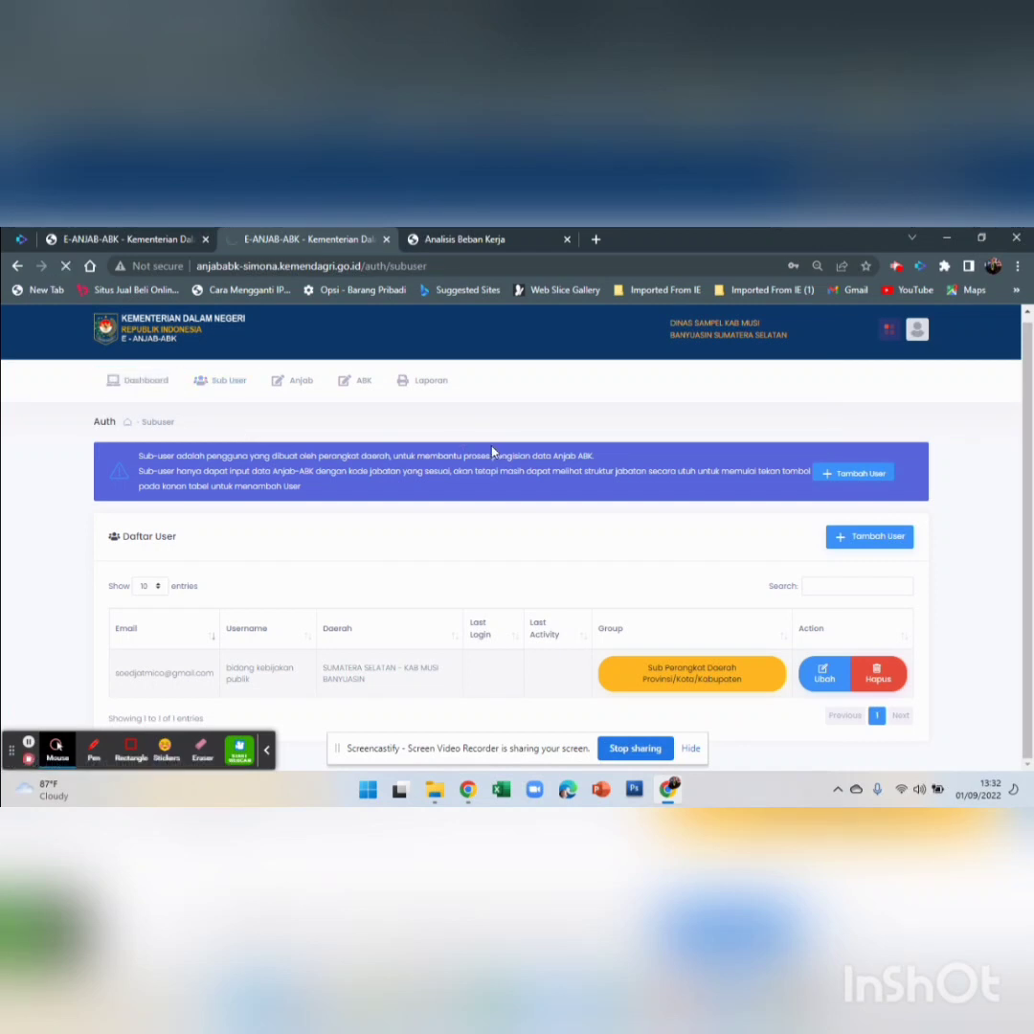